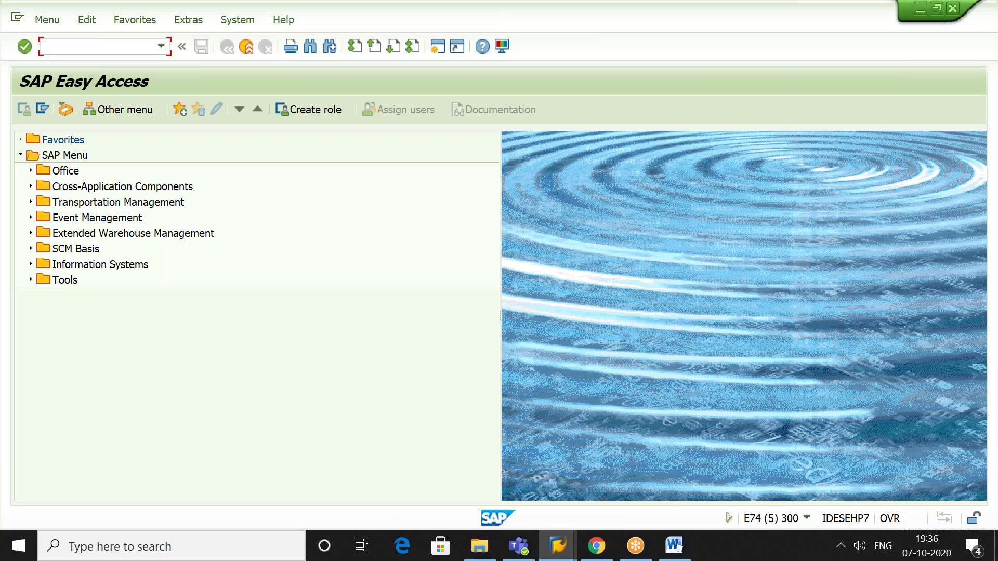
- Run transaction spro and display the SAP Reference IMG
type("spro")
key("Return")
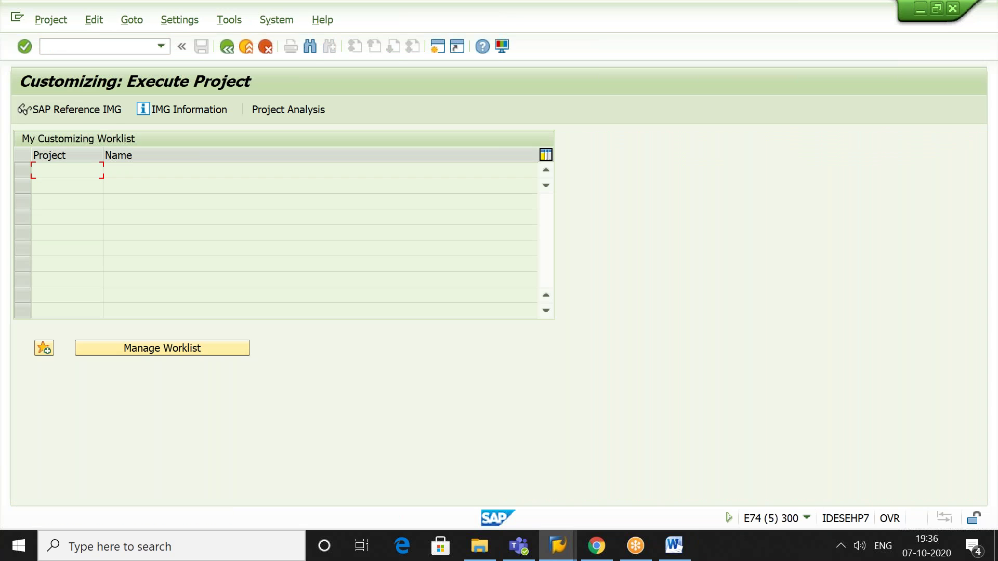
left_click(108, 109)
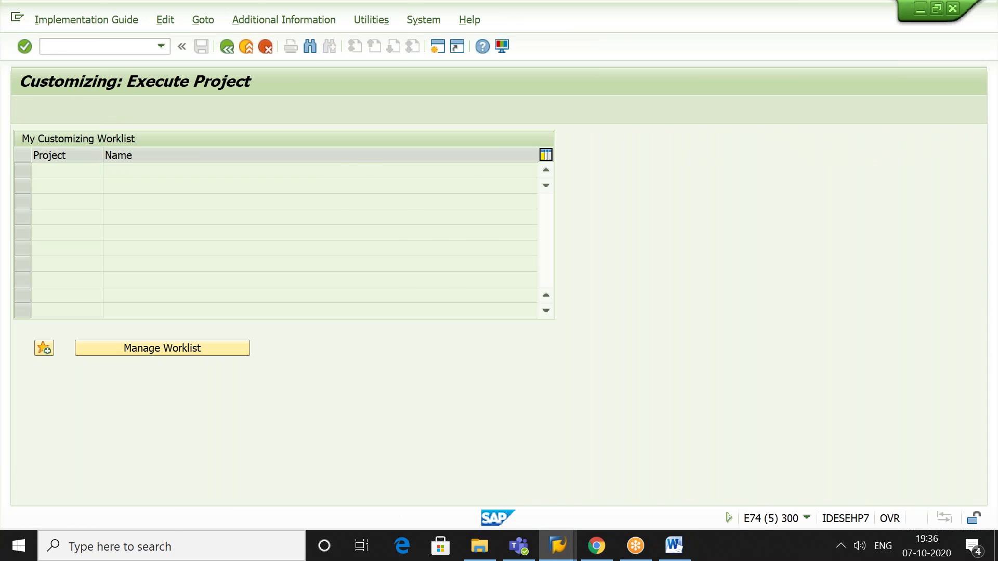
- Expand SCM Extended Warehouse Management and its Extended Warehouse Management node, and go to Goods Receipt Process
left_click(183, 283)
left_click(204, 264)
key("Right")
key("Down")
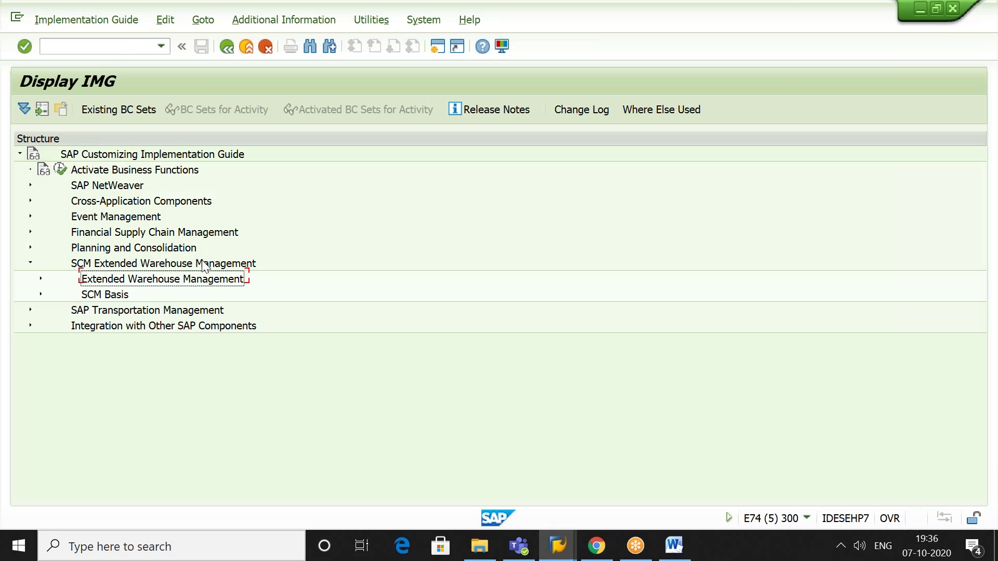
key("Right")
key("Down")
key("Down")
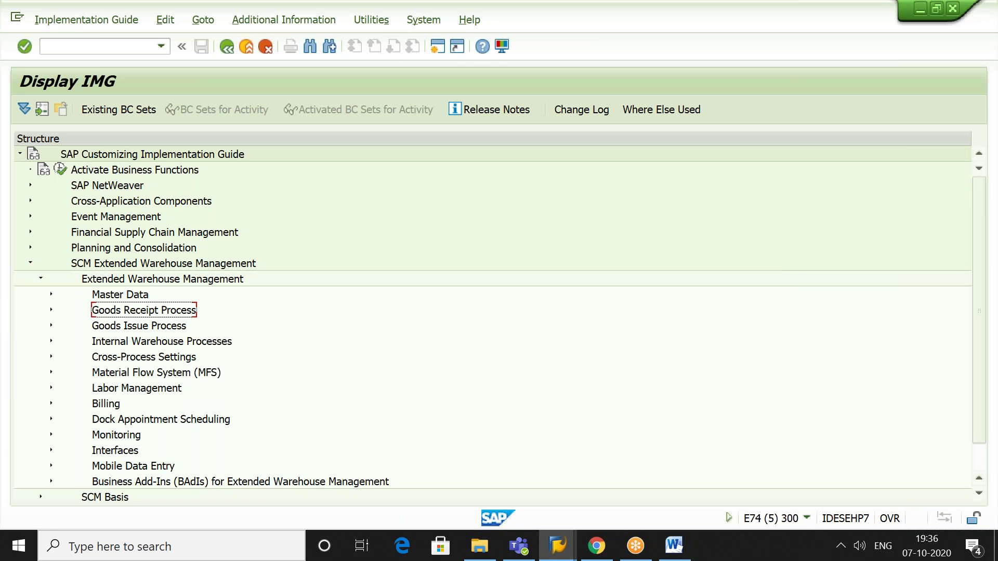
- Expand Goods Receipt Process and its Strategies node, and go to Storage Type Search
key("Right")
key("Down")
key("Down")
key("Down")
key("Down")
key("Right")
key("Down")
key("Down")
key("Down")
key("Down")
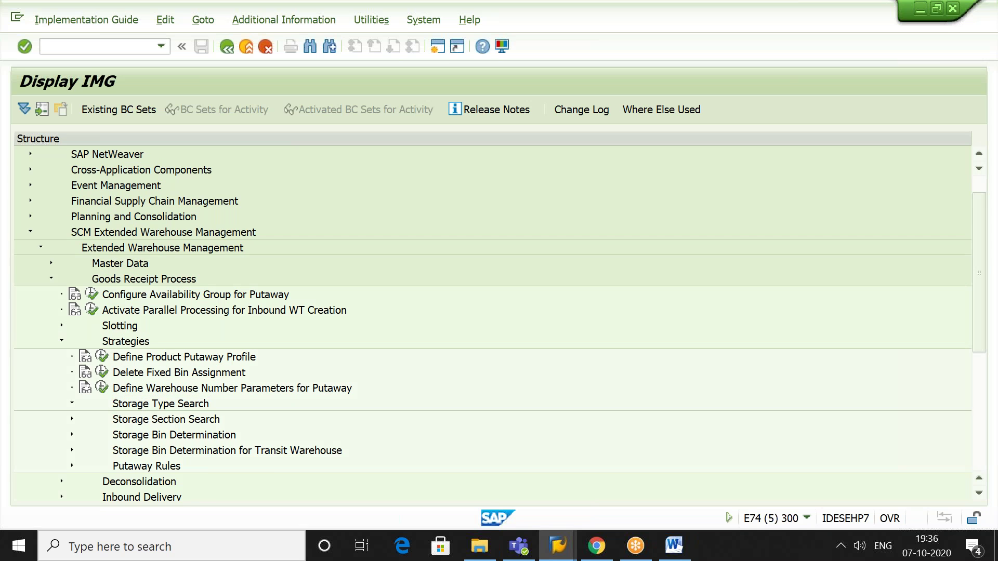
- Under Storage Type Search, execute the activity Define Storage Type Search Sequence for Putaway
key("Right")
key("Down")
key("Down")
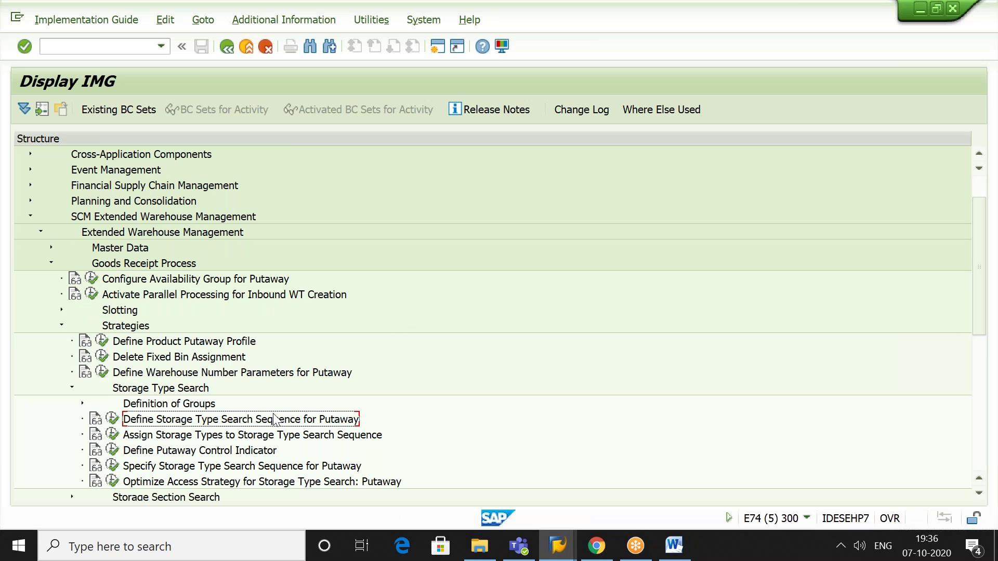
left_click(113, 420)
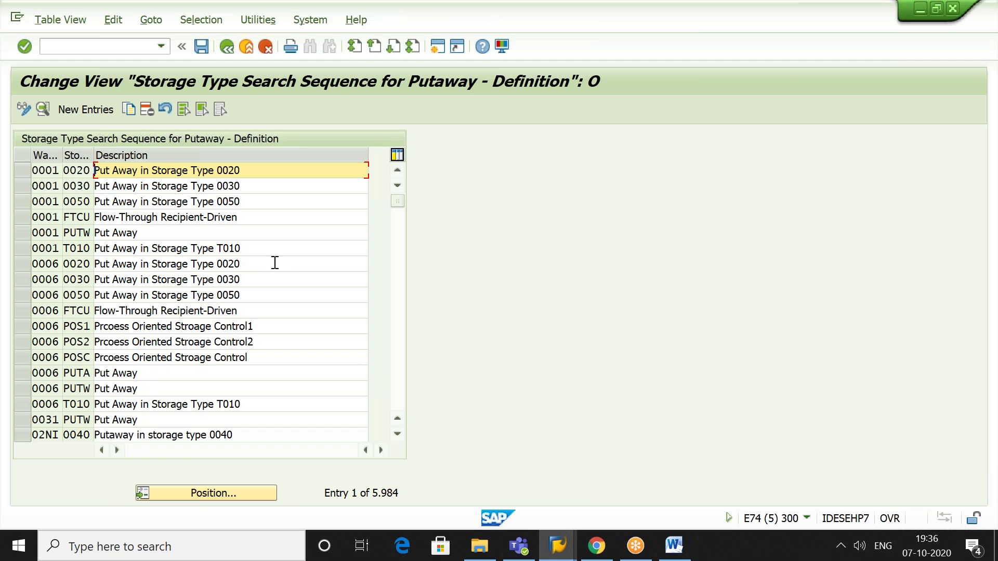
- Position the storage type search sequence list at warehouse number 2903
left_click(192, 492)
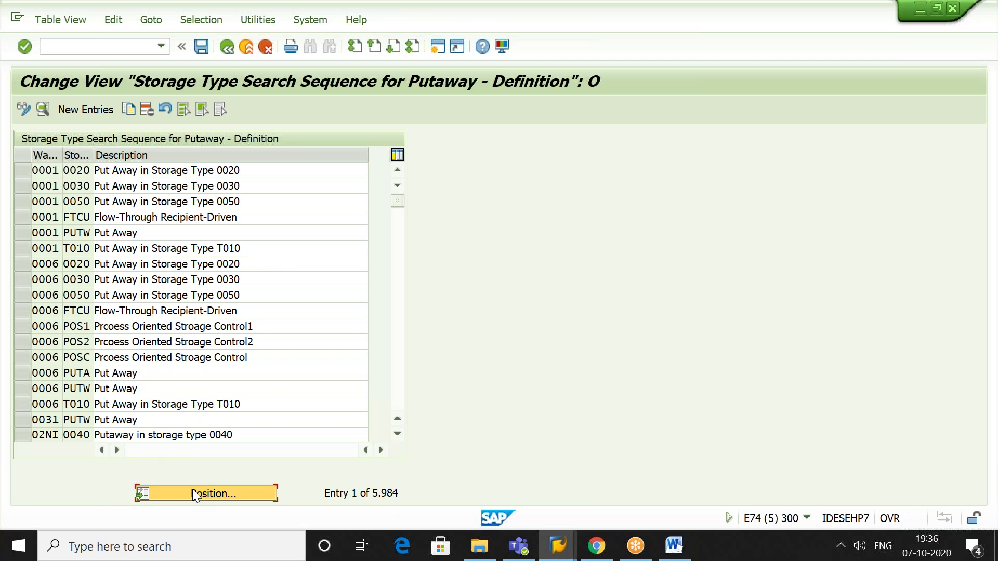
type("2903")
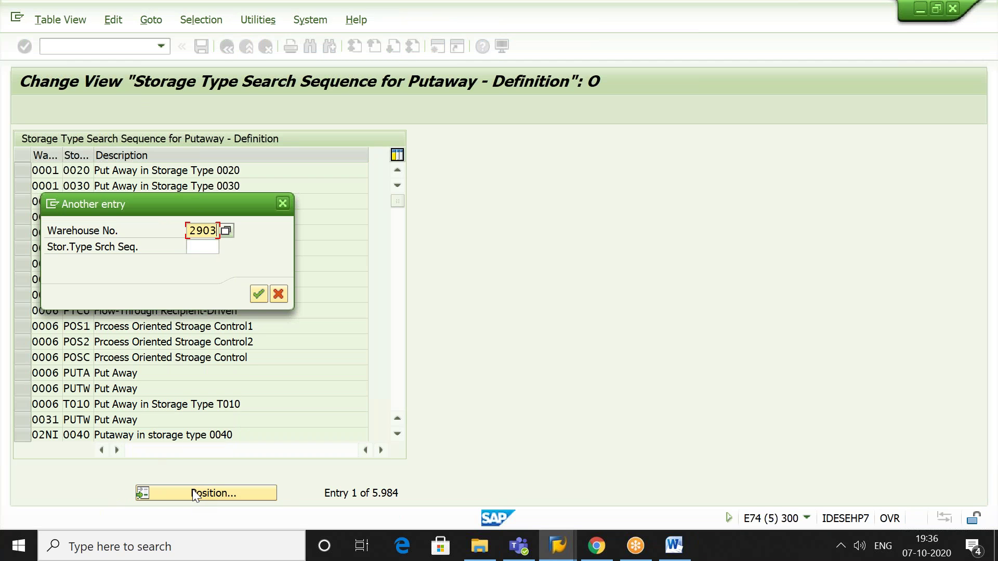
key("Return")
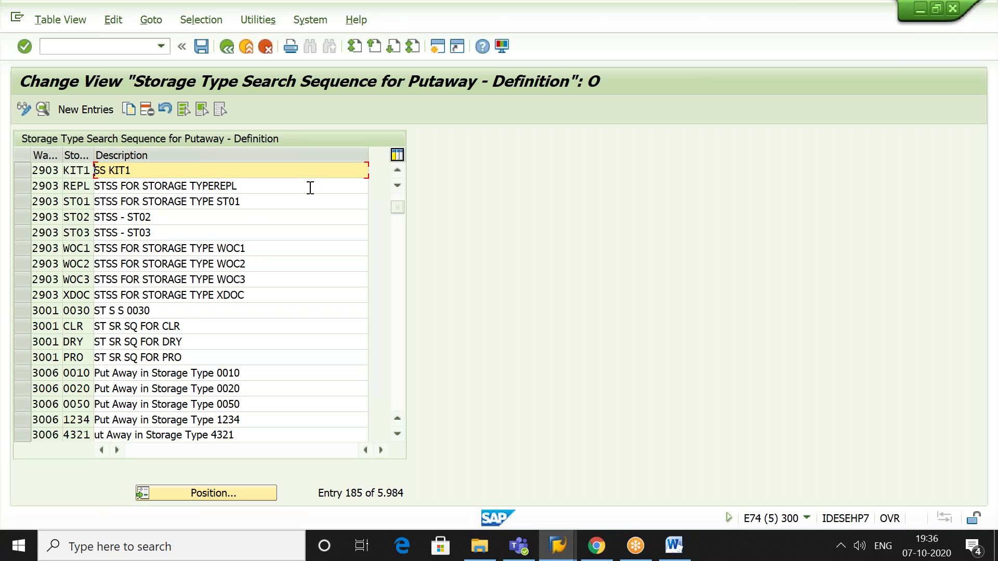
- Open the details of the REPL search sequence entry of warehouse 2903
left_click(270, 185)
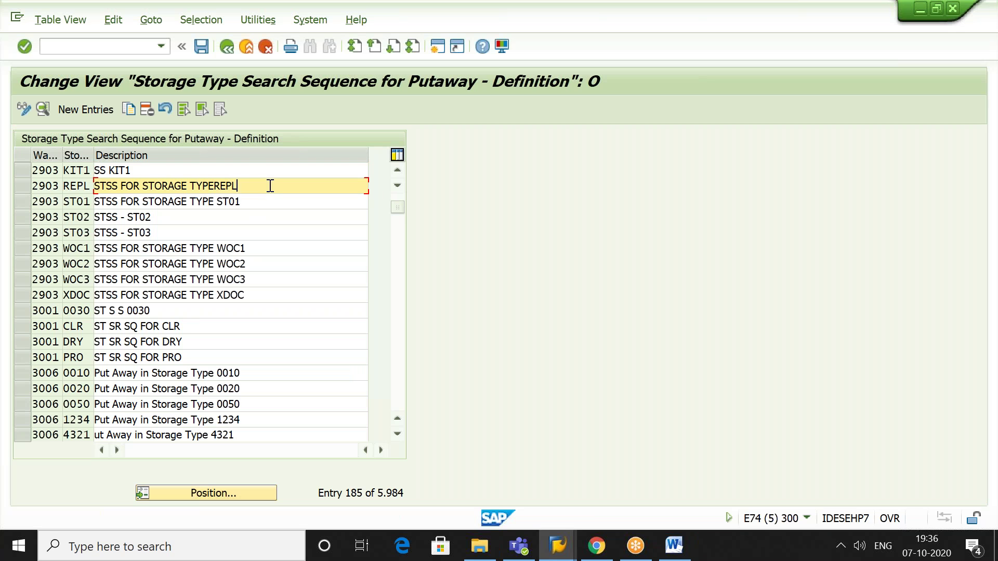
left_click(21, 186)
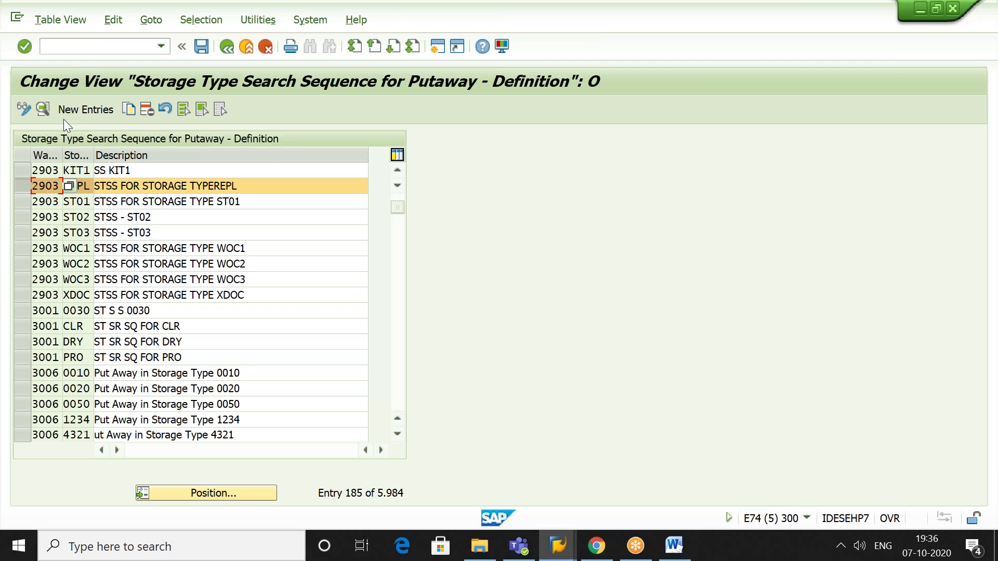
left_click(42, 109)
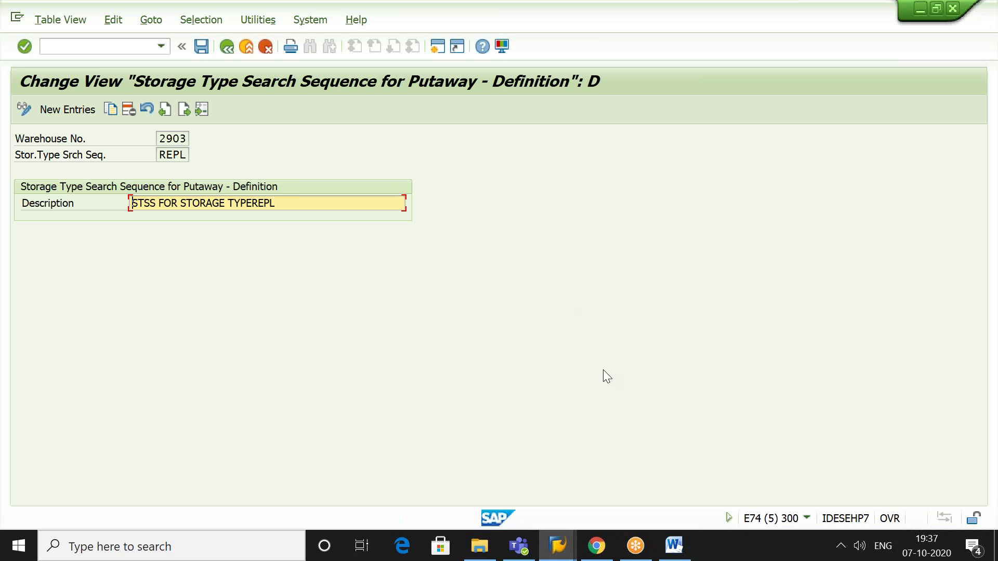
- Switch to the REPLENISHMENT document in Word and add the heading "STRATEGIES:" below the Assign Fixed Storage Bins to Products screenshot
left_click(675, 547)
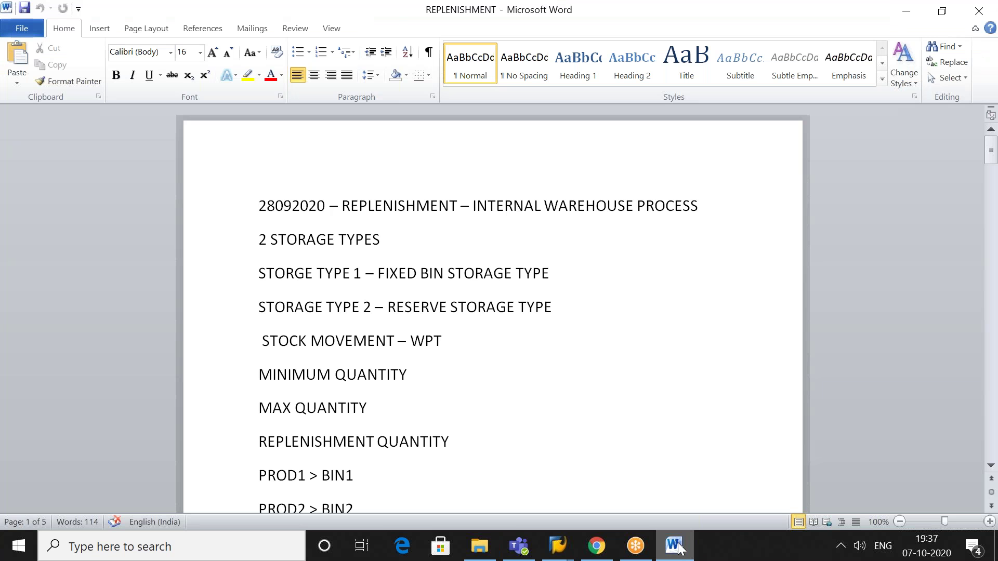
left_click(650, 476)
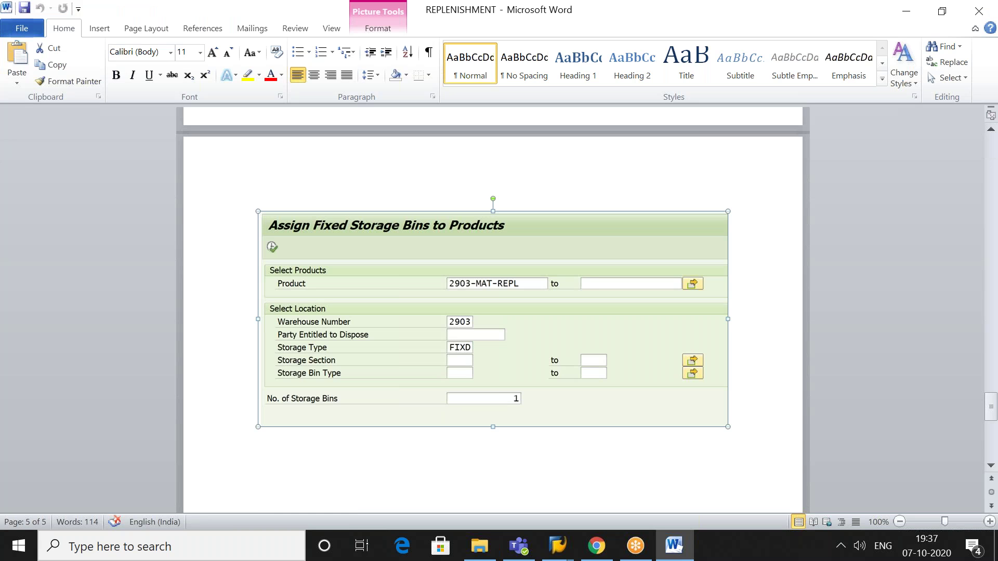
left_click(765, 431)
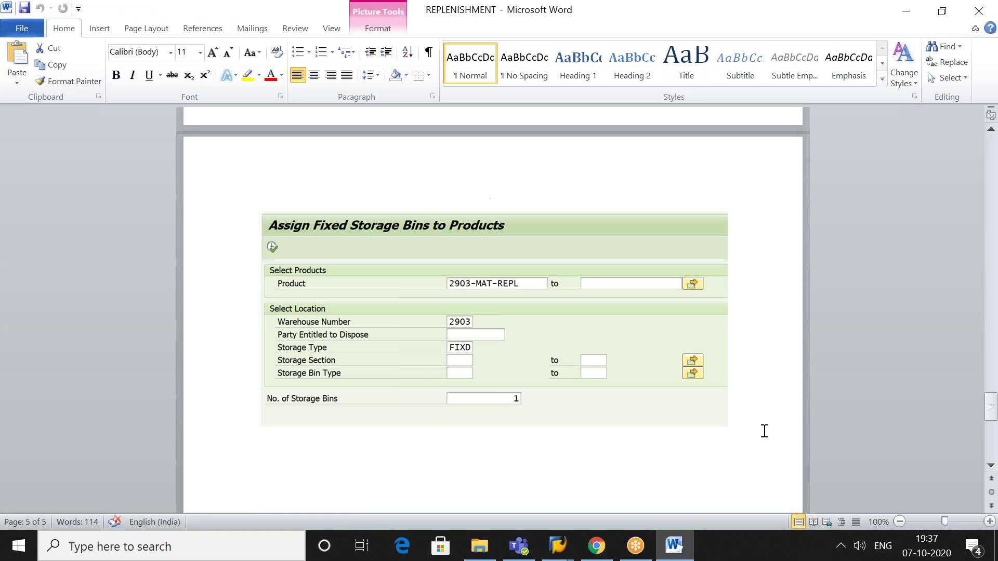
key("Return")
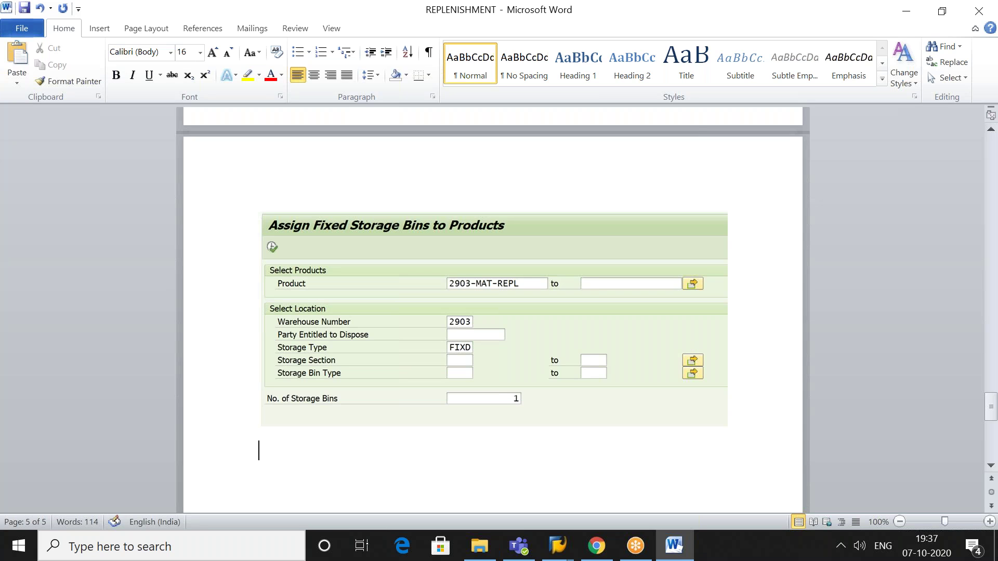
type("STRATE")
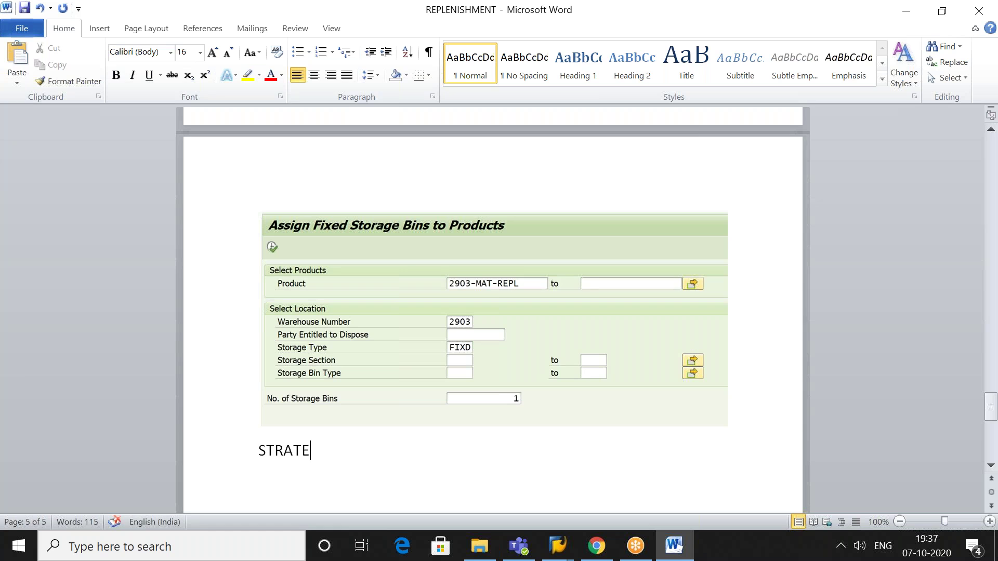
type("GIES:")
- Add the line "RESERVE STORGE > PUTAWAY AND REMOVAL" below the STRATEGIES heading
key("Return")
type("RESER")
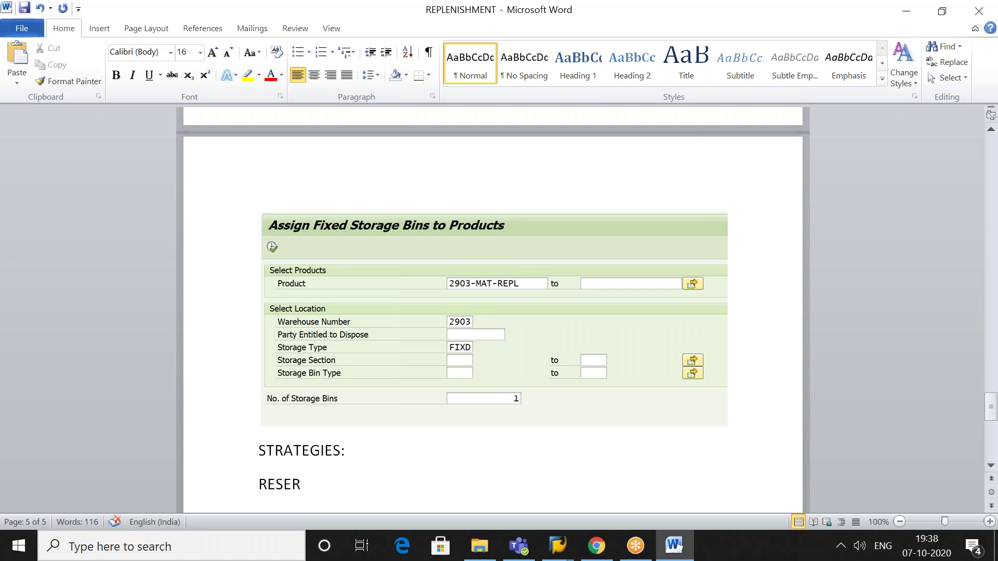
type("VE STORGE")
type("> PUT")
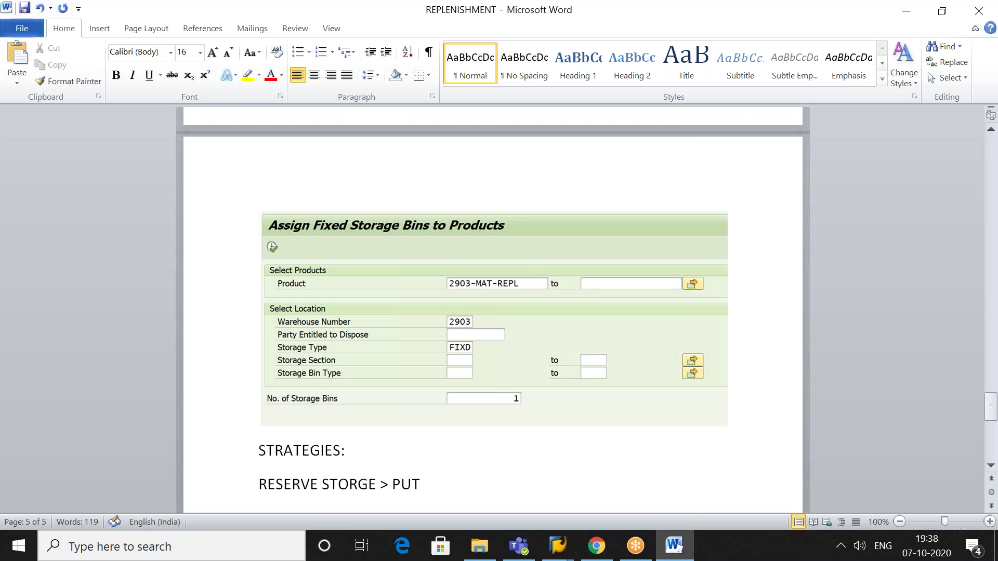
type("AWAY AND REMOVAL")
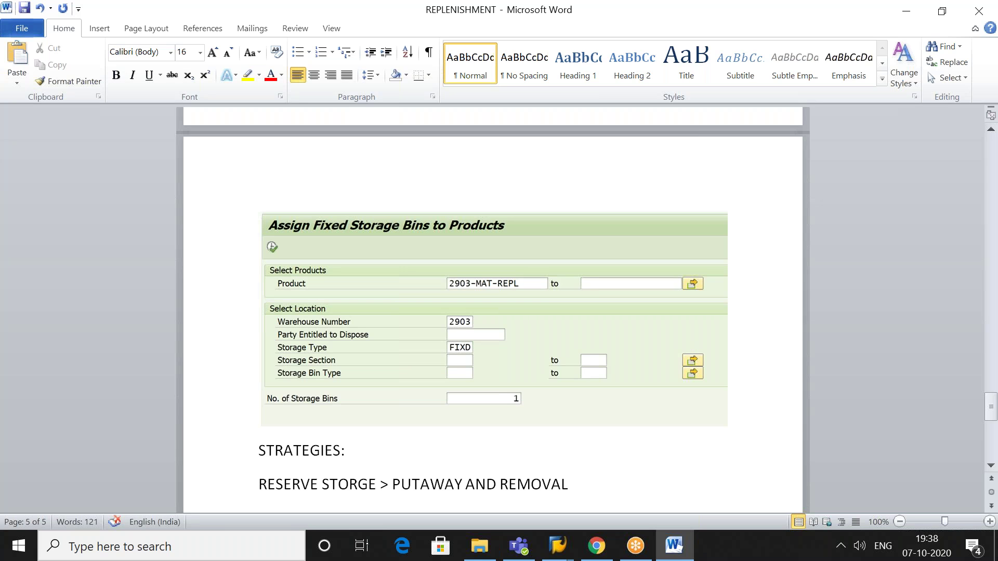
- Begin a new line below it with the text "FIXED BIN STORAGE TYPE >"
key("Return")
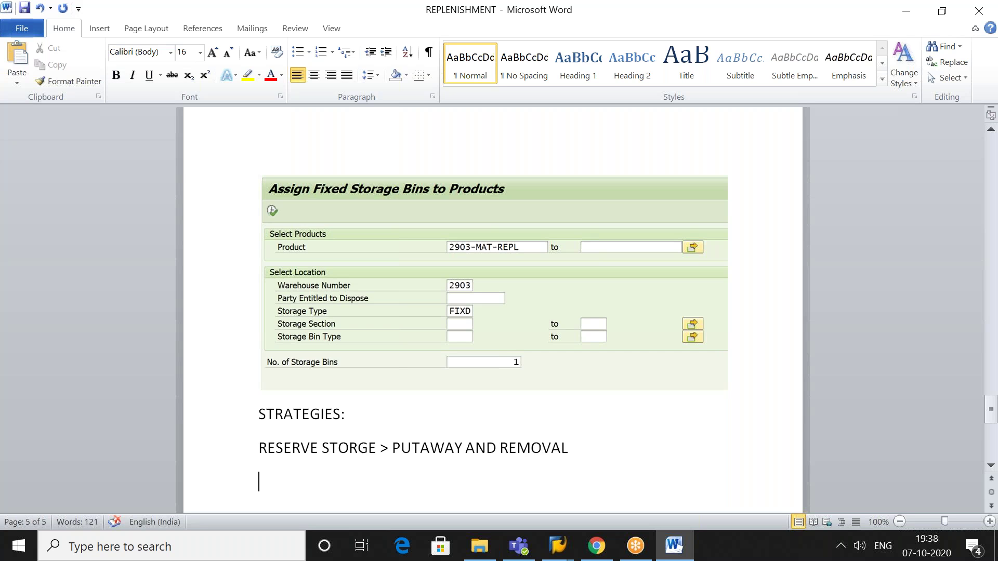
type("FIXED")
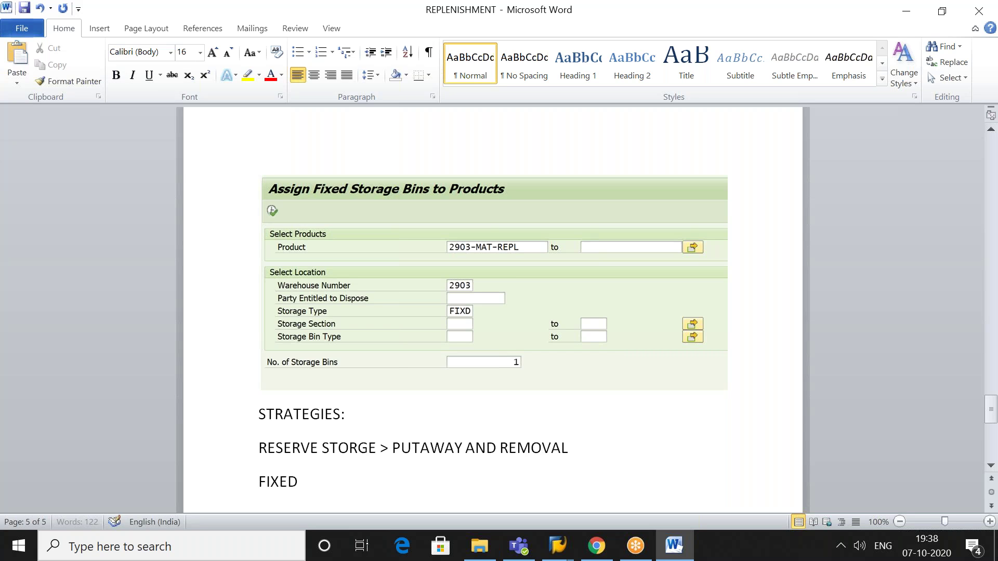
type(" BIN STORA")
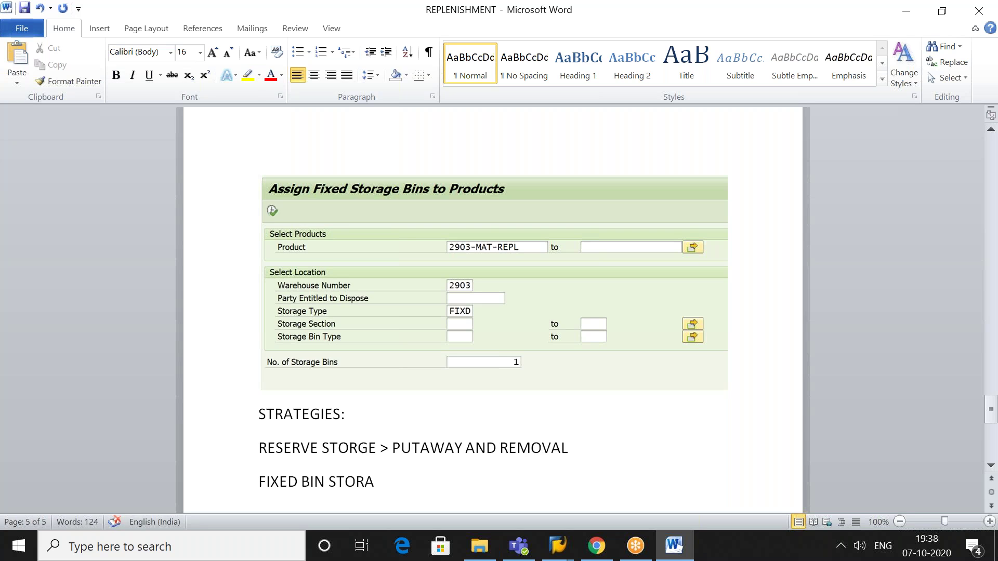
type("GE TYPE")
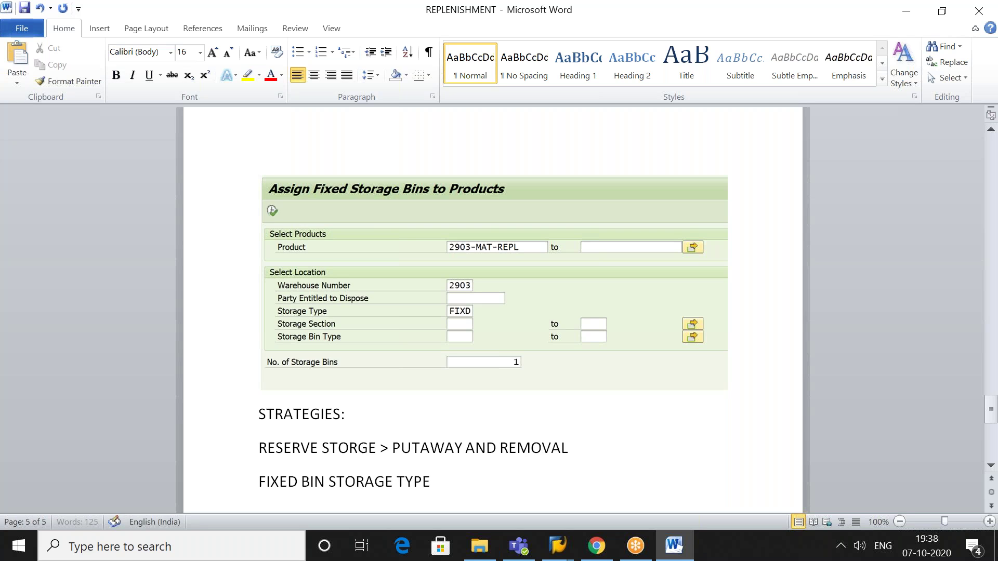
type(" =")
key("BackSpace")
key("BackSpace")
key("BackSpace")
type(">")
left_click(346, 415)
type("REMOA")
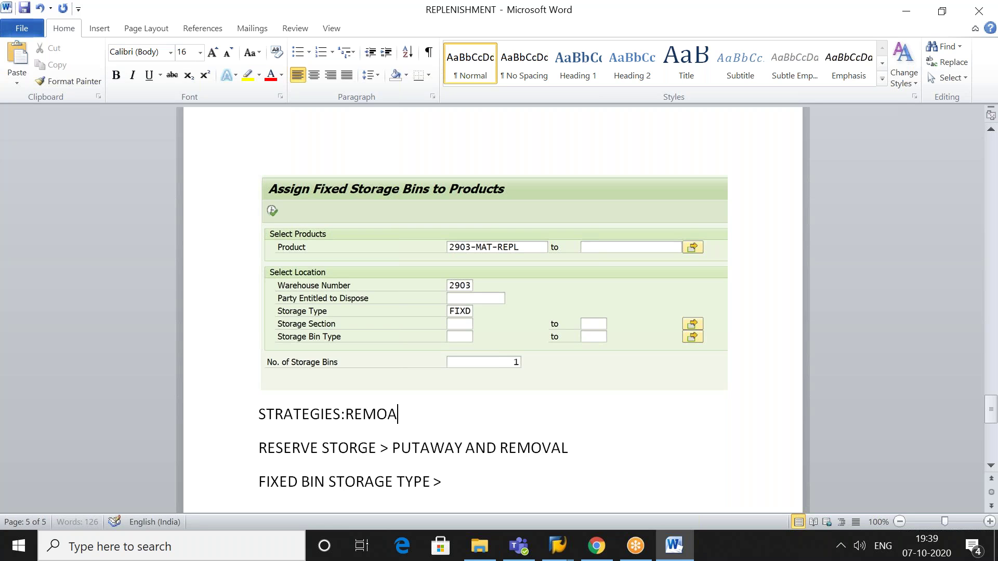
key("ctrl+z")
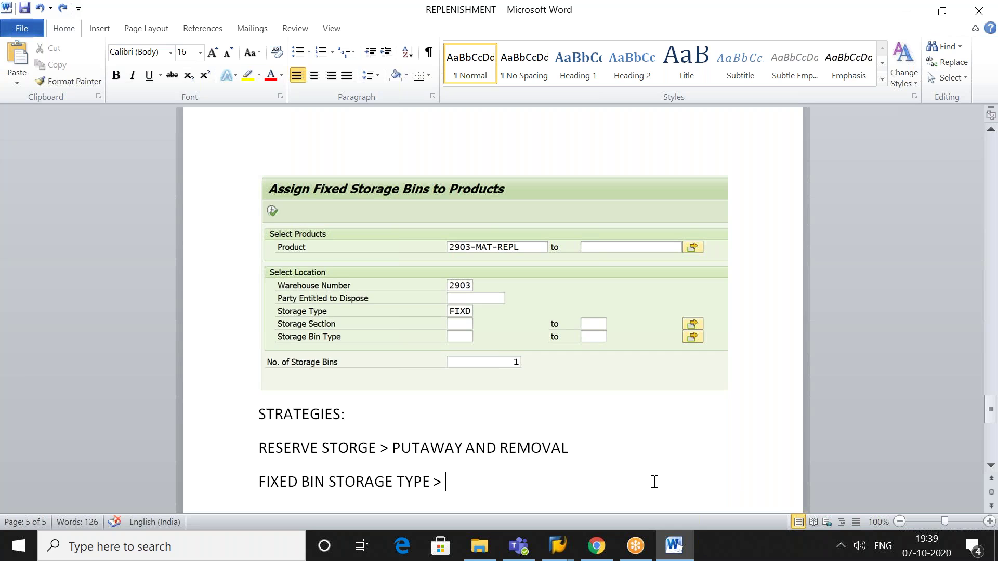
- Complete the fixed bin storage type line with "REMOVAL (PICKING) STRATEGY"
type("REMO")
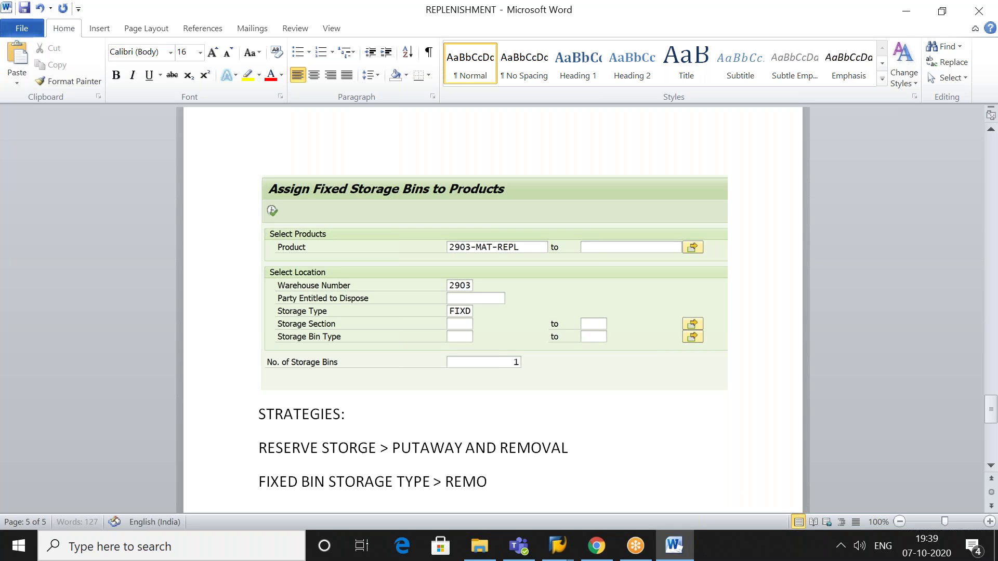
type("VAL ()PICKING")
key("Right")
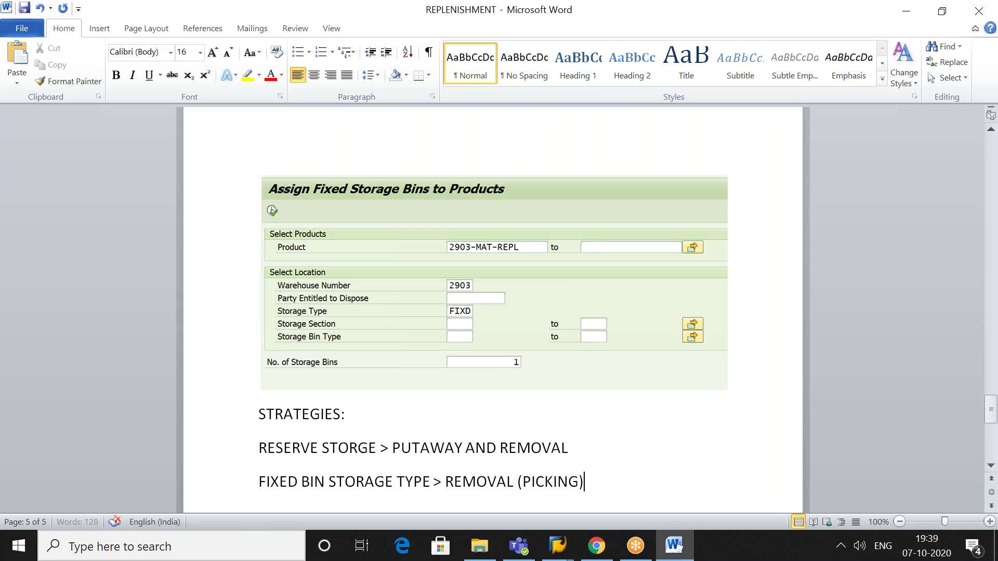
type("STRATEGY")
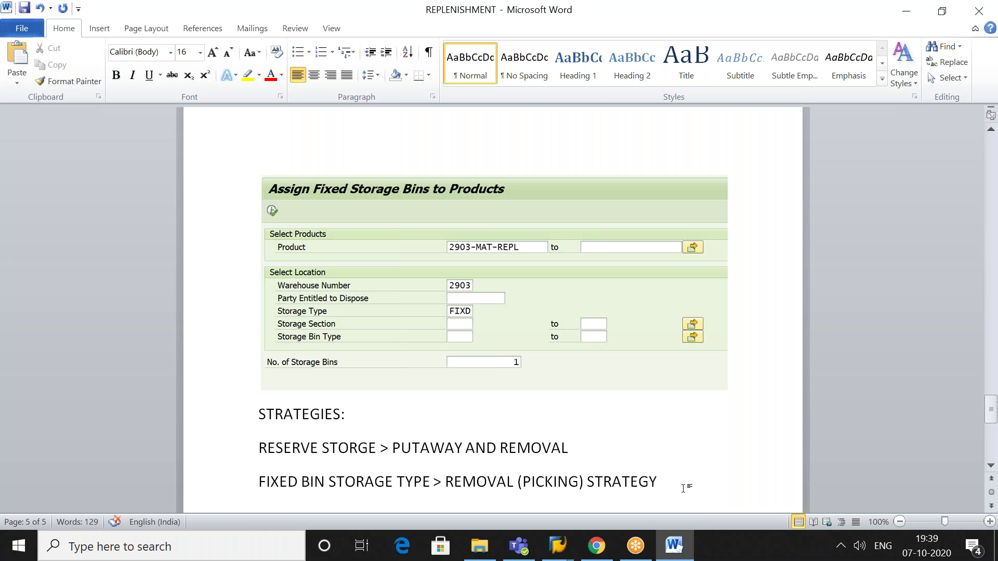
- Add the line "NOTE: ITS FOR PICKING NOT FOR REPLENISHMENT" and select it together with the fixed bin storage type line
key("Return")
type("NOTE")
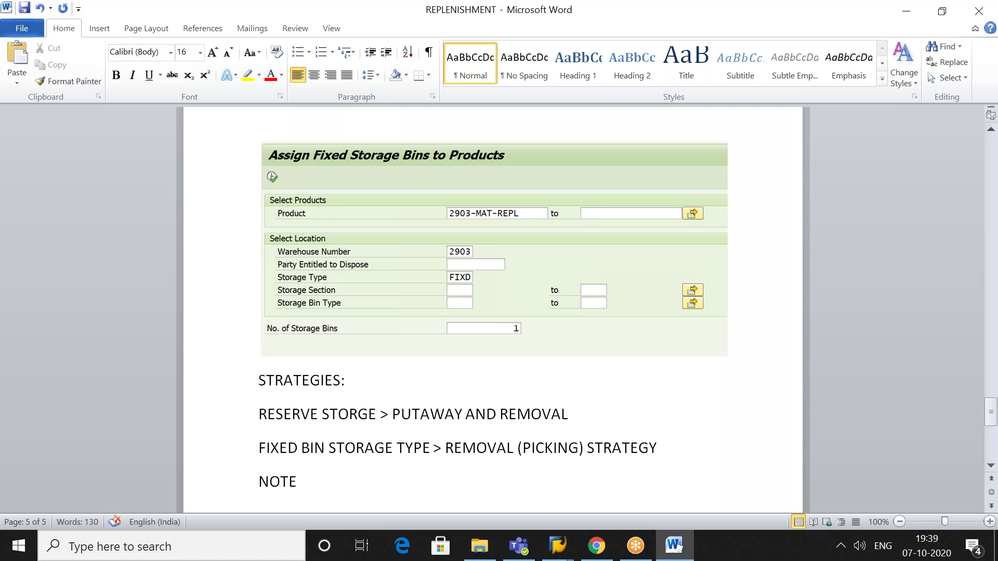
type(": ")
type("ITS FOR ")
type("PICKI")
type("NO")
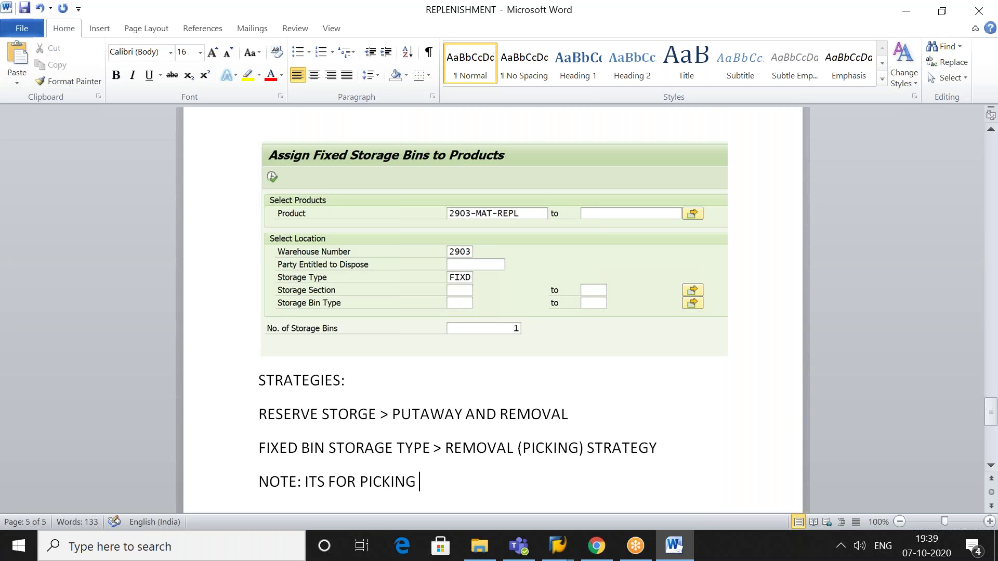
type("T FOR ")
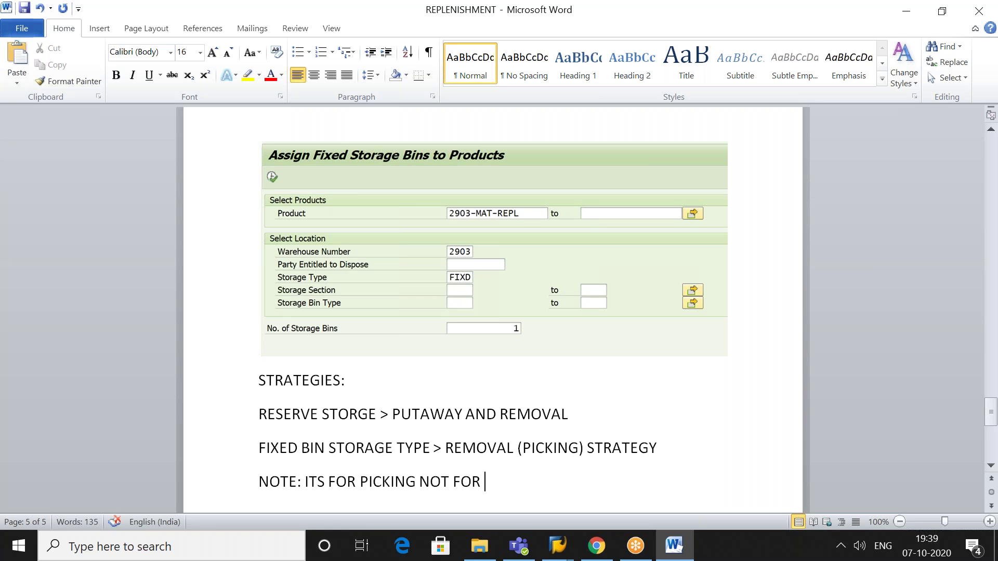
type("REPLENISHMENT")
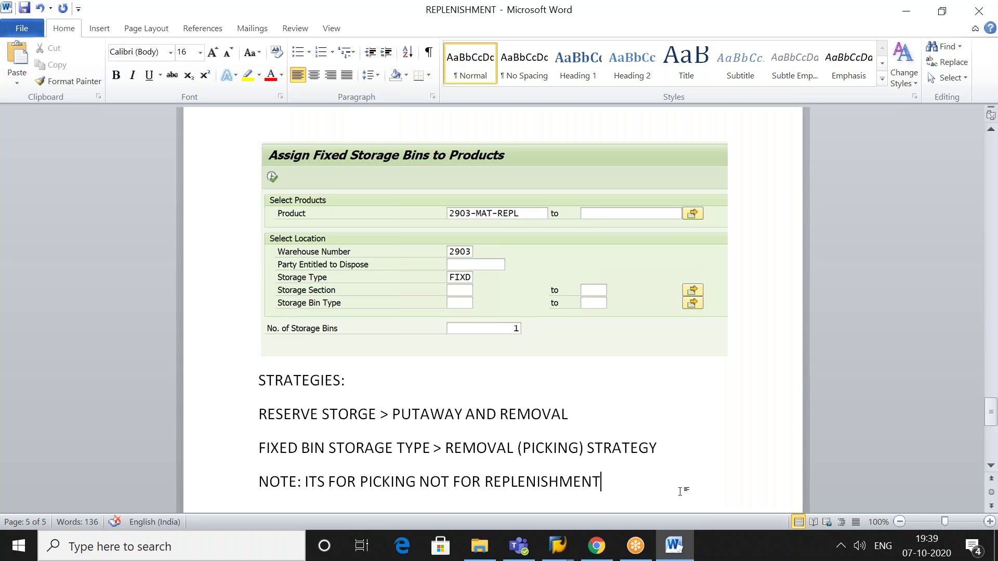
key("Return")
left_click_drag(612, 447, 258, 416)
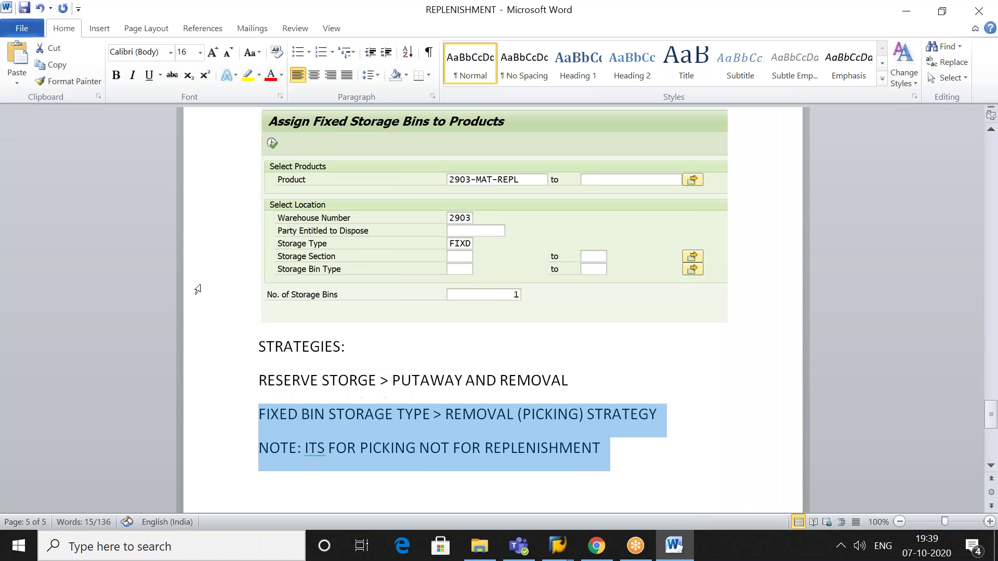
- Highlight the selected fixed bin storage type line and the NOTE line in yellow
left_click(247, 81)
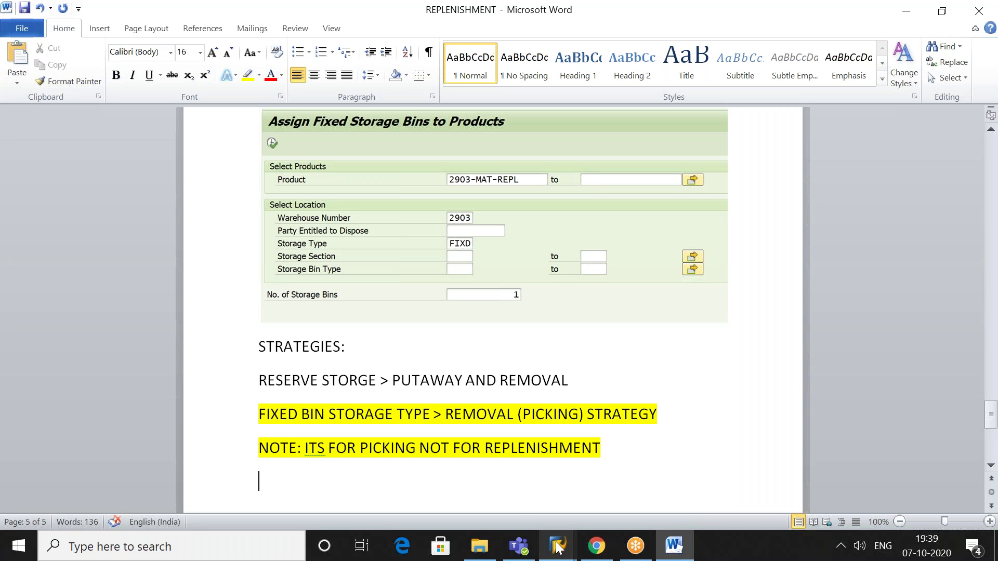
- Switch to SAP and capture the REPL storage type search sequence definition for warehouse 2903 with Snipping Tool
mouse_move(558, 546)
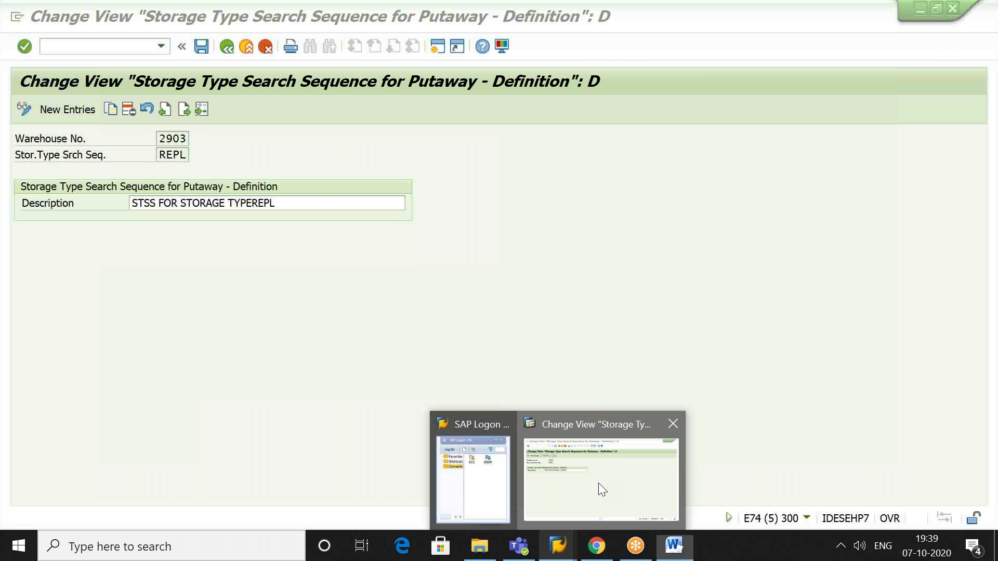
left_click(598, 483)
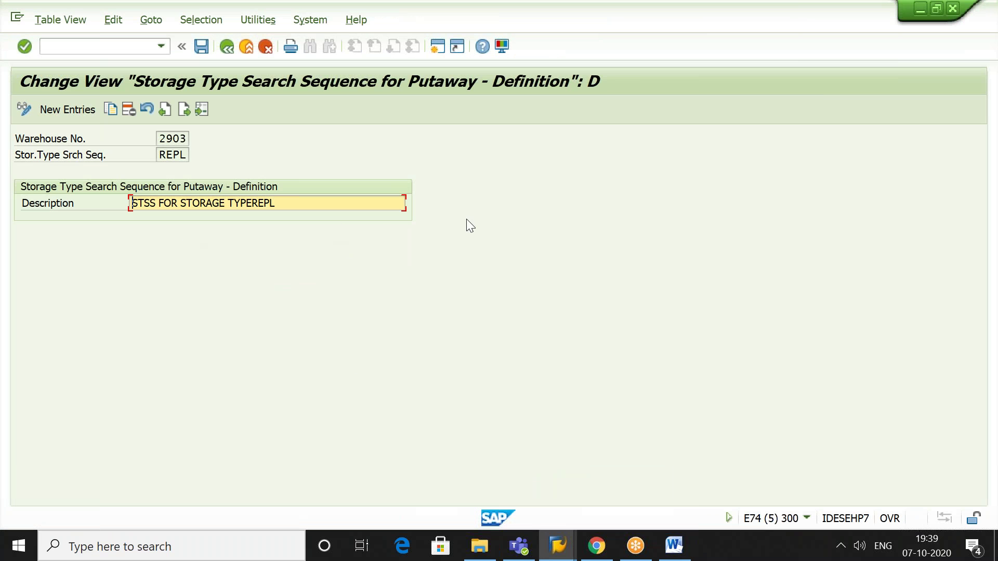
left_click(231, 547)
type("s")
key("Return")
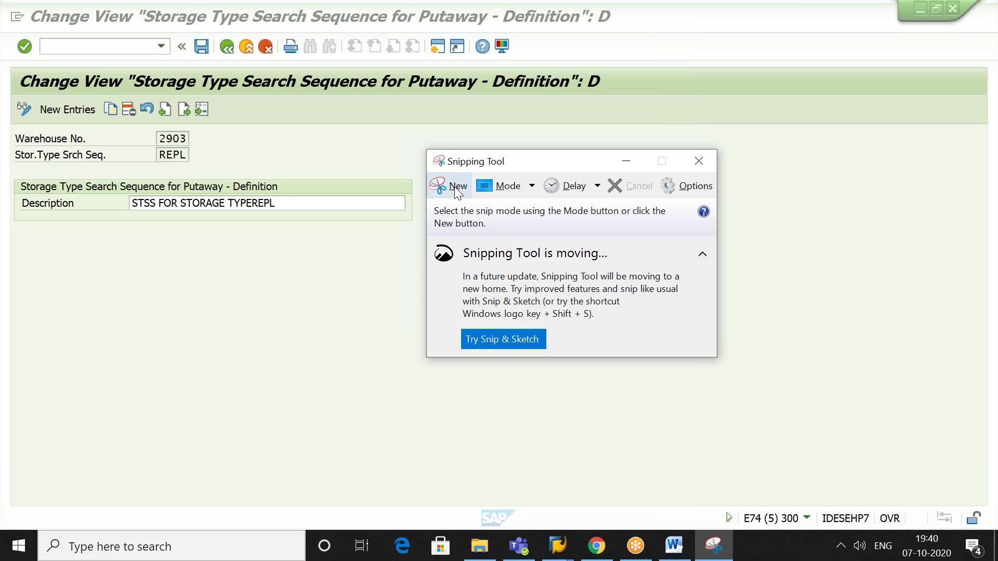
left_click(455, 188)
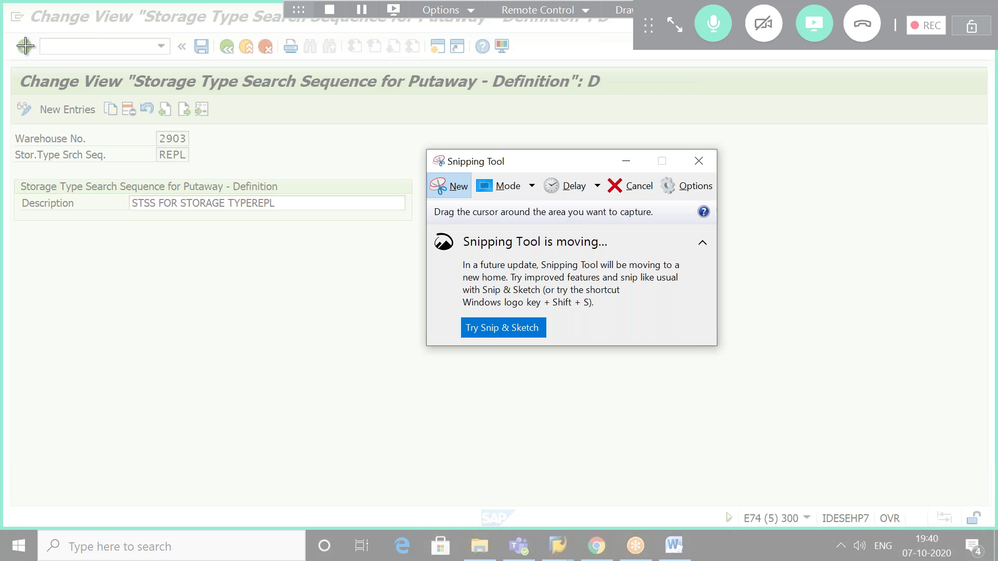
left_click_drag(1, 8, 465, 255)
- Paste the captured search sequence definition into the Word document, leaving an empty line below the highlighted note
left_click(674, 546)
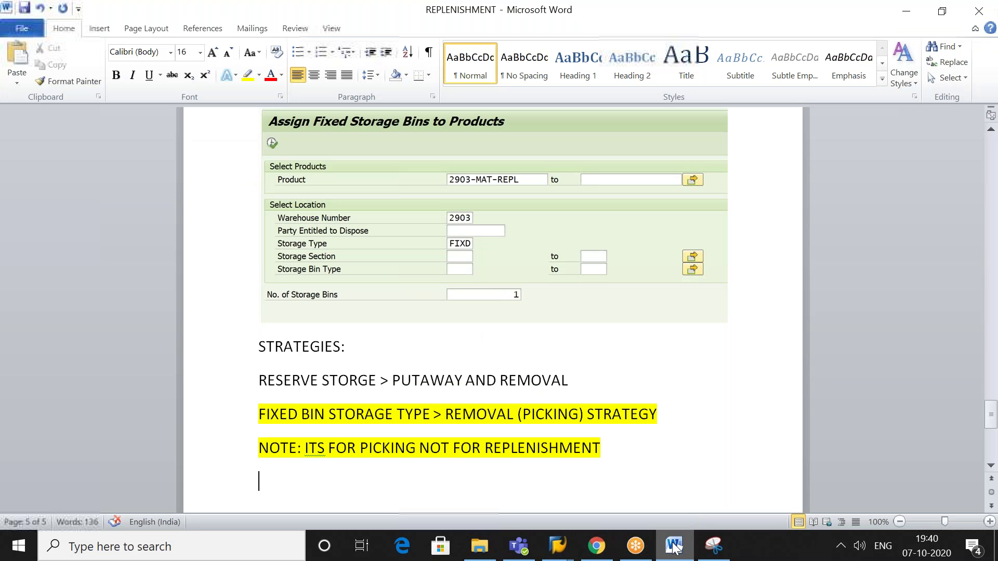
key("Return")
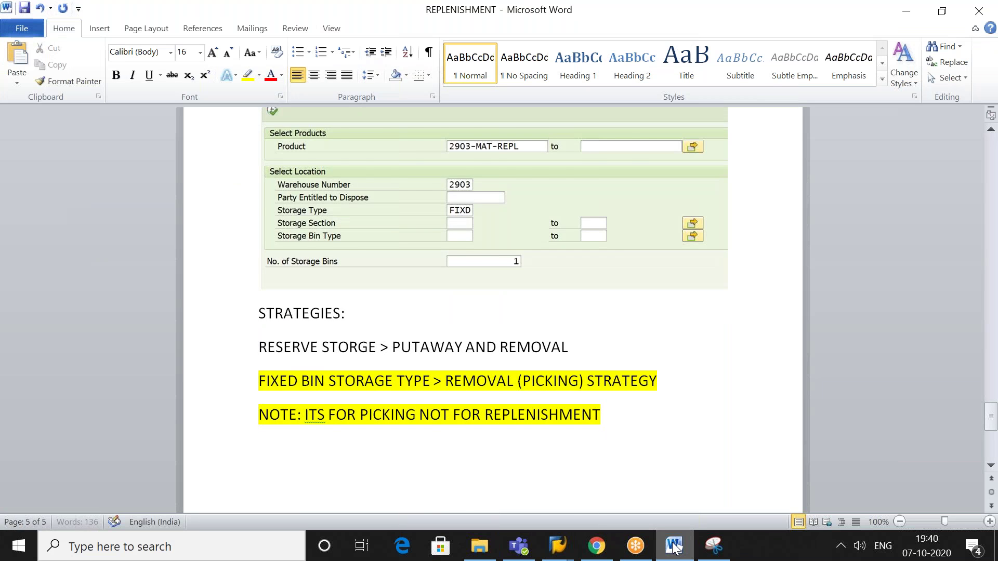
key("ctrl+v")
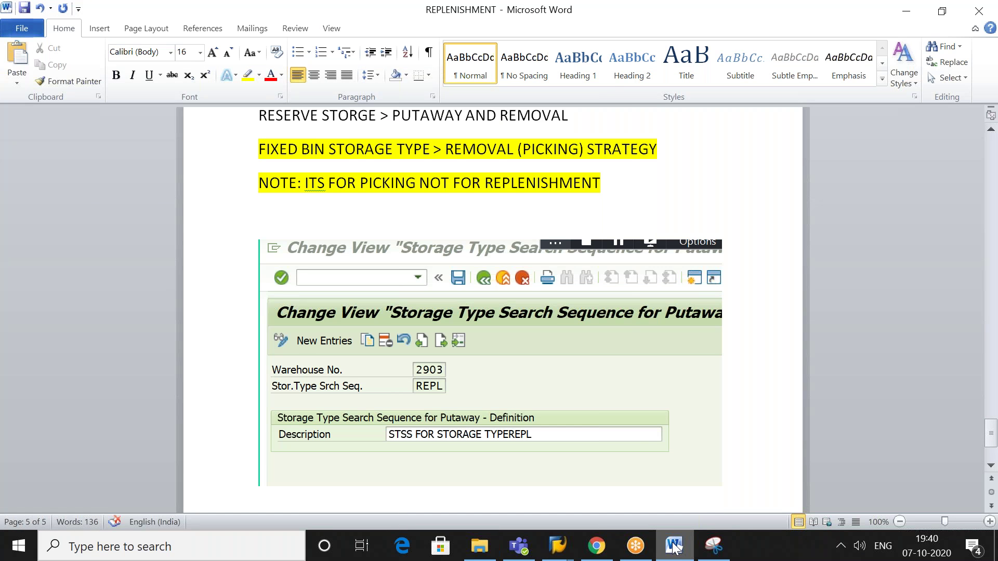
- Switch back to SAP and leave the putaway search sequence definition to return to the IMG structure
key("alt+Tab")
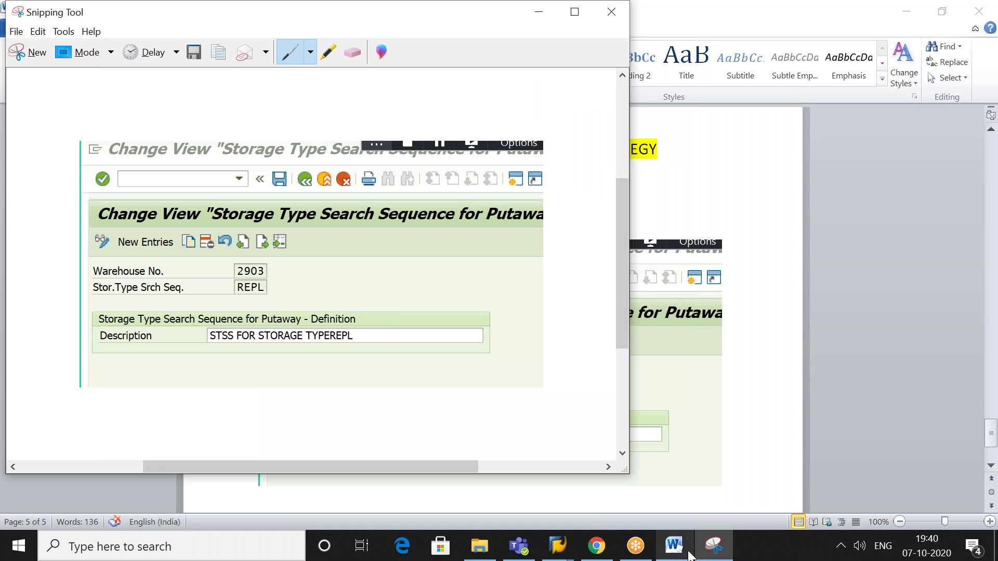
mouse_move(558, 549)
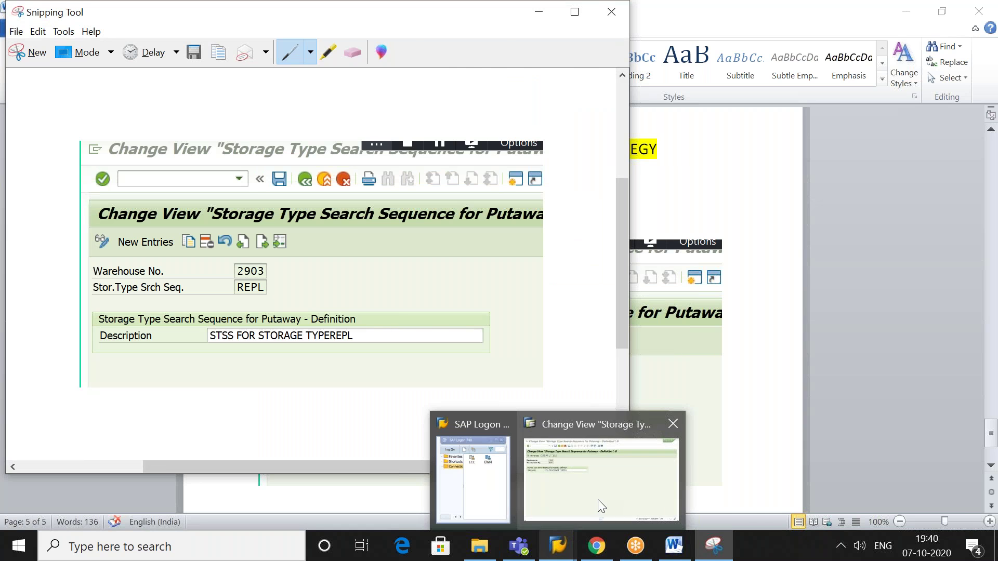
left_click(597, 501)
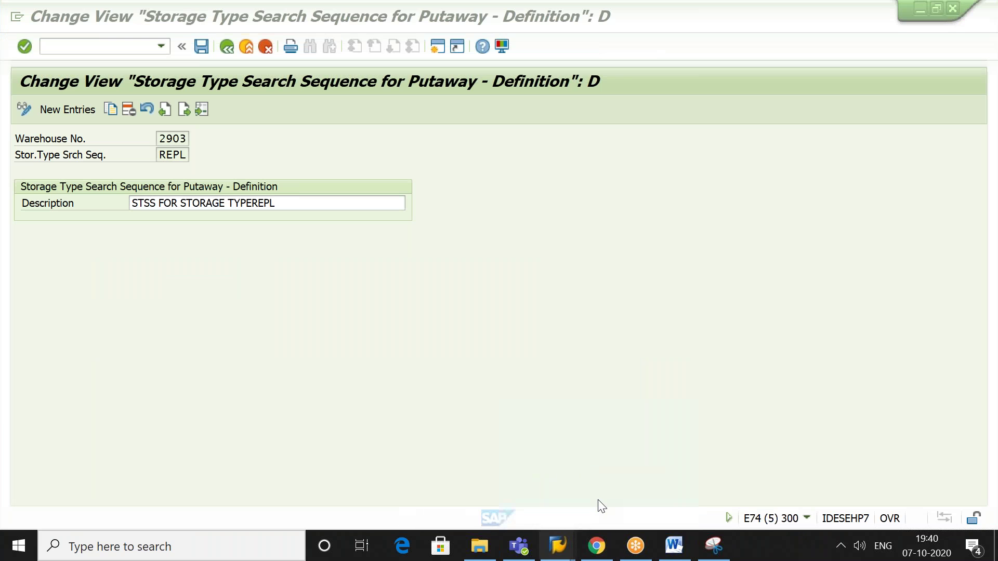
left_click(229, 48)
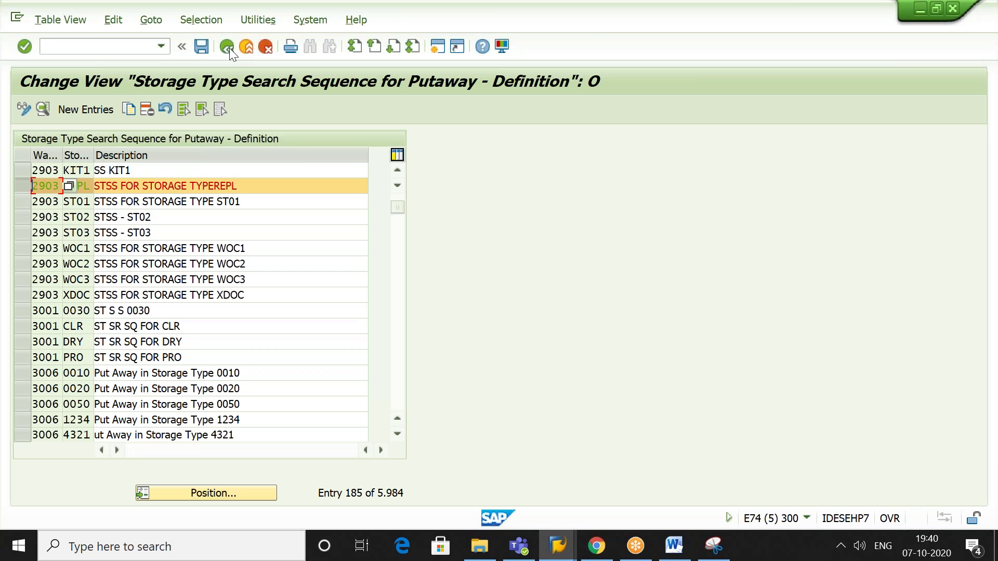
left_click(230, 48)
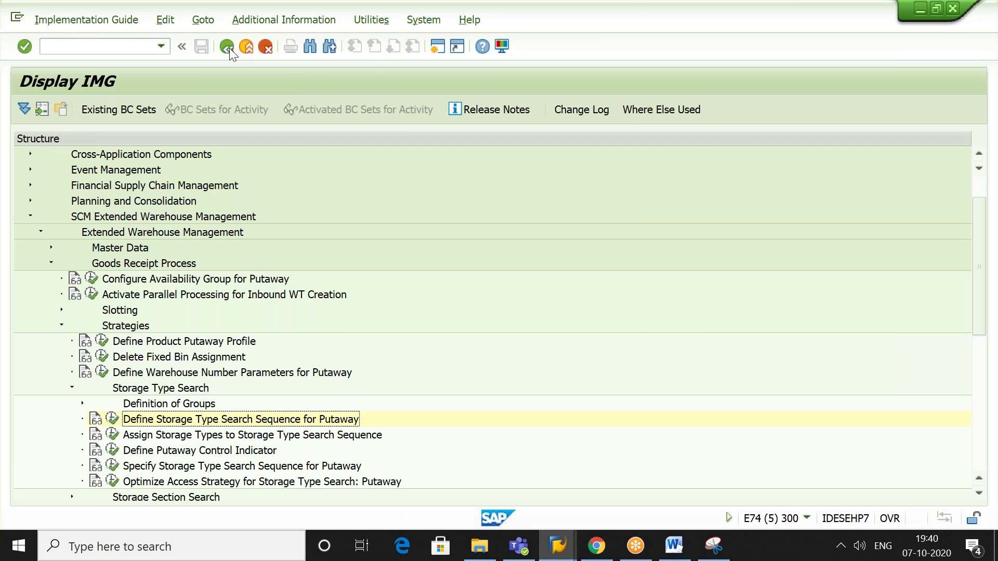
- Switch to Word and add the caption "Define Storage Type Search Sequence for Putaway" above the pasted screenshot
key("alt+Tab")
key("alt+Tab")
key("Tab")
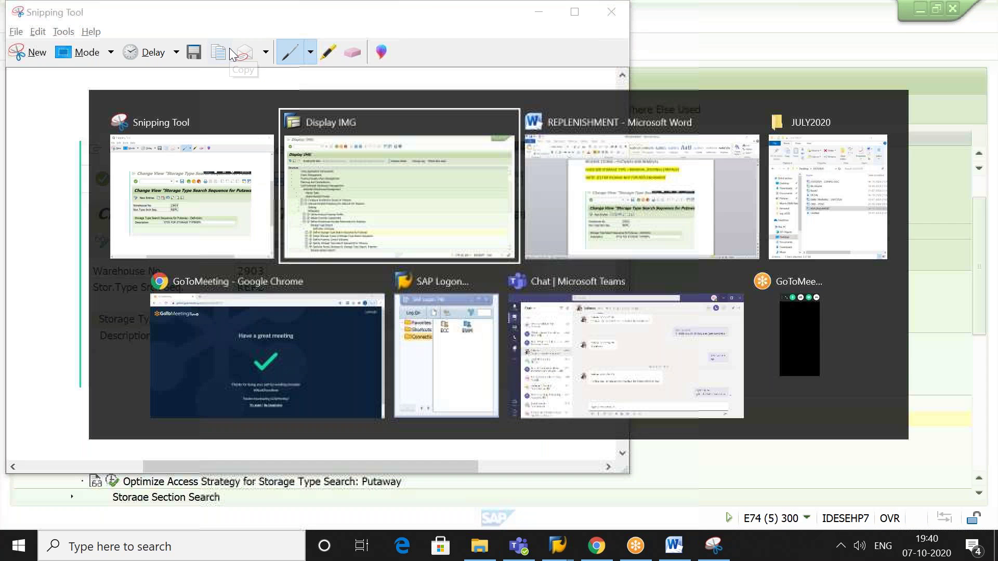
type("Define Storage Type Search Sequence for Putaway")
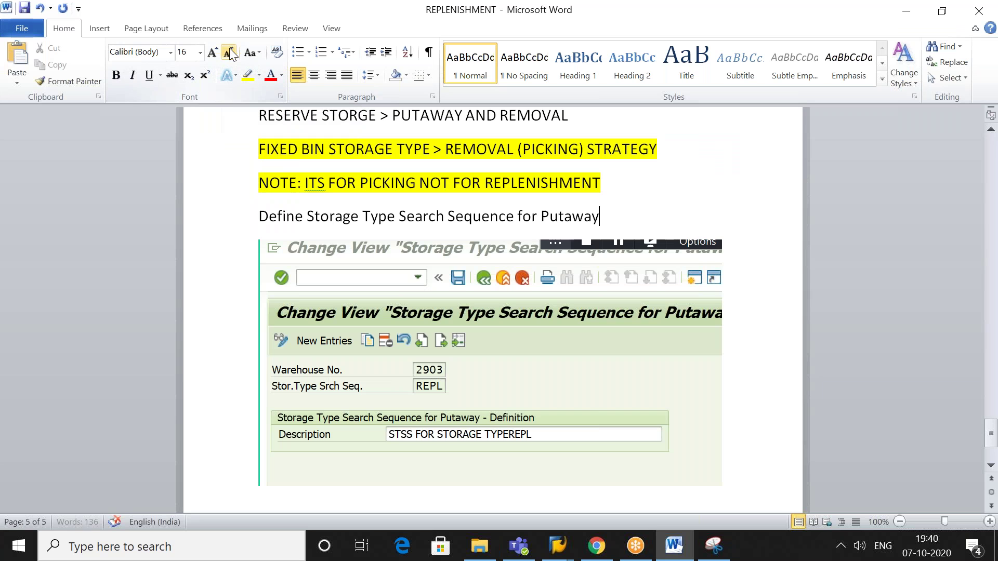
- Insert several blank lines below the search sequence definition screenshot and place the cursor just beneath it
key("Down")
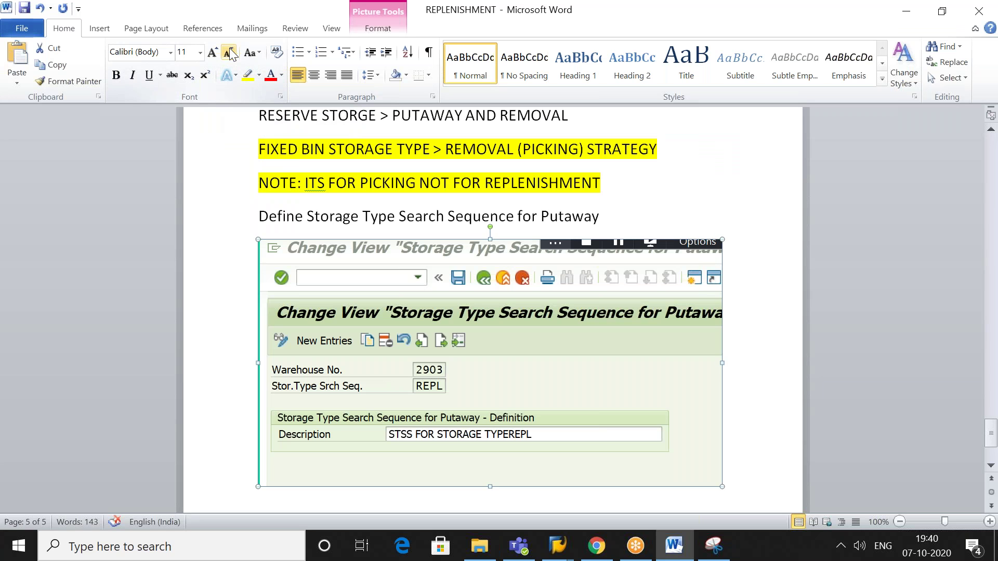
key("Up")
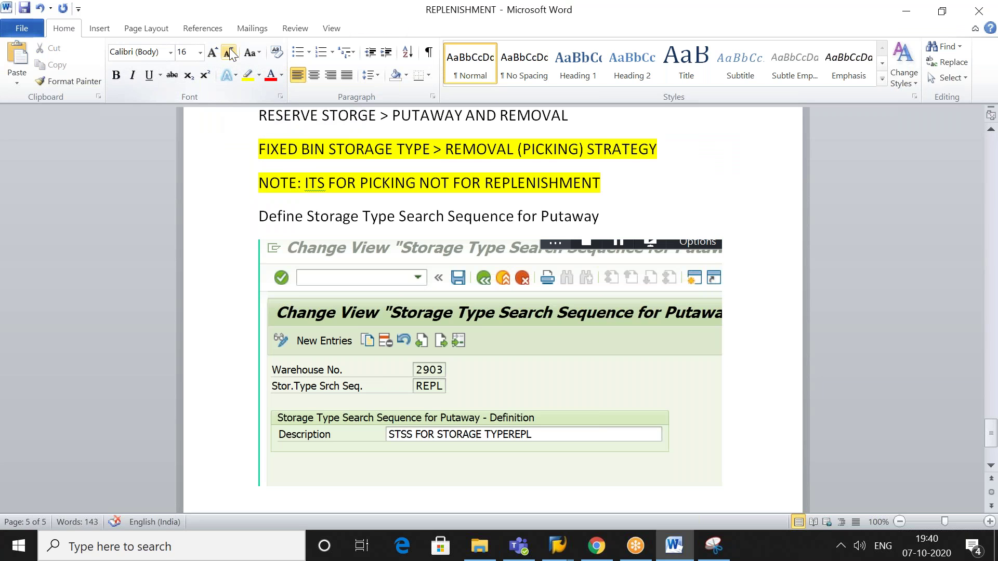
key("Return")
key("Return")
key("Return")
key("Return")
key("Return")
key("BackSpace")
key("Up")
key("Up")
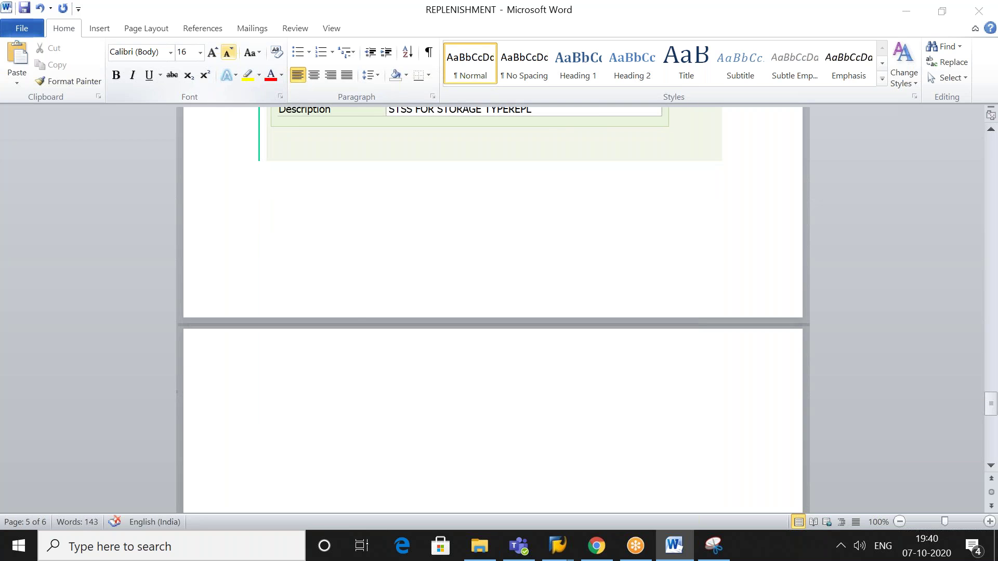
- Copy the IMG activity title "Assign Storage Types to Storage Type Search Sequence" from SAP into Word as a caption below the screenshot
key("alt+Tab")
key("Tab")
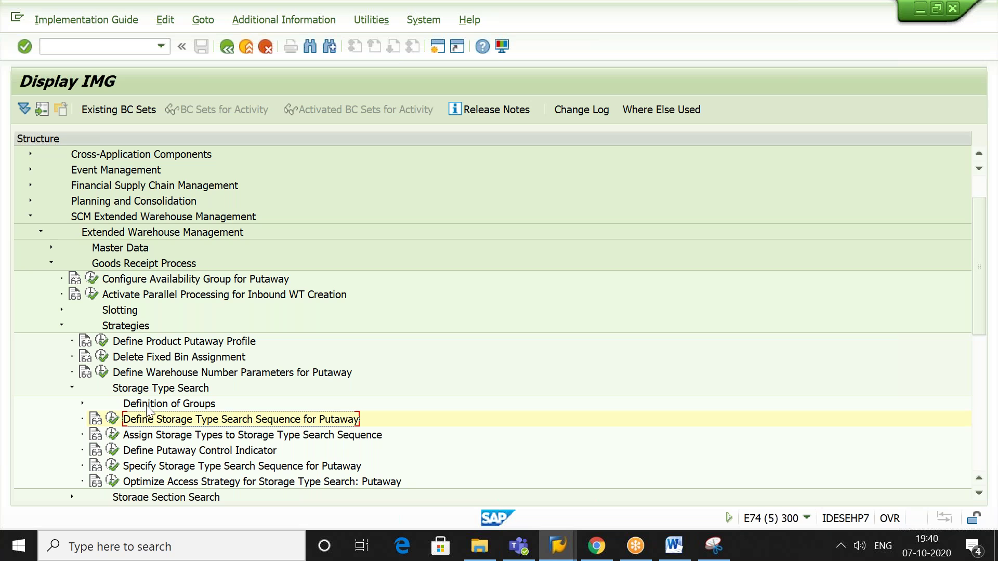
left_click(158, 436)
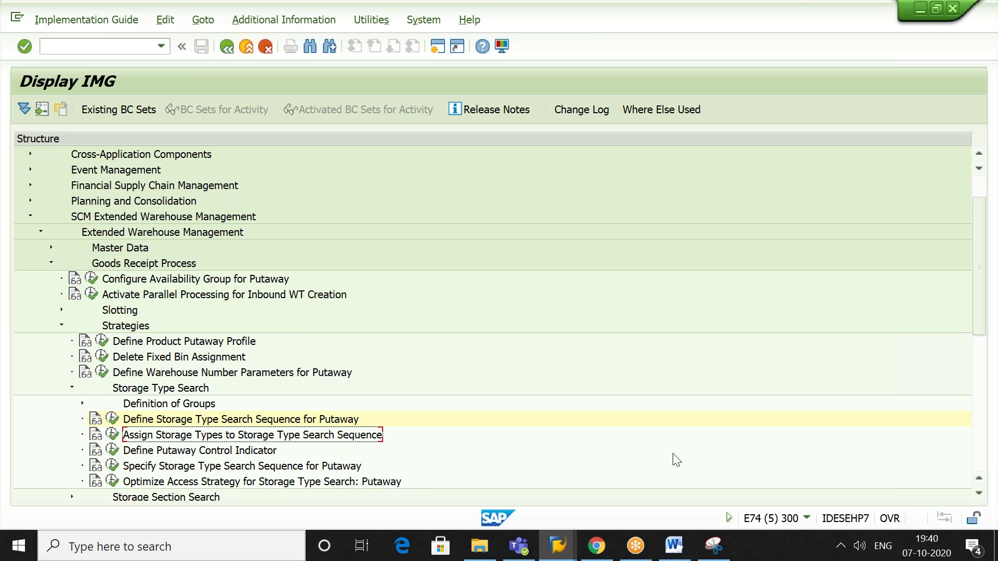
key("alt+Tab")
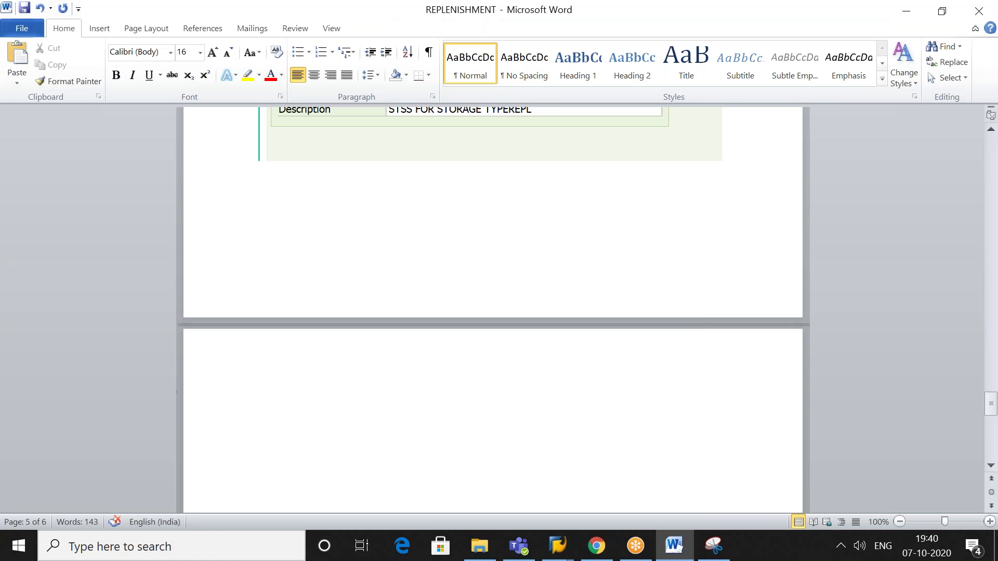
type("Assign Storage Types to Storage Type Search Sequence")
key("Return")
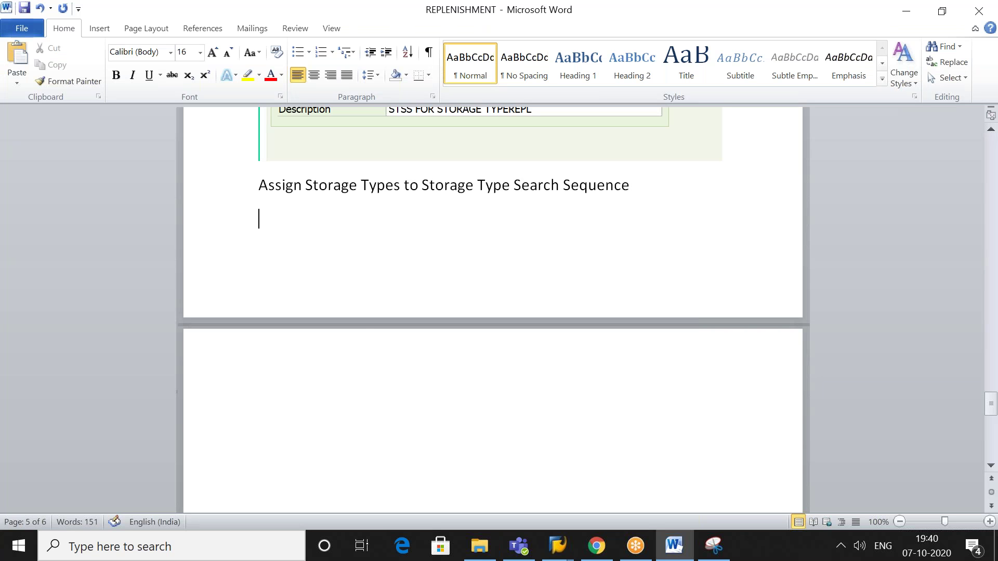
- In SAP, open the activity Assign Storage Types to Storage Type Search Sequence and position the list at warehouse 2903
key("alt+Tab")
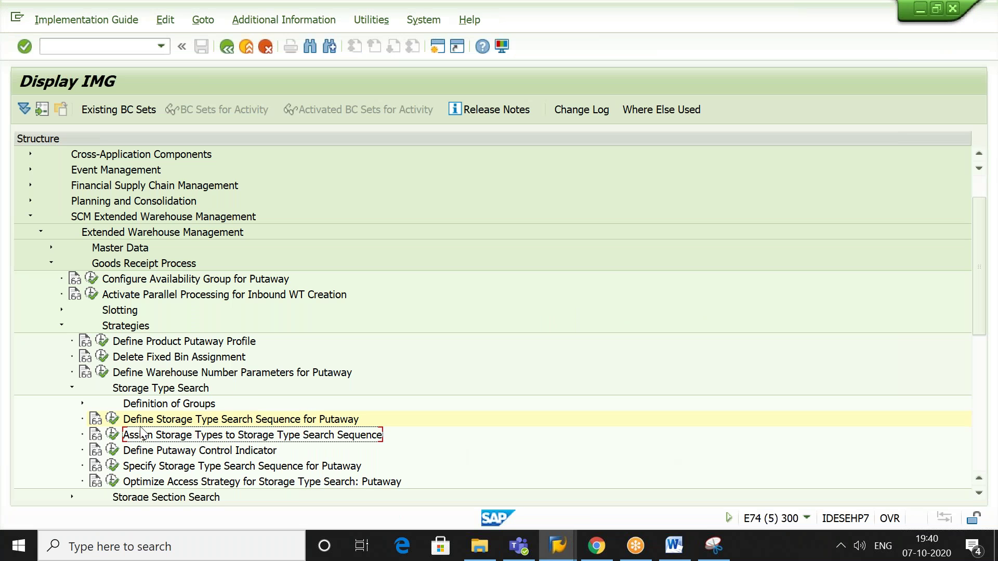
left_click(112, 435)
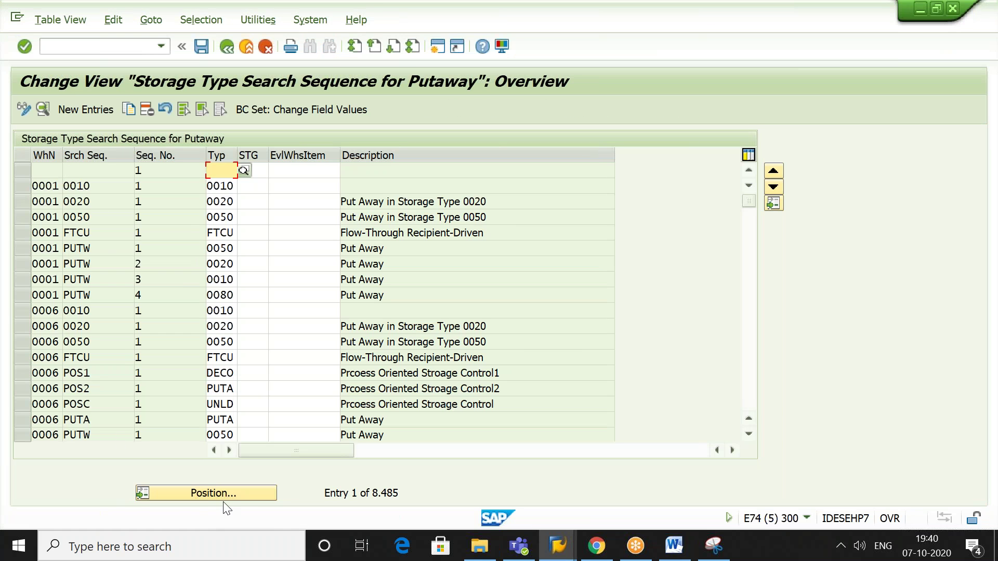
left_click(226, 497)
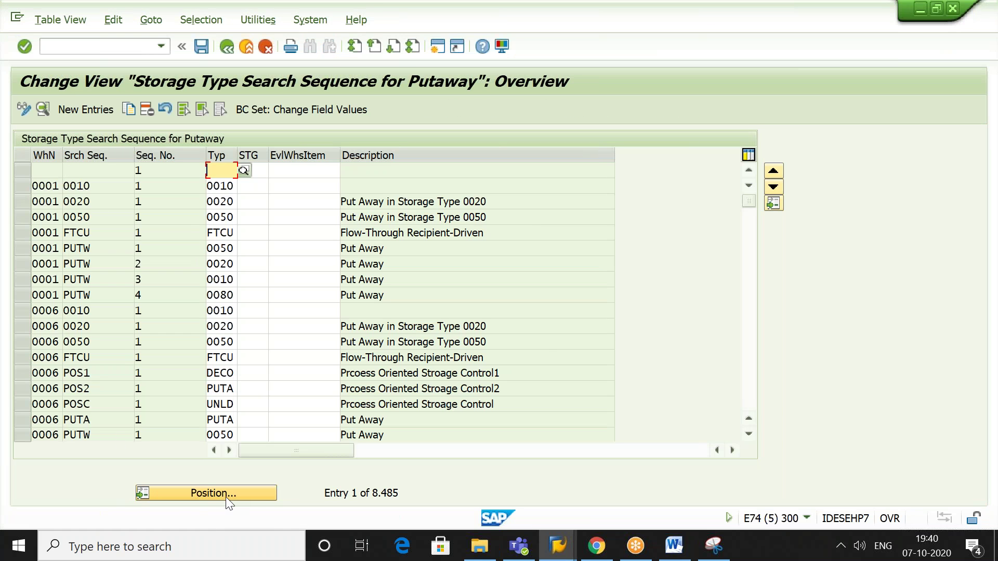
type("2903")
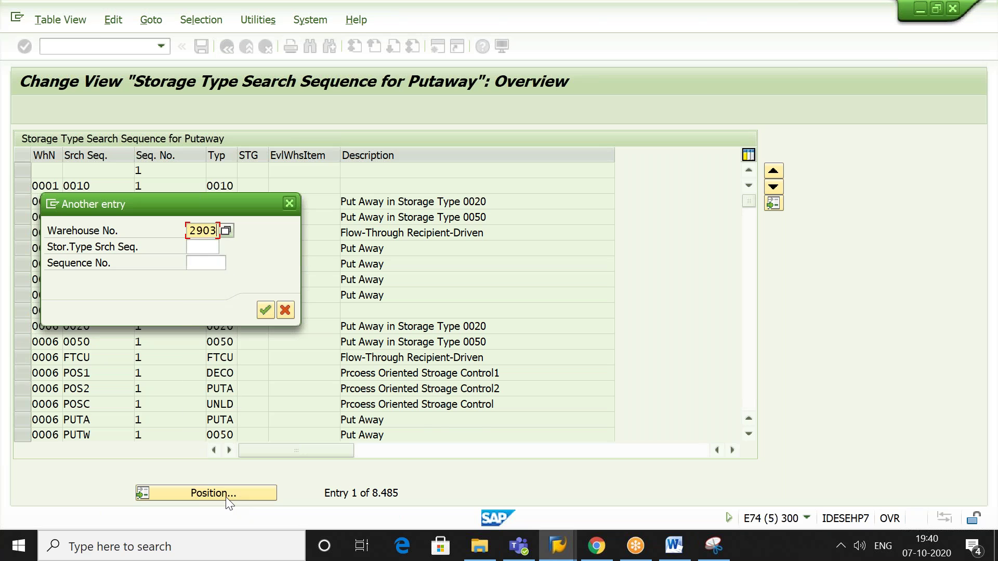
key("Return")
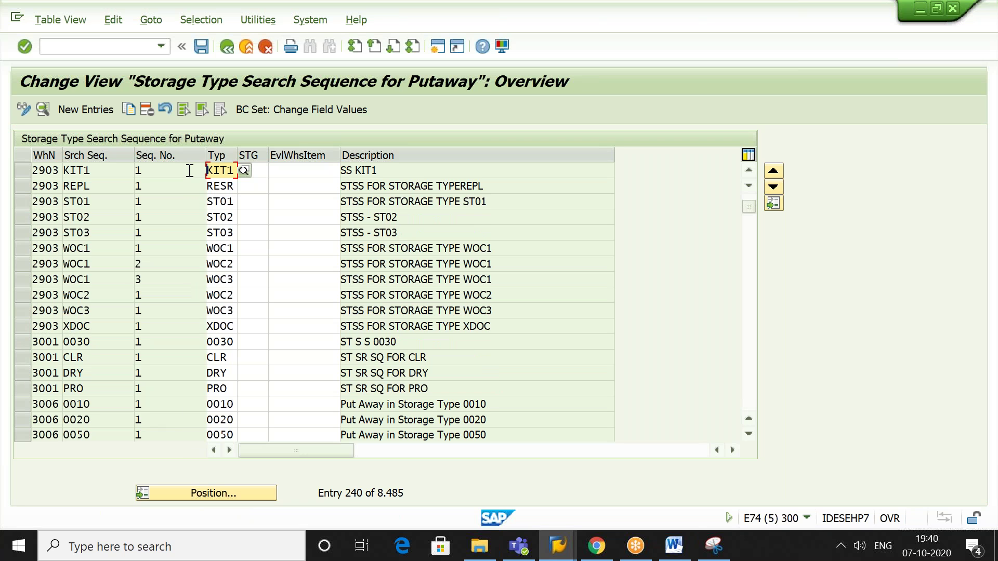
- Open the details of the REPL search sequence entry for warehouse 2903 and capture them with Snipping Tool
left_click(23, 188)
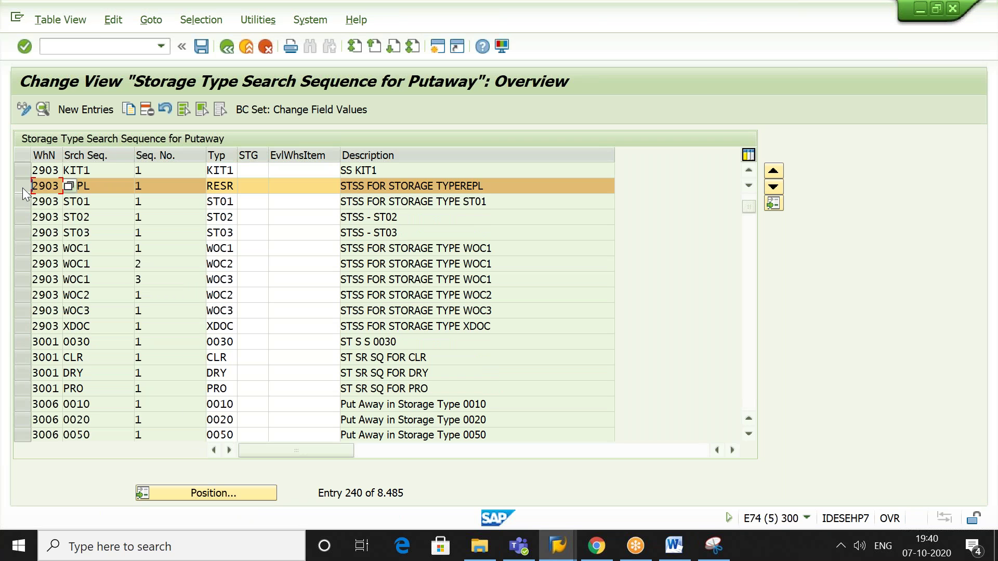
left_click(41, 115)
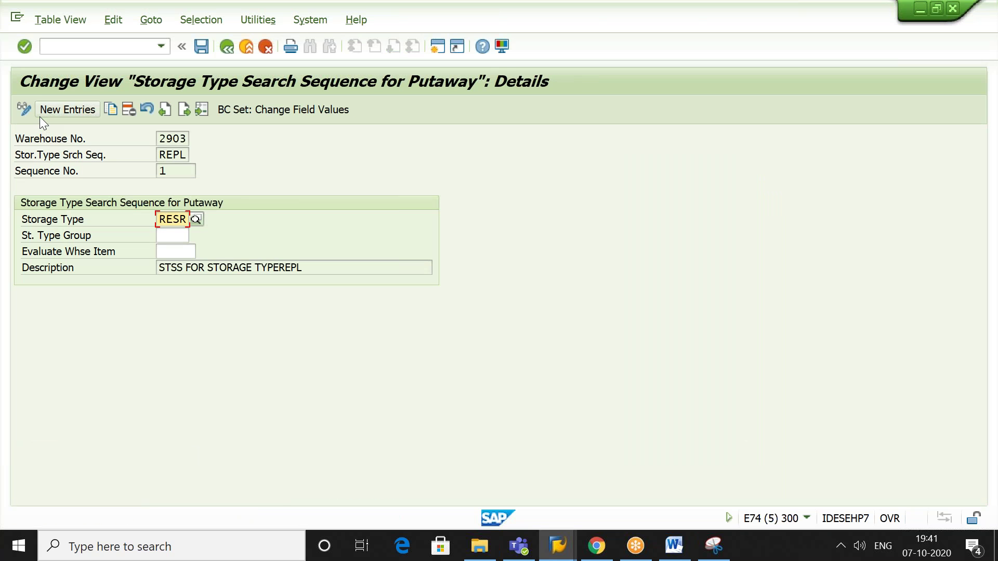
left_click(714, 545)
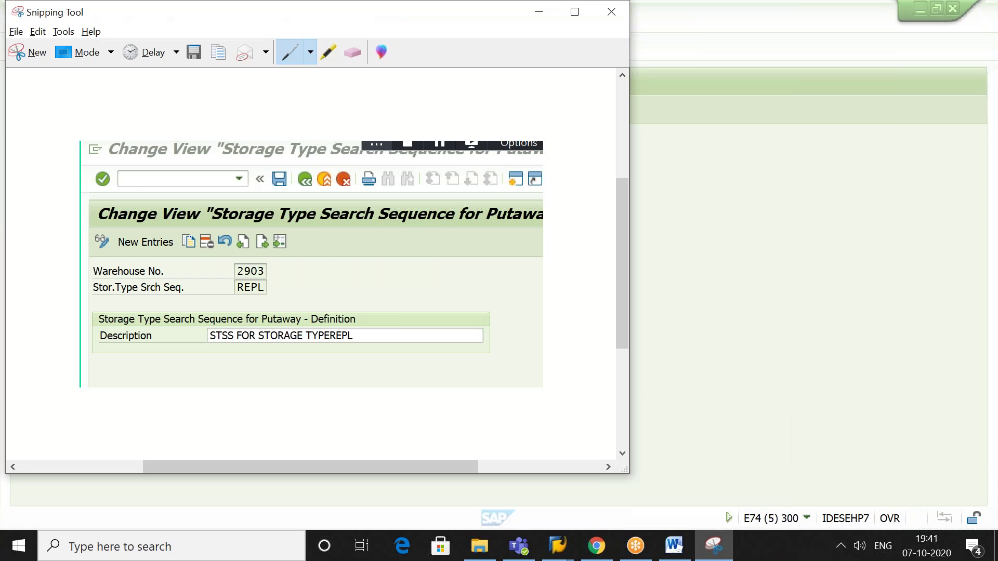
left_click(24, 54)
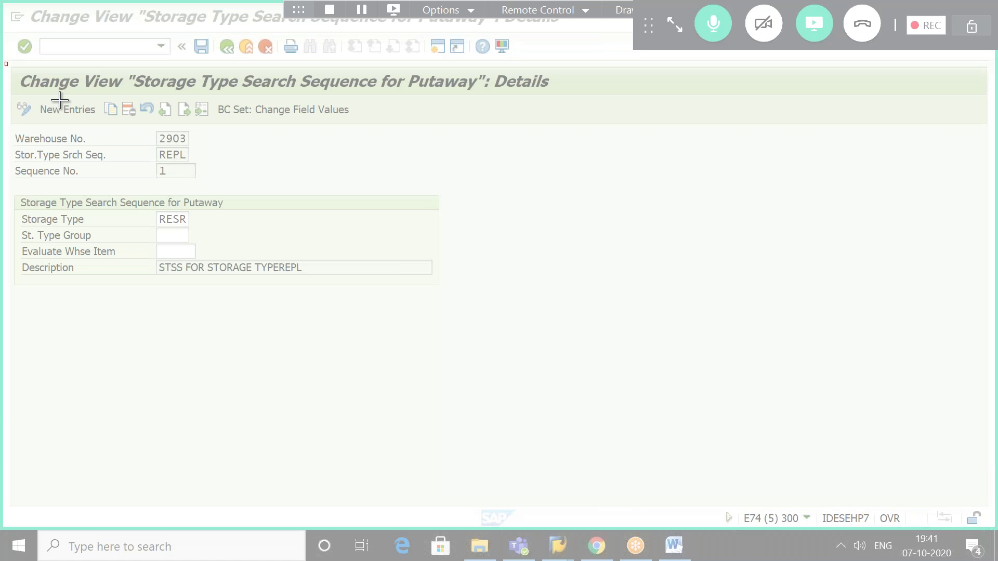
left_click_drag(4, 62, 552, 300)
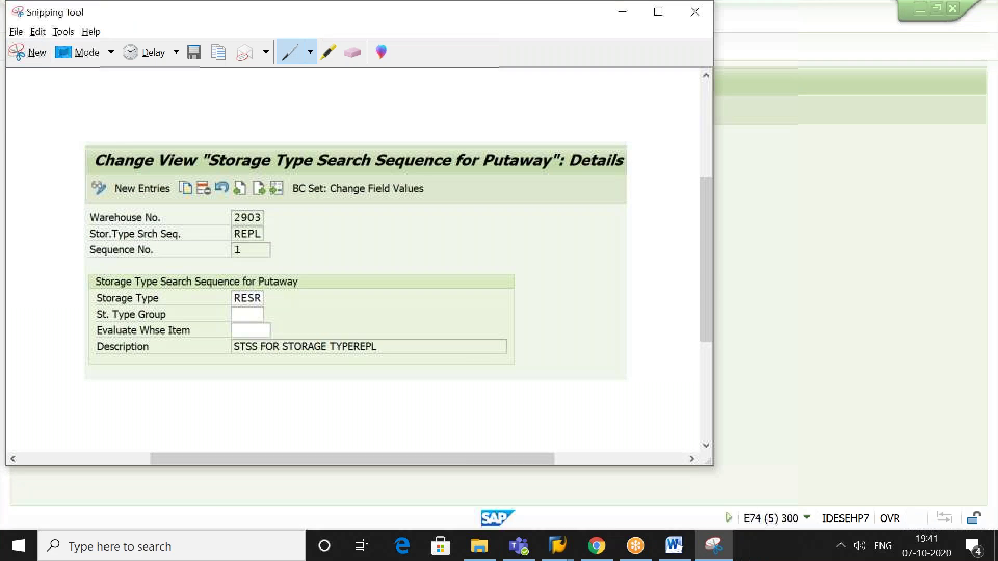
- Paste the captured REPL assignment details into Word below the storage type assignment caption, and return to Snipping Tool
left_click(683, 550)
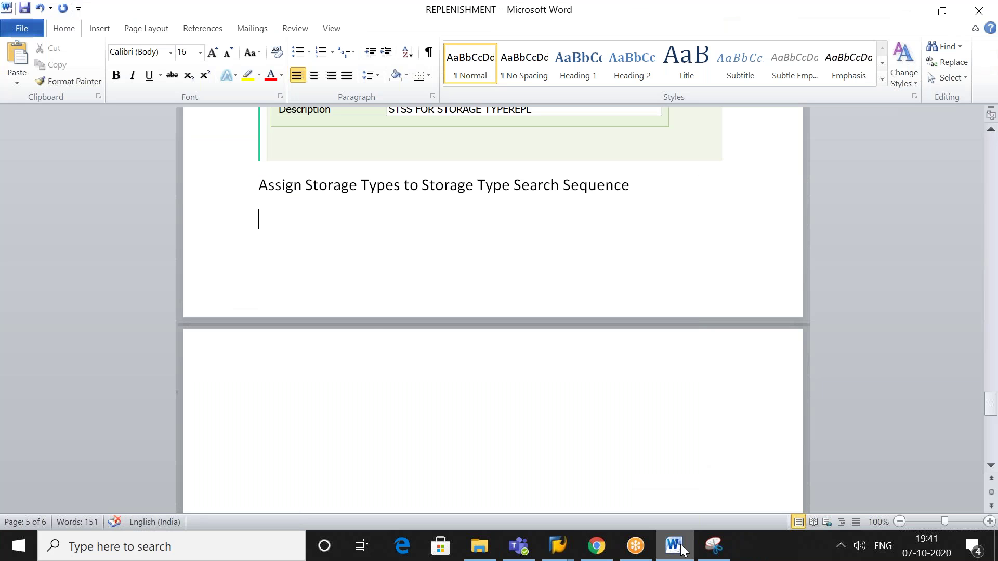
key("ctrl+v")
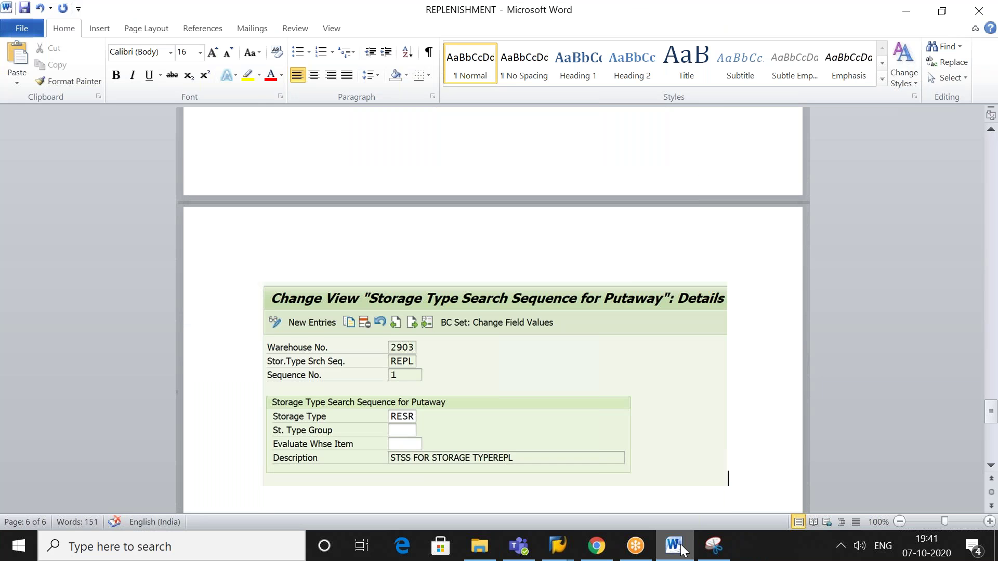
left_click(714, 546)
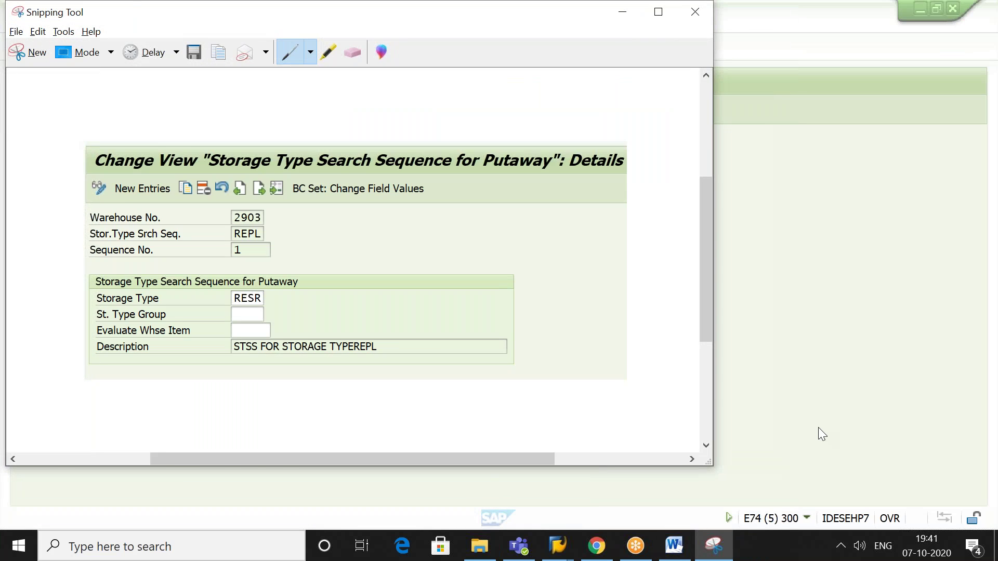
- Return to the IMG structure in SAP and copy the activity title "Define Putaway Control Indicator" into Word as a caption below the last screenshot
key("alt+Tab")
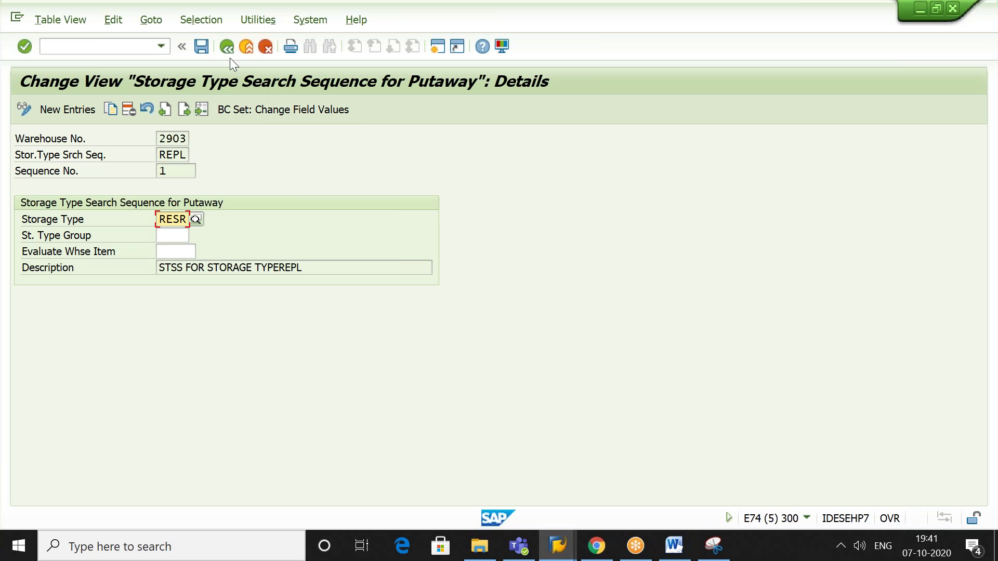
left_click(228, 52)
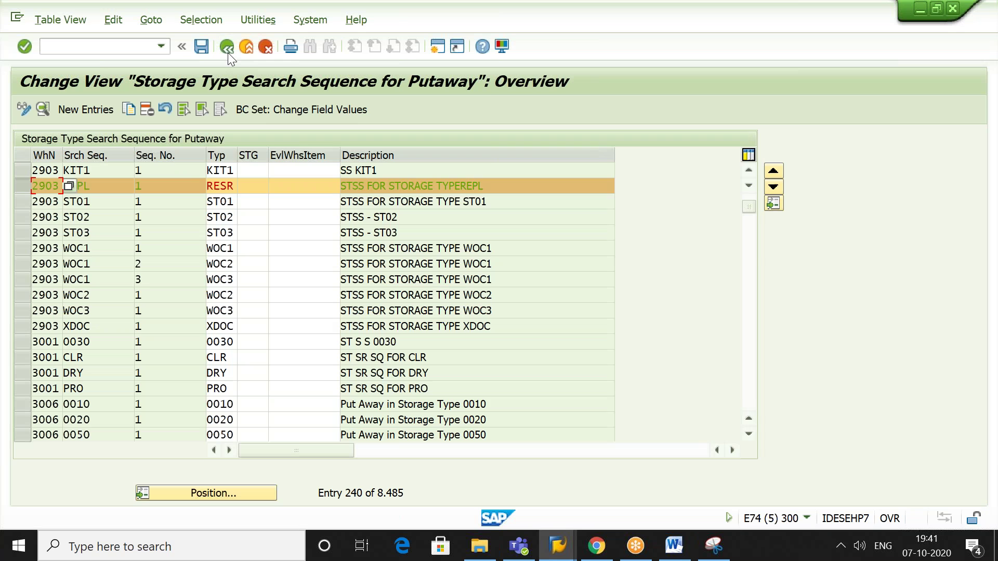
left_click(228, 52)
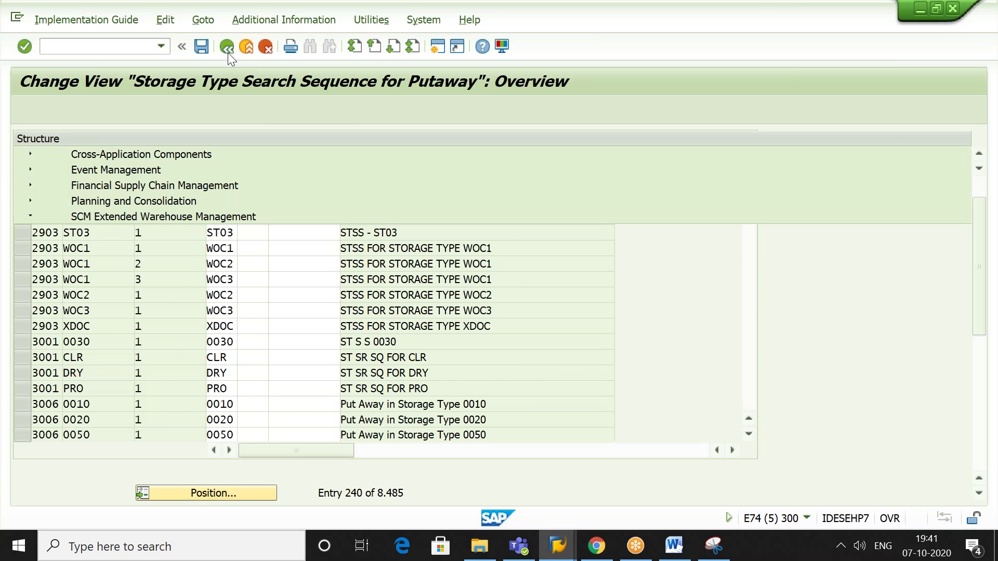
left_click(188, 452)
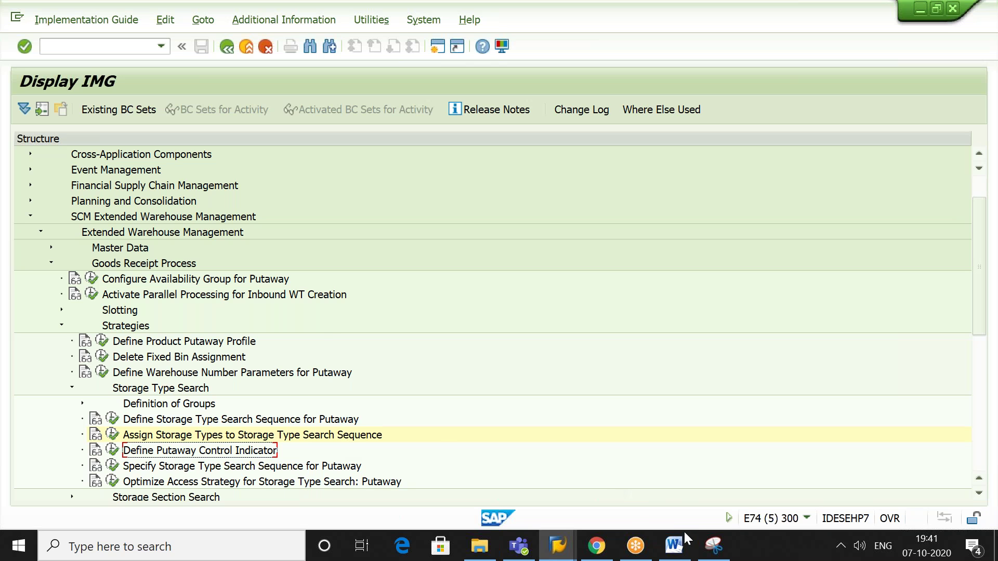
left_click(678, 547)
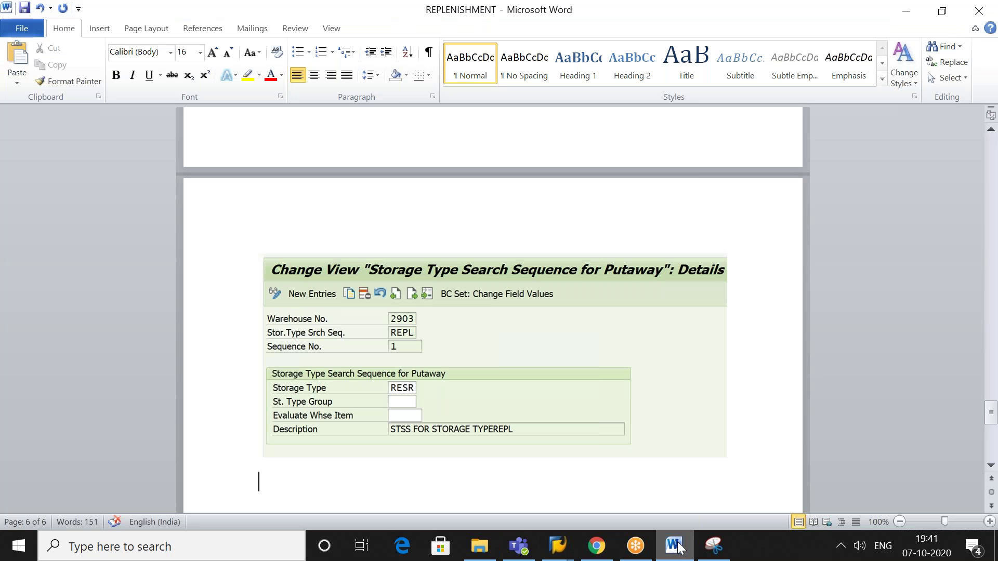
type("Define Putaway Control Indicator")
key("Return")
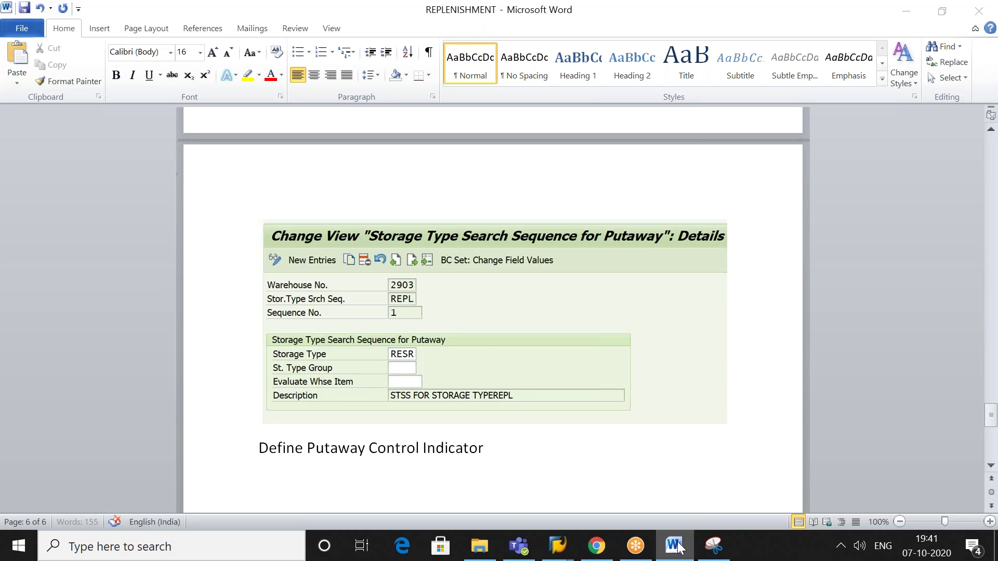
- In SAP, open the activity Define Putaway Control Indicator and position the list at warehouse 2903
left_click(557, 544)
left_click(113, 451)
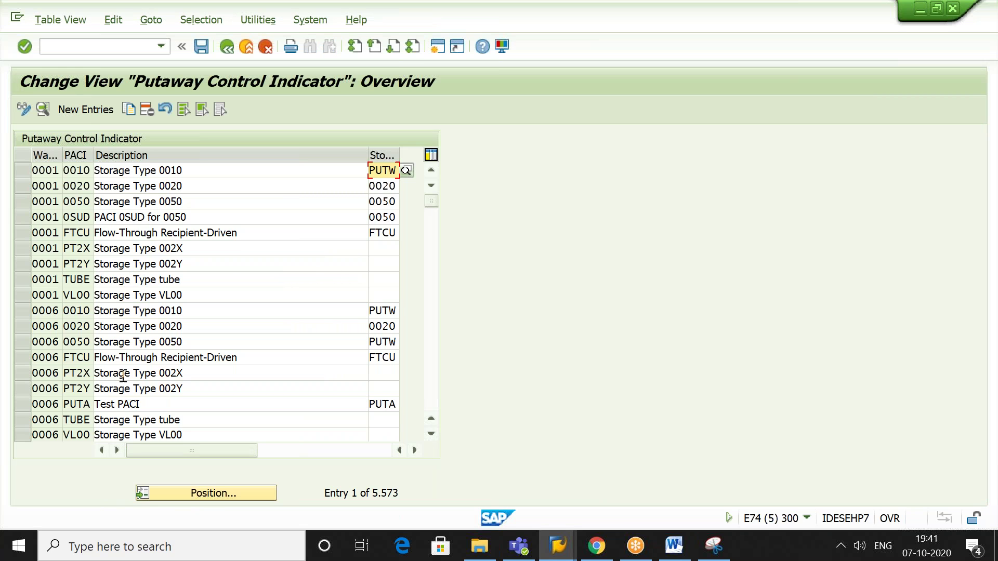
left_click(204, 494)
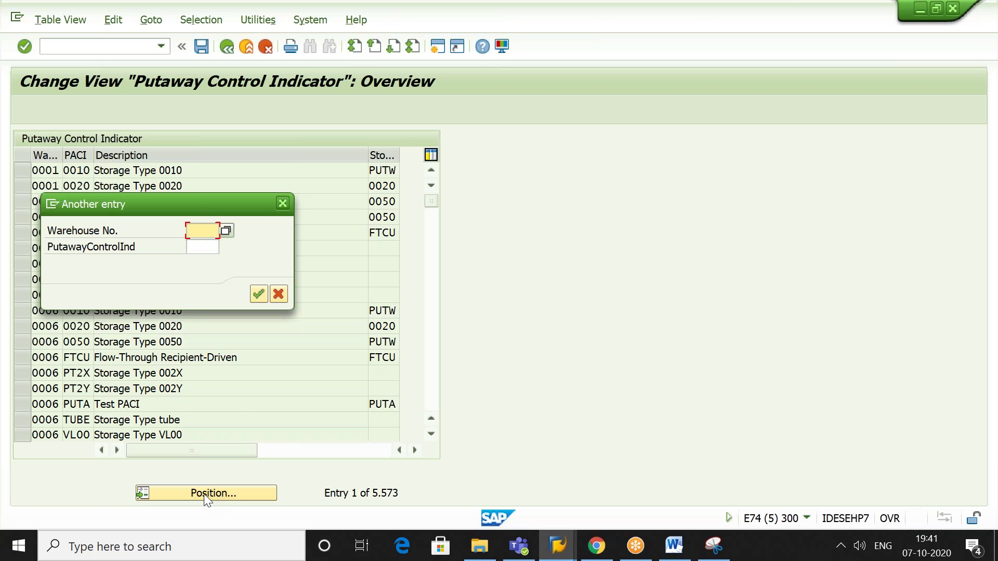
type("2903")
key("Return")
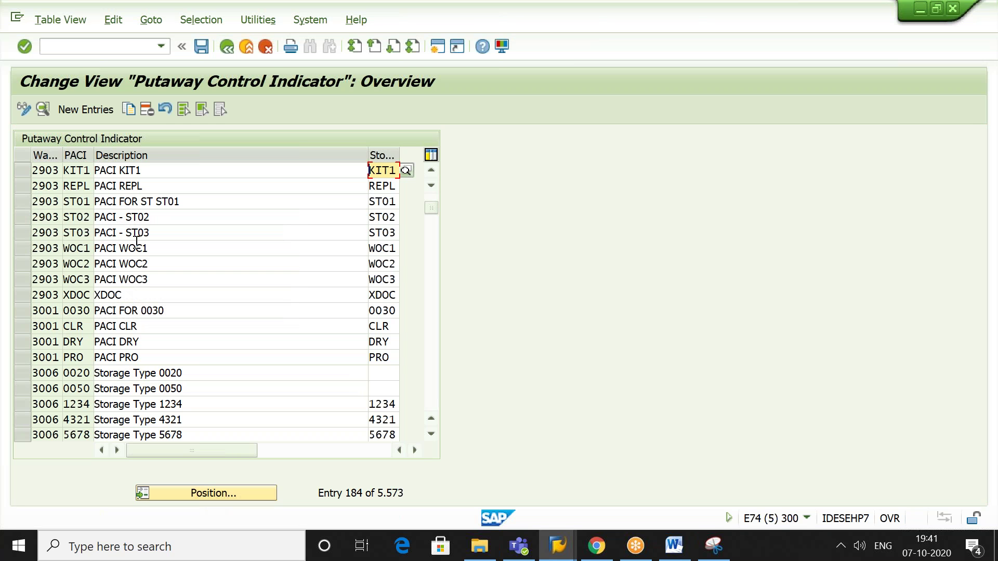
- Open the details of the REPL putaway control indicator for warehouse 2903 and capture them with Snipping Tool
left_click(19, 189)
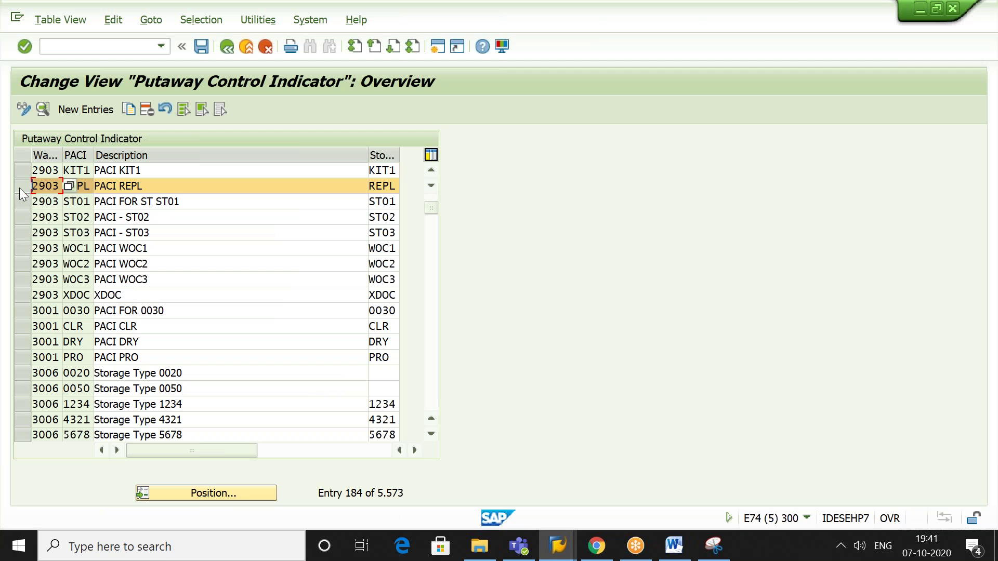
left_click(41, 108)
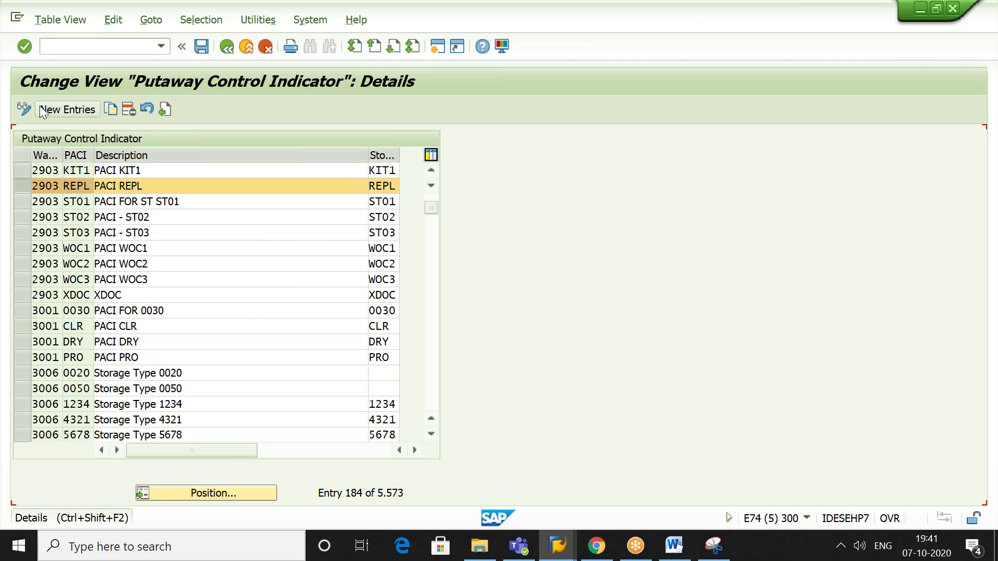
left_click(715, 546)
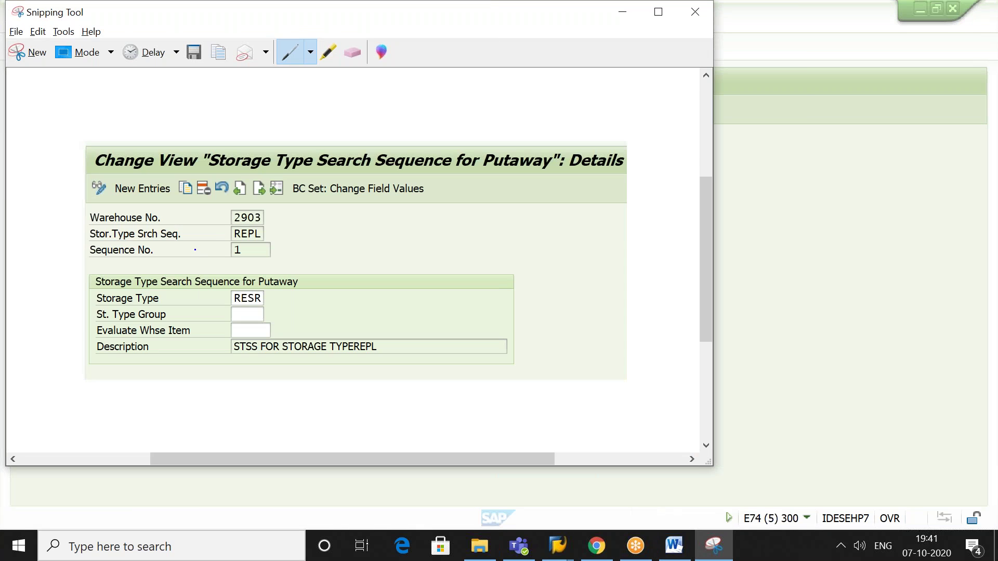
left_click(30, 50)
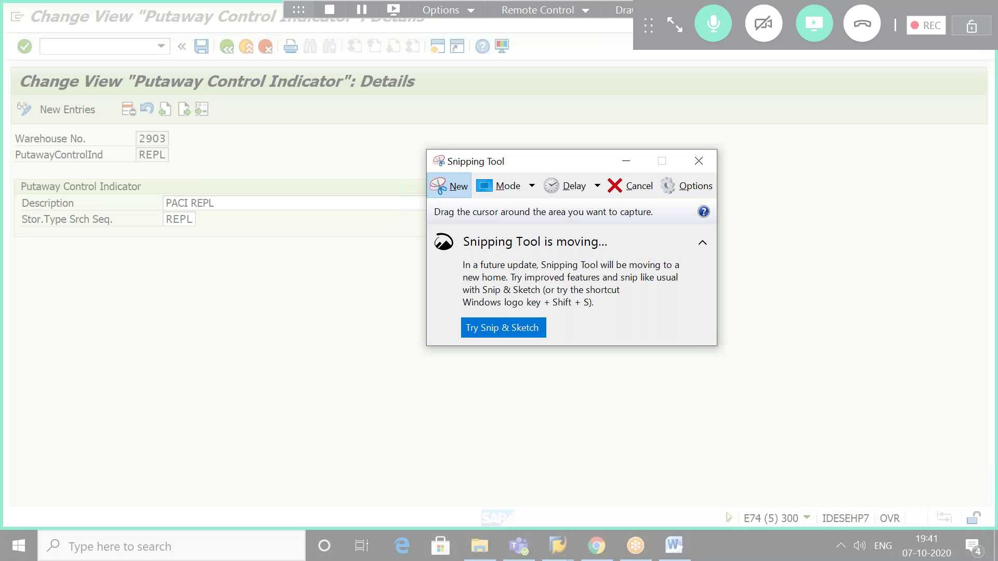
left_click_drag(4, 67, 453, 248)
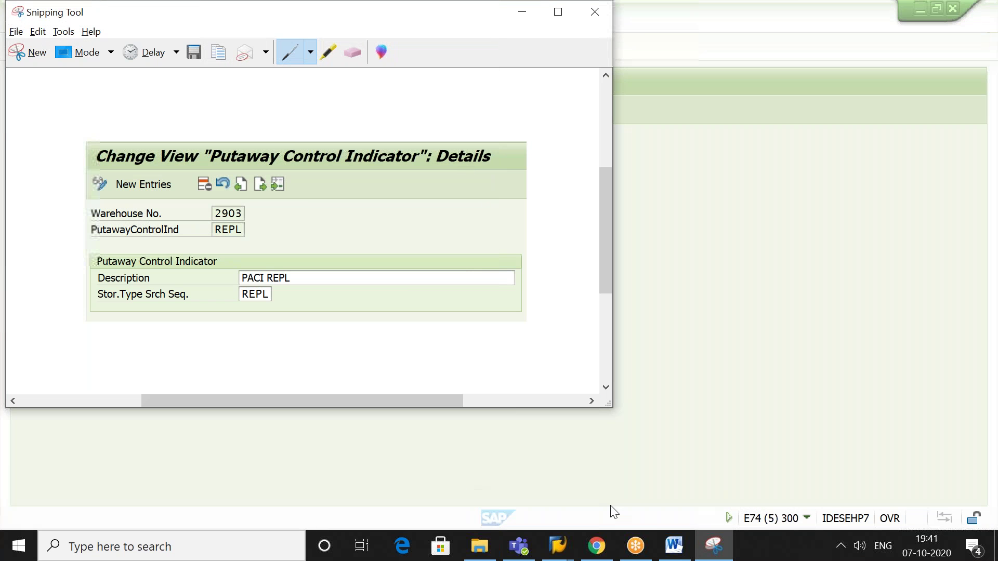
- Paste the captured REPL putaway control indicator details into Word below the "Define Putaway Control Indicator" caption, followed by a new line
left_click(675, 546)
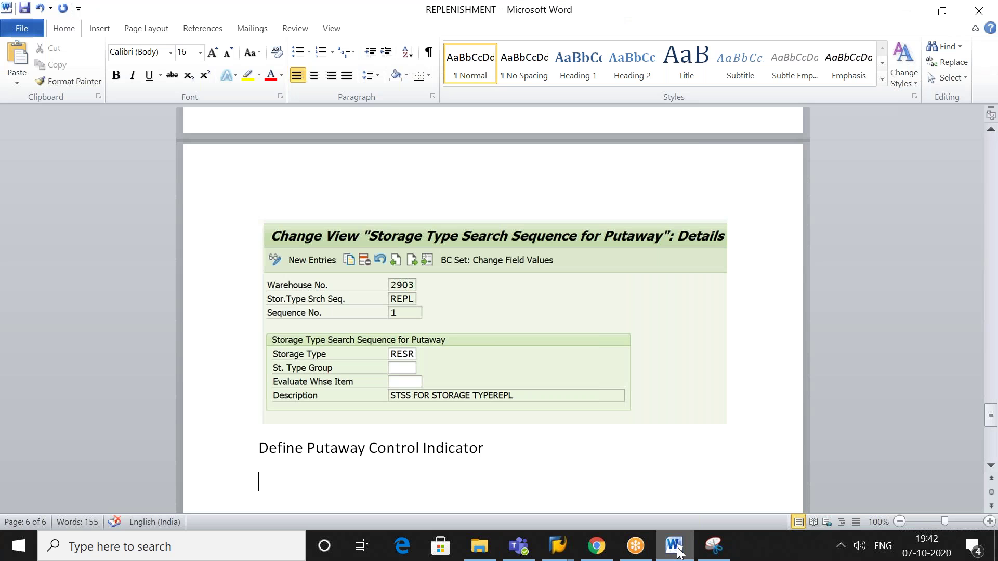
key("ctrl+v")
key("Return")
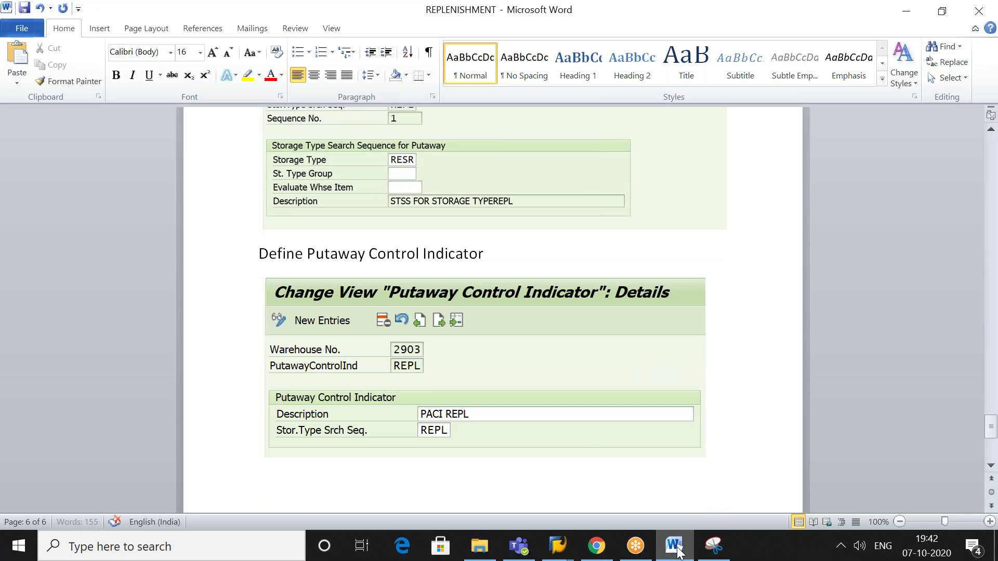
- Go back to the IMG structure in SAP and copy the activity title "Specify Storage Type Search Sequence for Putaway" into Word as the next caption
left_click(674, 547)
left_click(738, 409)
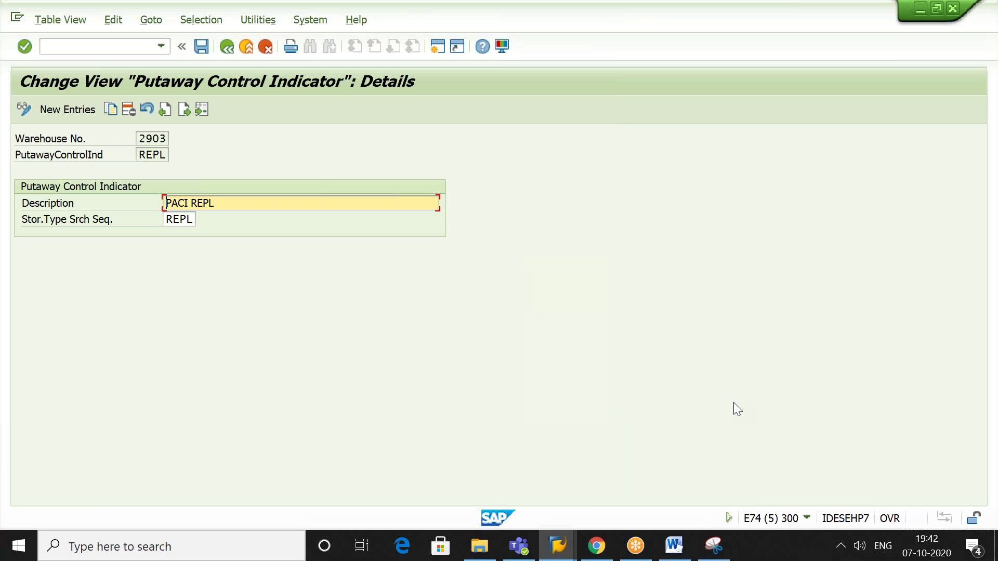
left_click(229, 46)
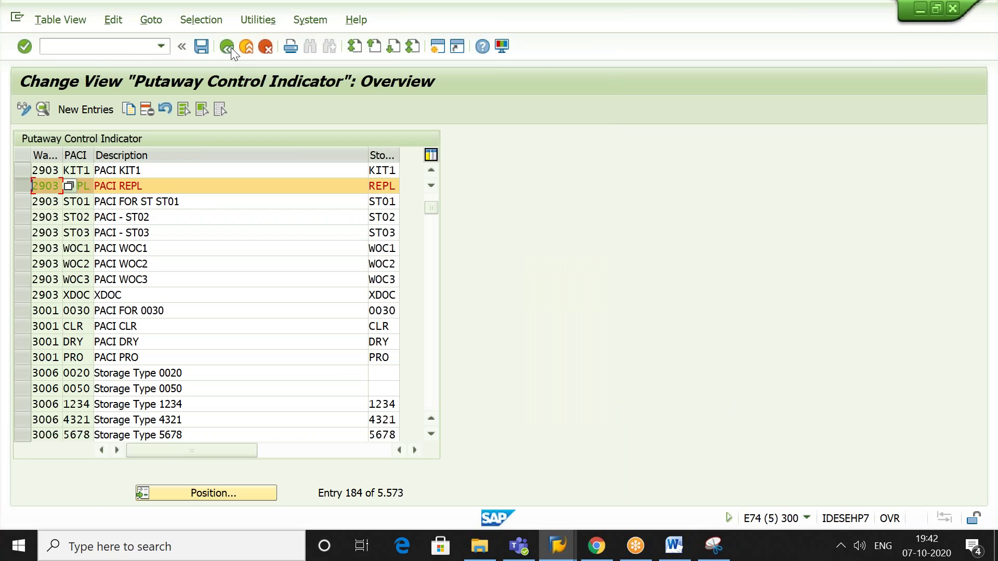
left_click(229, 47)
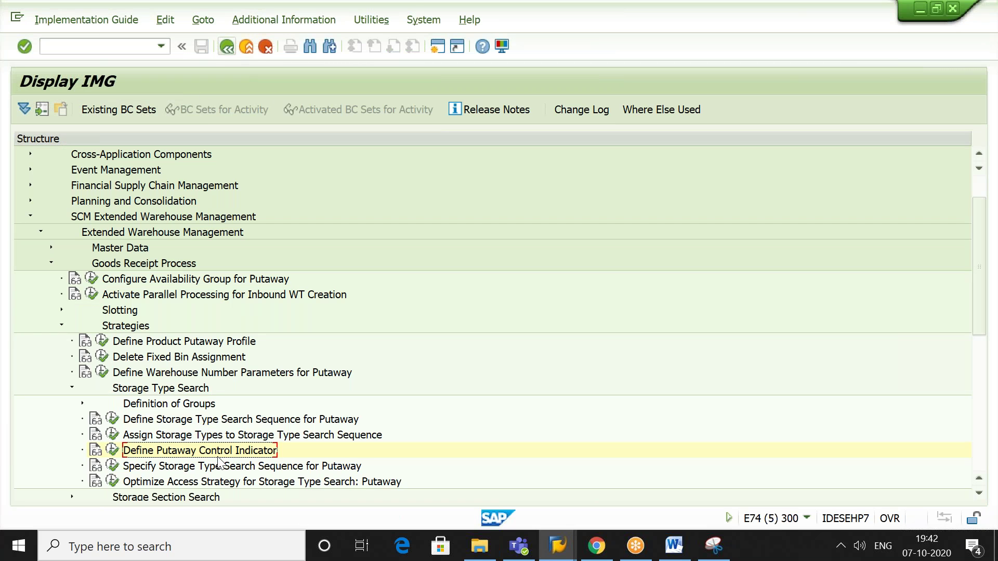
left_click(234, 466)
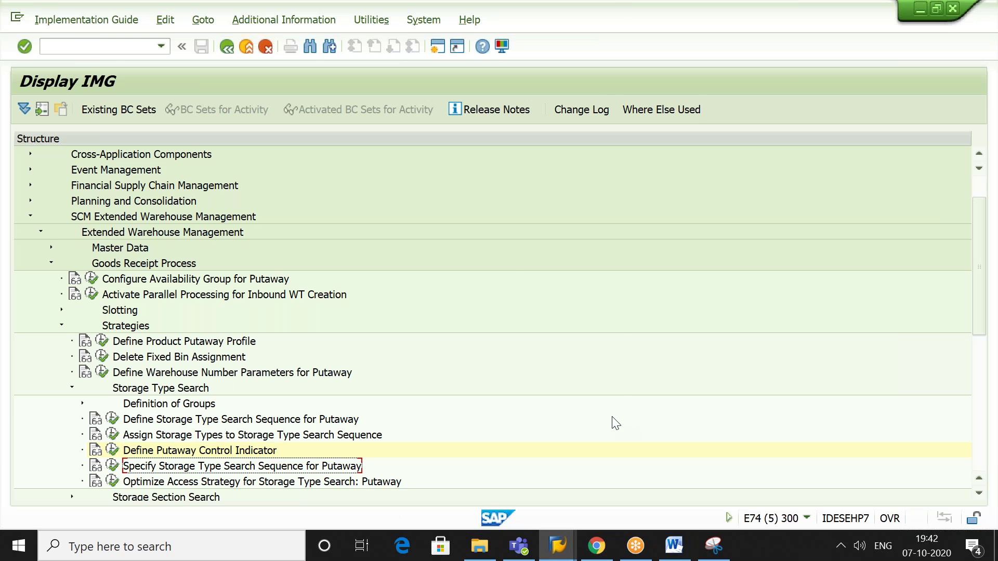
key("alt+Tab")
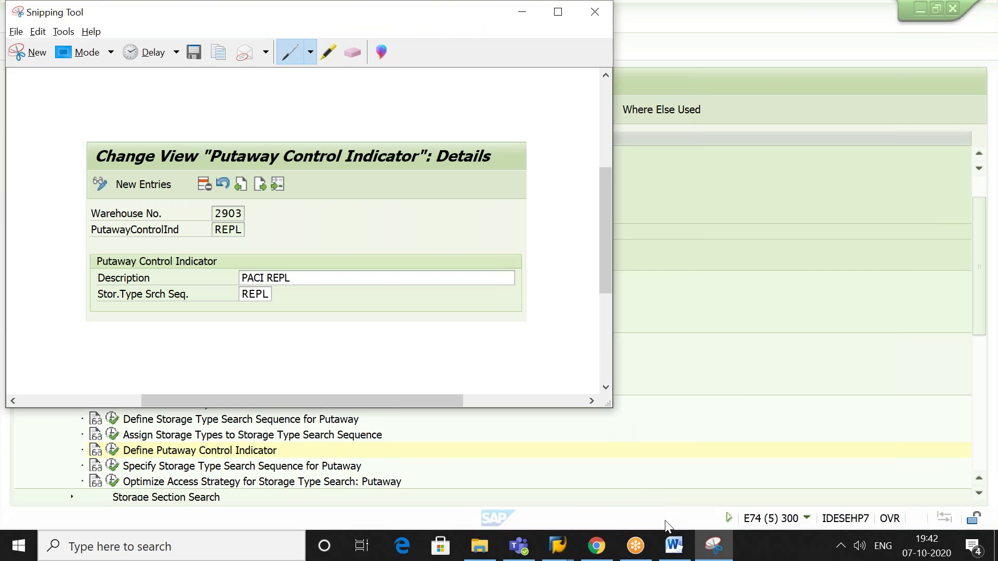
left_click(673, 546)
type("Specify Storage Type Search Sequence for Putaway")
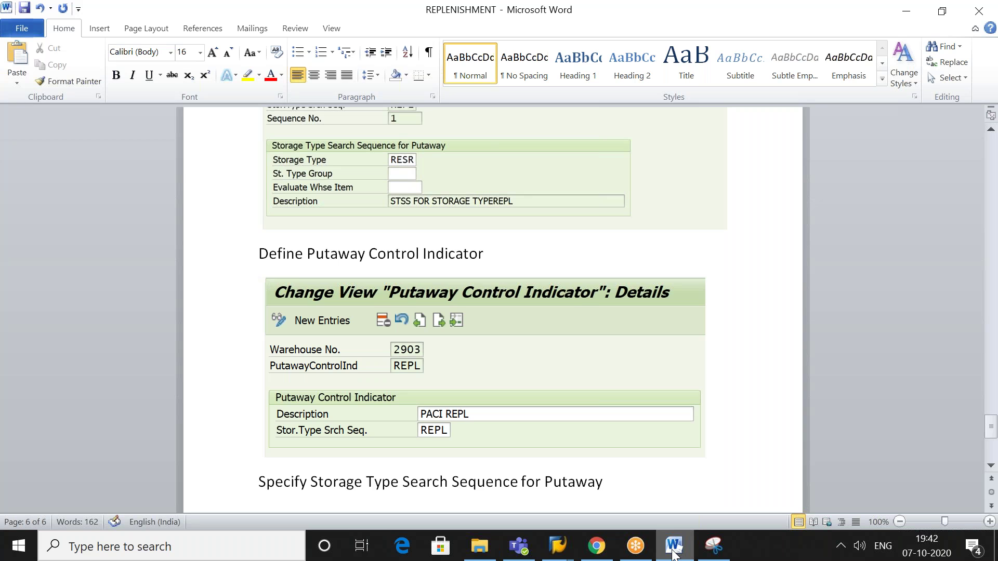
key("Return")
- In SAP, open the activity Specify Storage Type Search Sequence for Putaway and position the list at warehouse 2903
left_click(674, 554)
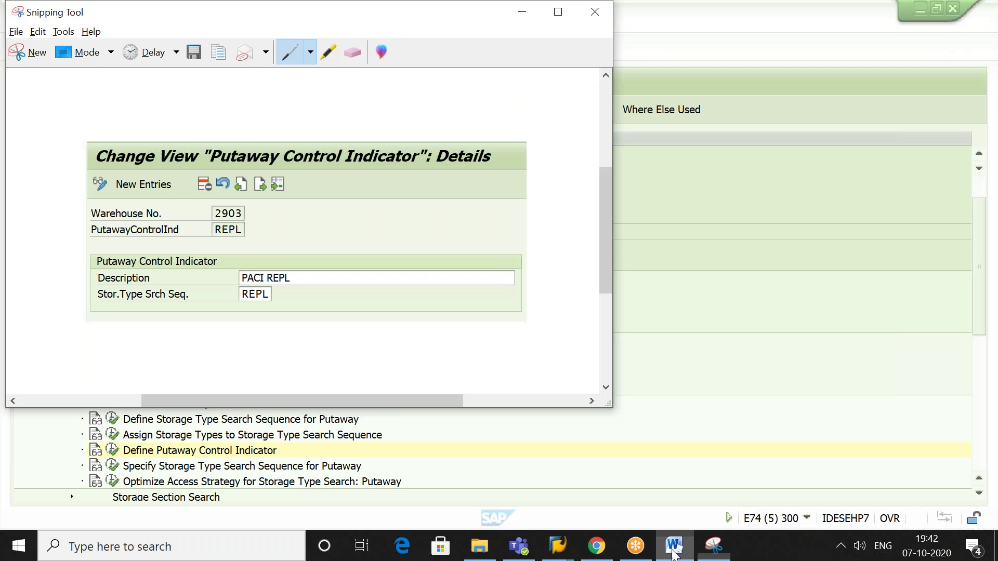
left_click(835, 267)
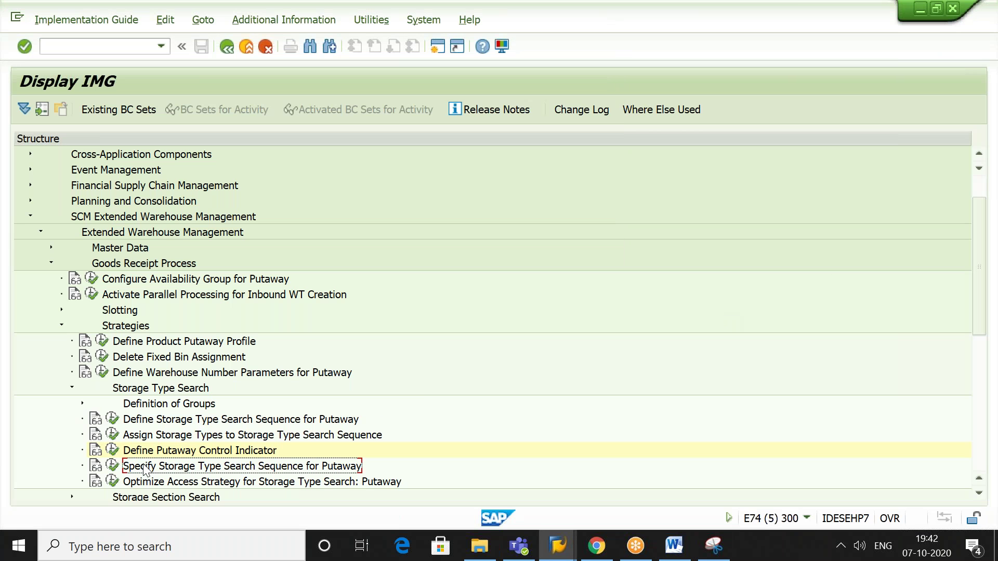
left_click(113, 466)
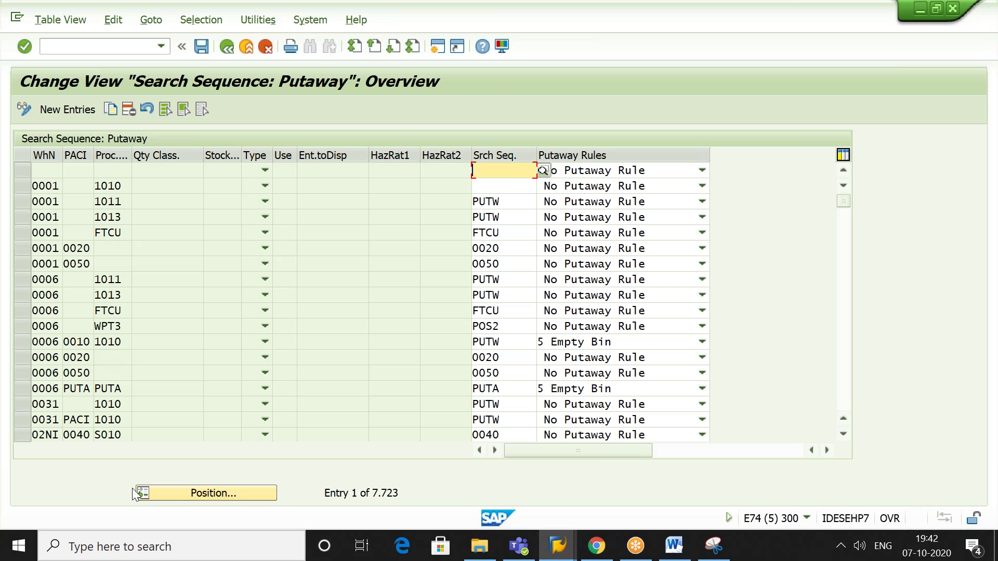
left_click(183, 493)
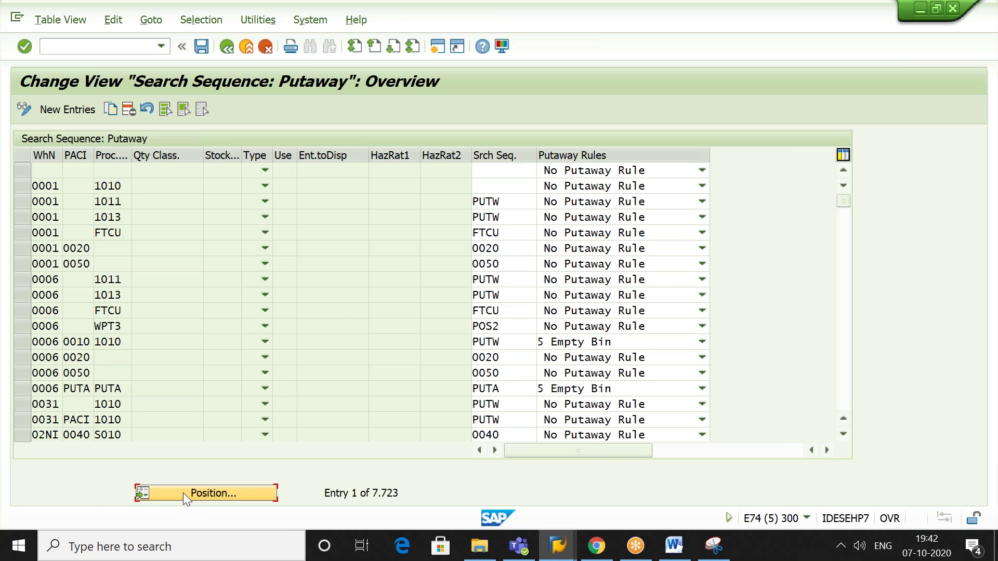
type("2903")
key("Return")
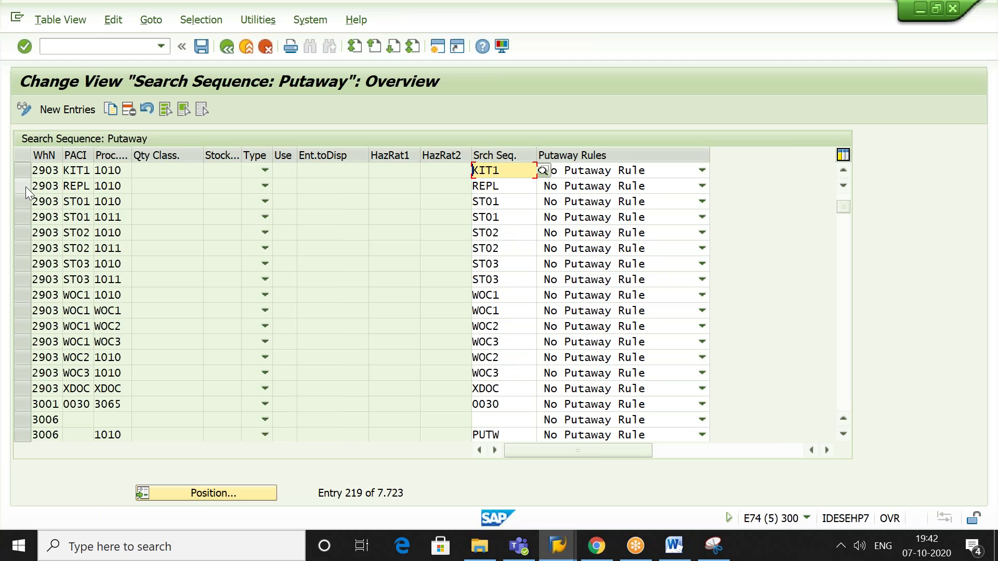
- Restrict the putaway search sequence list to the warehouse 2903 REPL entry with process type 1010, and clear the row selection
left_click(22, 186)
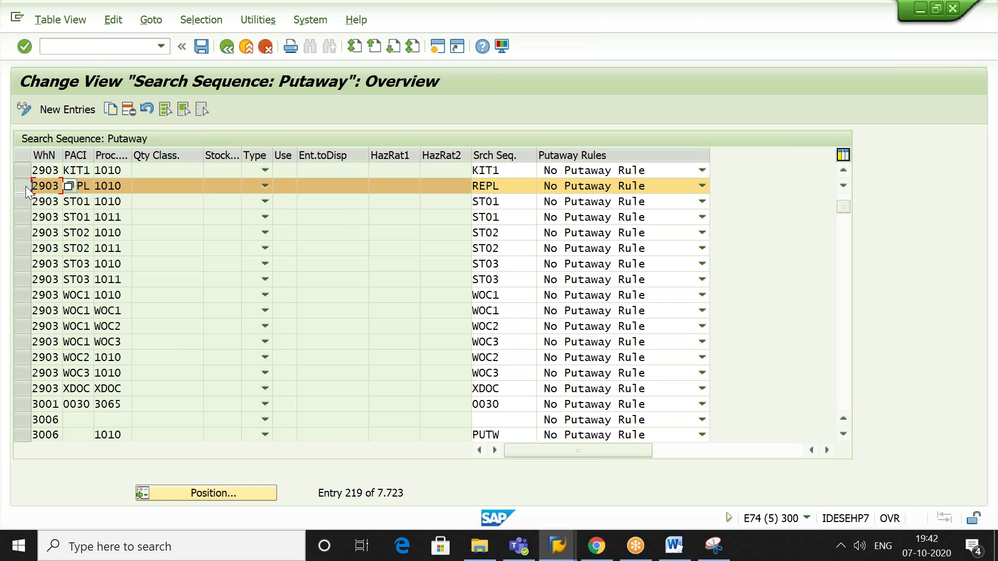
left_click(188, 24)
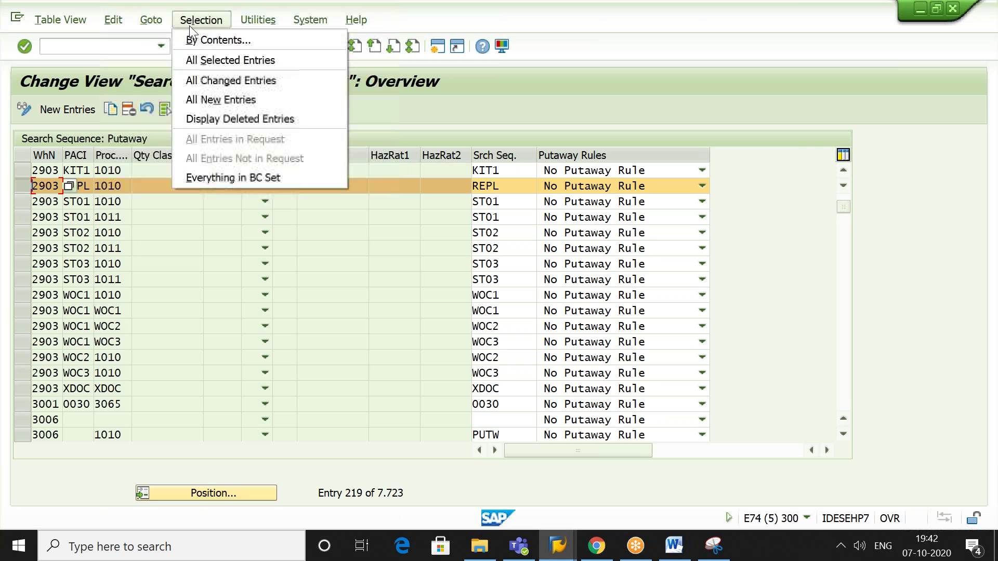
left_click(207, 59)
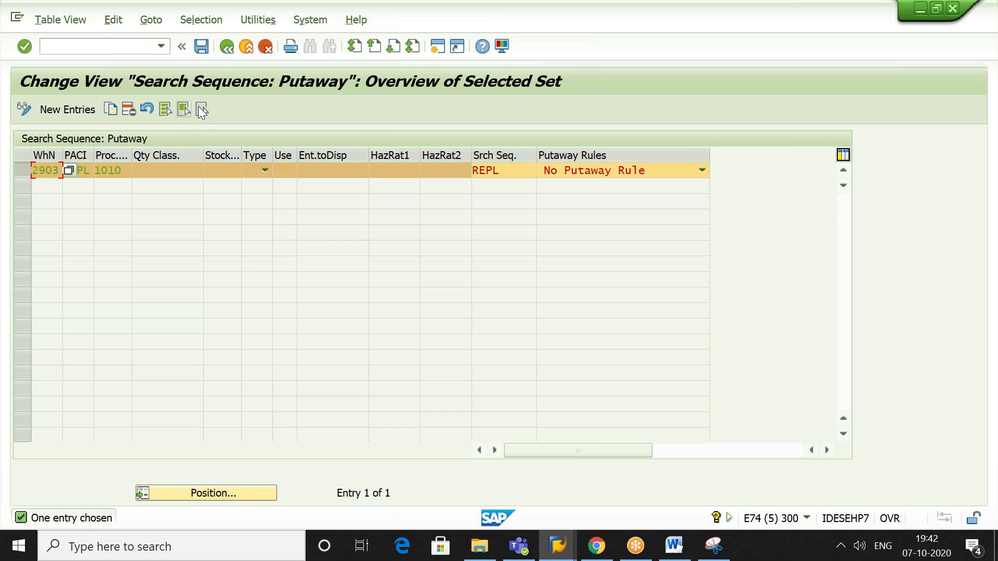
left_click(202, 109)
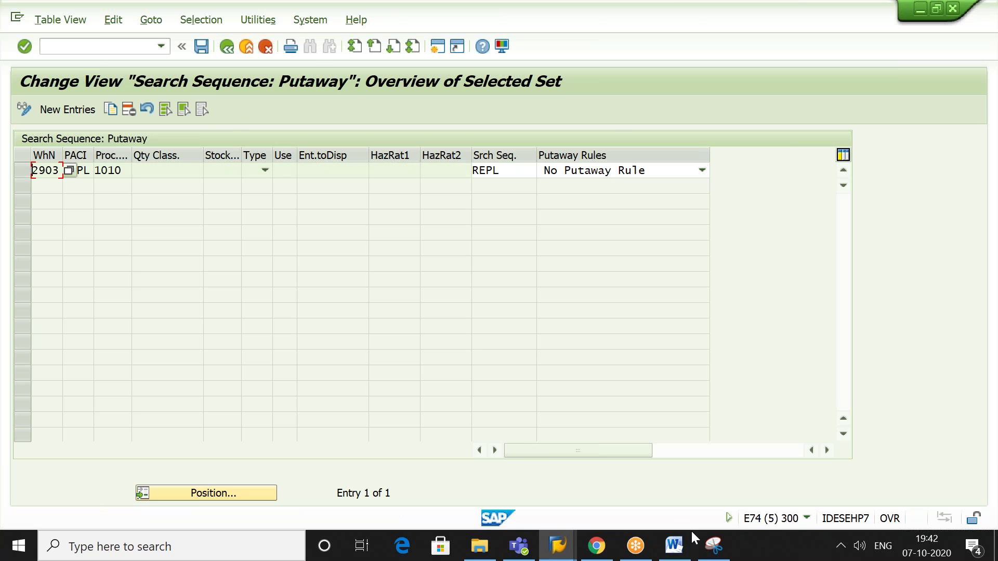
- Capture the heading and REPL row of the Search Sequence: Putaway overview with Snipping Tool, and switch to Word
left_click(714, 545)
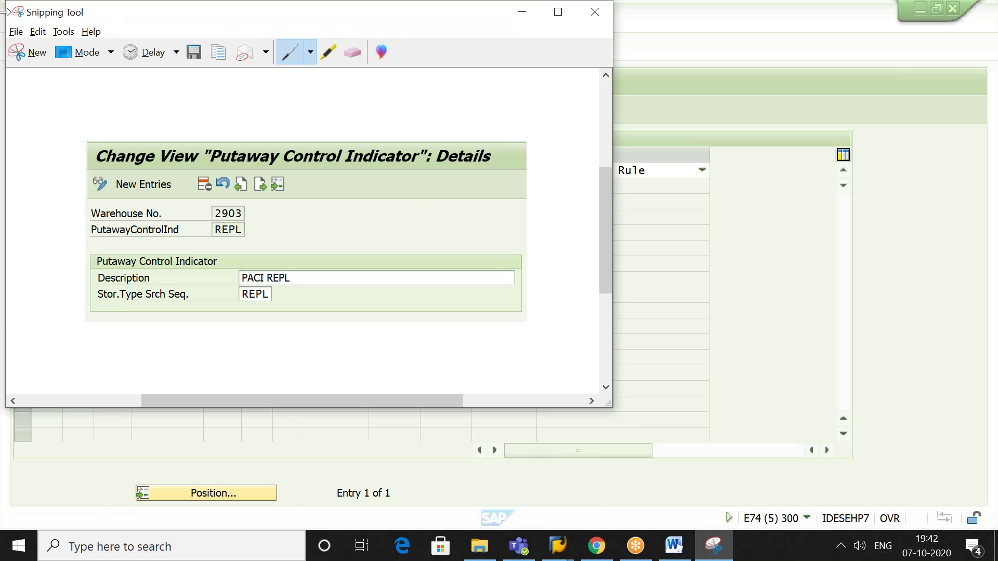
left_click(26, 51)
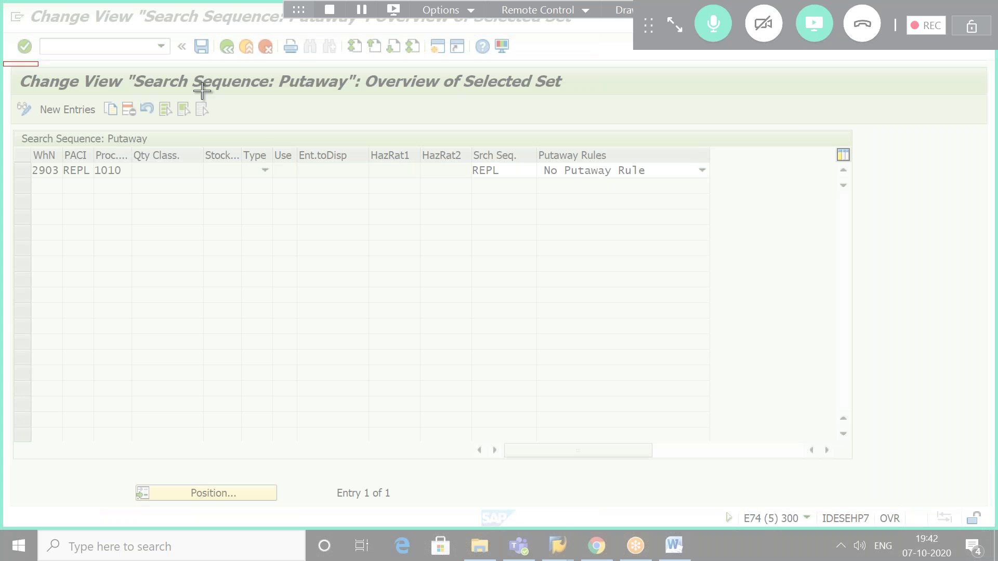
left_click_drag(3, 61, 781, 193)
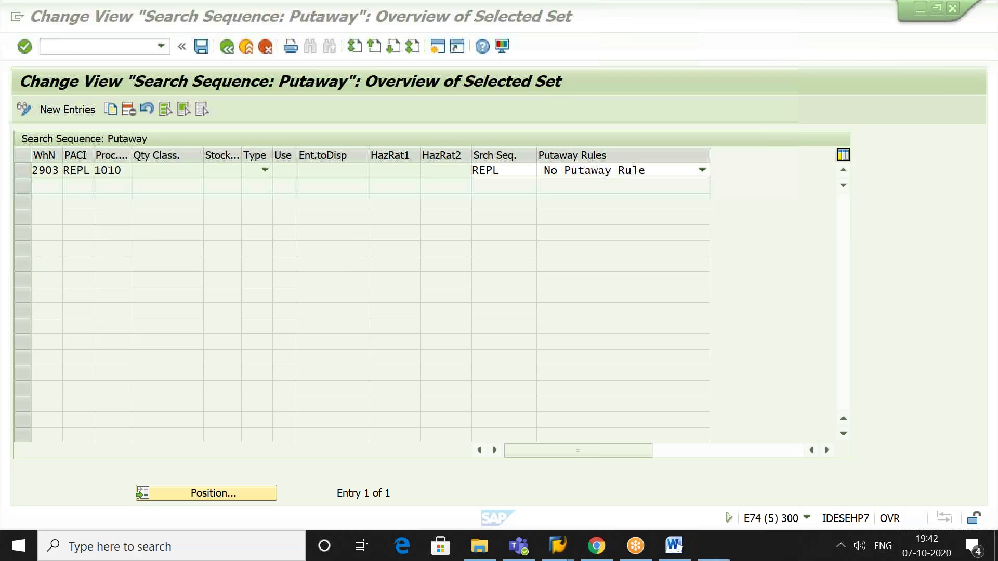
left_click(672, 550)
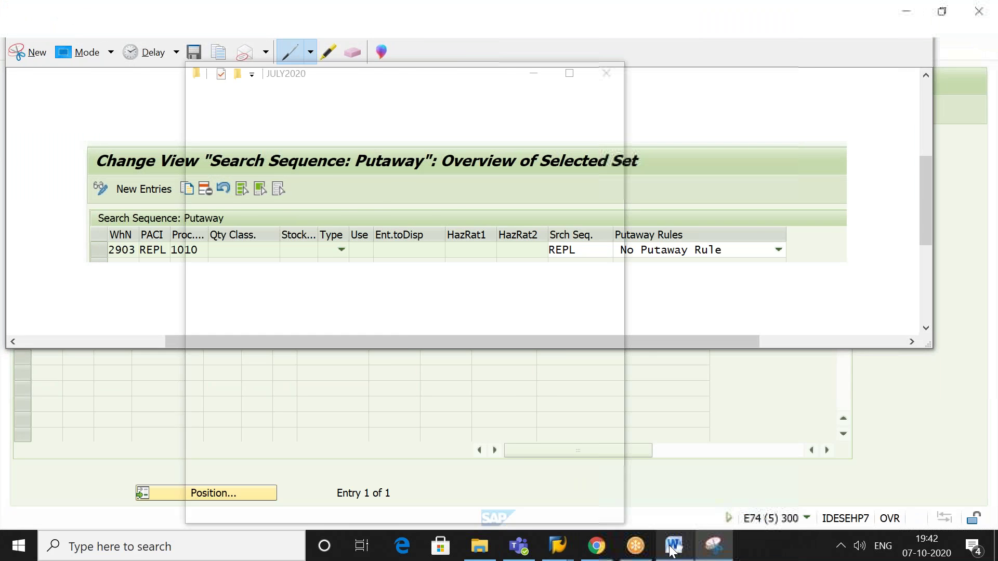
- Paste the Search Sequence: Putaway screenshot under its caption in Word, and return to the IMG structure in SAP
key("Return")
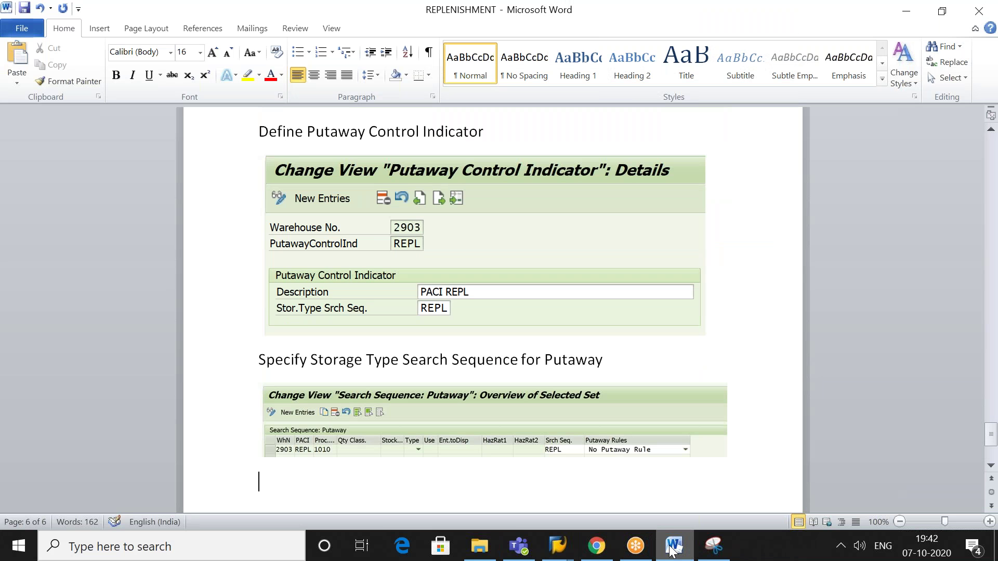
left_click(672, 551)
left_click(781, 455)
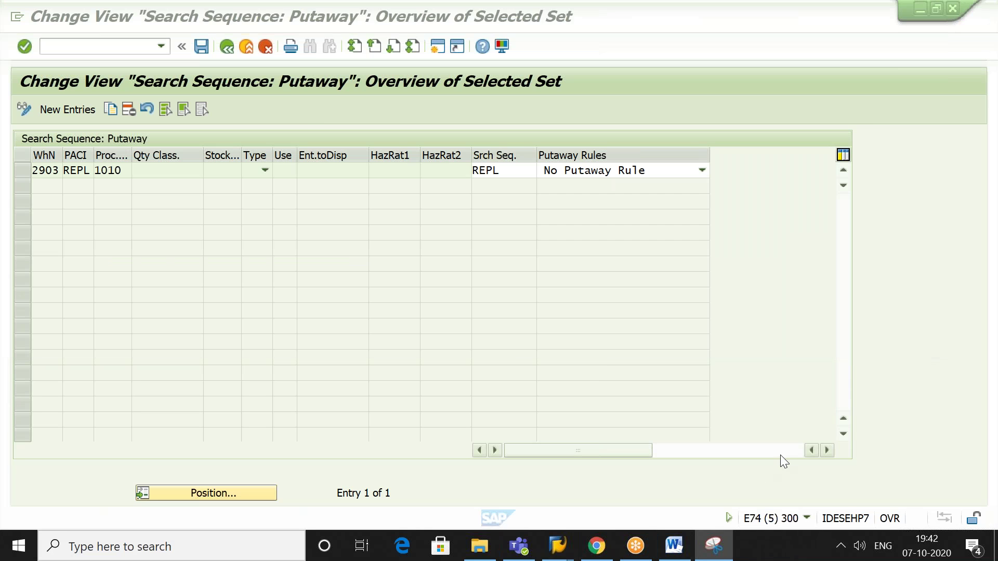
left_click(226, 47)
left_click(226, 48)
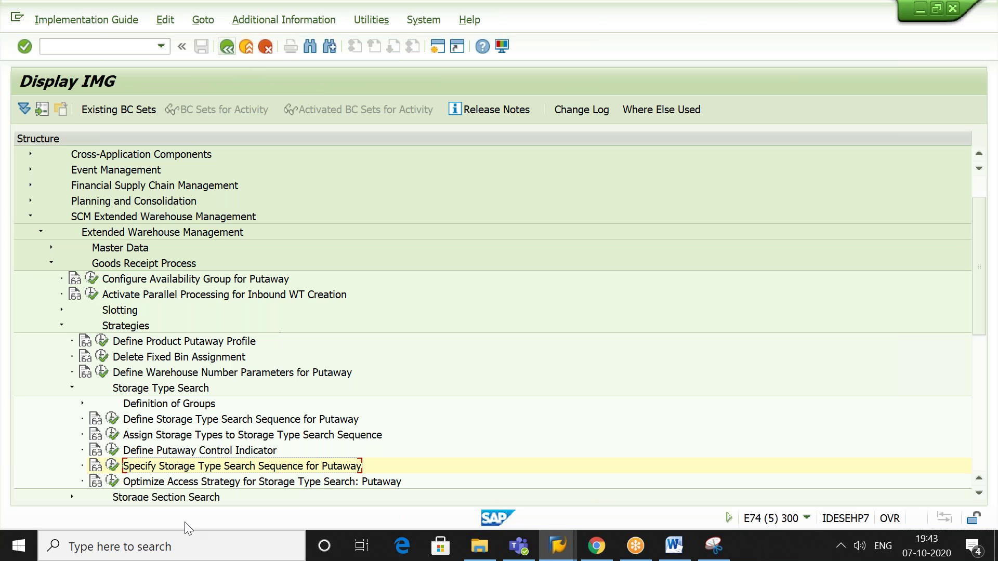
- Collapse the Goods Receipt Process branch in the IMG and expand Goods Issue Process down to its Strategies activities
key("Left")
key("Left")
key("Left")
key("Left")
key("Left")
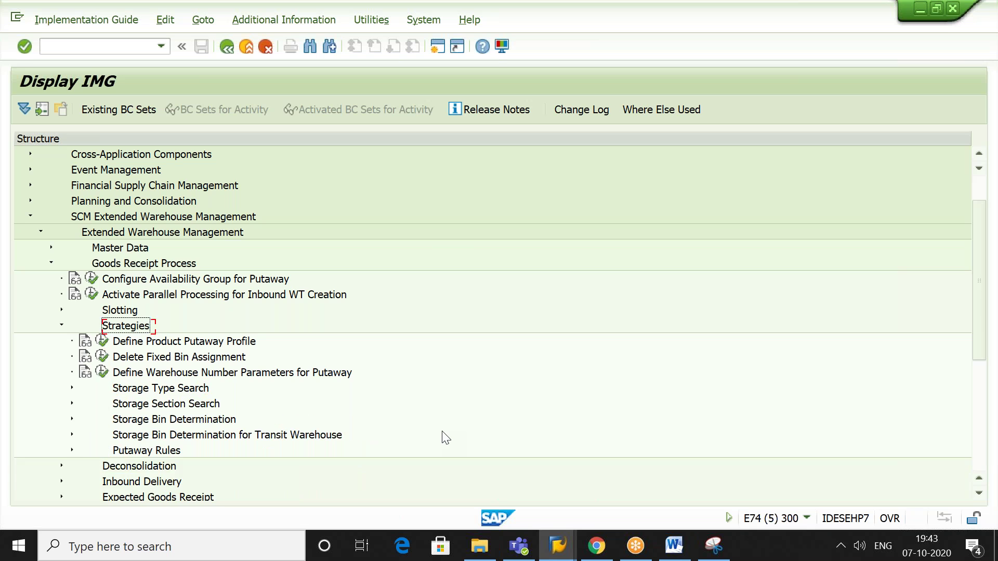
key("Left")
key("Down")
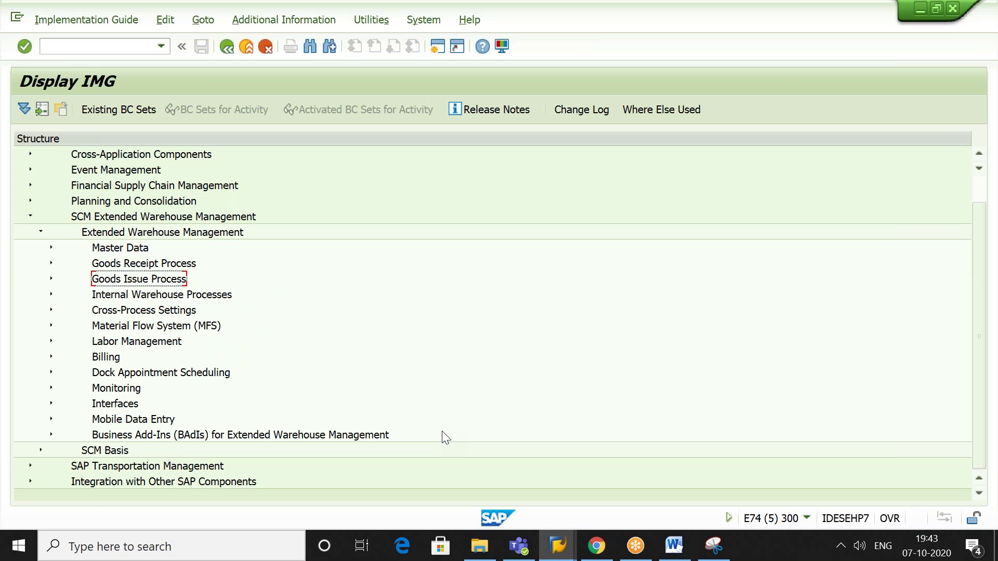
key("Right")
key("Down")
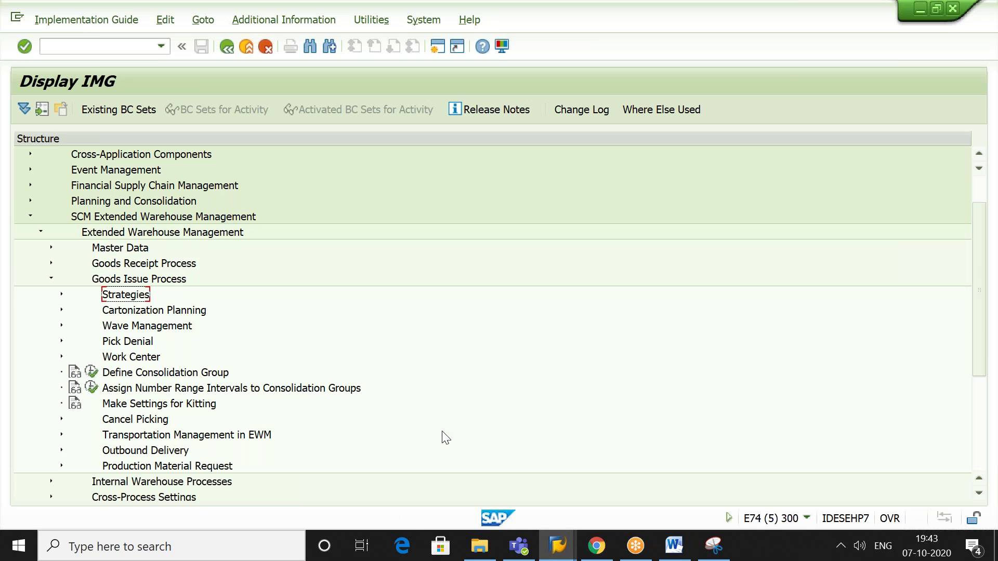
key("Right")
key("Down")
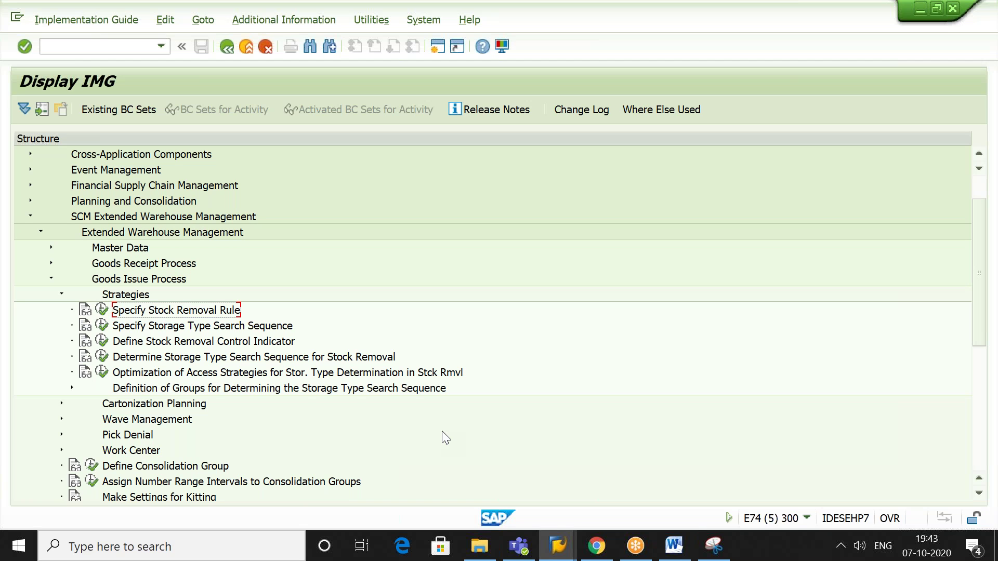
- Open the activity Specify Stock Removal Rule, position the list at warehouse 2903 and select its FIFO entry
left_click(103, 310)
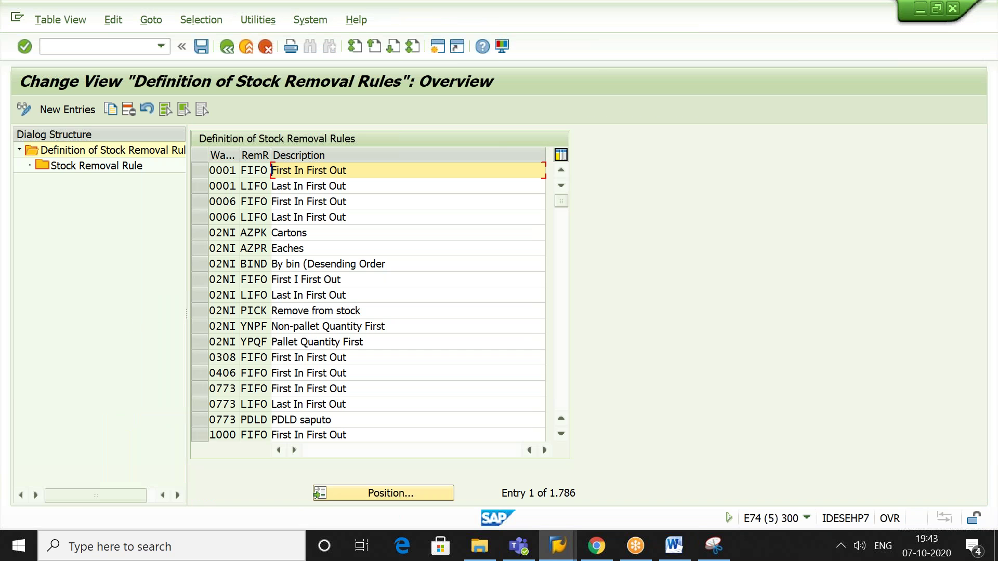
left_click(336, 491)
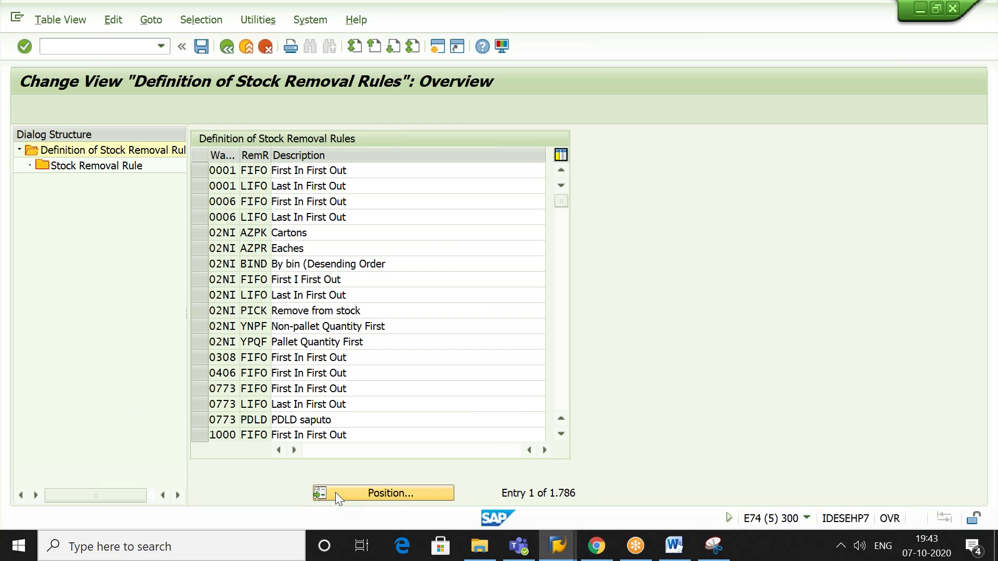
type("2903")
key("Return")
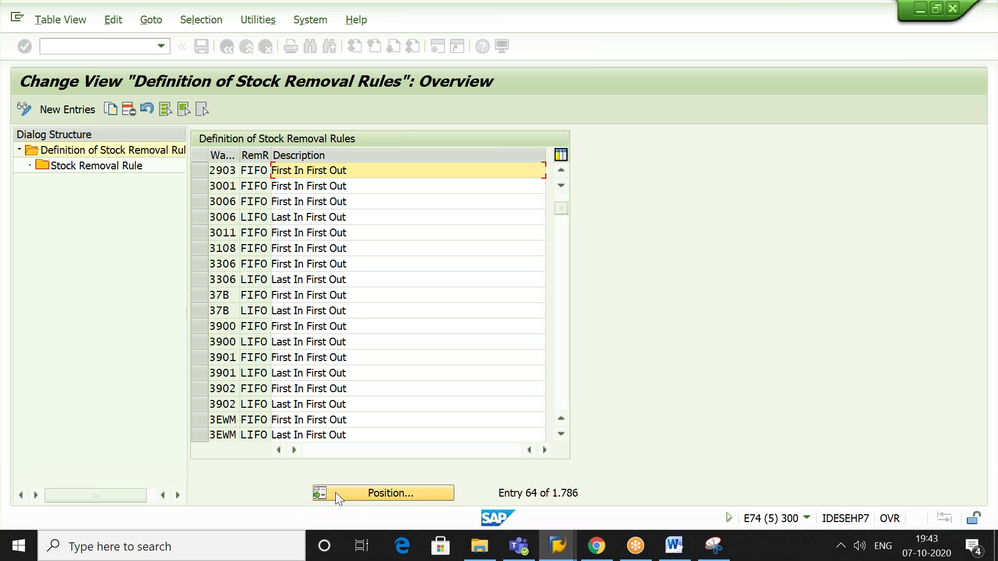
left_click(201, 173)
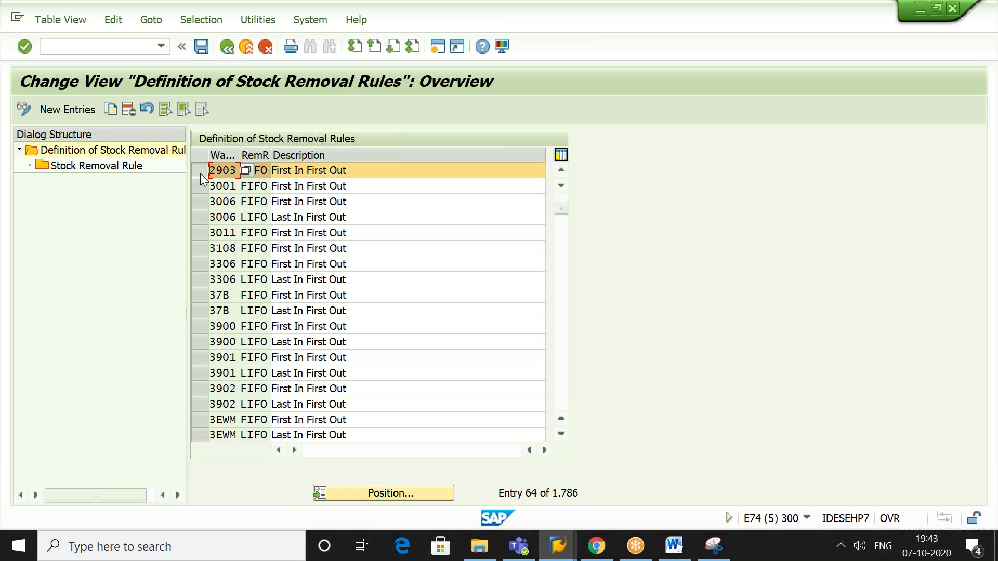
- Leave the stock removal rules back to the Customizing project screen, and reopen the SAP Reference IMG
left_click(229, 51)
left_click(230, 51)
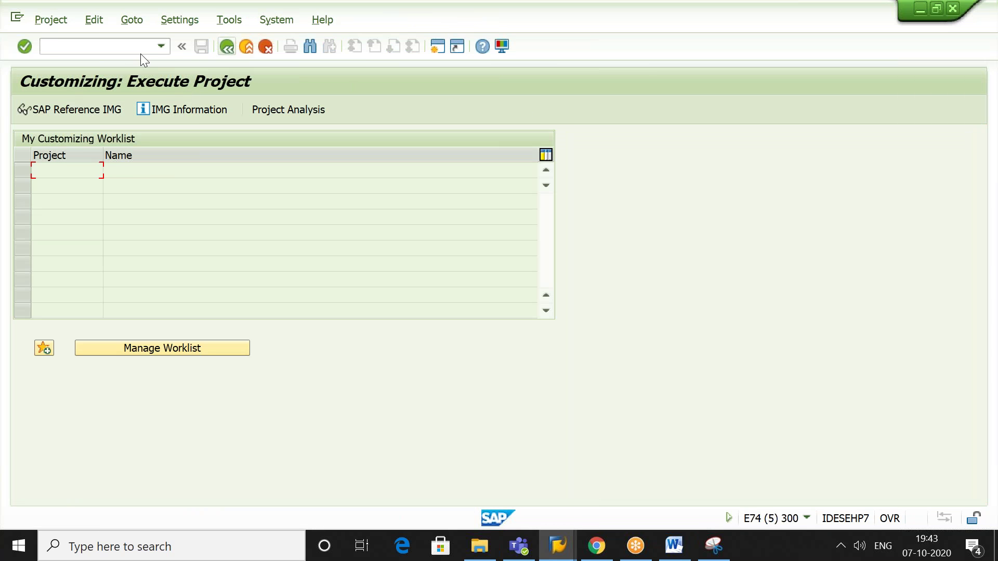
left_click(161, 47)
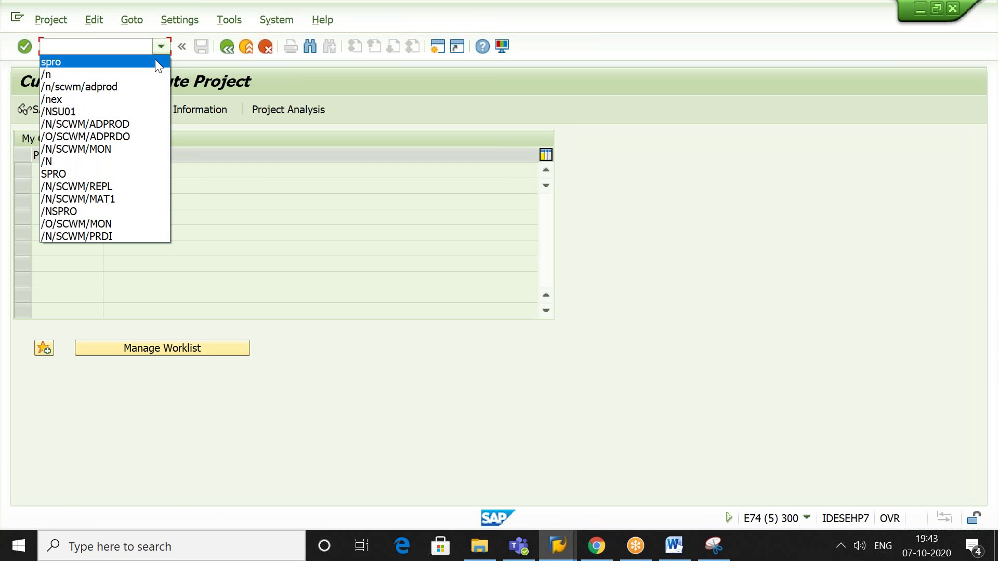
left_click(155, 60)
left_click(86, 114)
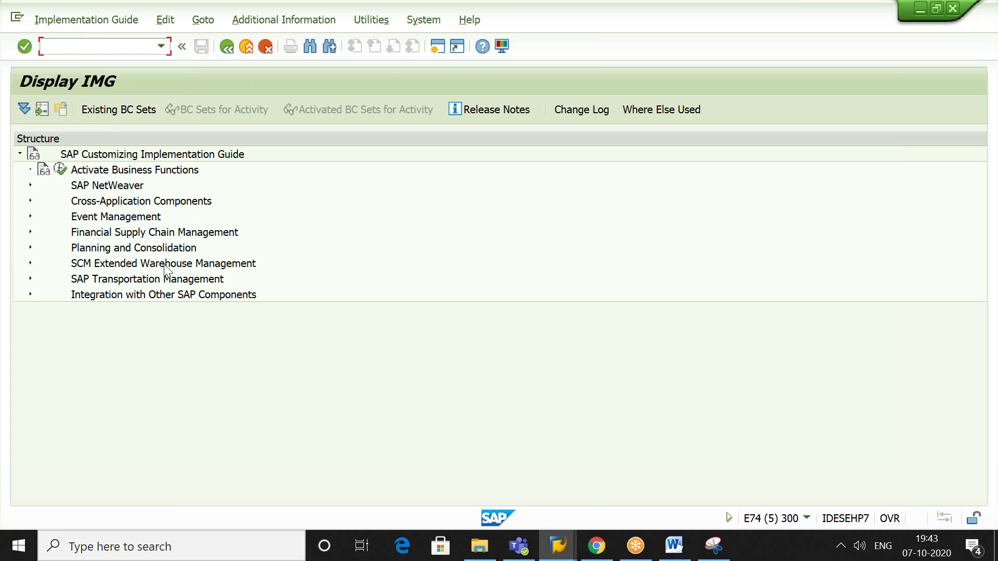
- Expand SCM Extended Warehouse Management > Extended Warehouse Management > Goods Issue Process > Strategies and select Specify Storage Type Search Sequence
left_click(167, 265)
key("Right")
key("Down")
key("Right")
key("Down")
key("Down")
key("Down")
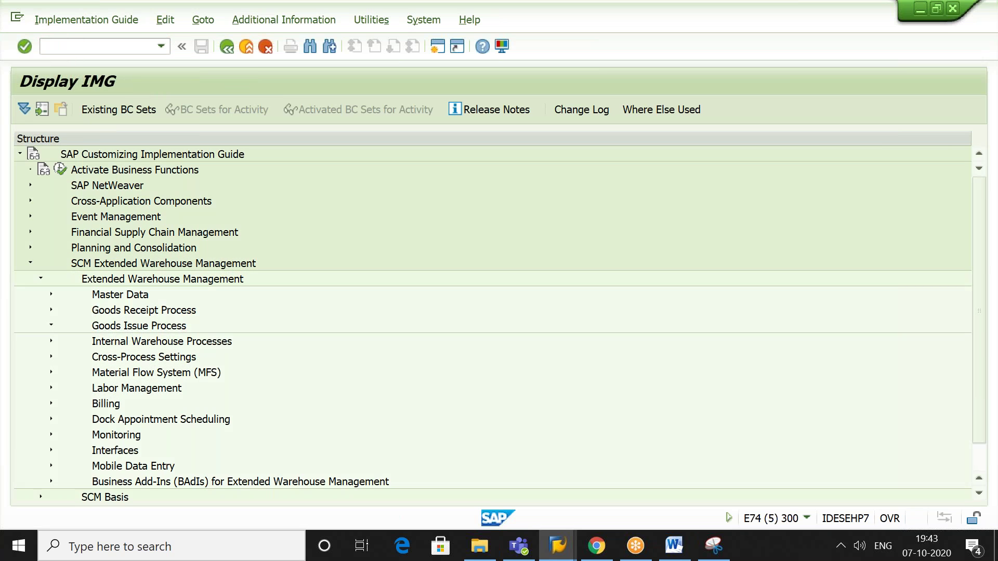
key("Right")
key("Down")
key("Right")
key("Down")
key("Down")
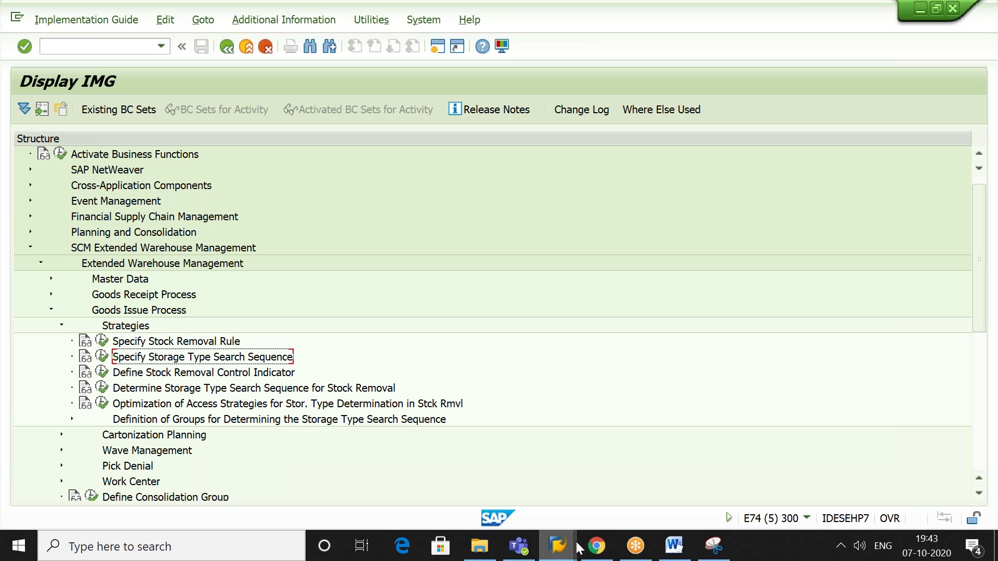
- Switch to Word and add the heading "REMOVAL STRATEGY:" on its own line below the putaway screenshot
left_click(672, 547)
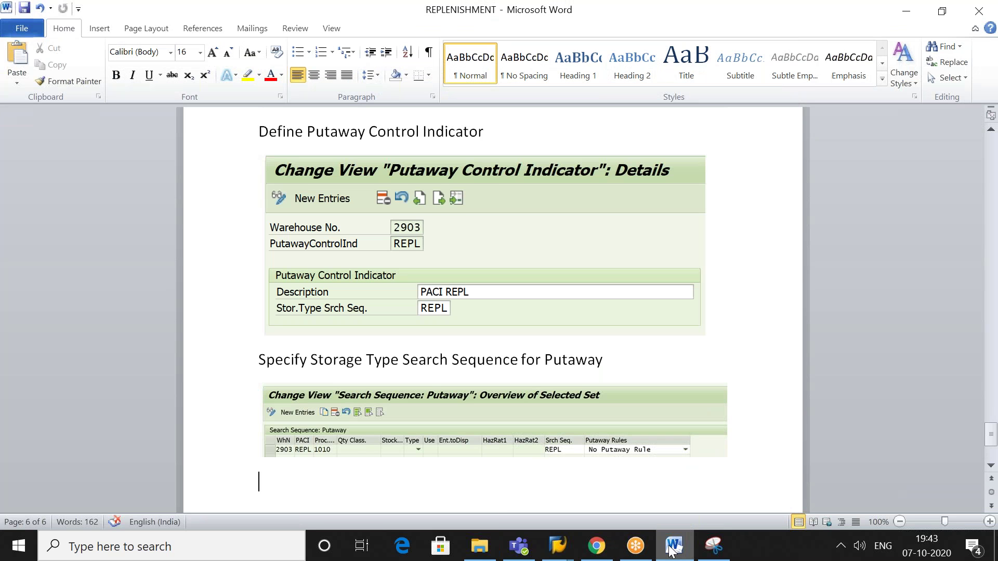
type("REMOVA")
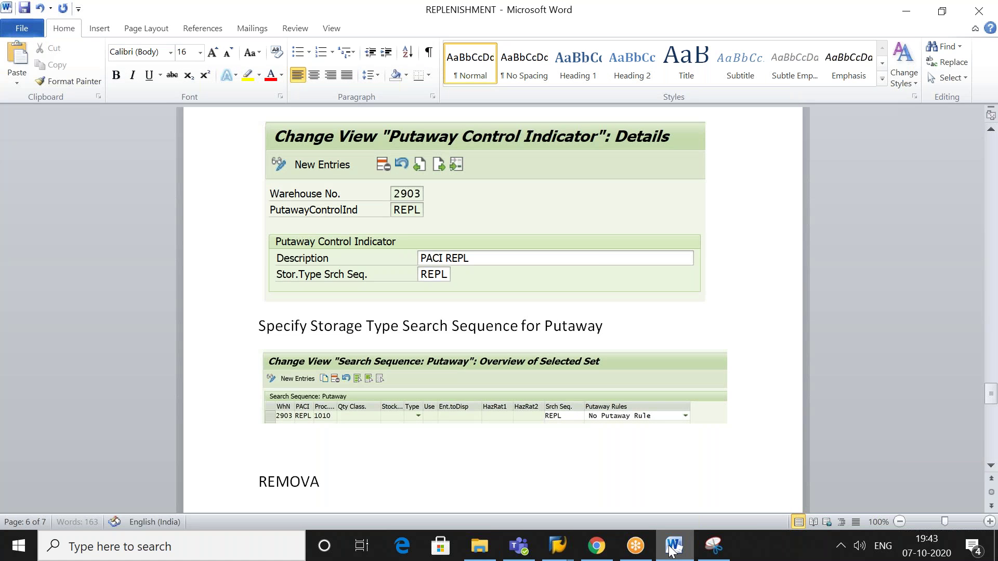
type("L STRATEGY:")
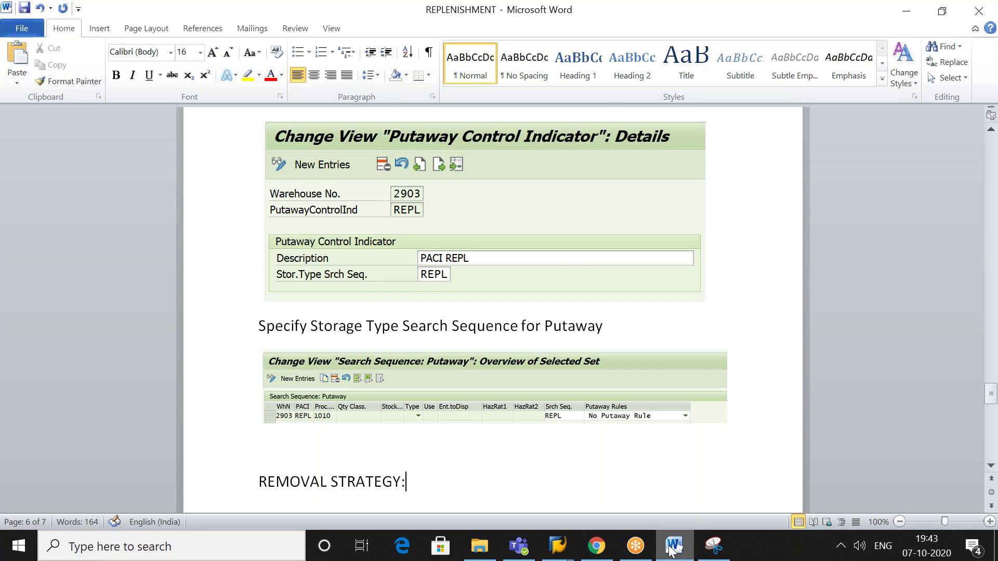
key("Return")
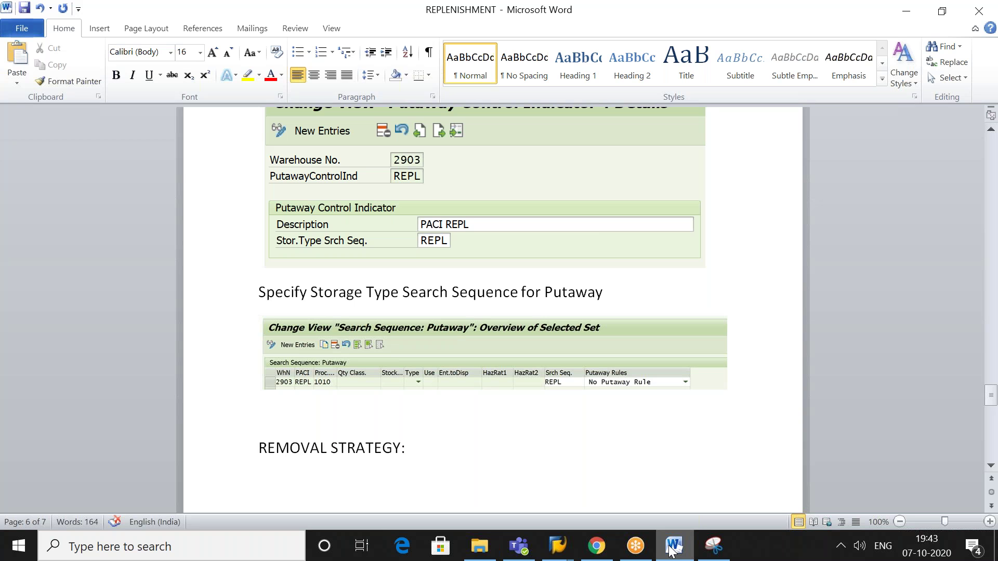
- Add the activity title "Specify Storage Type Search Sequence" as a caption under the removal heading in Word, and return to SAP
left_click(672, 550)
left_click(672, 551)
type("Specify Storage Type Search Sequence")
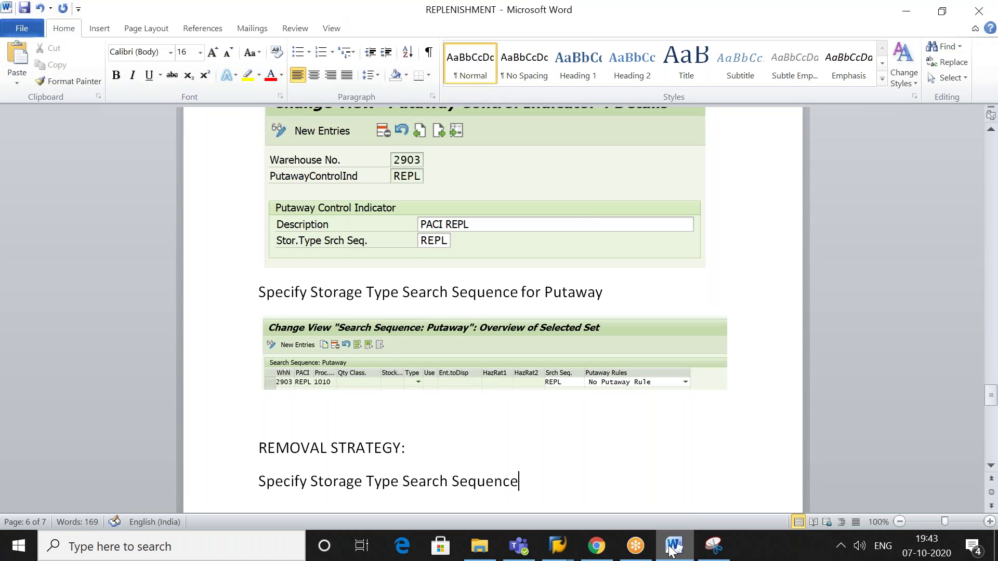
key("Return")
left_click(672, 550)
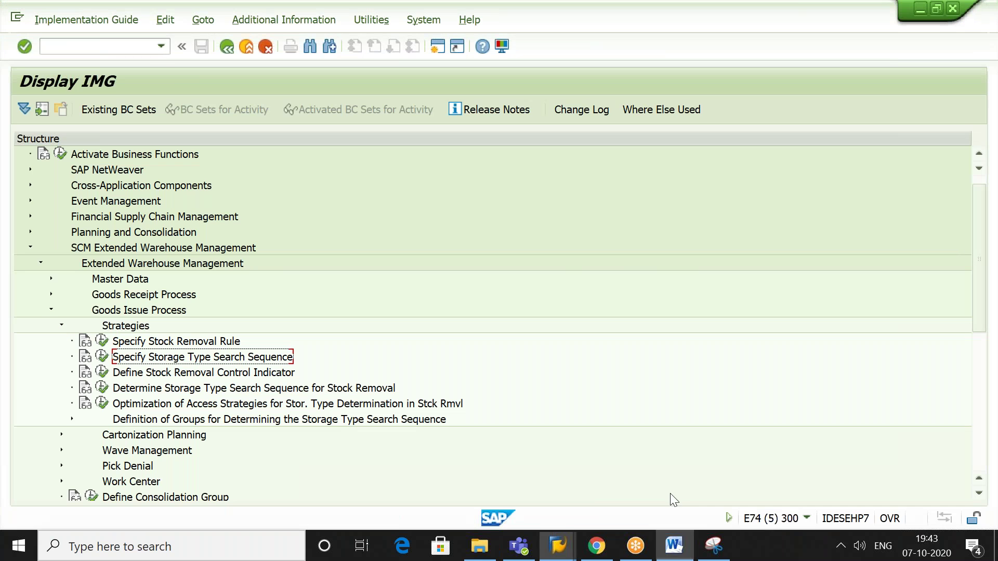
- Open the activity Specify Storage Type Search Sequence and position the list at warehouse 2903
left_click(102, 357)
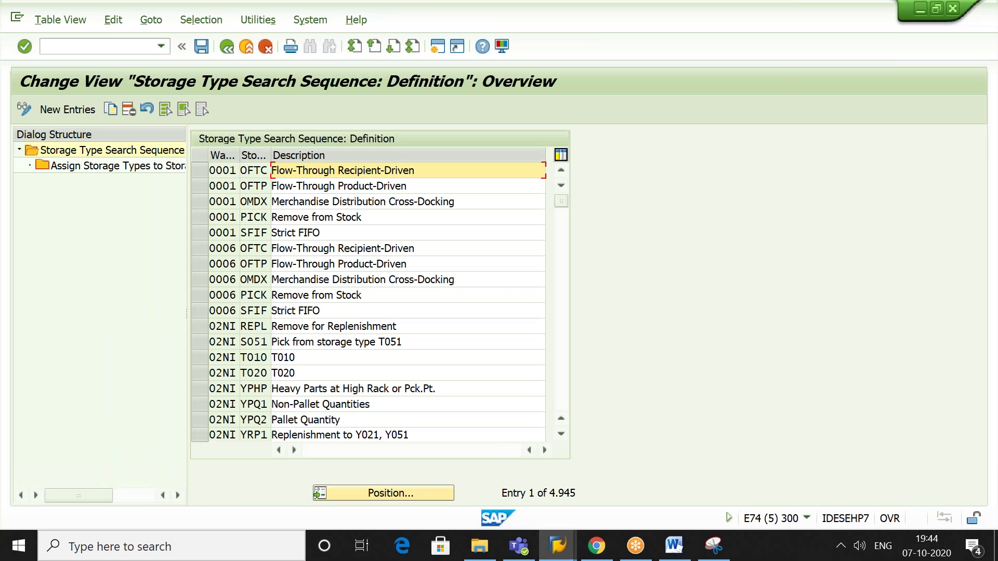
left_click(356, 490)
type("2903")
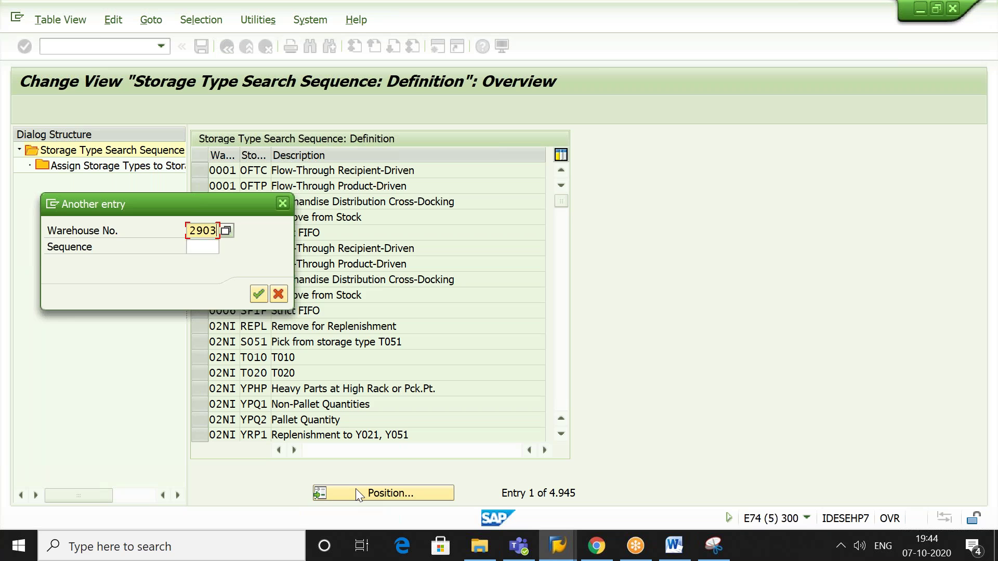
key("Return")
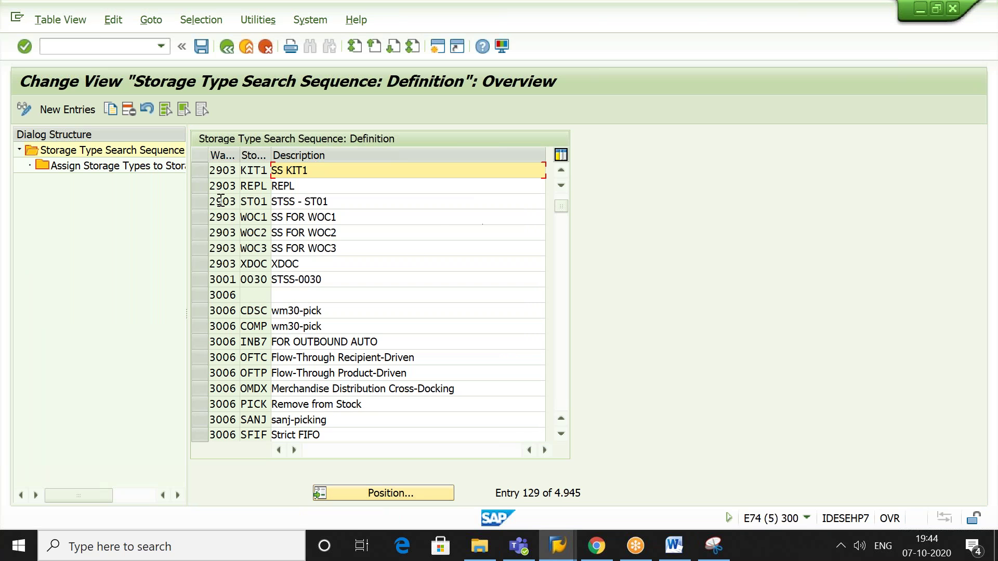
- Select the warehouse 2903 REPL sequence and open its assignment of storage types to the search sequence
left_click(200, 186)
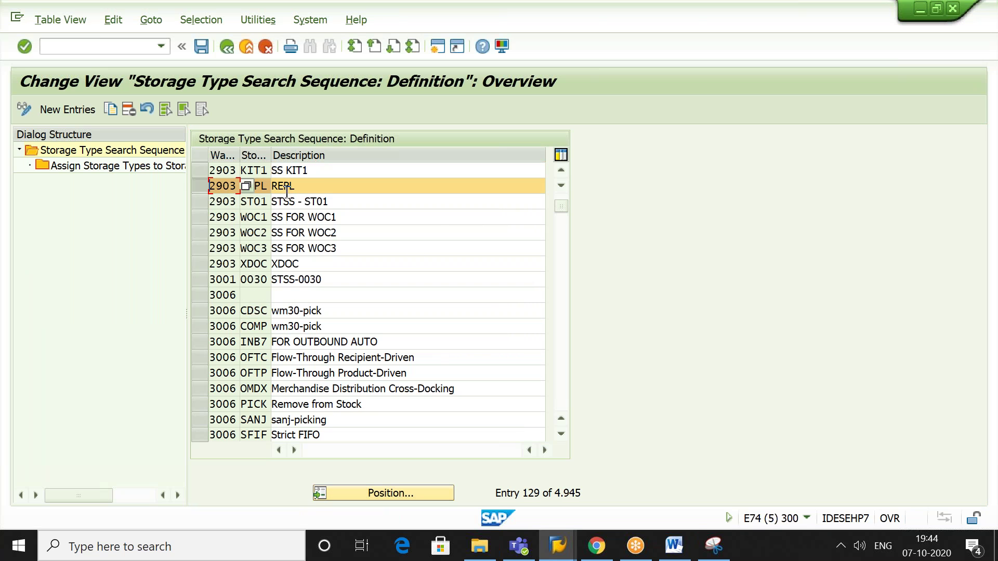
left_click(345, 190)
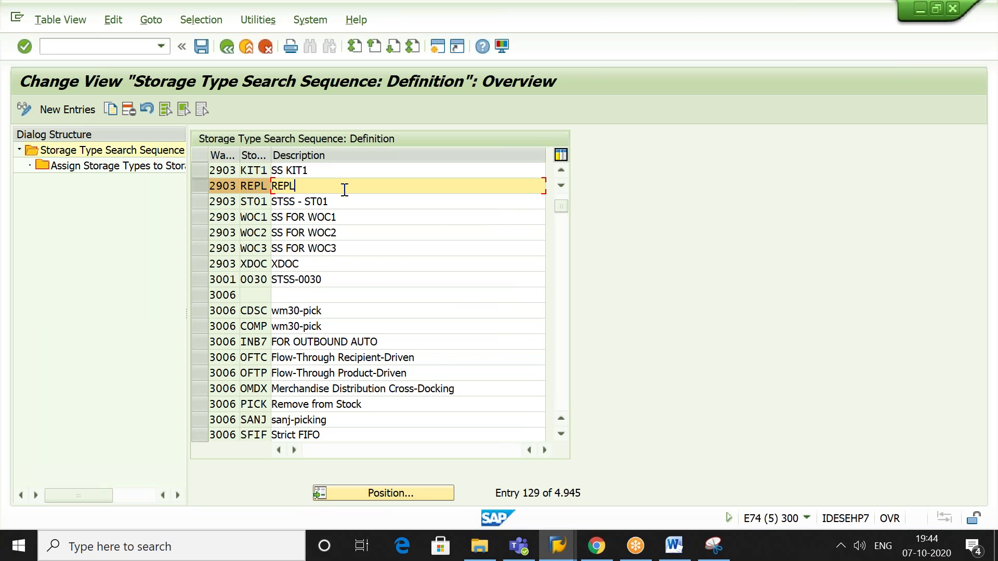
double_click(134, 166)
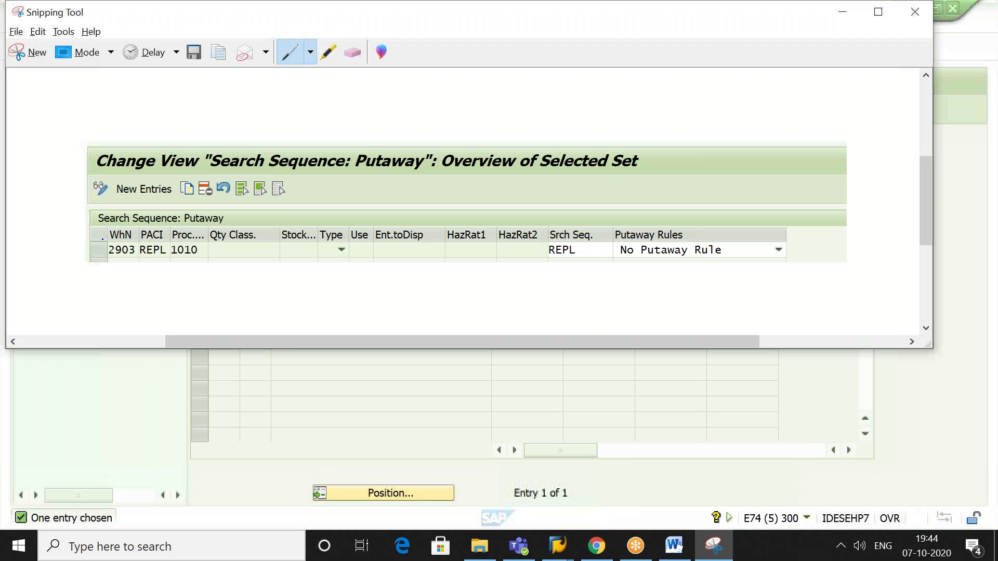
- Capture the heading and REPL row of the storage type assignment with Snipping Tool, and paste the screenshot into Word
left_click(714, 546)
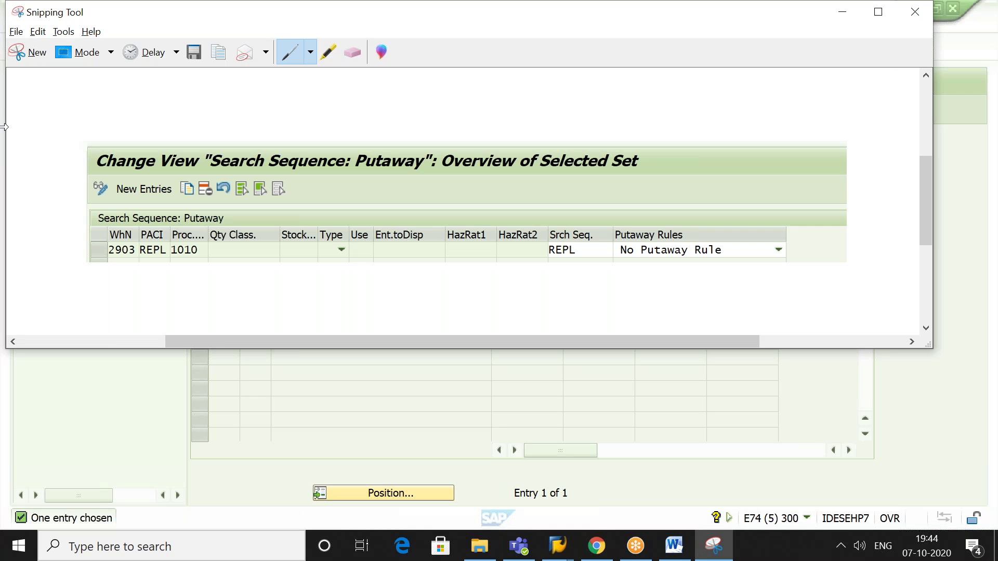
left_click(27, 56)
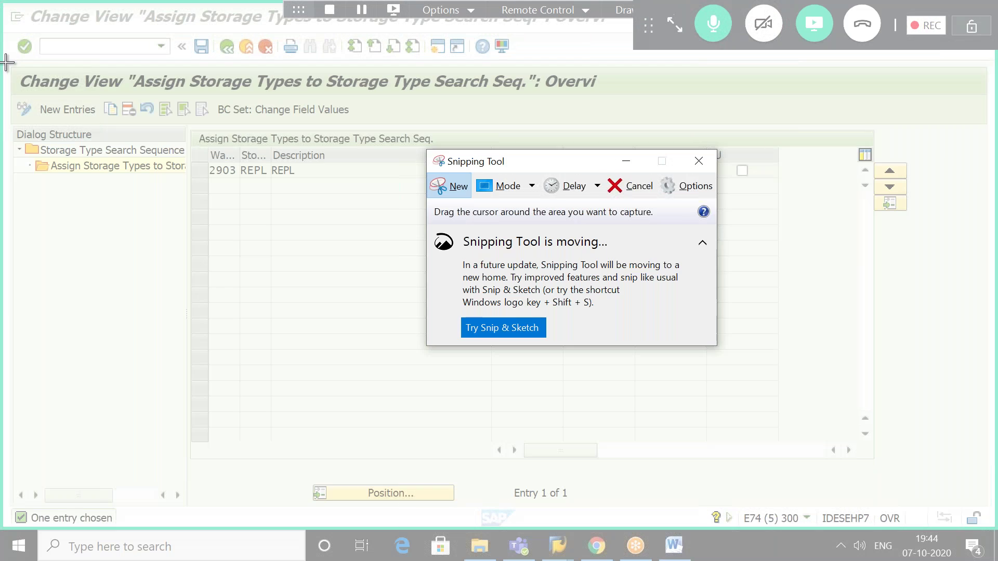
left_click_drag(5, 63, 796, 205)
left_click(675, 550)
key("ctrl+End")
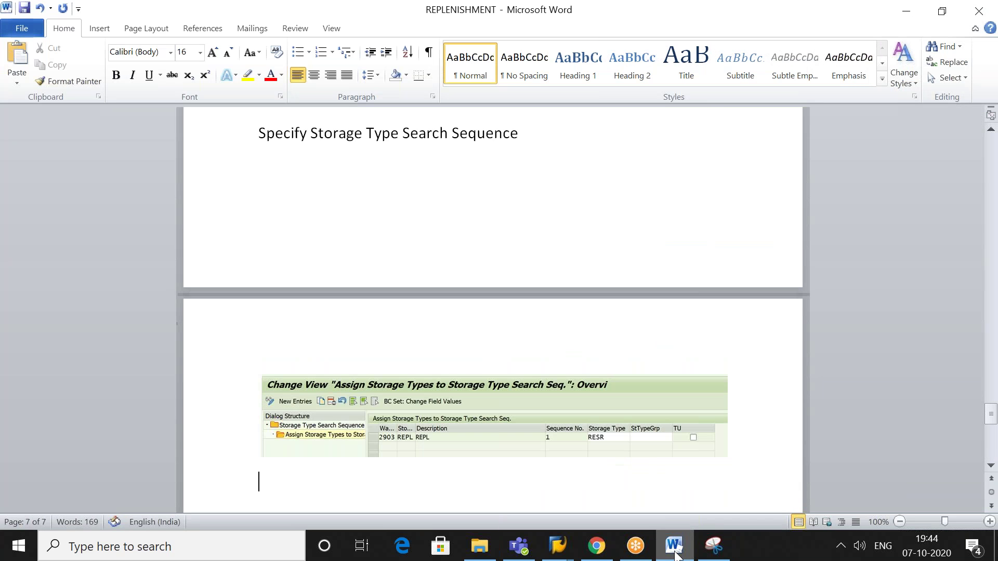
- Switch back to SAP and leave the storage type search sequence views to return to the IMG structure
left_click(675, 550)
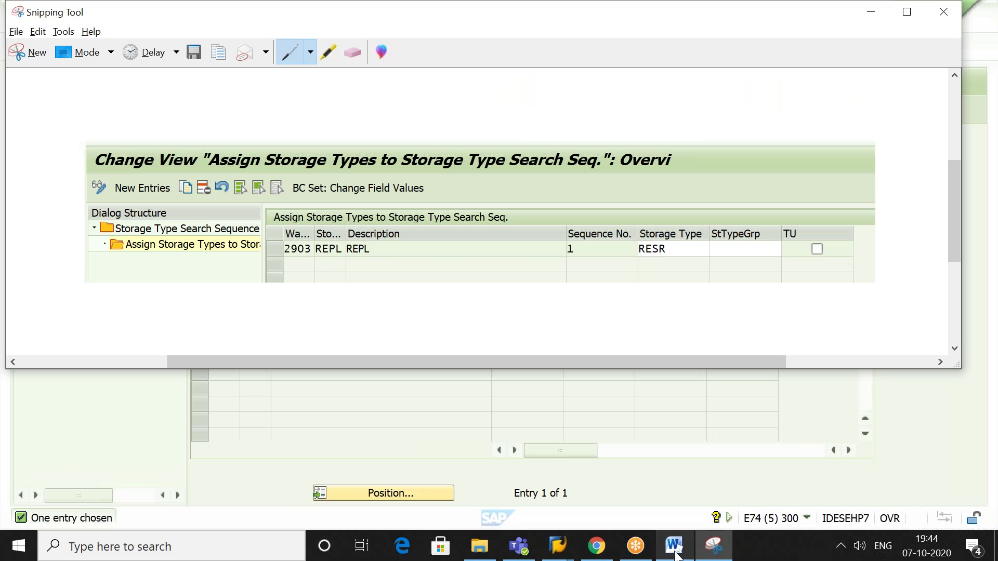
left_click(766, 473)
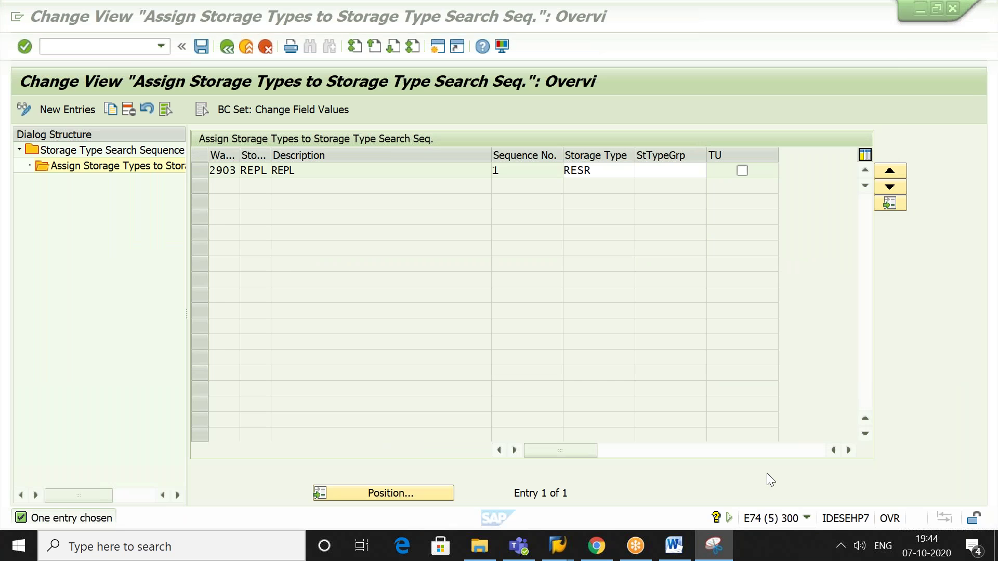
left_click(232, 49)
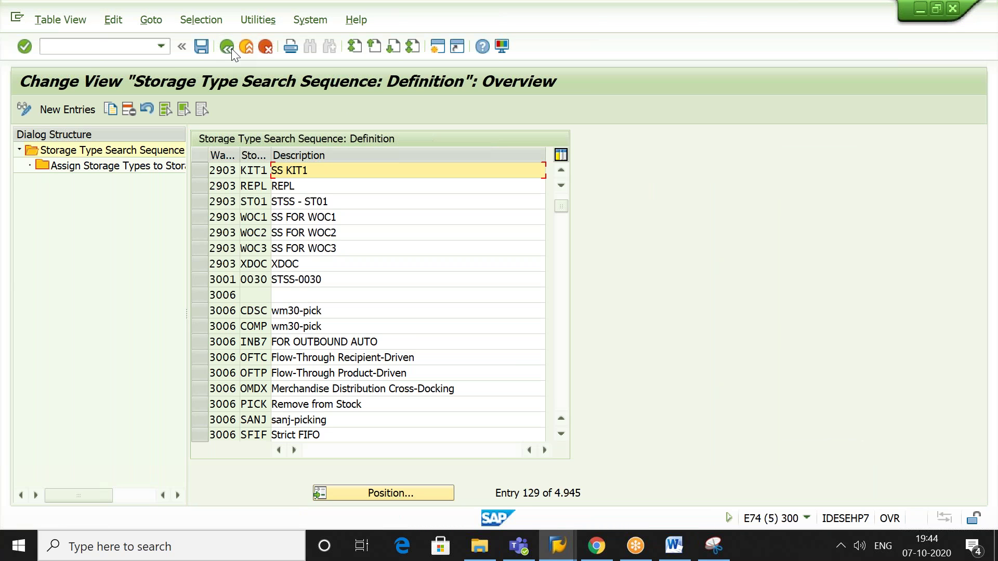
left_click(232, 49)
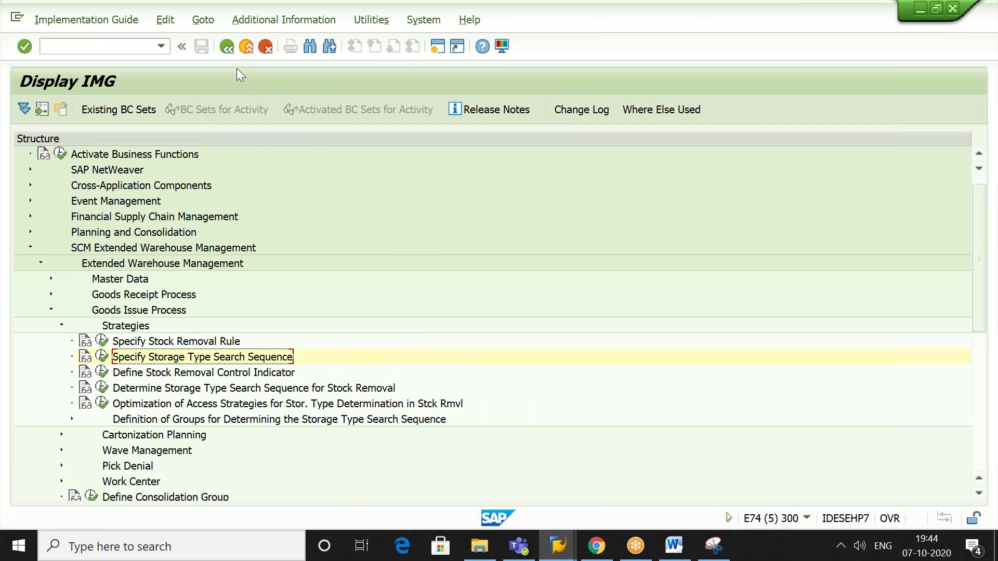
- Copy the activity name Define Stock Removal Control Indicator from the IMG and add it as a caption line in the Word document
left_click(270, 375)
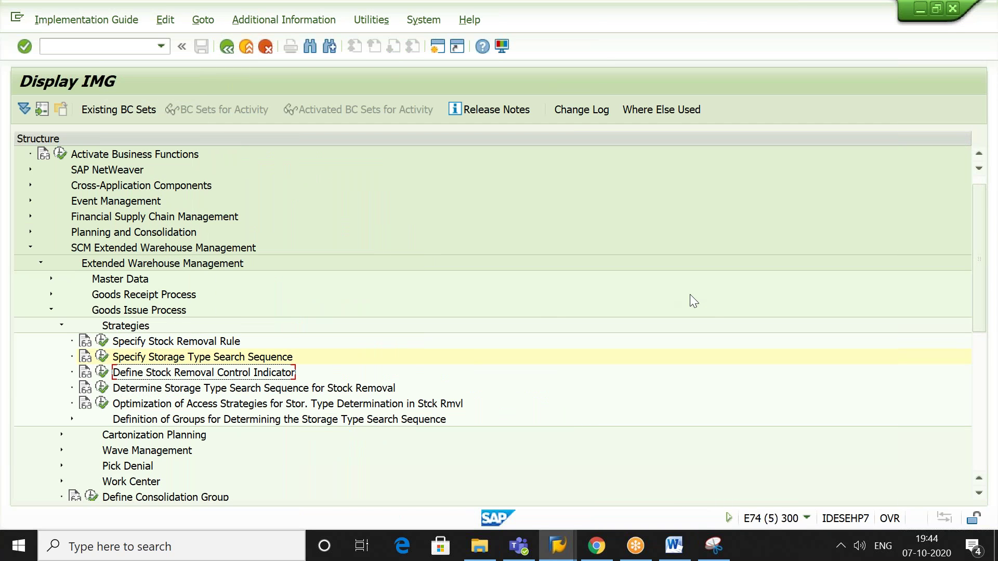
key("alt+Tab")
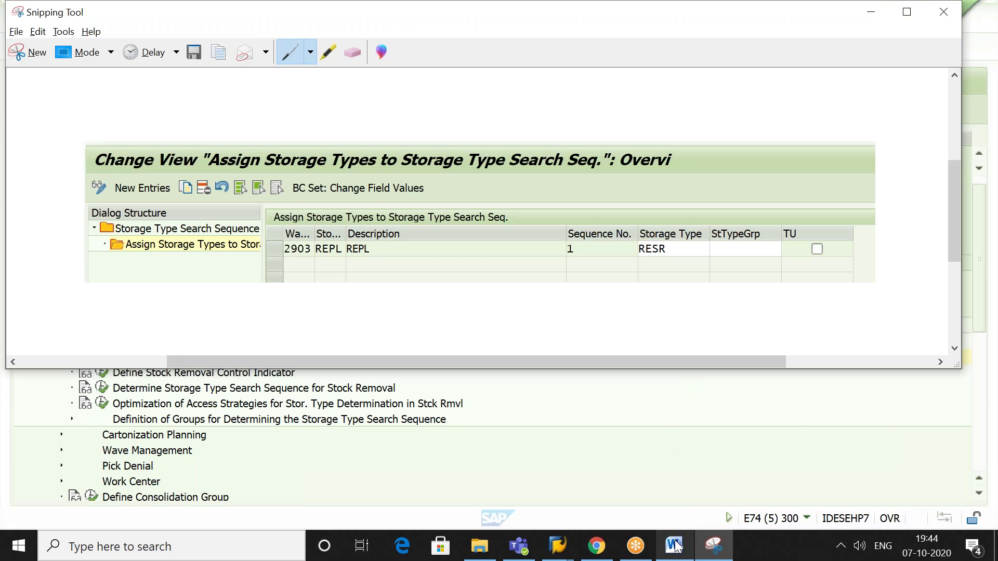
left_click(675, 546)
type("Define Stock Removal Control Indicator")
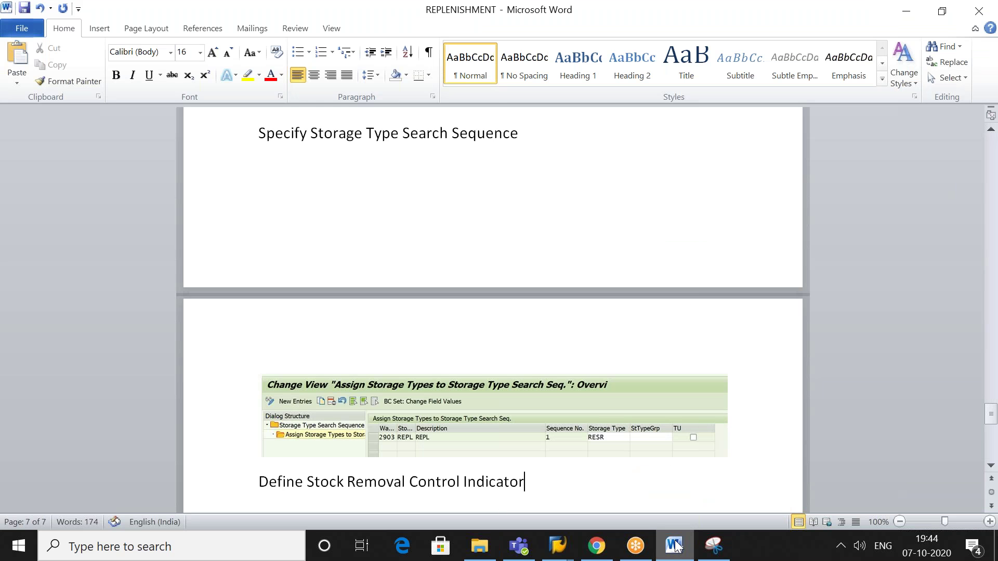
key("Return")
- Switch back to SAP, open the activity Define Stock Removal Control Indicator and position the list at warehouse 2903
left_click(678, 547)
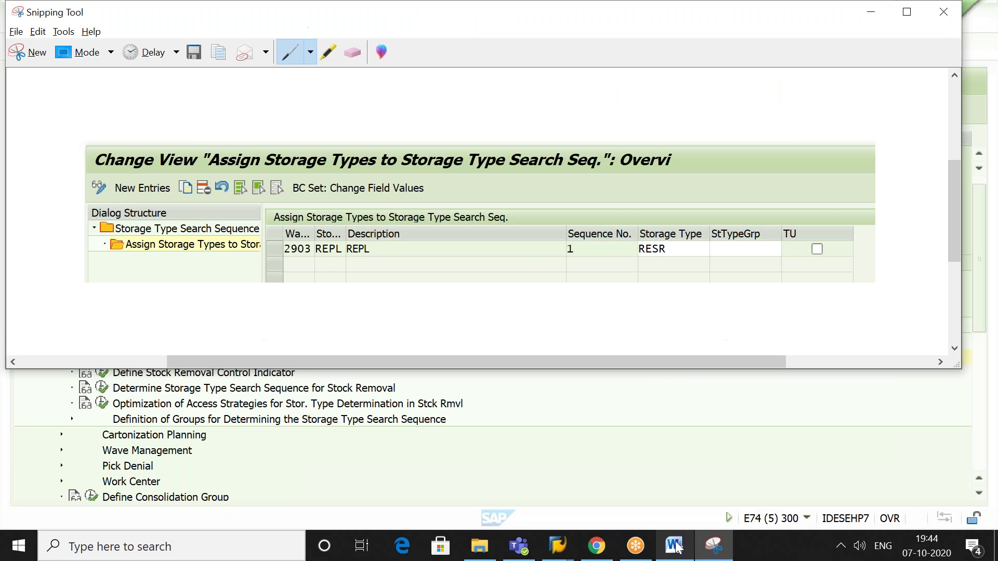
left_click(694, 470)
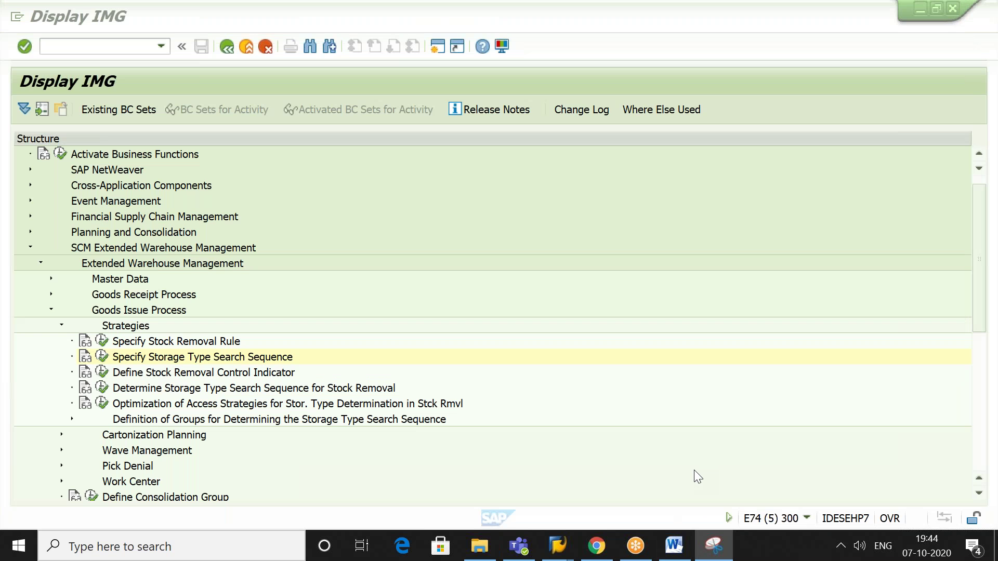
left_click(102, 373)
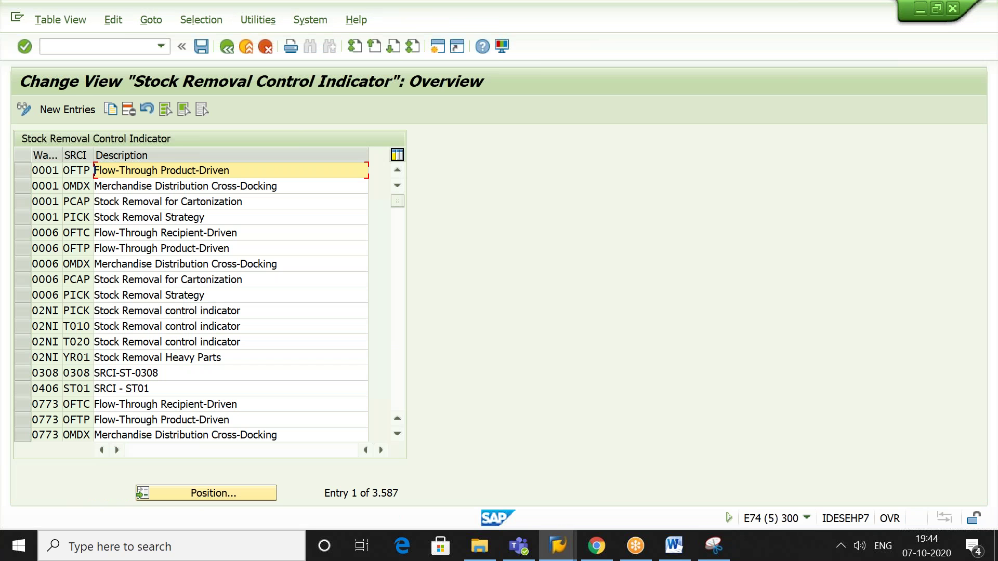
left_click(189, 492)
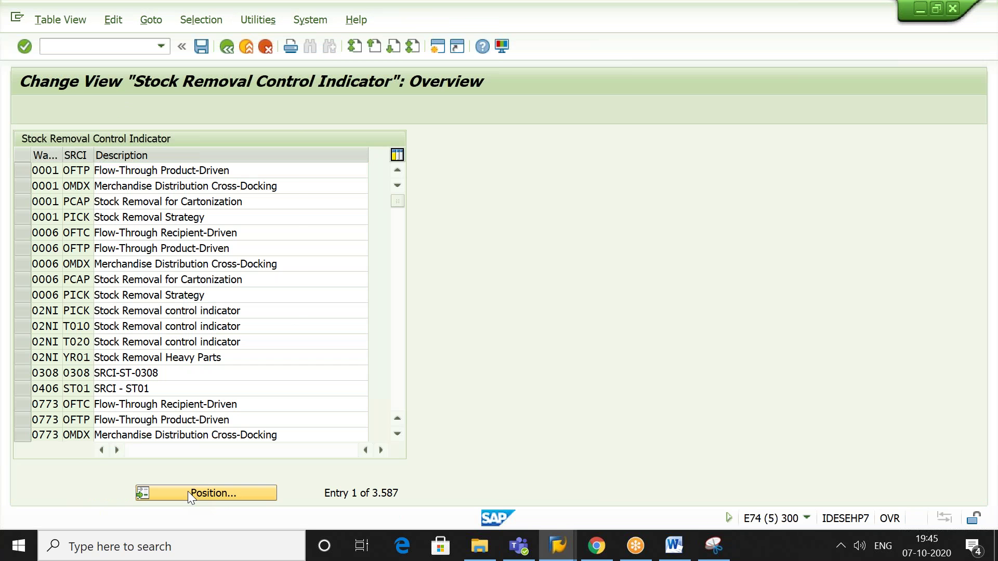
type("2903")
key("Return")
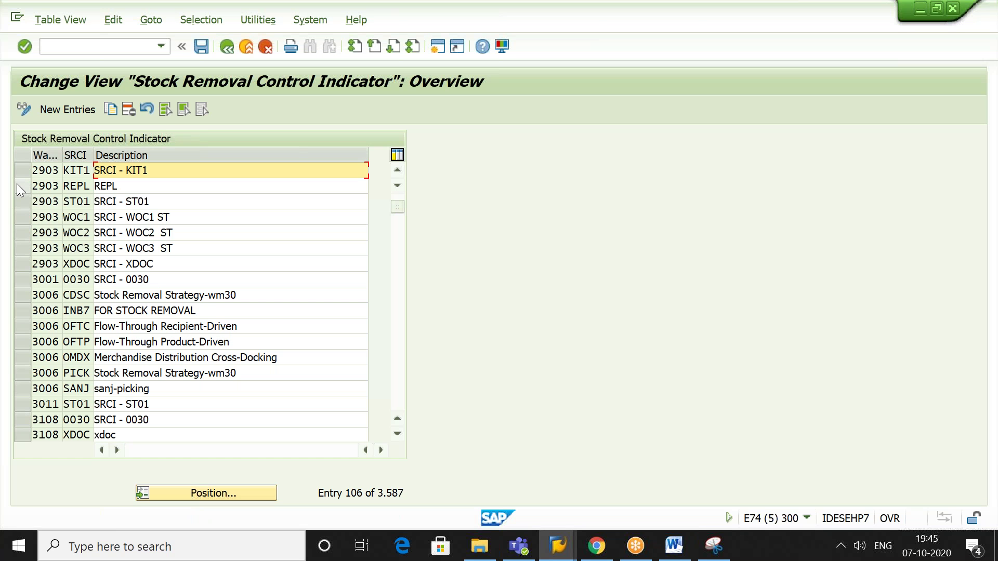
- Select the warehouse 2903 REPL stock removal control indicator and restrict the list to the selected entry
left_click(17, 183)
left_click(205, 22)
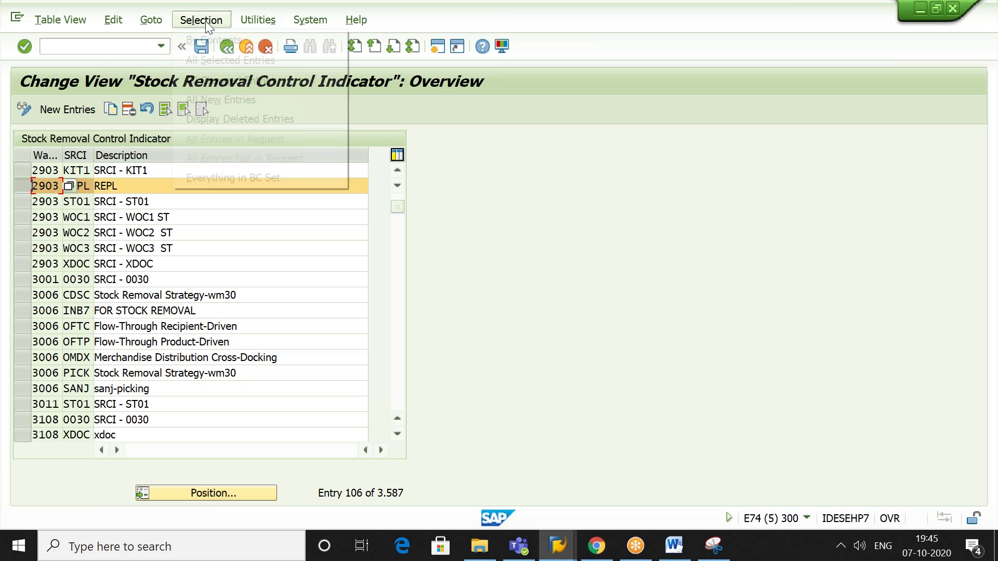
left_click(219, 62)
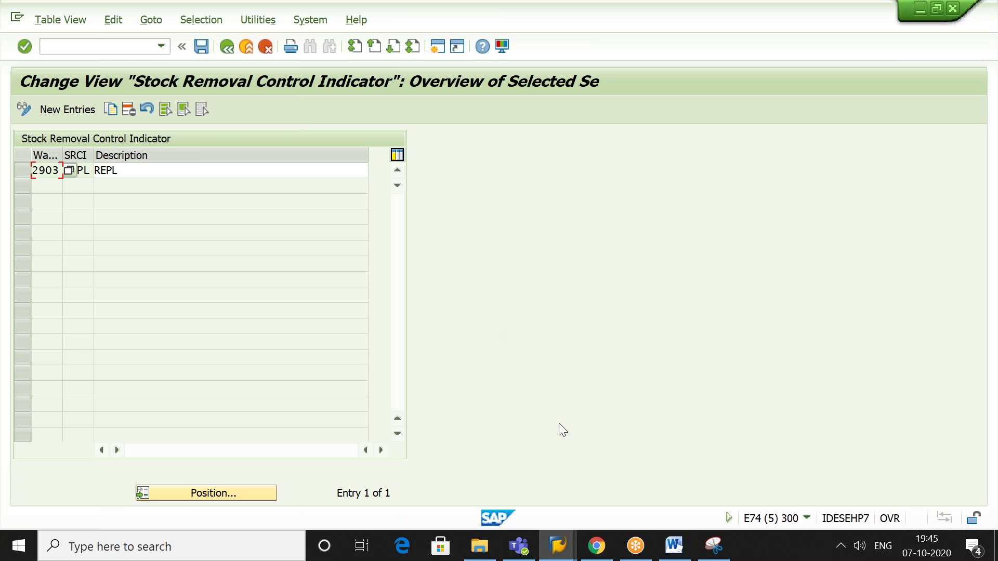
left_click(341, 170)
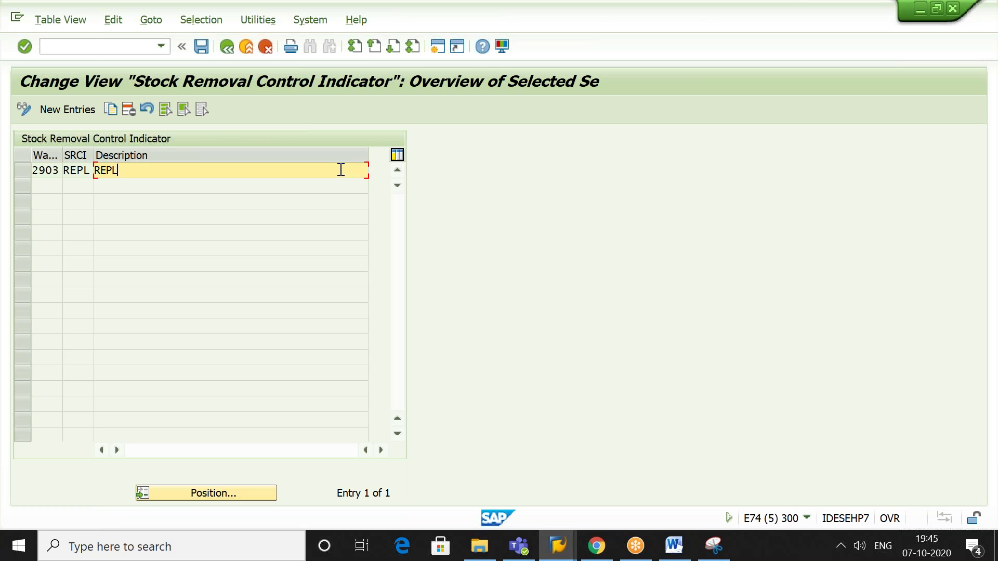
- Capture the heading and REPL row of the Stock Removal Control Indicator view with Snipping Tool, and paste it under its caption in Word
left_click(714, 546)
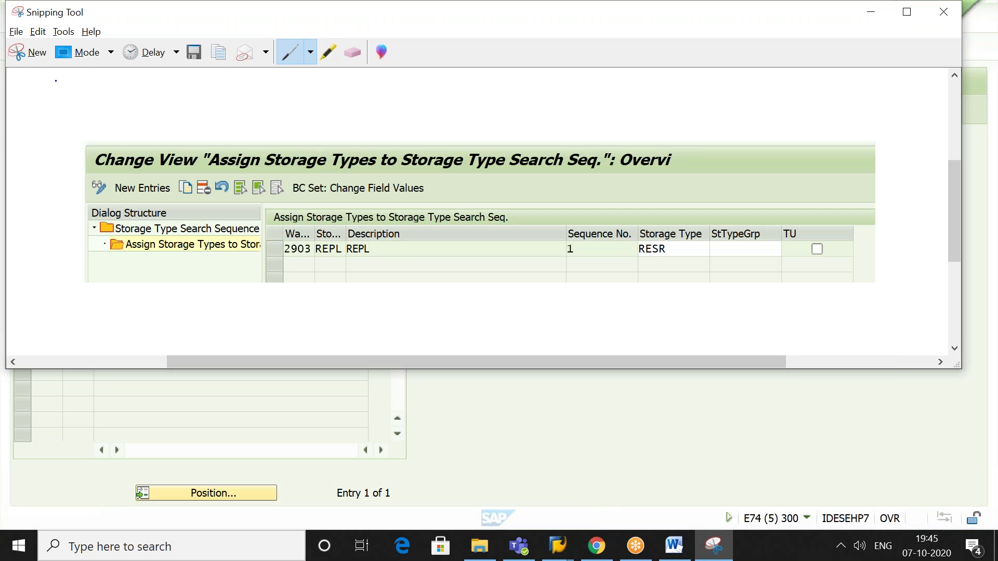
left_click(30, 51)
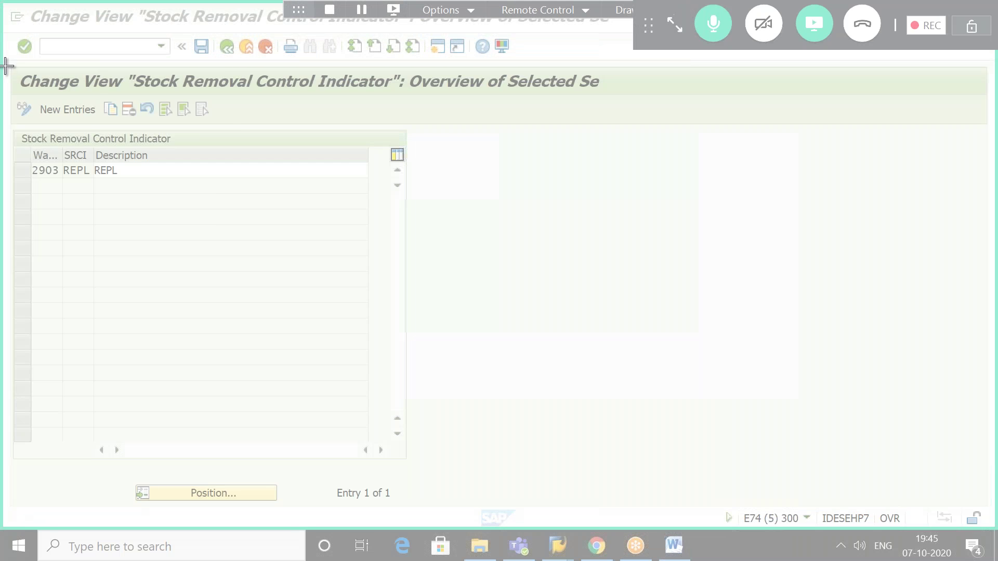
left_click_drag(6, 65, 617, 267)
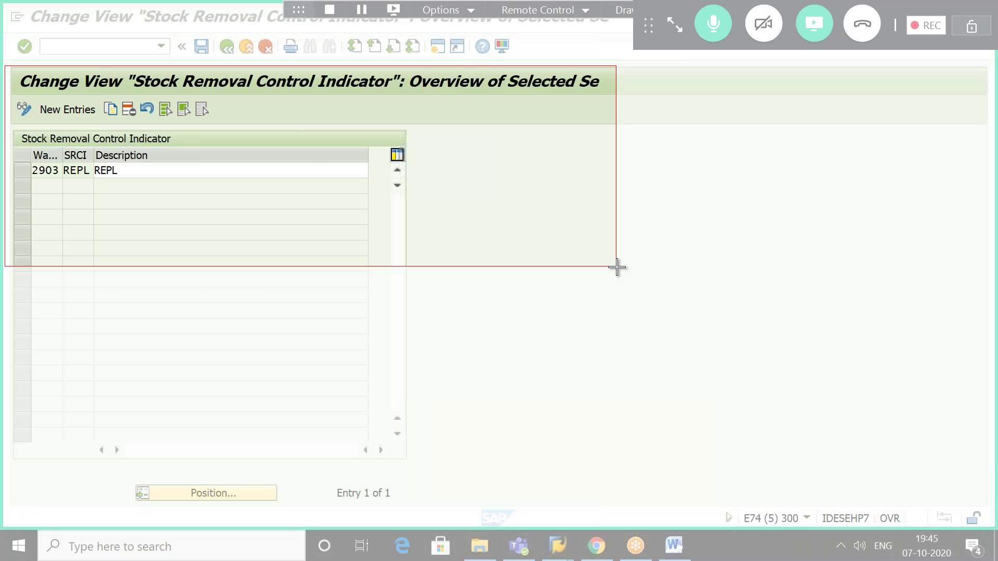
left_click(676, 547)
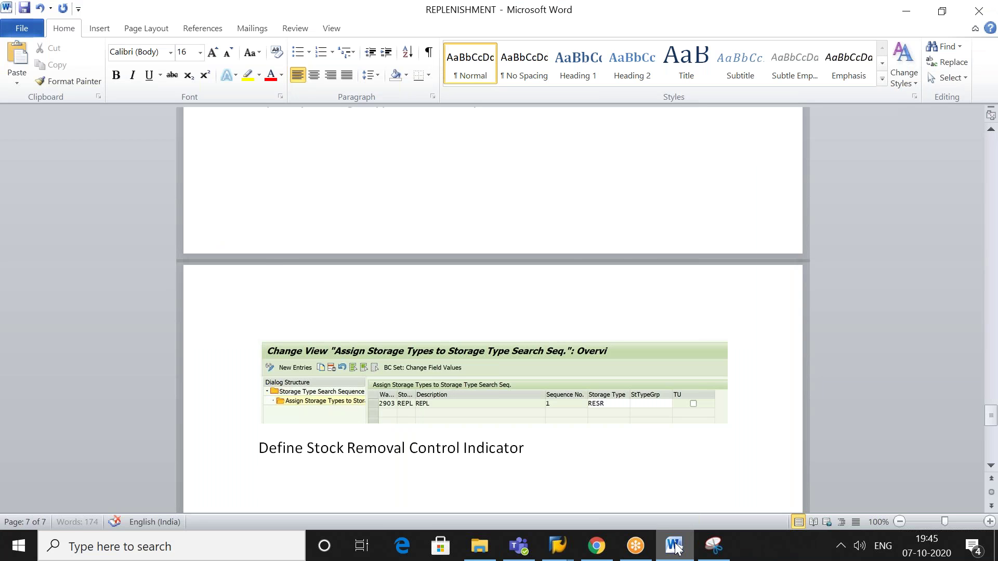
key("ctrl+v")
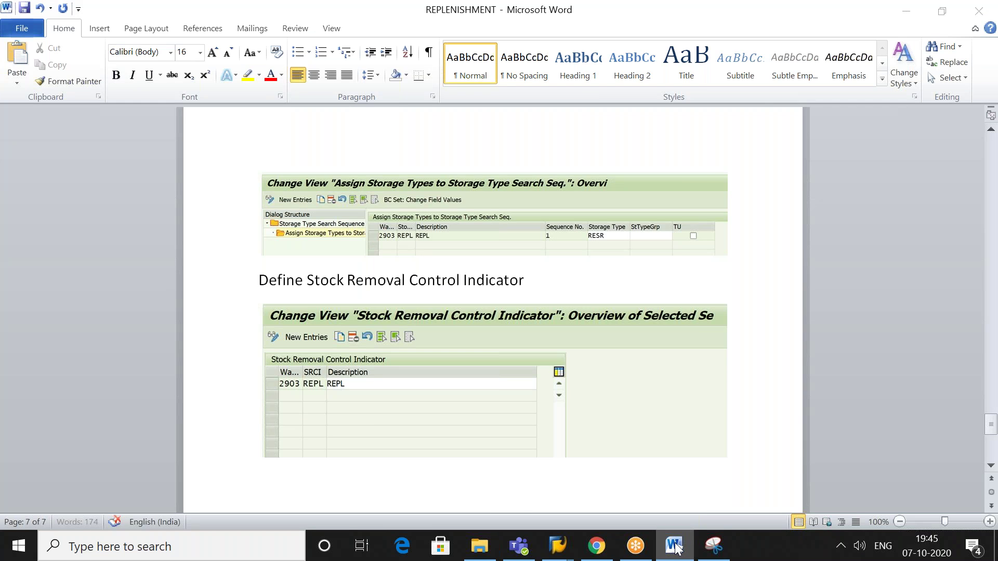
- Switch back to SAP and leave the stock removal control indicator views to return to the IMG structure
left_click(676, 547)
left_click(864, 395)
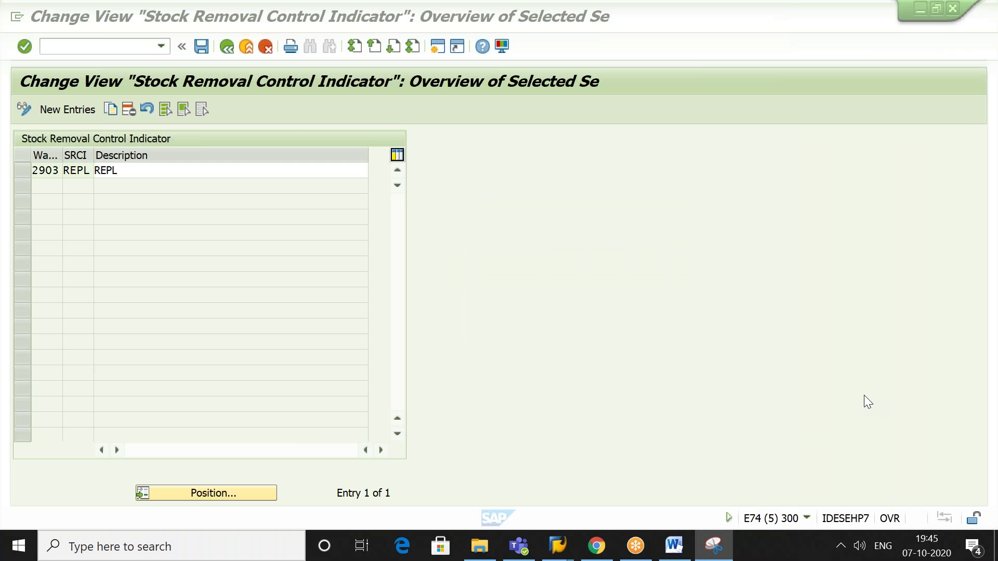
left_click(224, 47)
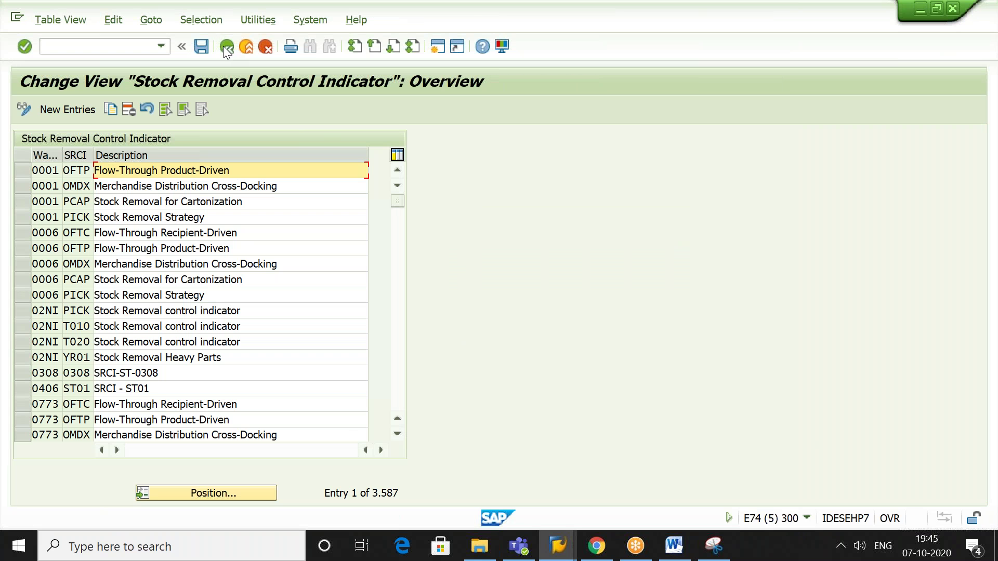
left_click(225, 48)
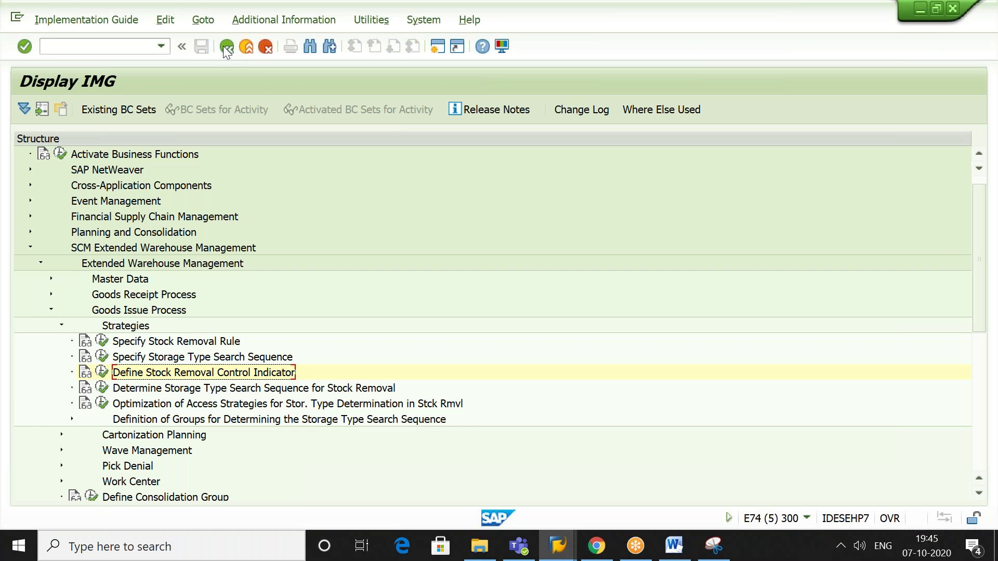
- Copy the activity name Determine Storage Type Search Sequence for Stock Removal and add it as a caption line in the Word document
left_click(278, 388)
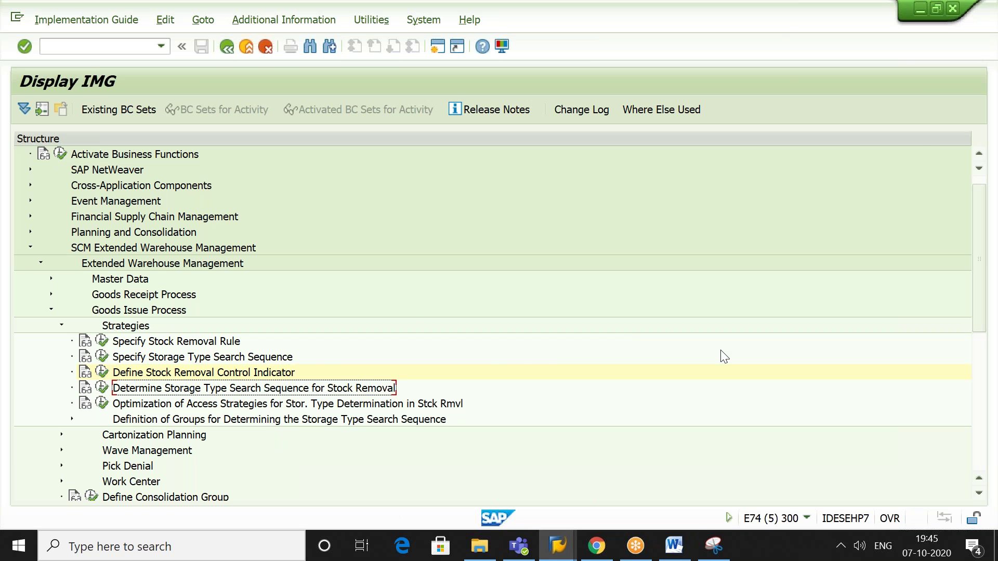
key("alt+Tab")
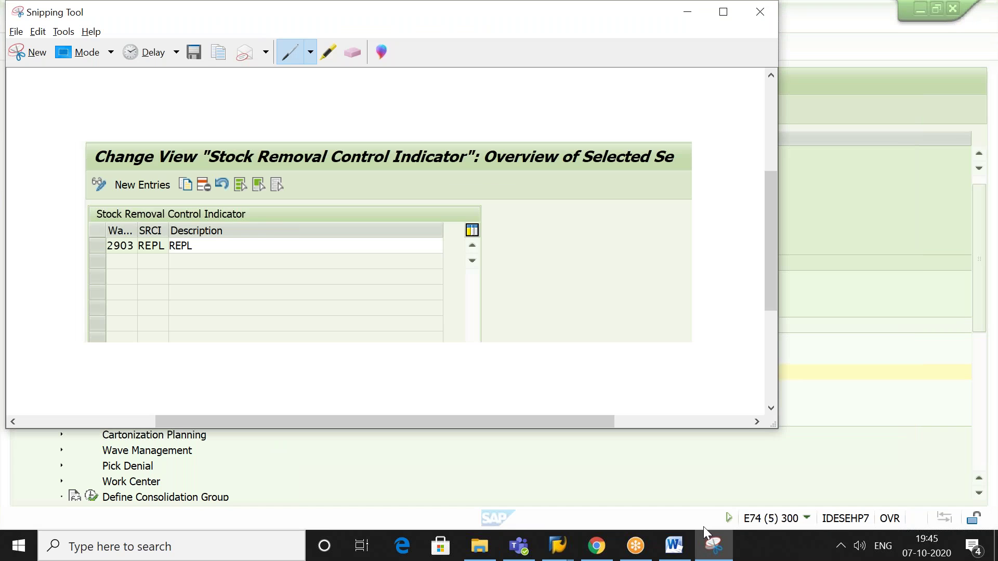
left_click(686, 545)
type("Determine Storage Type Search Sequence for Stock Removal")
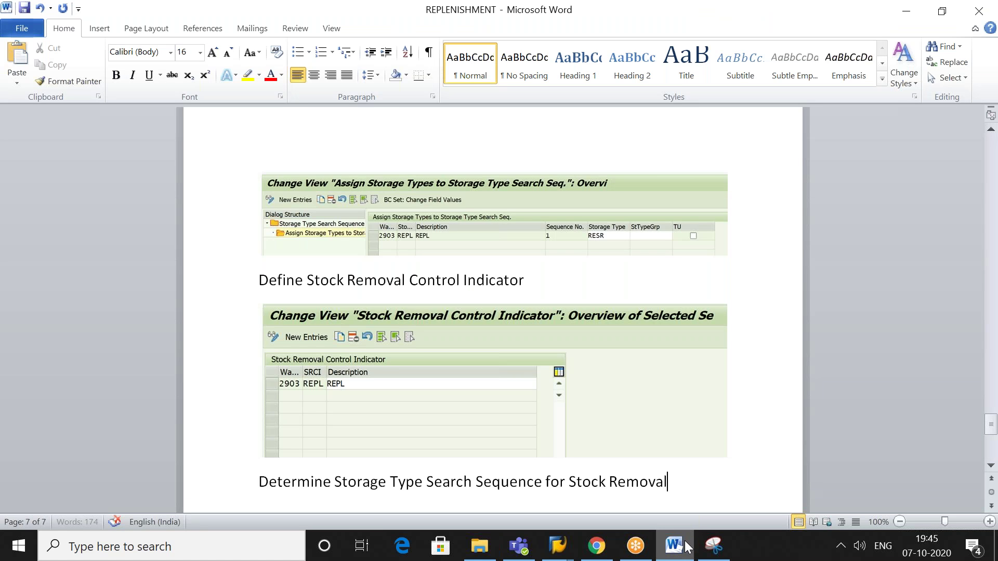
key("Return")
- Switch back to SAP, open Determine Storage Type Search Sequence for Stock Removal and position the list at warehouse 2903
left_click(685, 546)
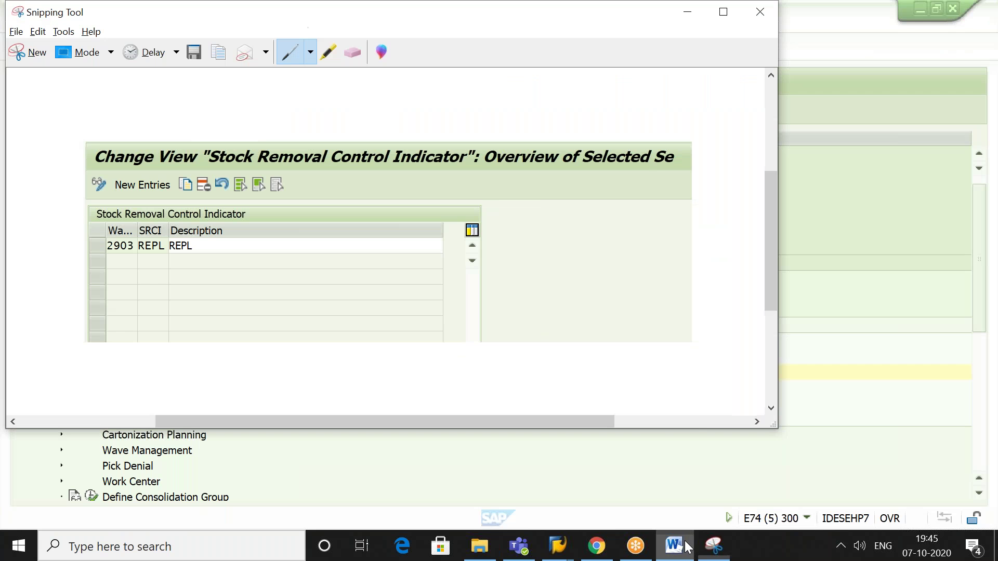
left_click(802, 460)
left_click(294, 388)
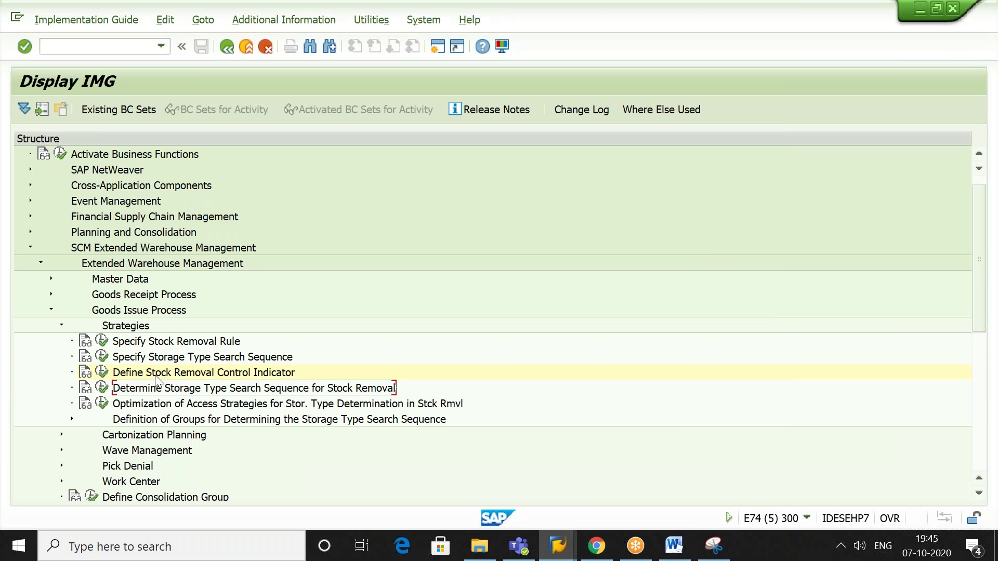
left_click(102, 387)
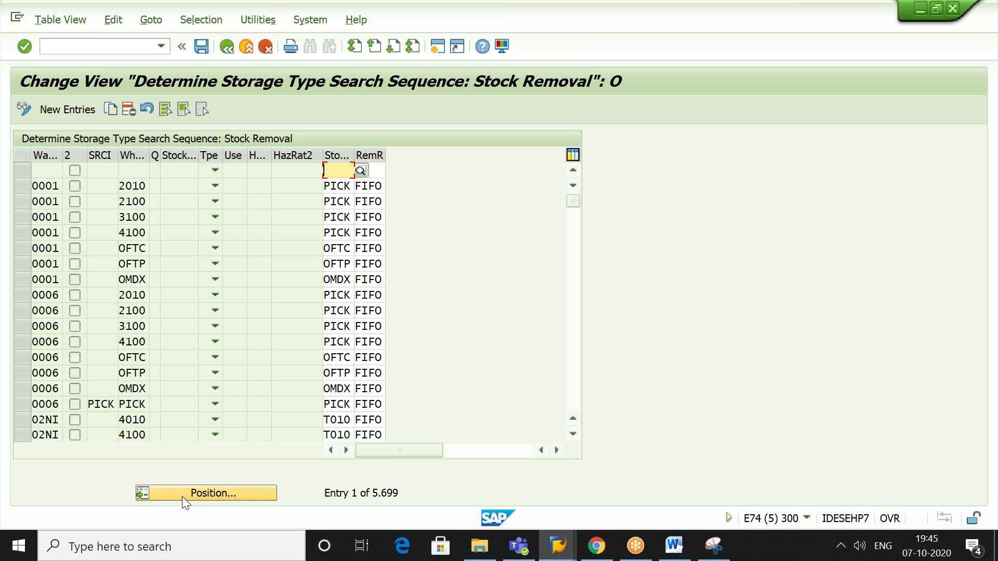
left_click(182, 497)
type("2903")
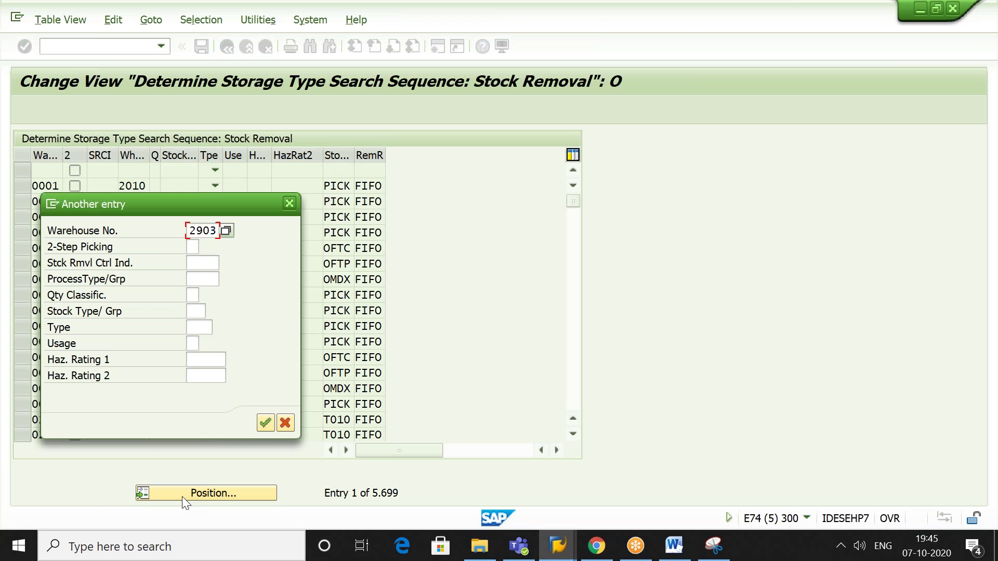
key("Return")
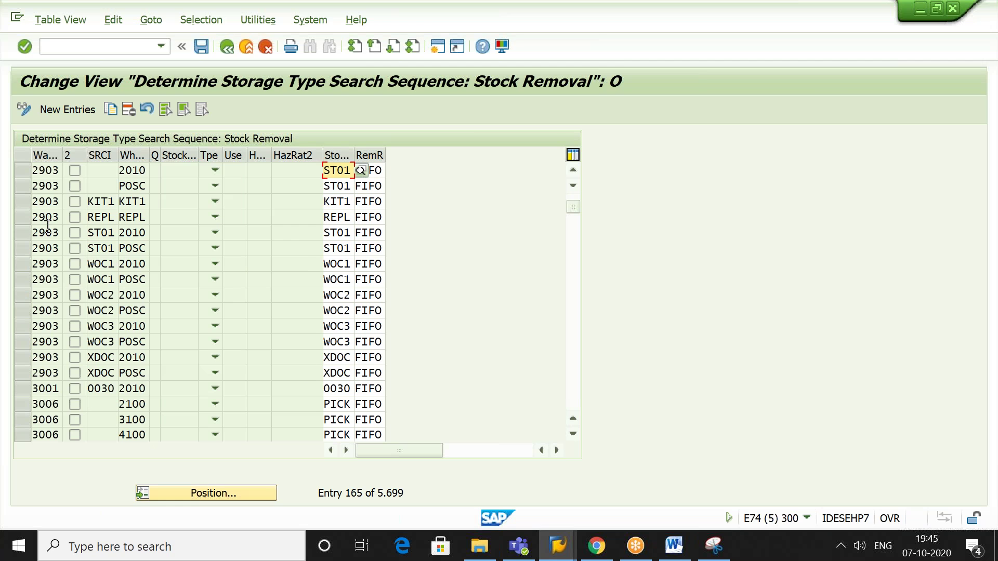
- Restrict the list to the warehouse 2903 entry with control indicator REPL and process type REPL, and clear the row selection
left_click(27, 220)
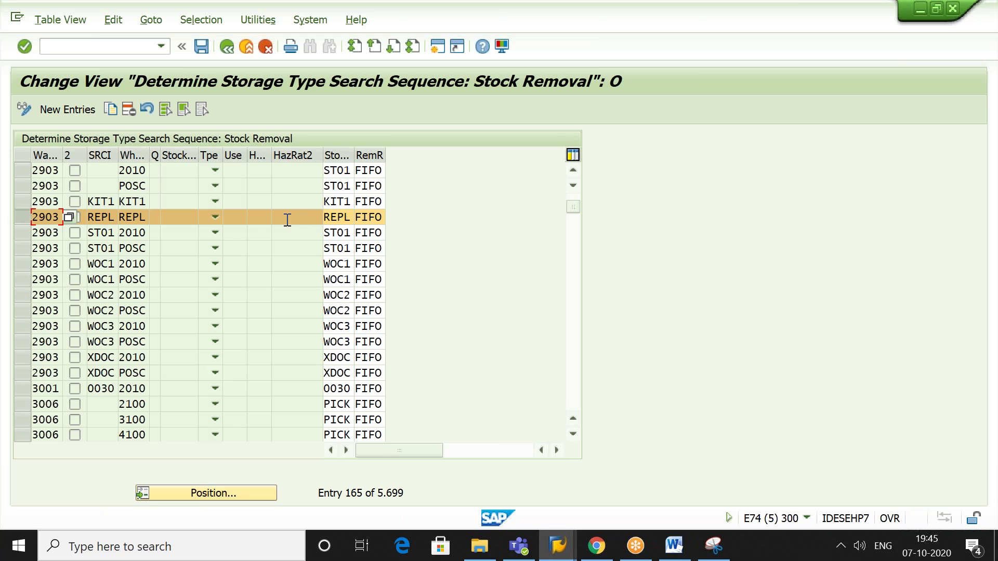
left_click(257, 219)
left_click(203, 20)
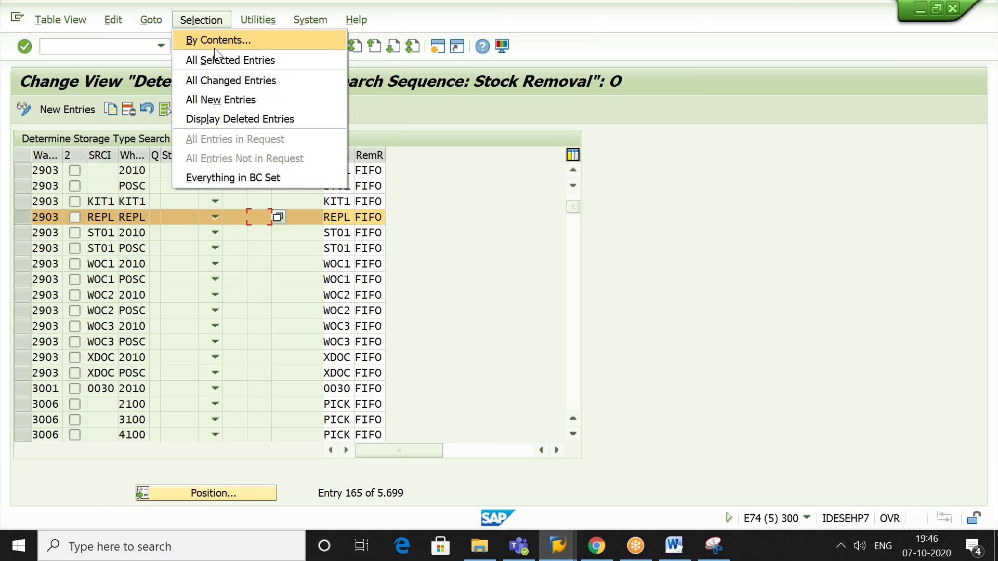
left_click(221, 61)
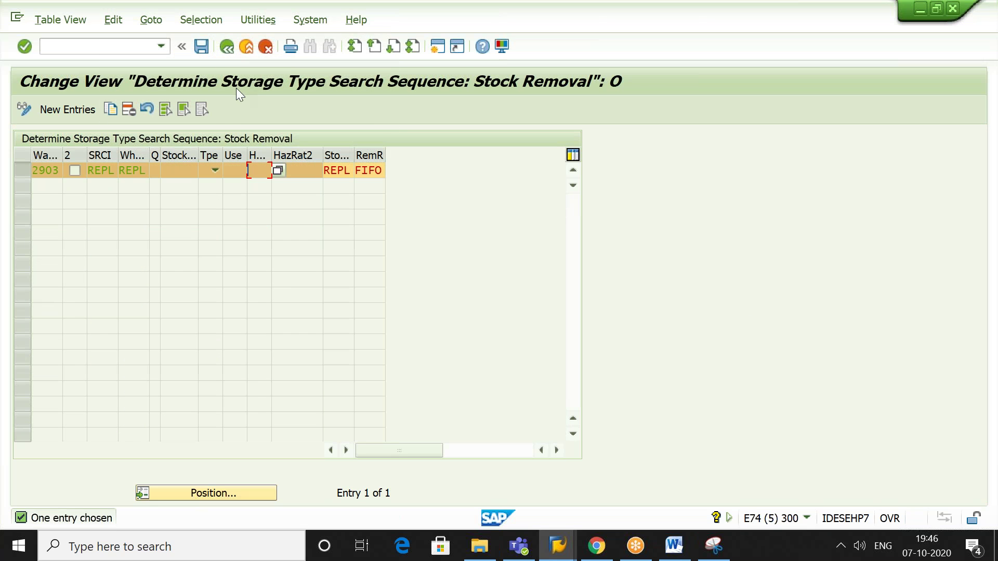
left_click(202, 109)
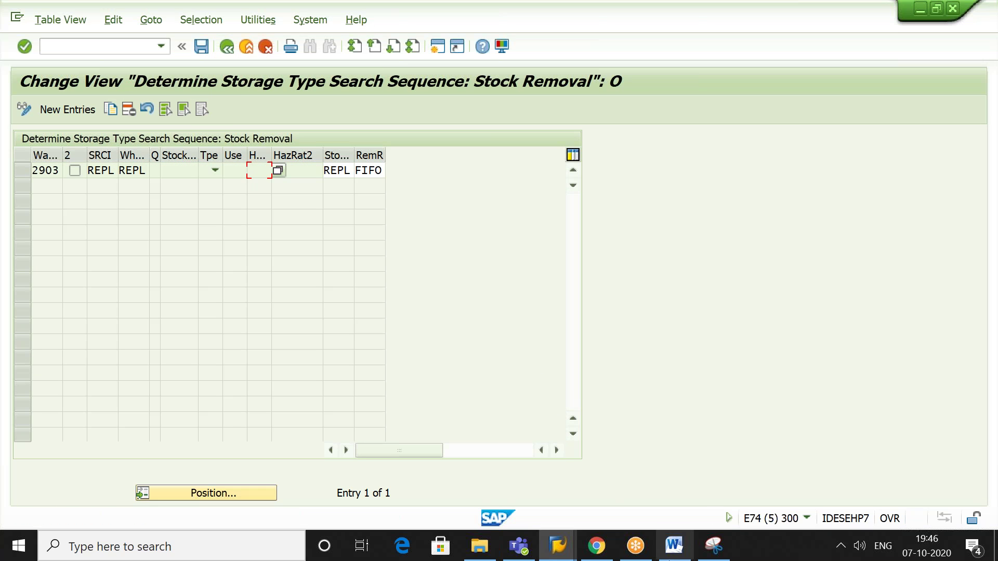
- Capture the heading and REPL row of the stock removal search sequence determination with Snipping Tool, and paste it under its caption in Word
left_click(714, 546)
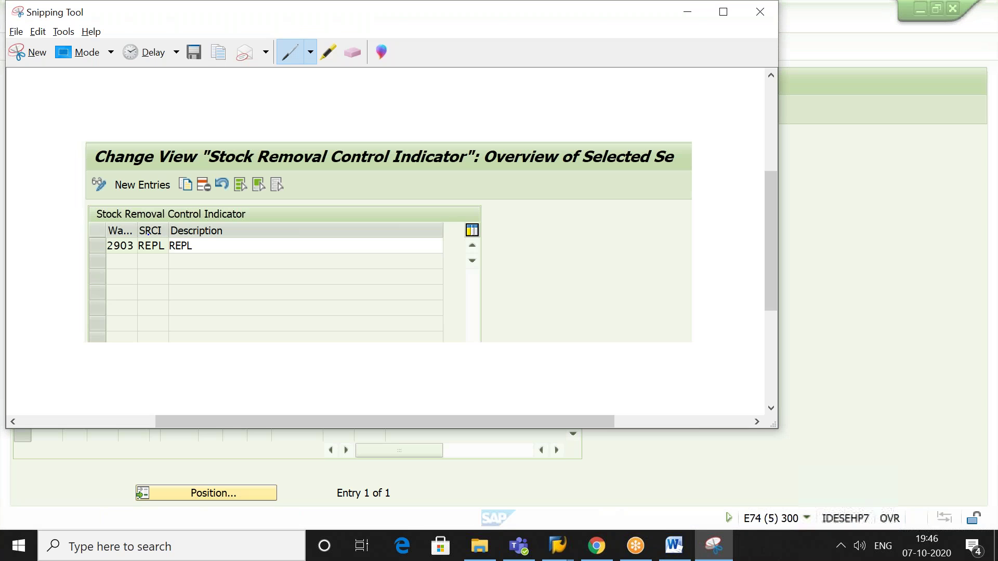
left_click(26, 52)
left_click_drag(11, 68, 614, 183)
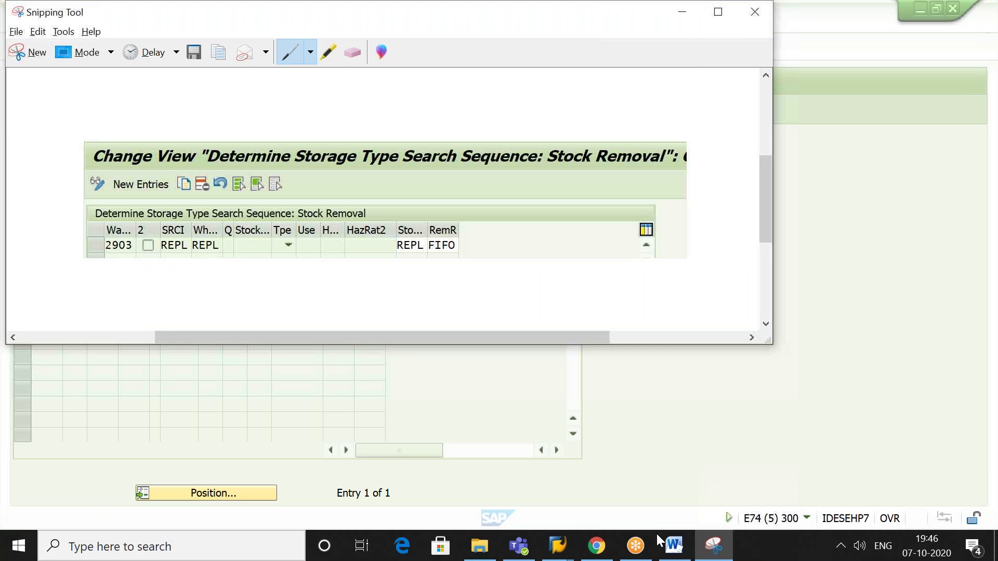
left_click(670, 549)
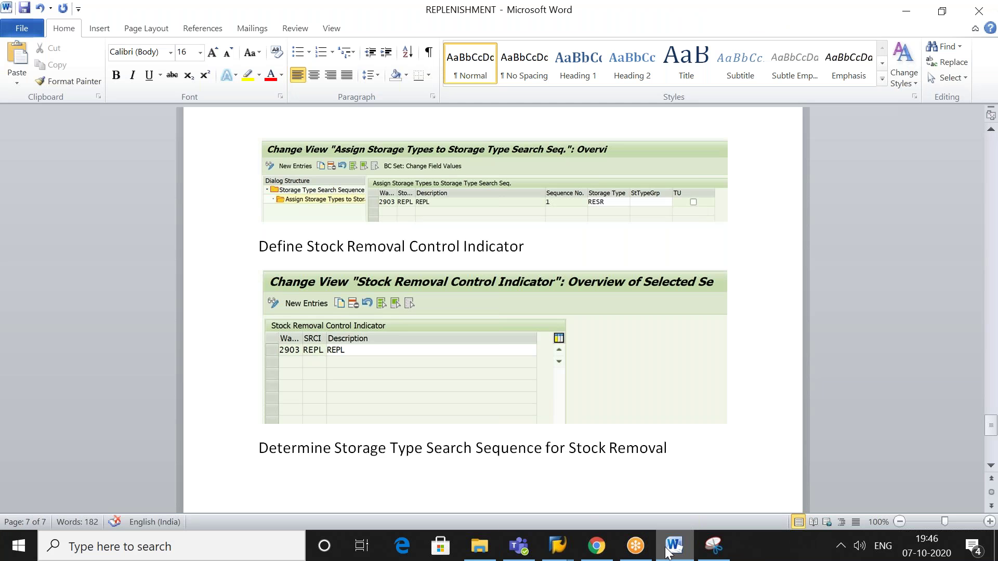
key("ctrl+v")
key("Return")
left_click(670, 550)
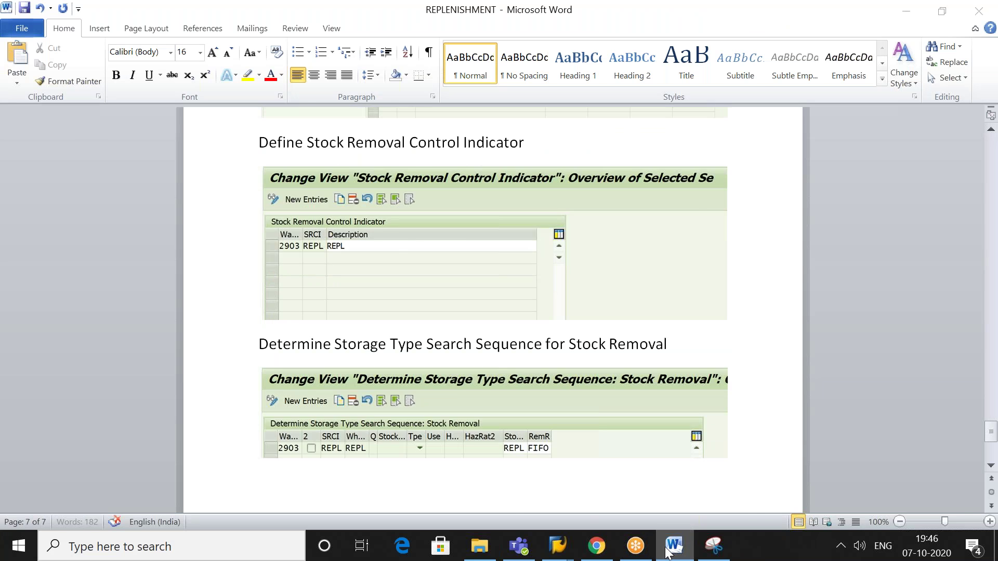
- Switch back to SAP, close the stock removal search sequence determination and return to the IMG structure
left_click(778, 440)
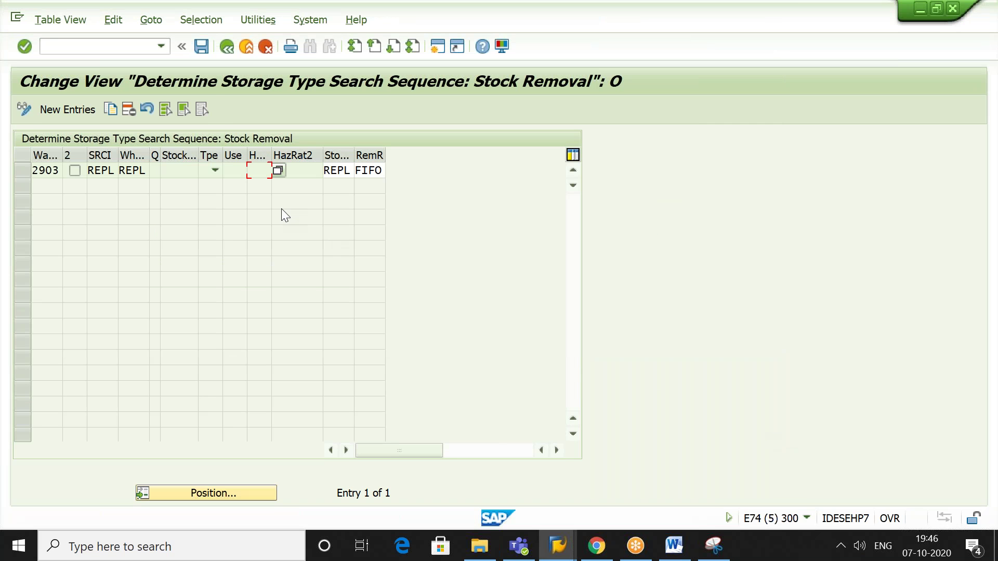
left_click(228, 48)
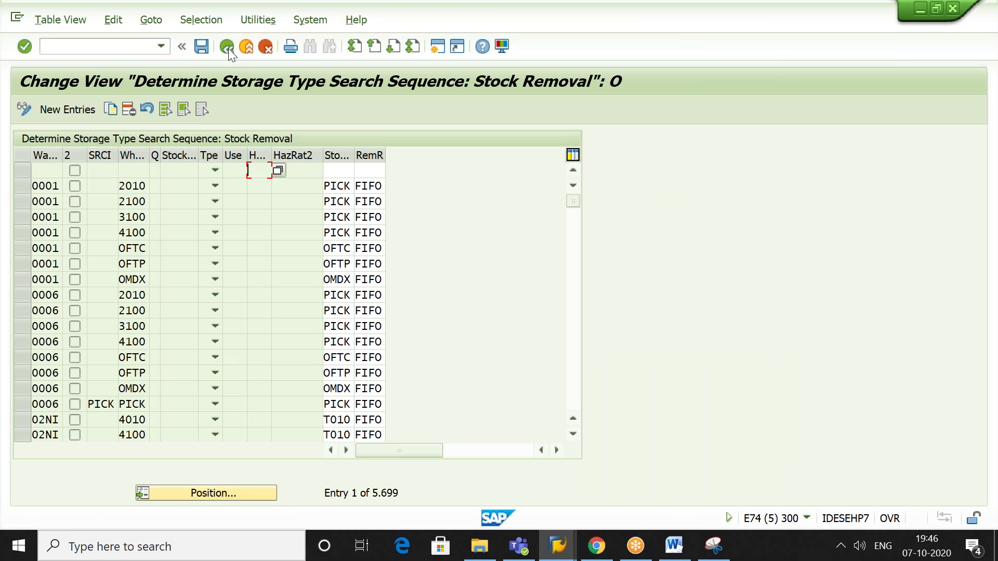
left_click(228, 48)
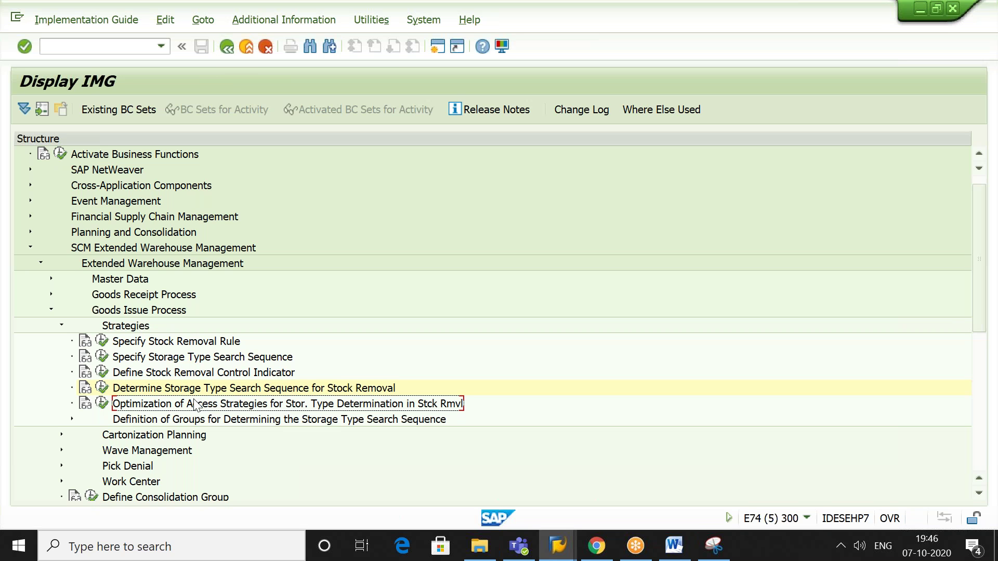
- View Optimization of Access Strategies for Stor. Type Determination in Stck Rmvl and return to the IMG structure
left_click(103, 404)
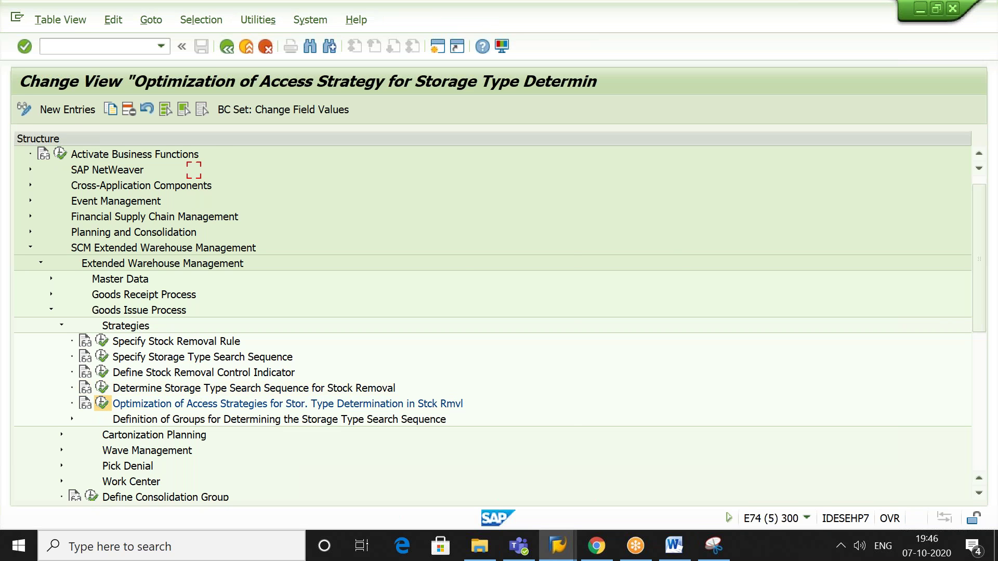
left_click(229, 52)
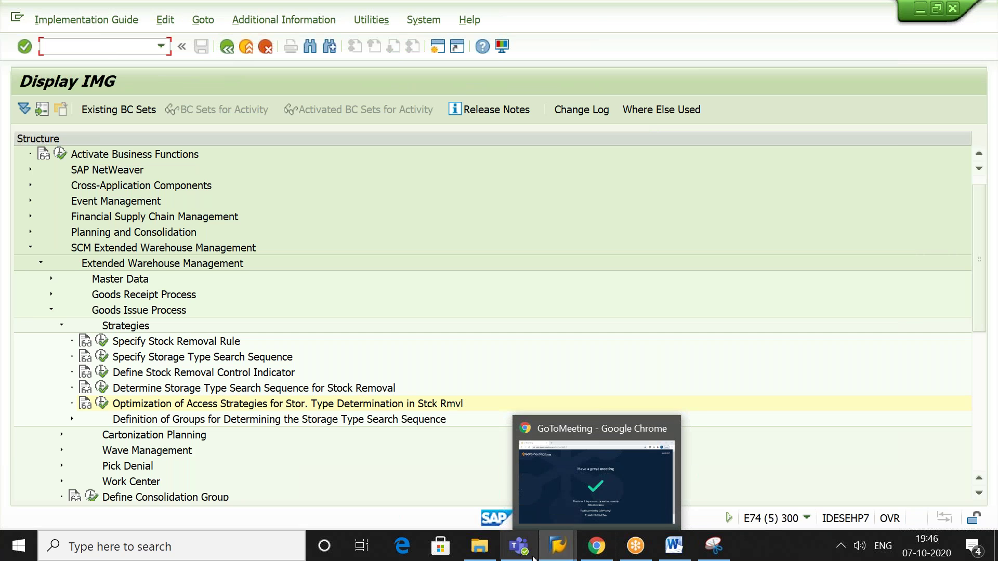
mouse_move(557, 546)
left_click(576, 491)
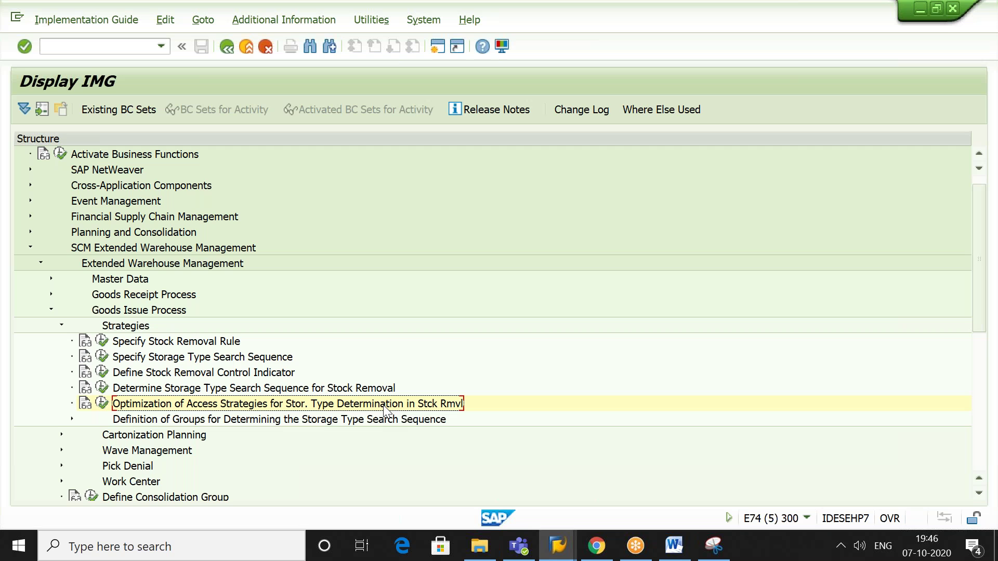
- Collapse the Goods Issue Process branch and expand Cross-Process Settings down to Warehouse Task
key("Left")
key("Left")
key("Left")
key("Left")
key("Down")
key("Down")
key("Down")
key("Down")
key("Down")
key("Right")
key("Down")
key("Down")
key("Down")
key("Down")
key("Down")
key("Right")
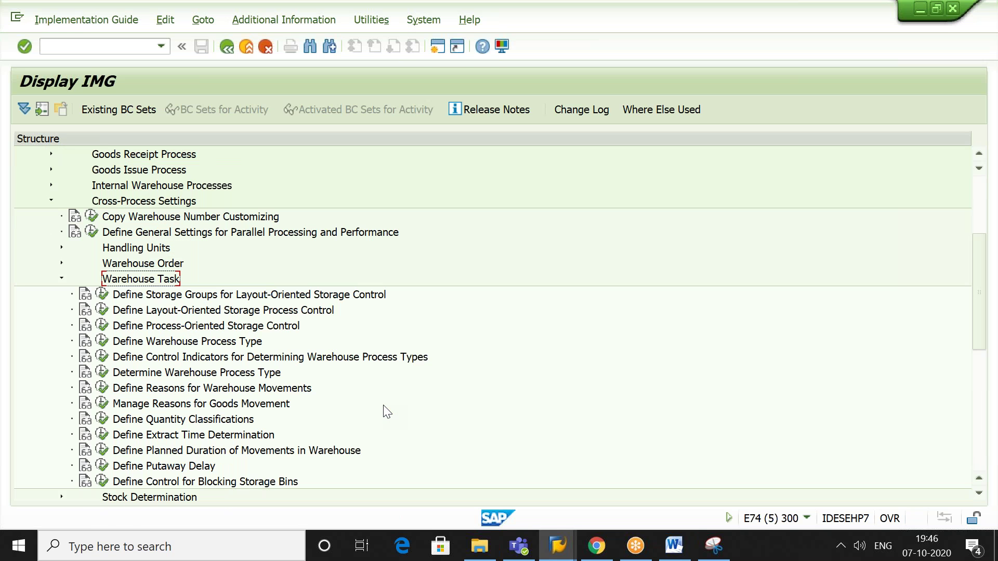
- Open Define Warehouse Process Type and position the list at warehouse 2903
key("Down")
key("Down")
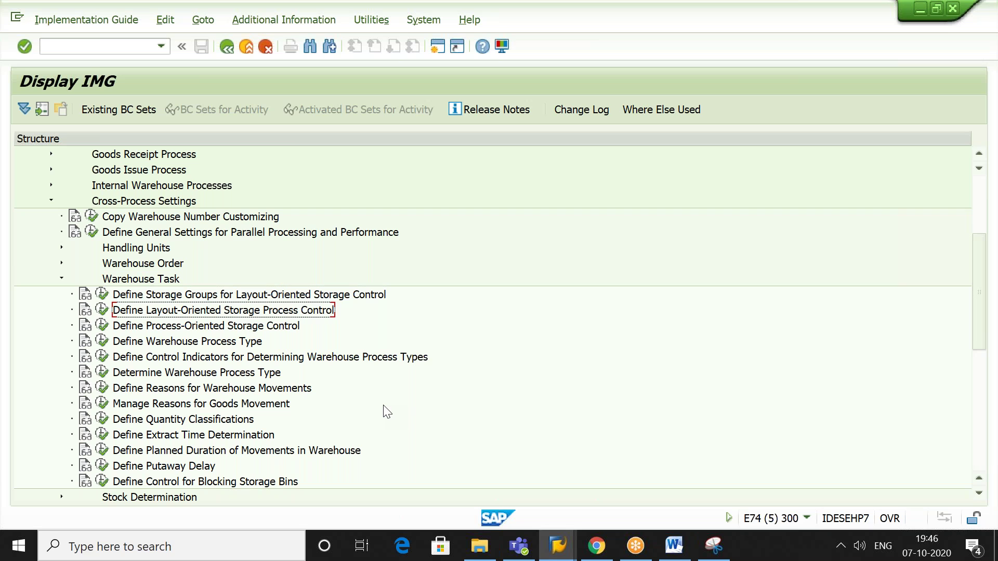
key("Down")
key("Down")
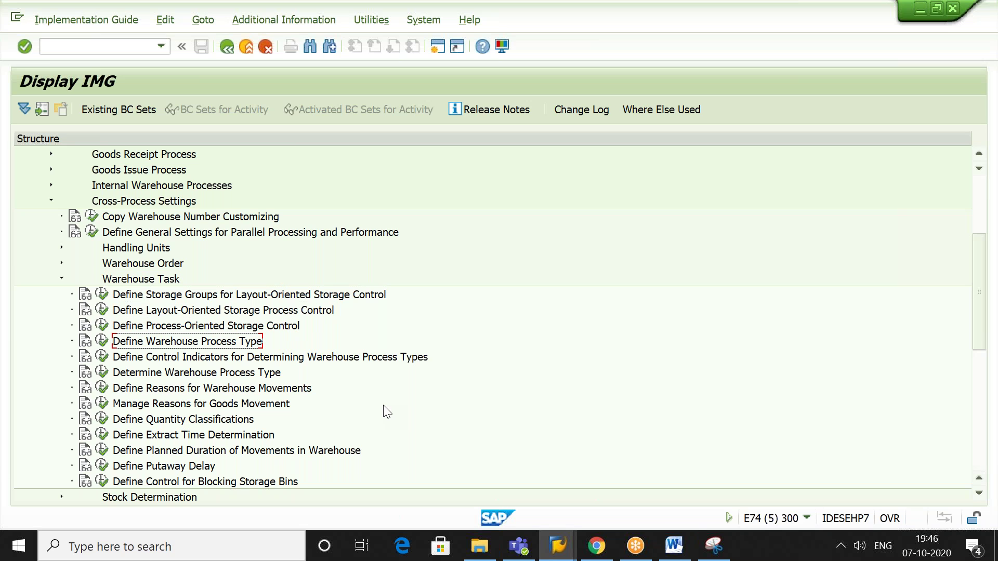
left_click(104, 343)
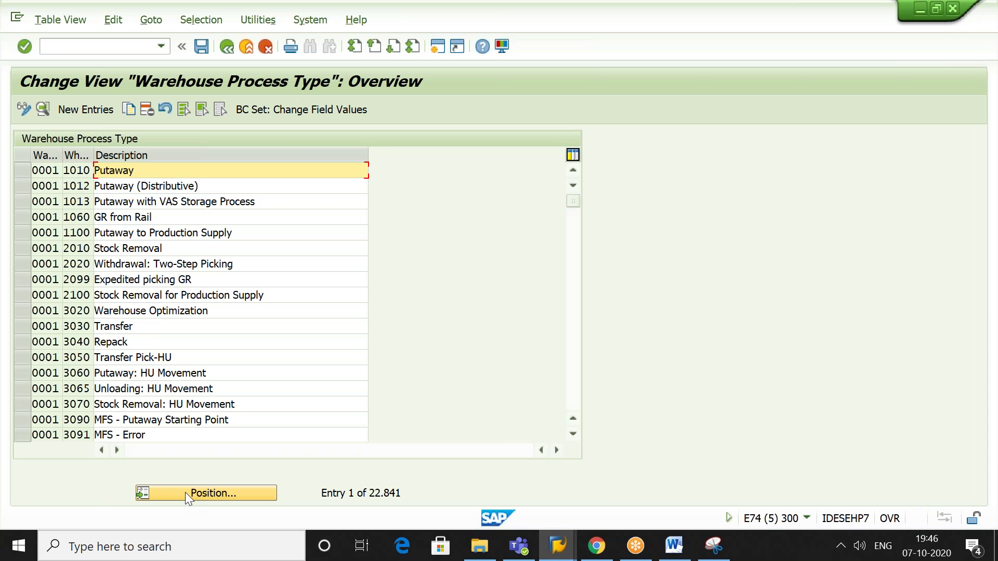
left_click(185, 492)
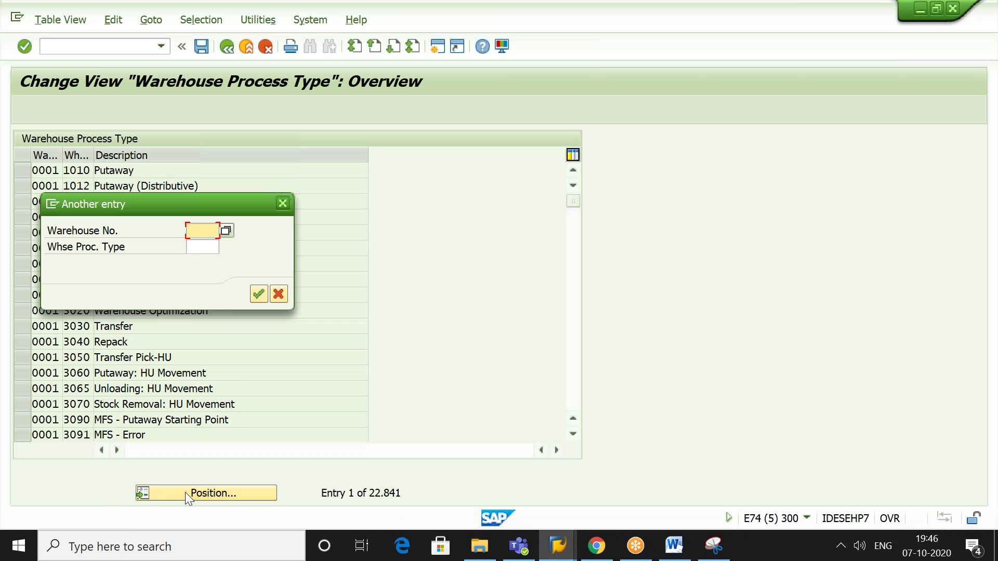
type("2903")
key("Return")
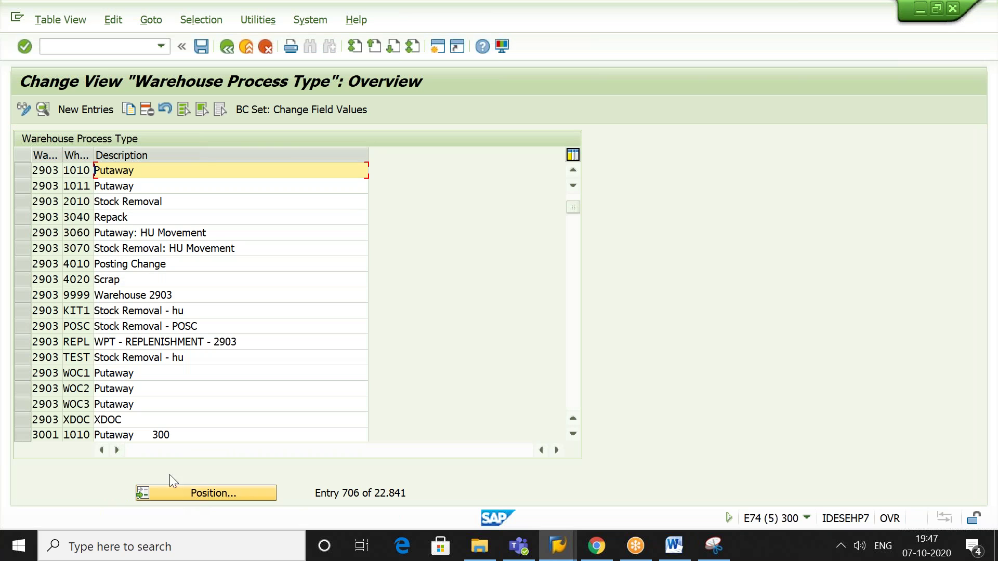
- Review the detail settings of warehouse process type REPL for warehouse 2903
left_click(24, 341)
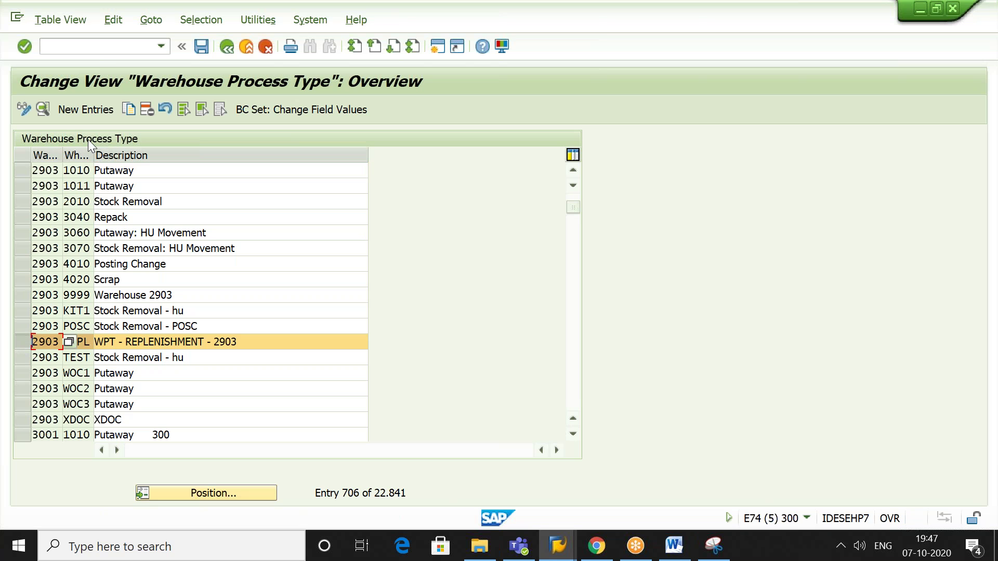
left_click(42, 108)
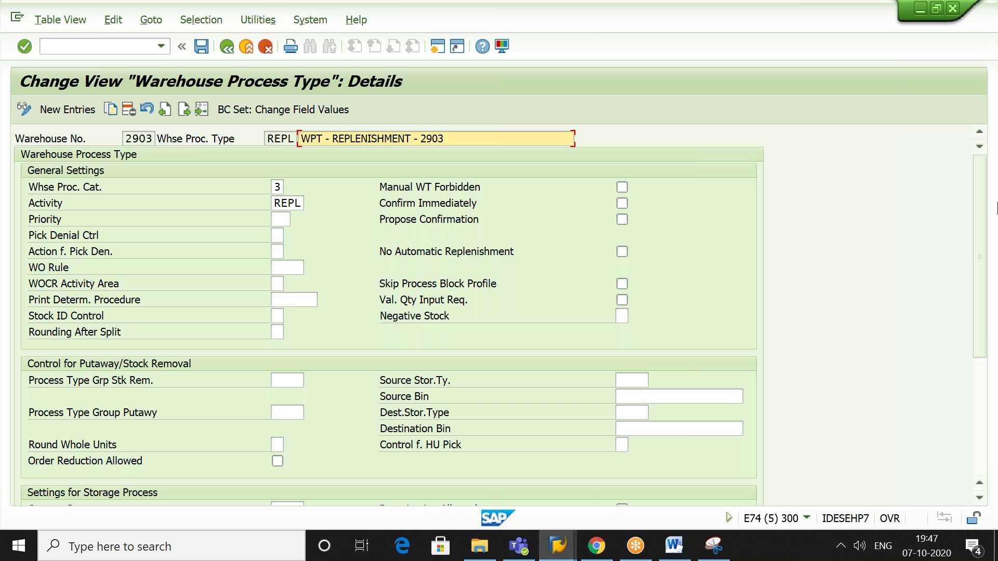
left_click_drag(977, 232, 971, 364)
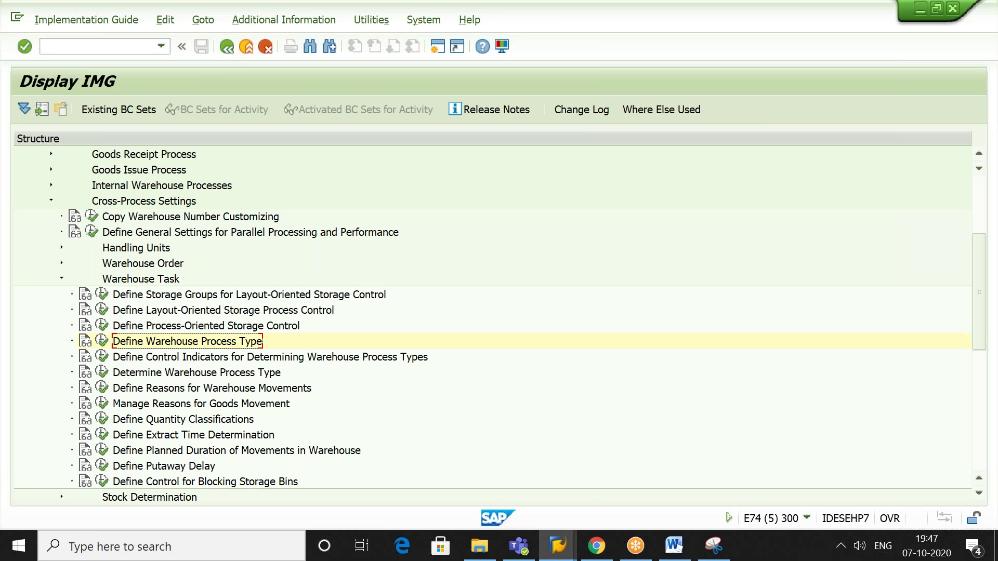
- Open Determine Warehouse Process Type and position the list at warehouse 2903
left_click(165, 372)
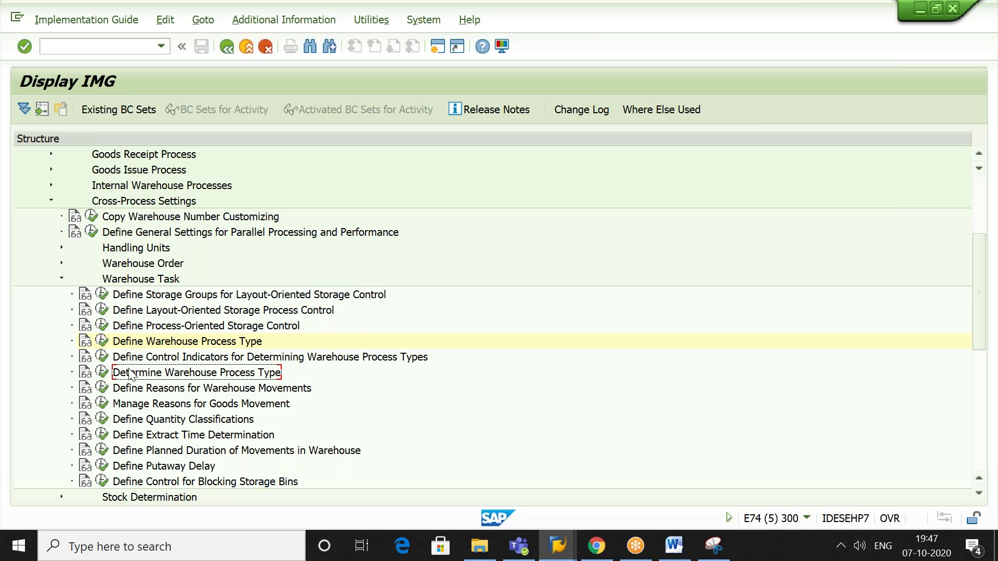
left_click(101, 373)
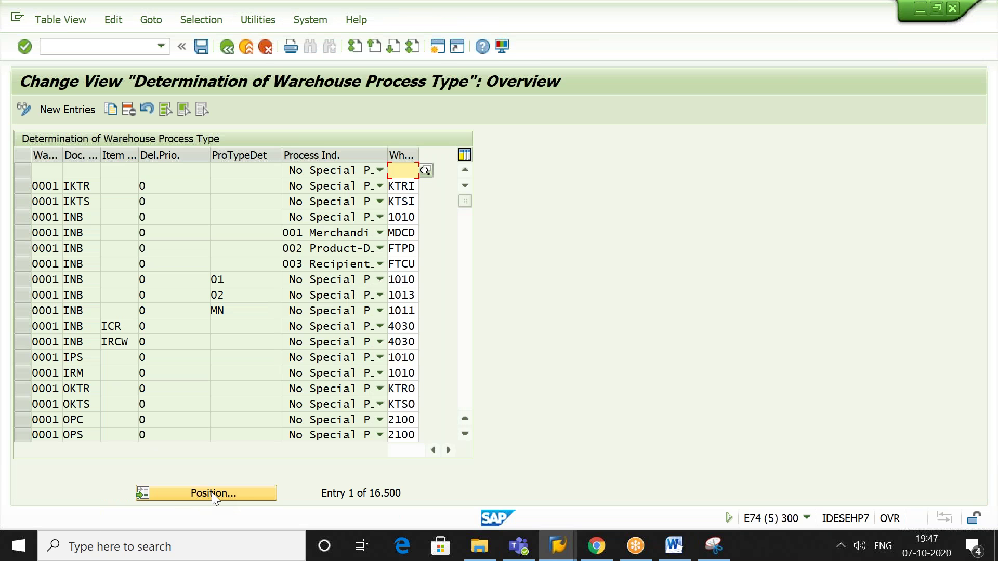
left_click(211, 492)
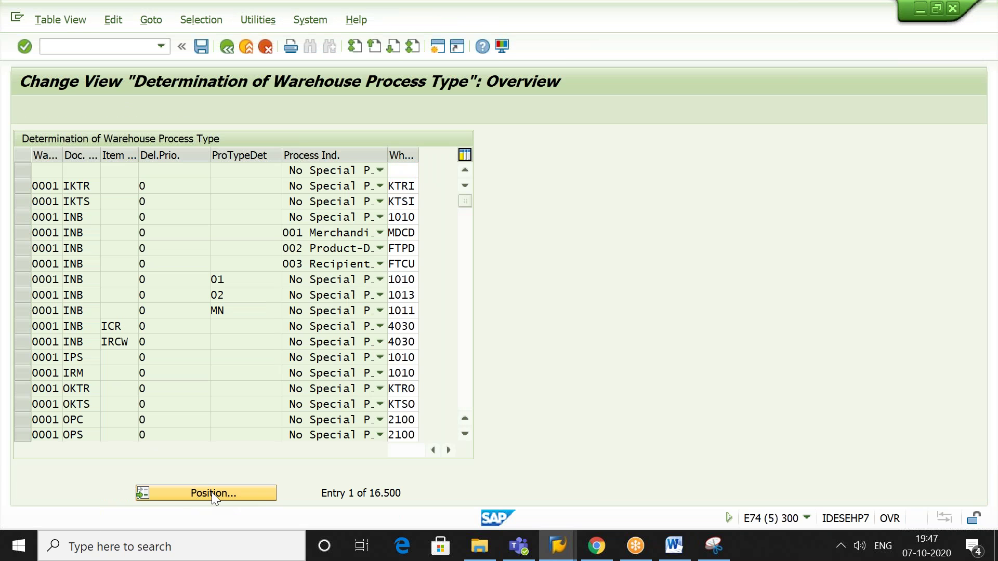
type("2903")
key("Return")
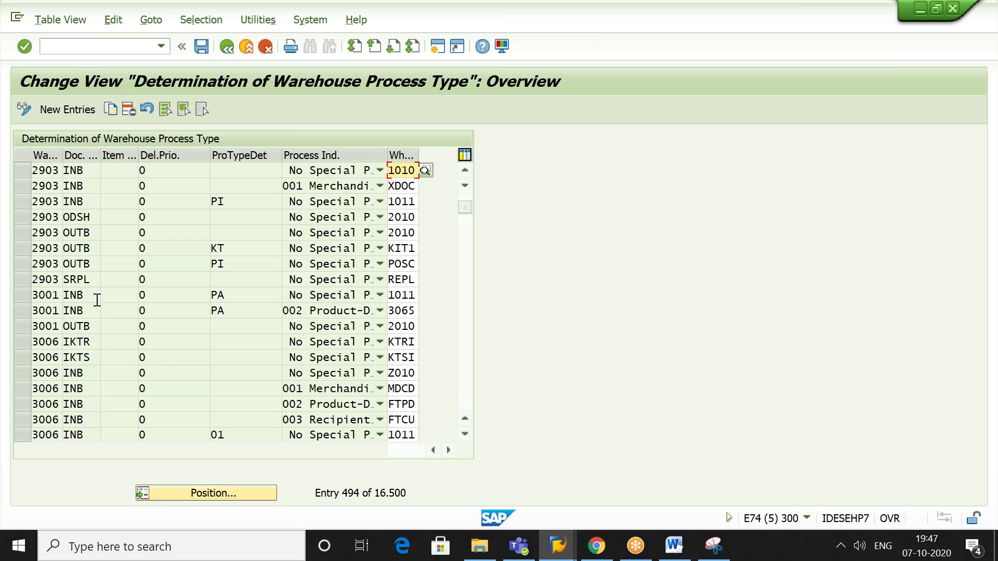
- Restrict the process type determination list to warehouse 2903's SRPL entry, check it, and return to the IMG structure
left_click(22, 282)
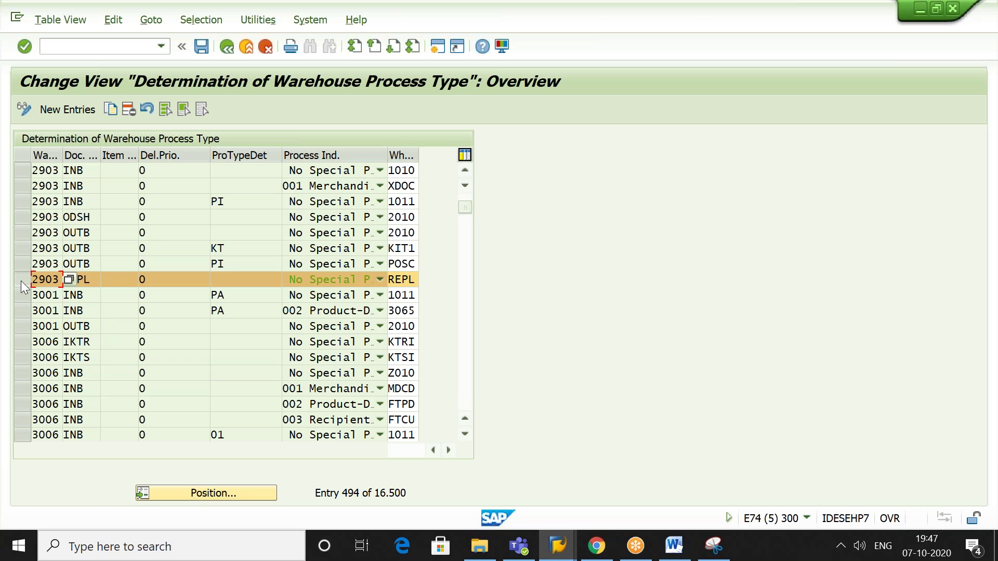
left_click(210, 19)
left_click(222, 61)
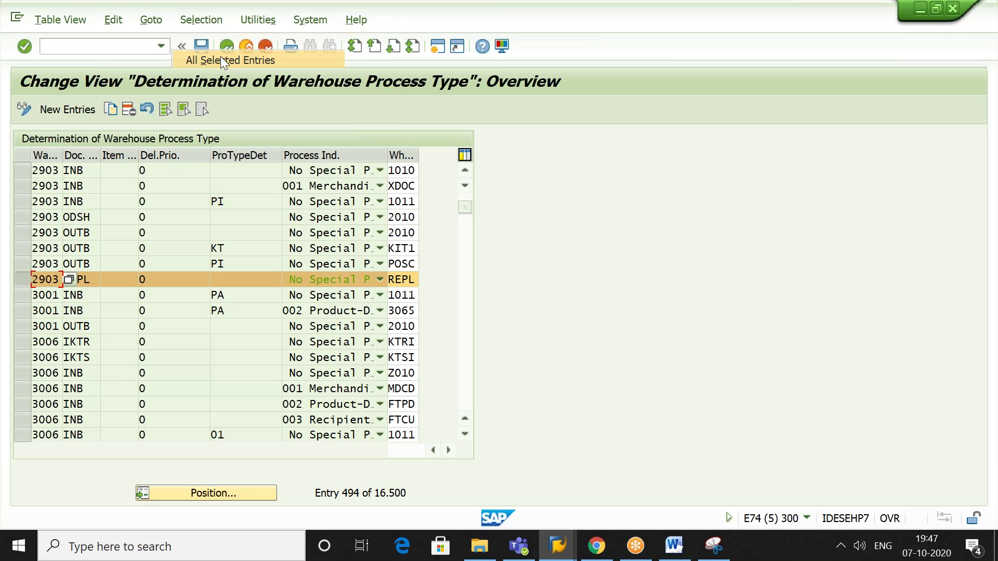
left_click(202, 110)
left_click(189, 170)
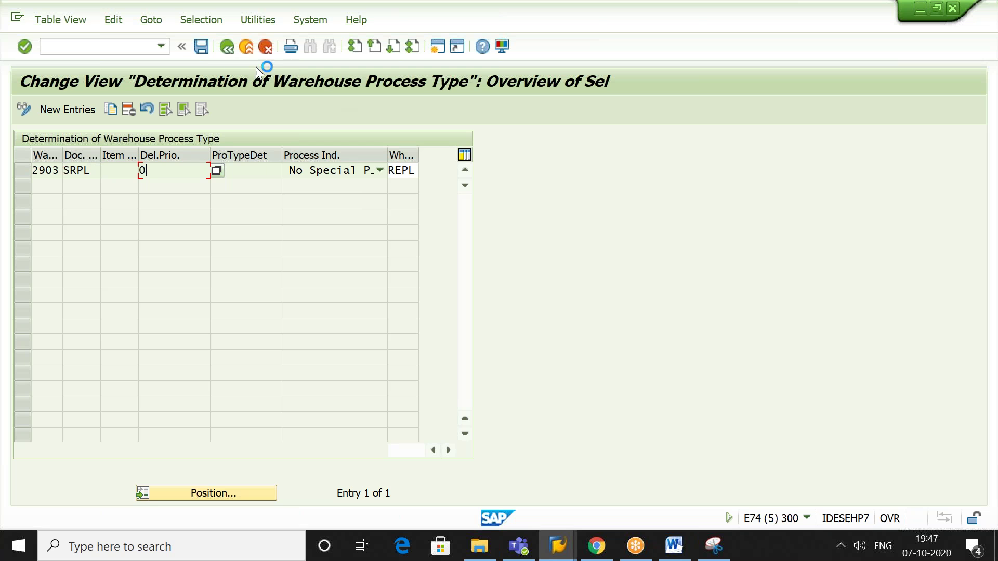
left_click(224, 52)
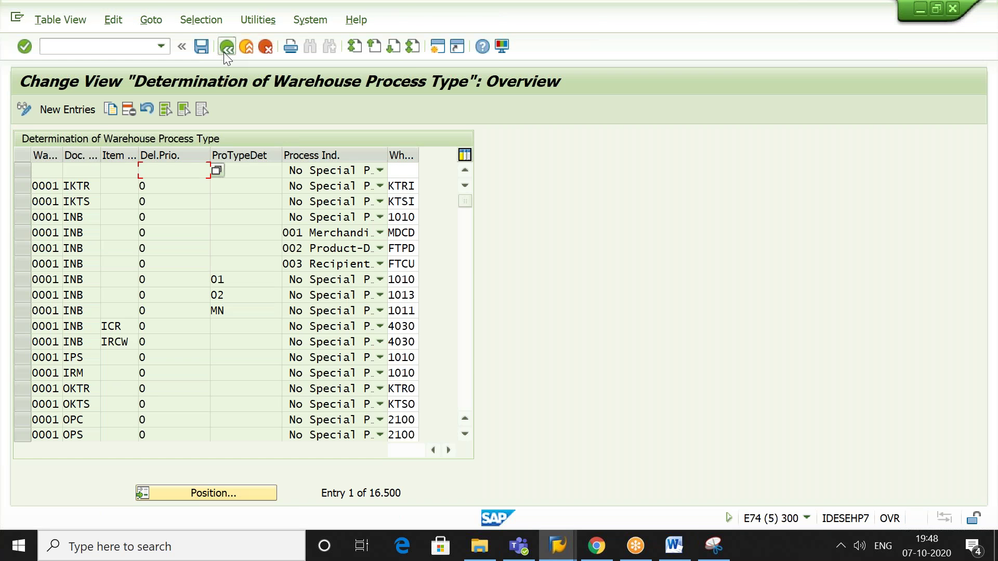
left_click(226, 48)
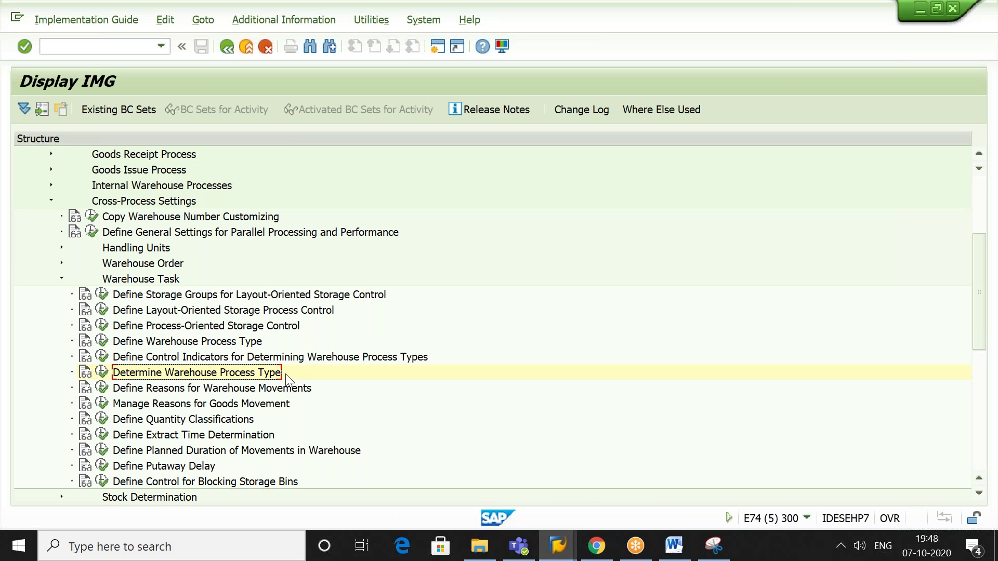
- Collapse Cross-Process Settings and expand Internal Warehouse Processes down to the Replenishment Control activities
key("Left")
key("Left")
key("Left")
key("Left")
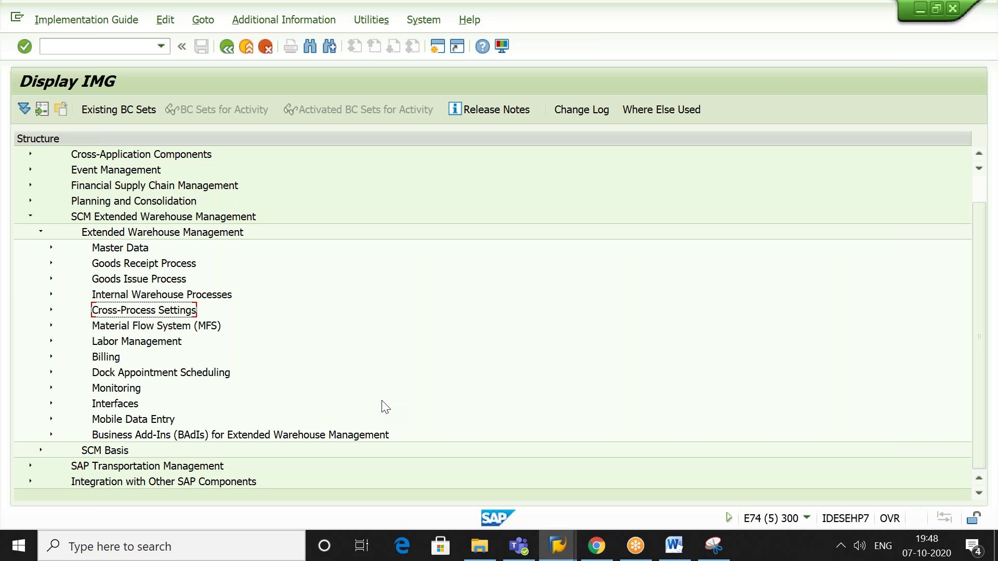
key("Up")
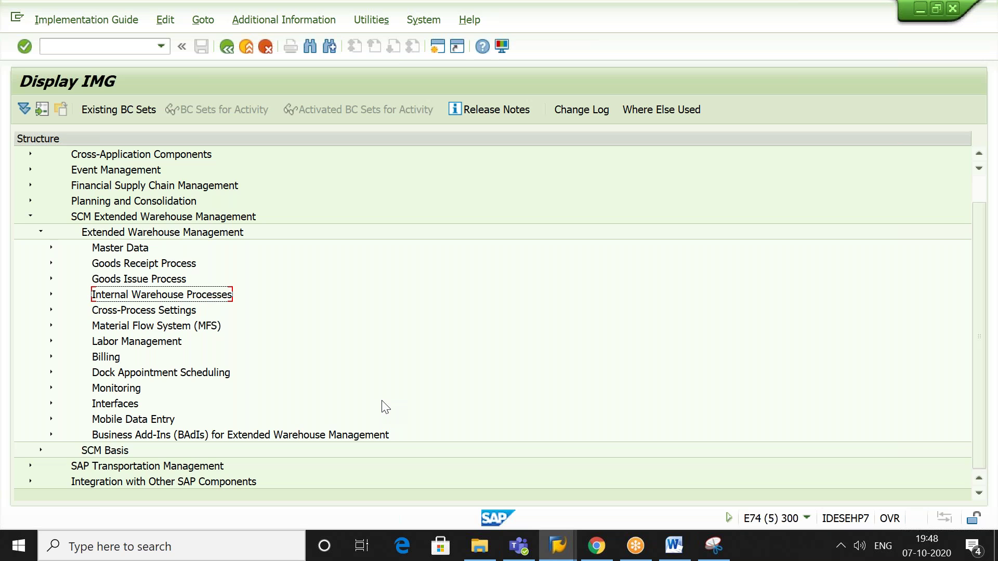
key("Right")
key("Down")
key("Down")
key("Up")
key("Right")
key("Down")
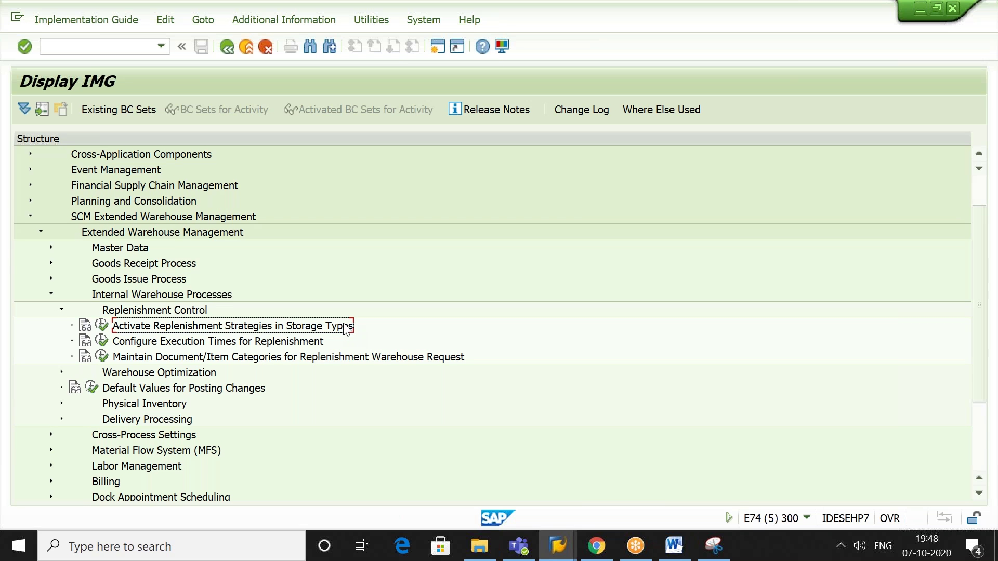
- Open Activate Replenishment Strategies in Storage Types and position the list at warehouse 2903
left_click(102, 327)
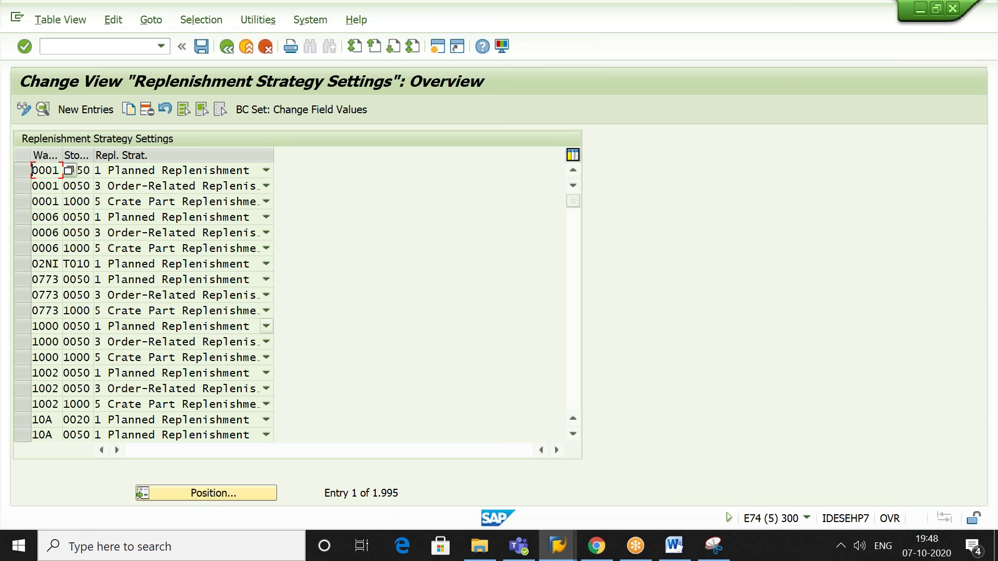
left_click(219, 491)
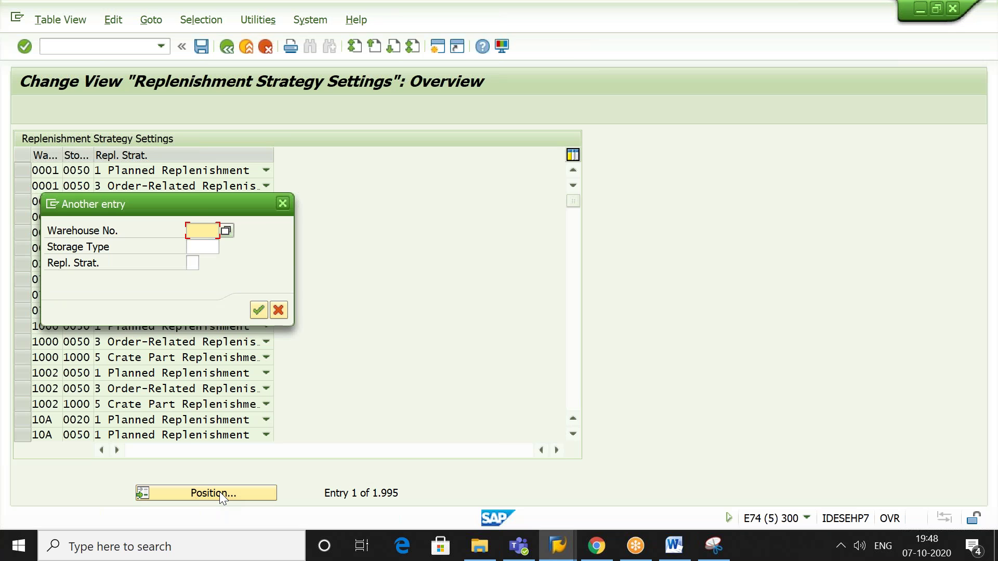
type("2")
key("Down")
key("Return")
key("Return")
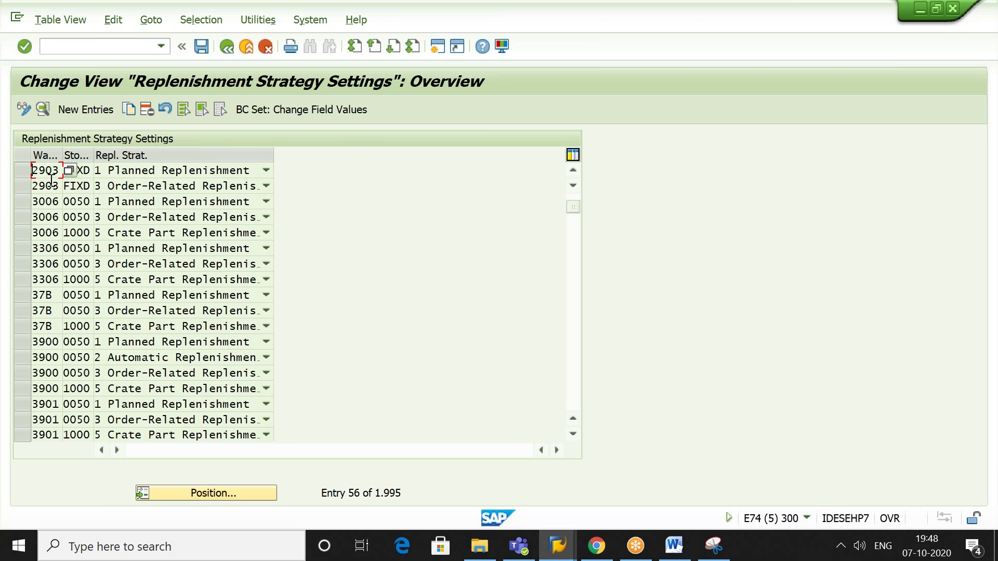
- Display the Planned Replenishment details for warehouse 2903's storage type FIXD and choose Physical Quantity as the quantity type used
left_click(24, 172)
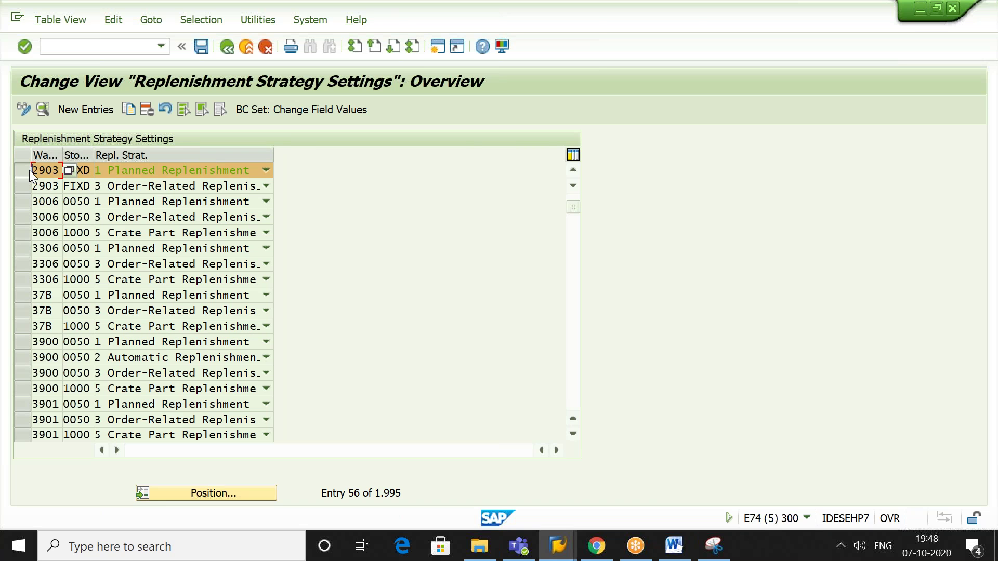
left_click(206, 22)
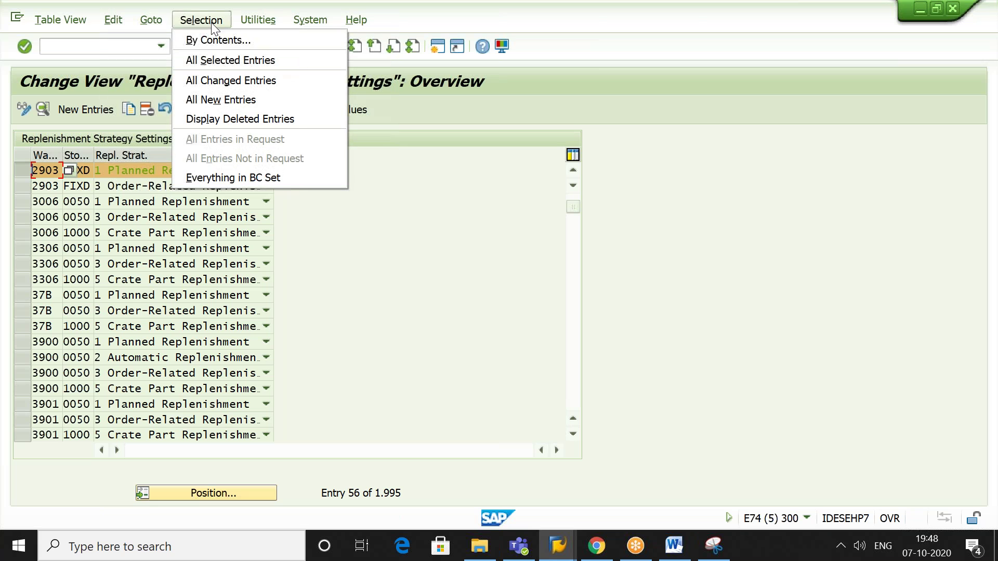
left_click(229, 58)
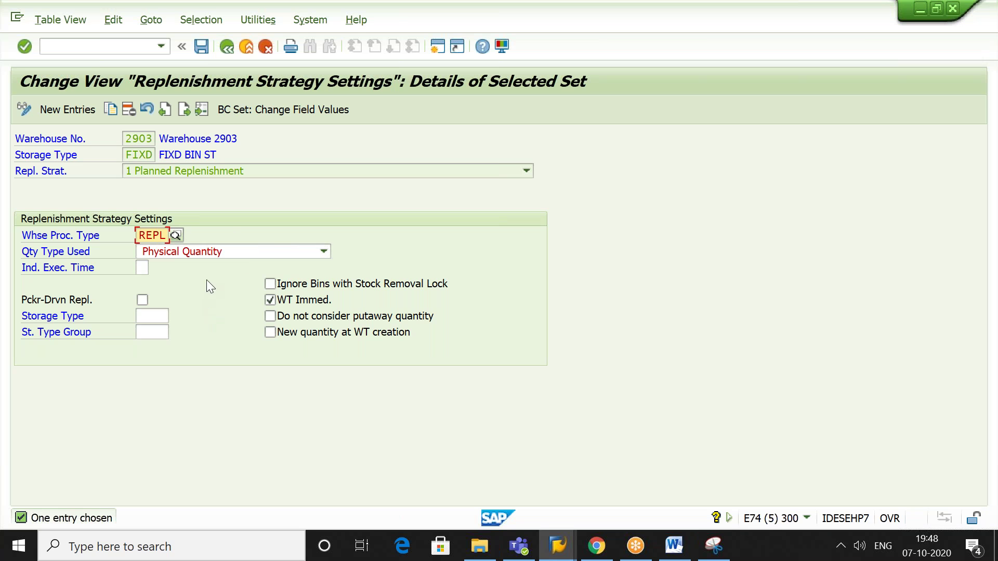
left_click(325, 254)
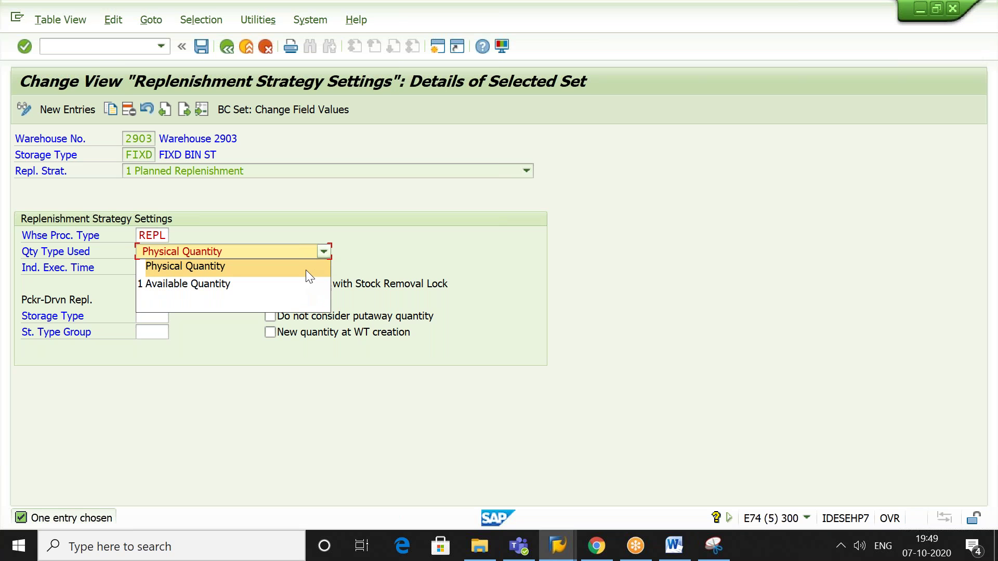
left_click(306, 272)
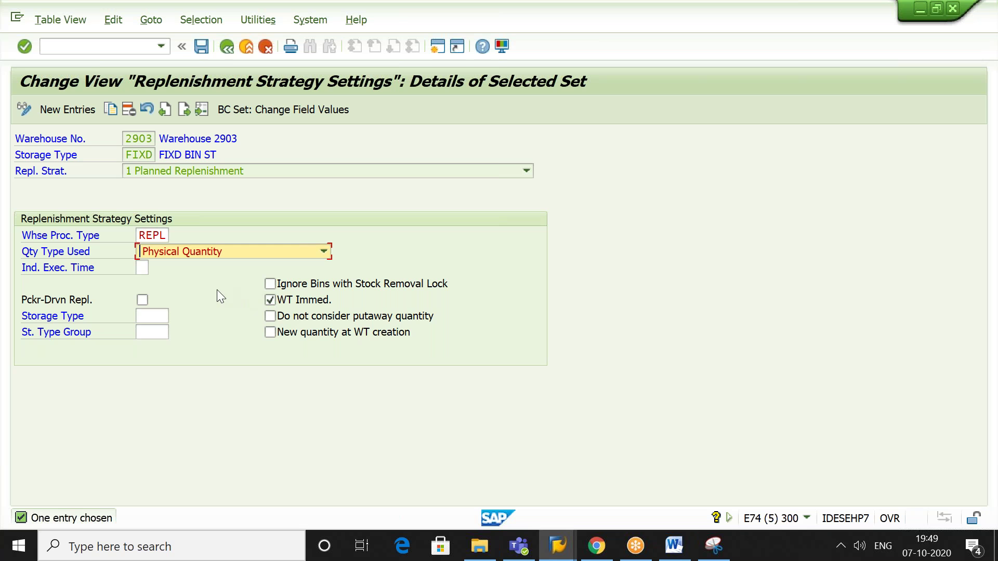
- Return to the IMG, open Maintain Document/Item Categories for Replenishment Warehouse Request, and position the list at warehouse 2903
left_click(226, 47)
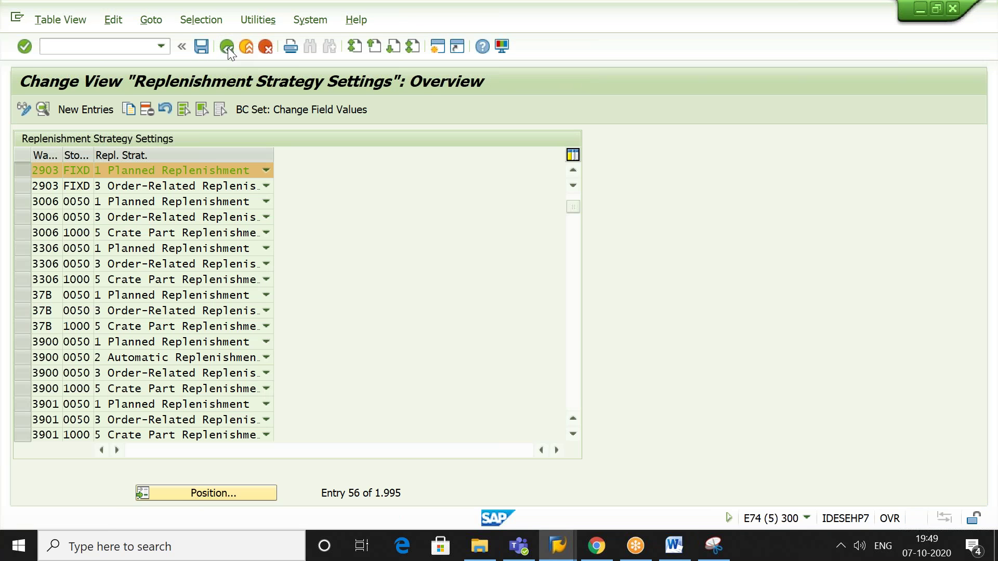
left_click(228, 48)
left_click(213, 359)
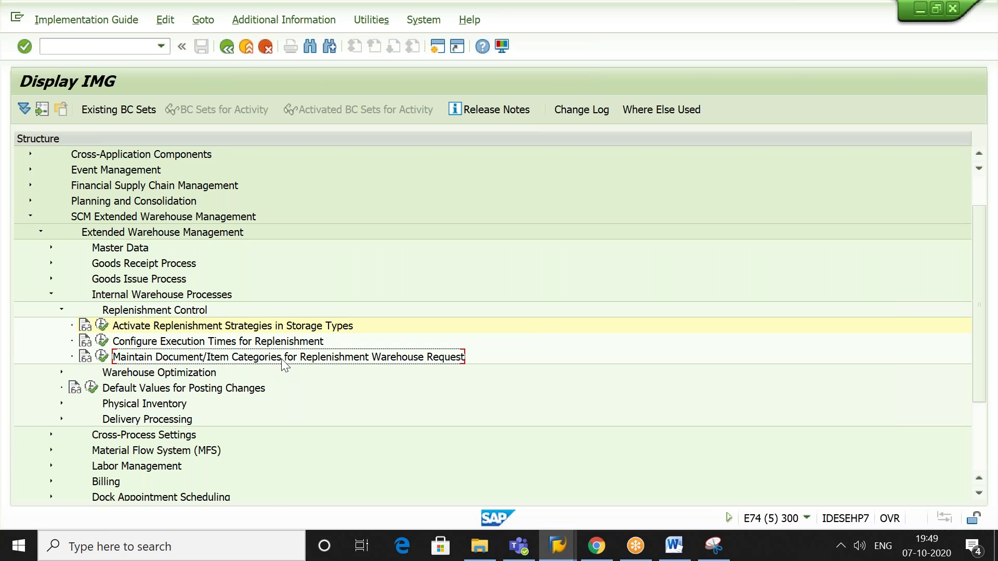
left_click(102, 357)
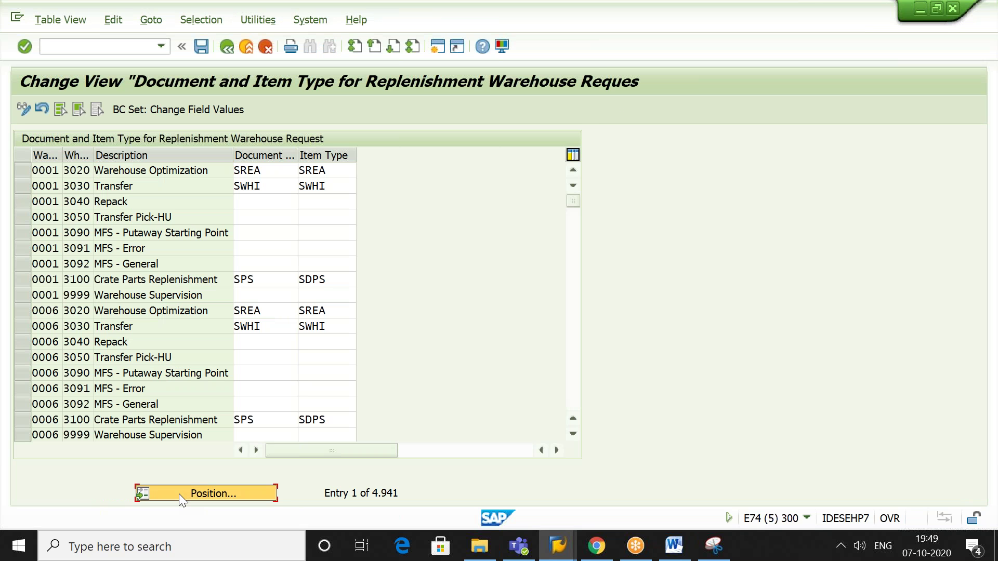
left_click(179, 494)
type("2903")
key("Return")
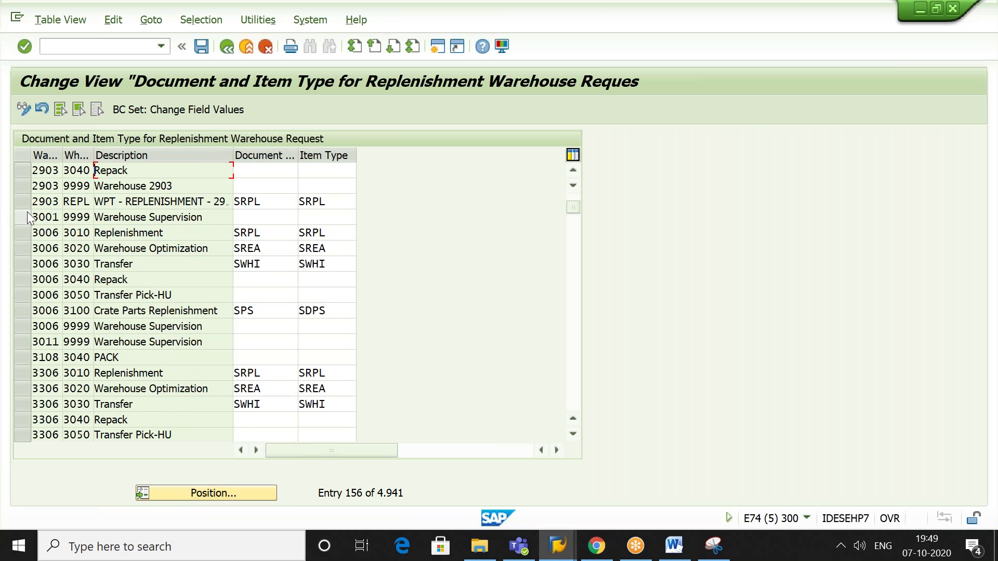
- Restrict the document and item type list to warehouse 2903's REPL entry, check its categories, and return to the IMG structure
left_click(23, 202)
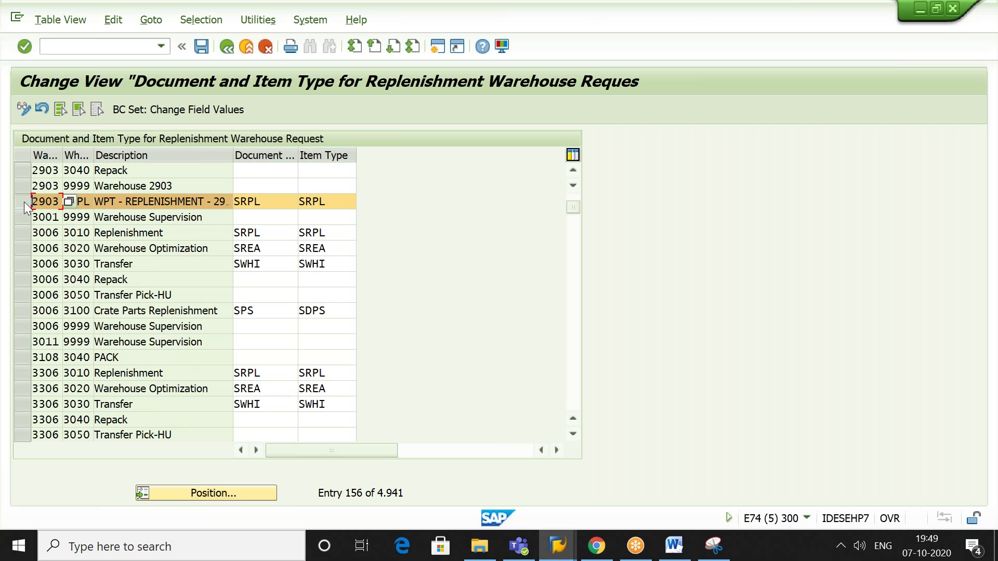
left_click(198, 21)
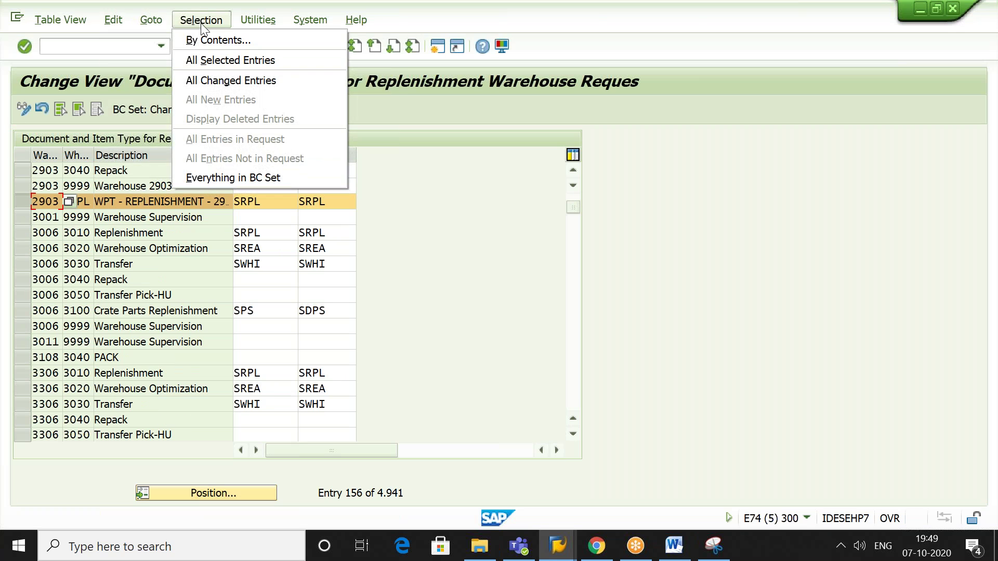
left_click(221, 63)
left_click(95, 110)
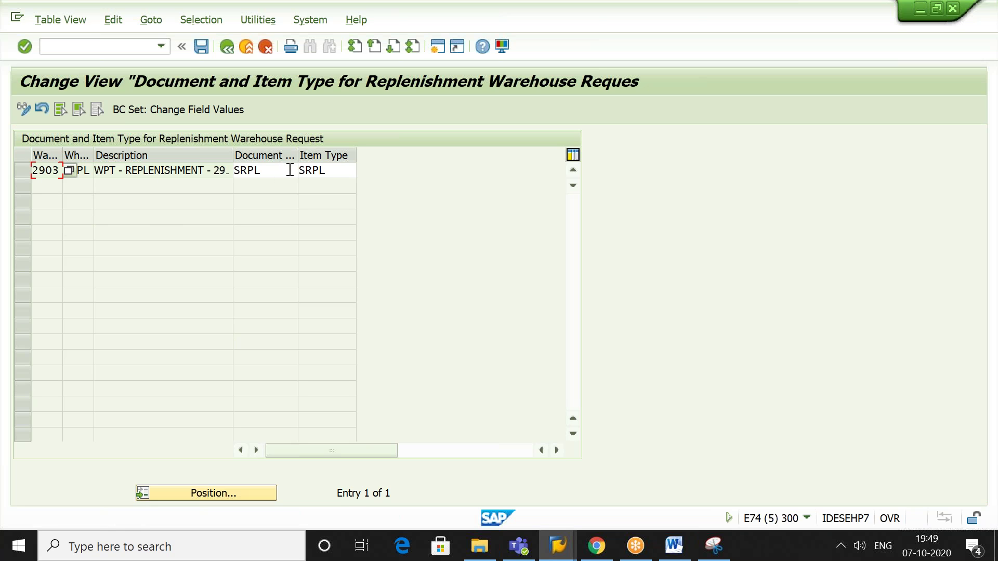
left_click(187, 170)
left_click(223, 51)
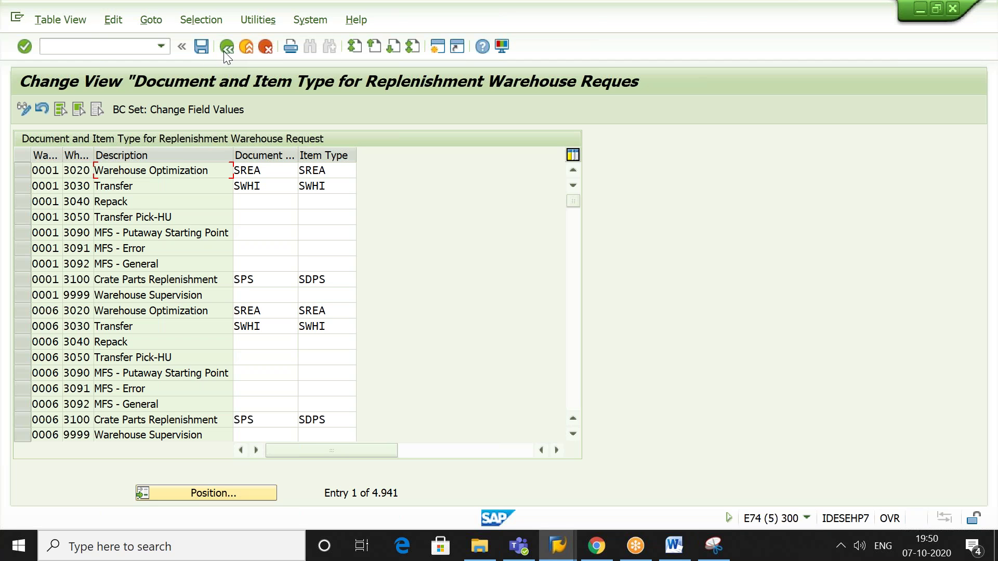
left_click(224, 50)
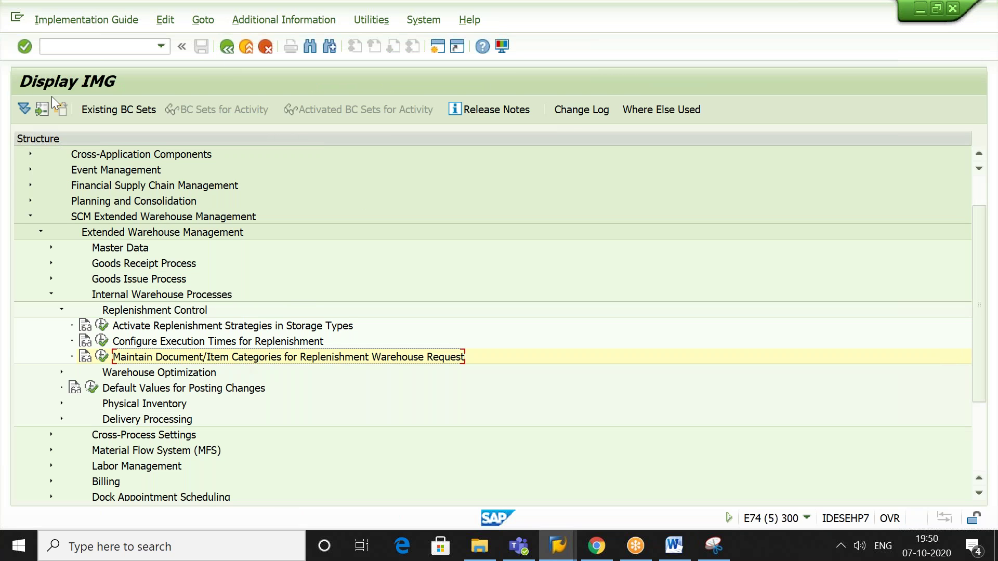
- Leave the IMG for the SAP Easy Access menu and expand Extended Warehouse Management
left_click(137, 45)
type("/N")
key("Return")
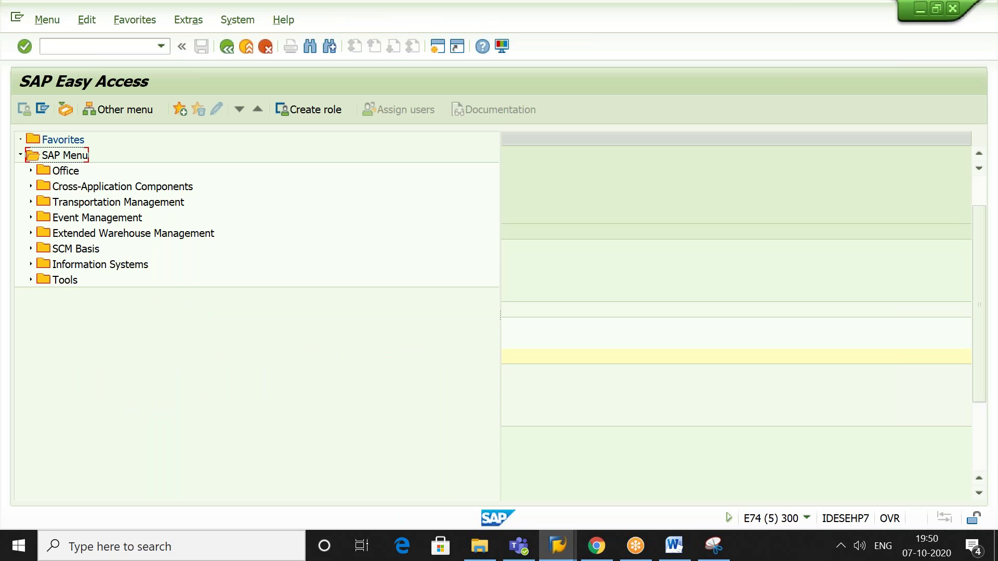
left_click(139, 235)
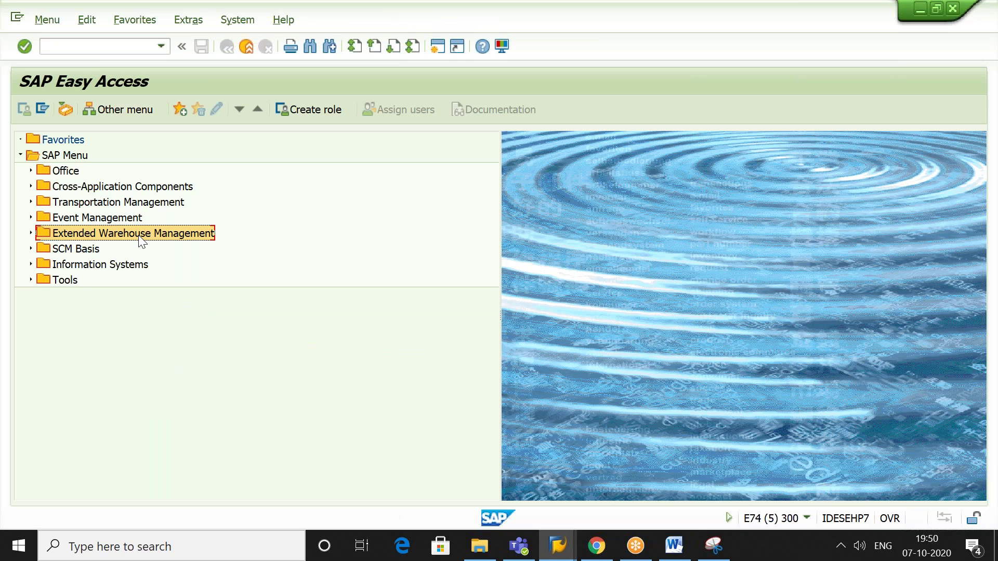
double_click(141, 237)
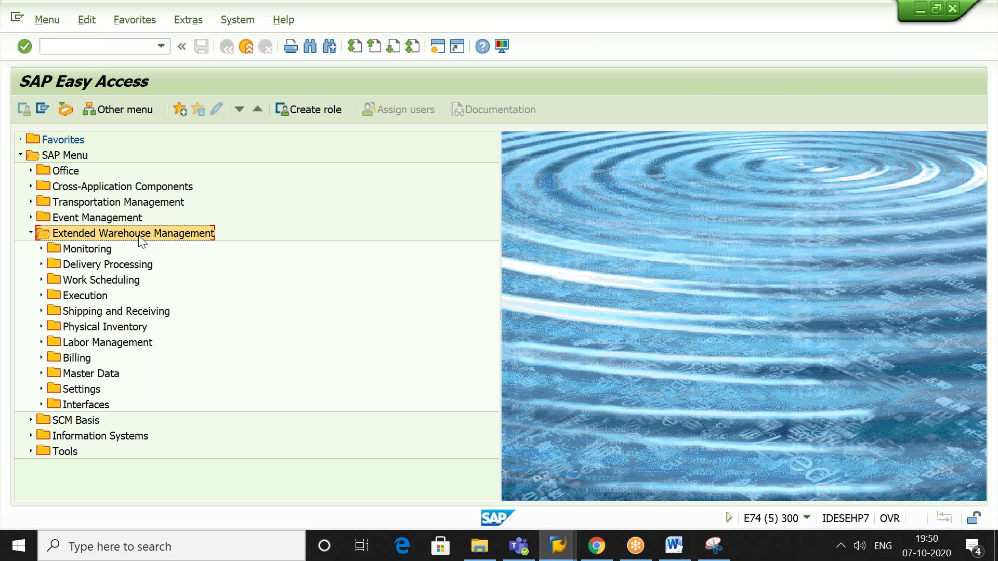
- Expand the Master Data folder under Extended Warehouse Management
key("Down")
key("Down")
key("Down")
key("Down")
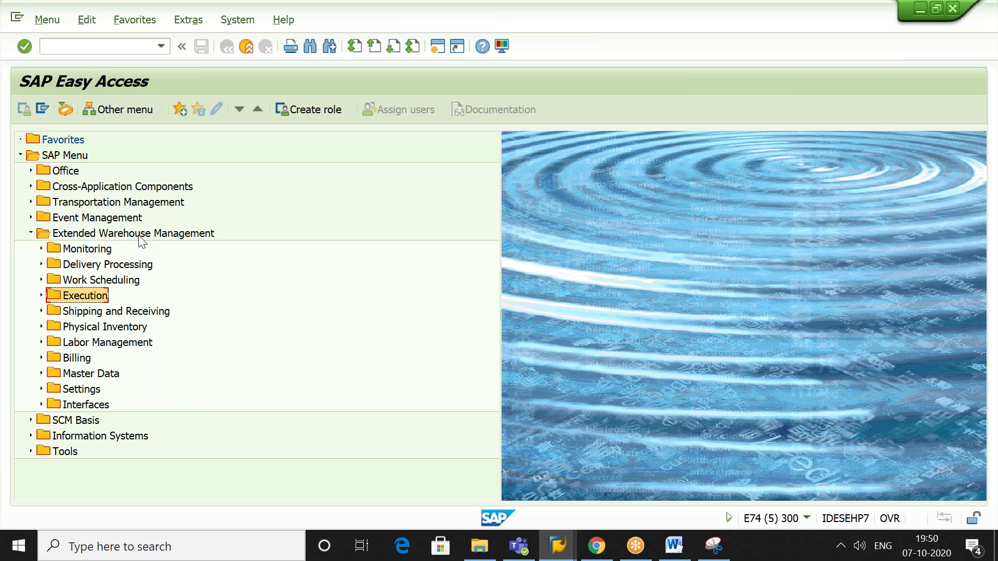
key("Down")
key("Down")
key("Down")
key("Down")
key("Down")
key("Right")
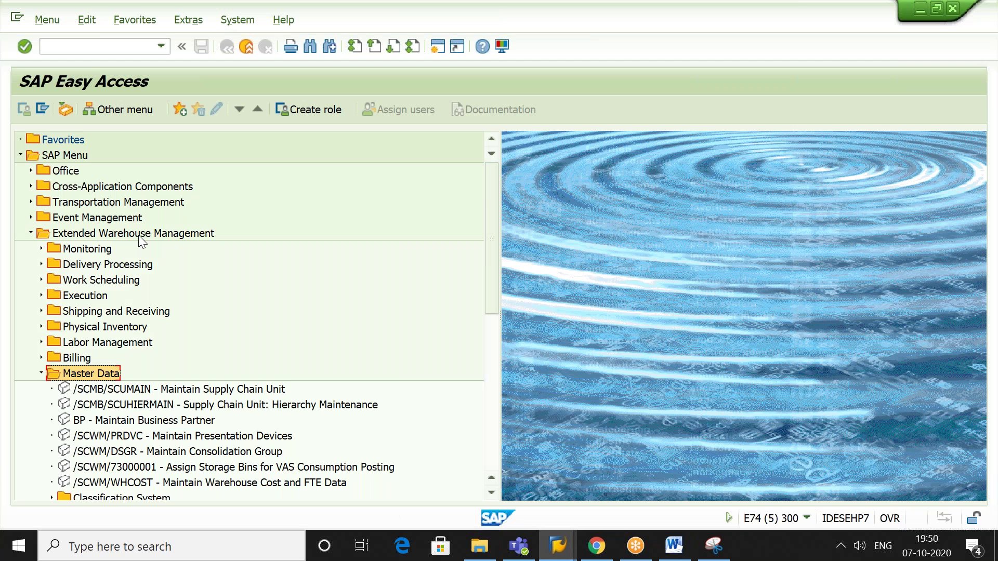
- Expand the Storage Bin folder within Master Data
key("Down")
key("Down")
key("Down")
key("Down")
key("Down")
key("Down")
key("Down")
key("Down")
key("Down")
key("Down")
key("Down")
key("Down")
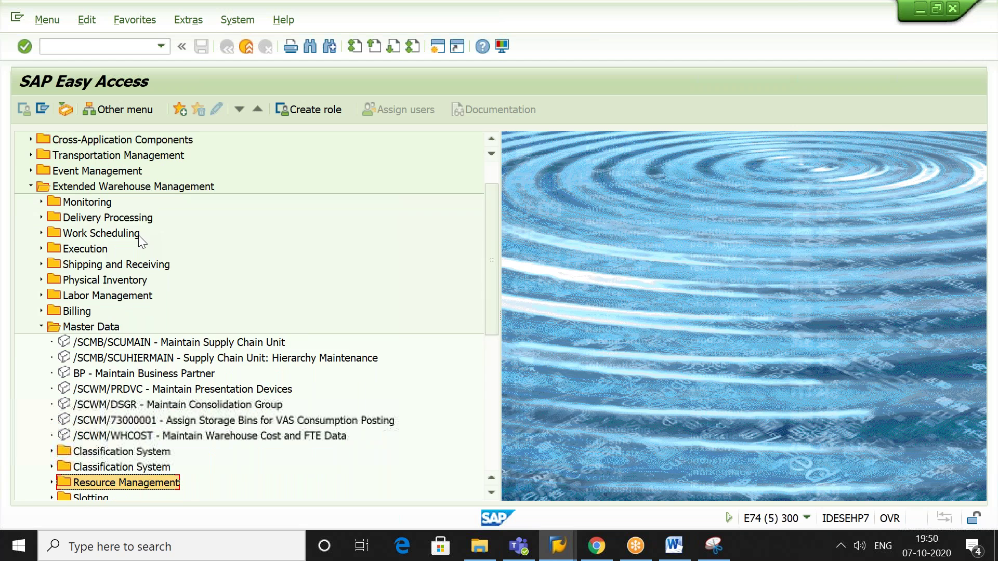
key("Up")
key("Right")
- Look through the Storage Bin transactions for fixed bin assignment and select /SCWM/BINMAT - Maintain Fixed Storage Bin
key("Down")
key("Down")
key("Down")
key("Down")
key("Down")
key("Down")
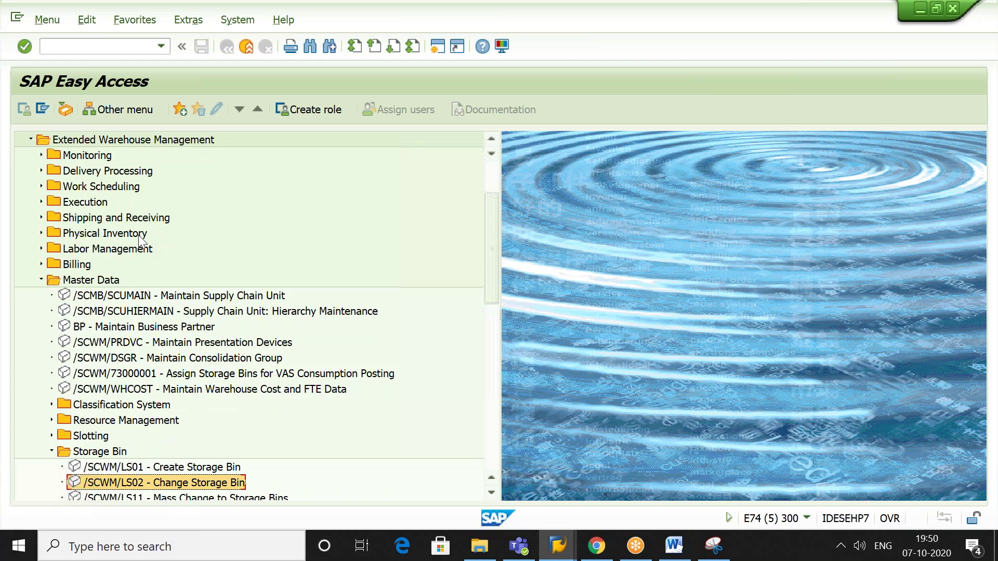
key("Down")
key("Down")
key("Down")
key("Down")
key("Down")
key("Down")
key("Down")
key("Up")
key("Up")
key("Up")
key("Down")
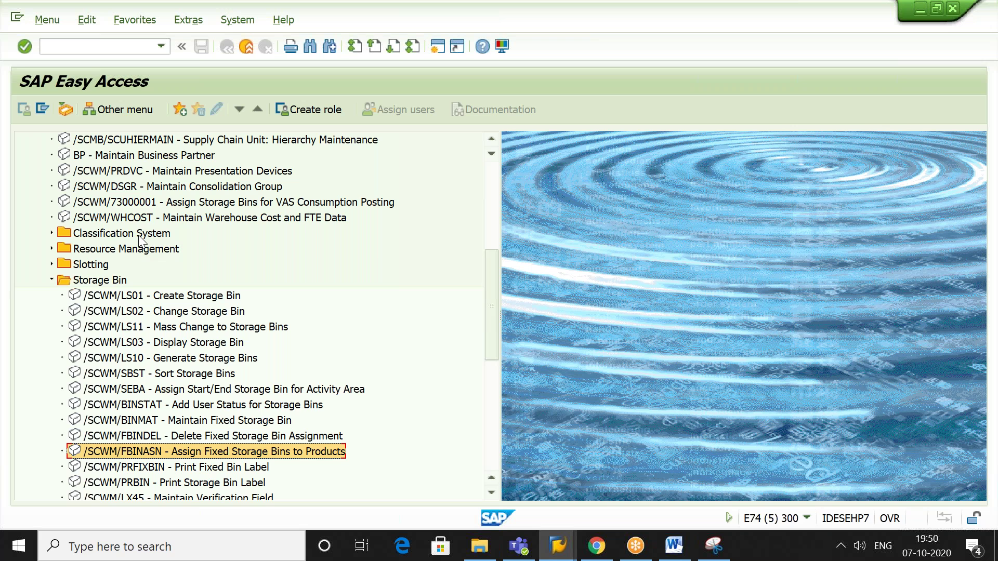
left_click(238, 423)
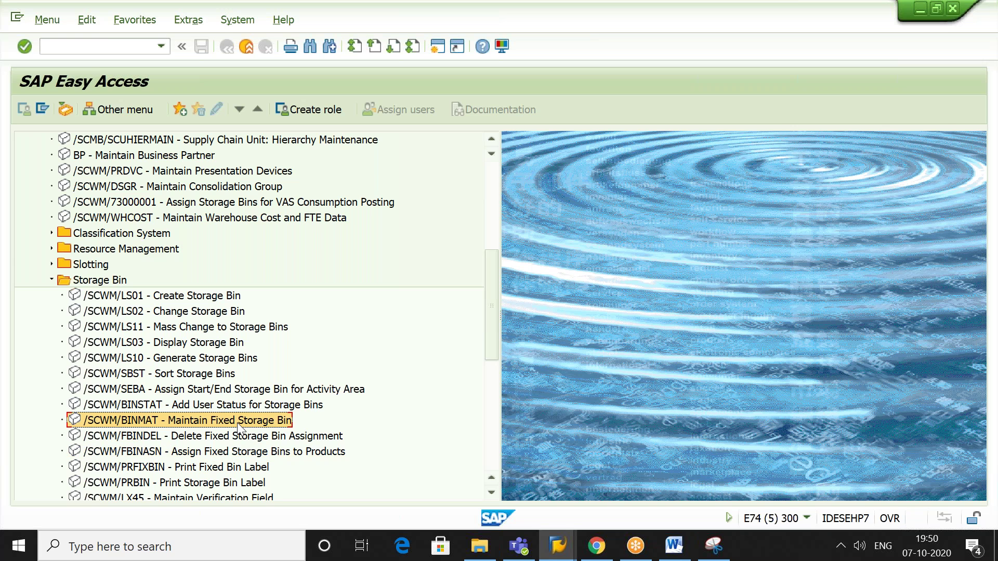
left_click(235, 457)
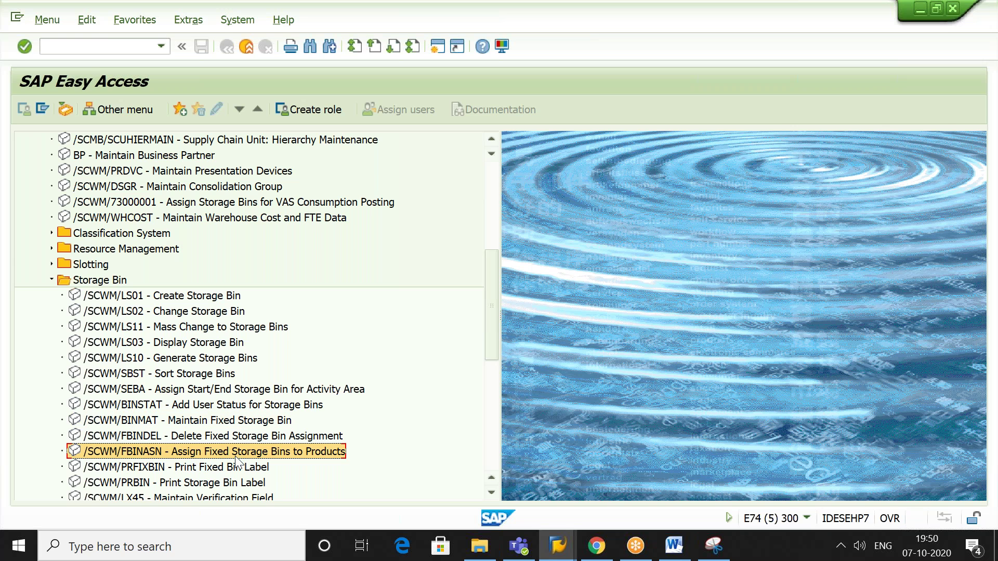
left_click(239, 422)
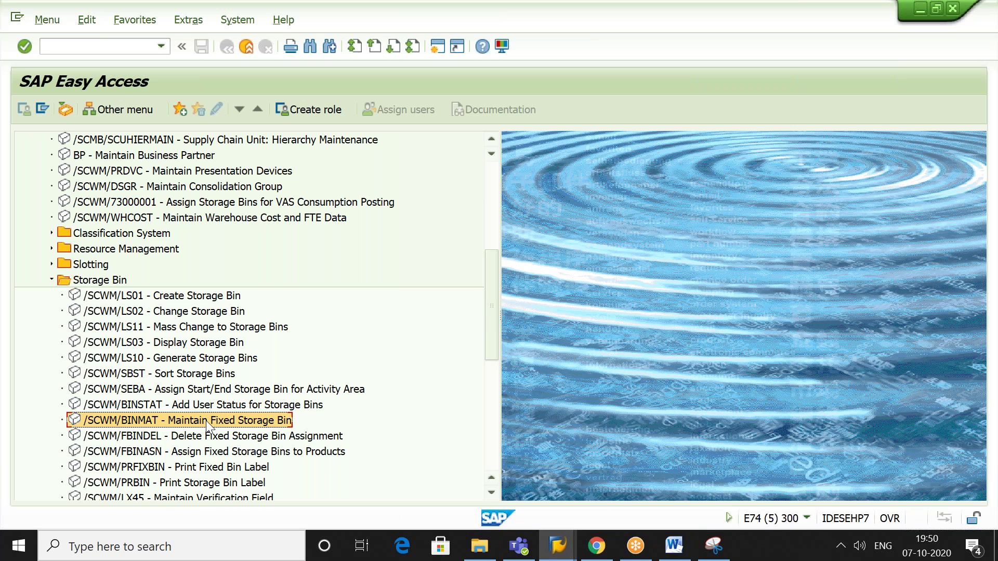
- Open a new session, start SPRO and display the SAP Customizing Implementation Guide there
left_click(437, 48)
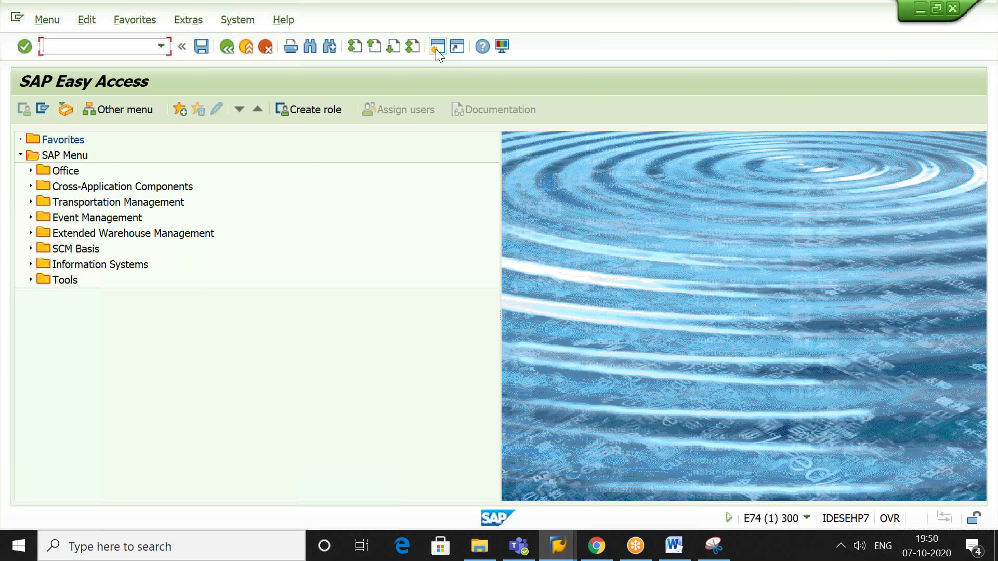
type("SPRO")
key("Return")
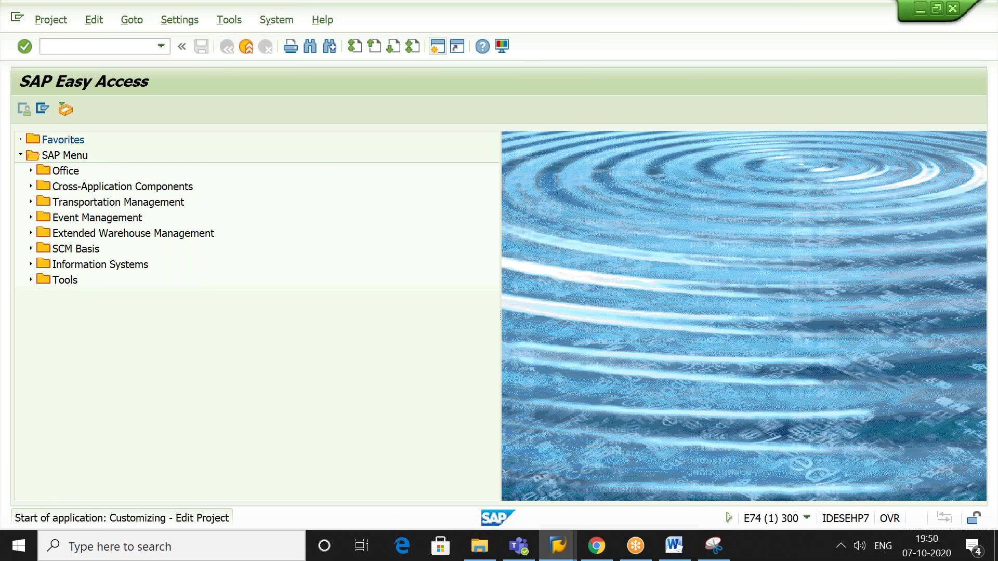
left_click(66, 108)
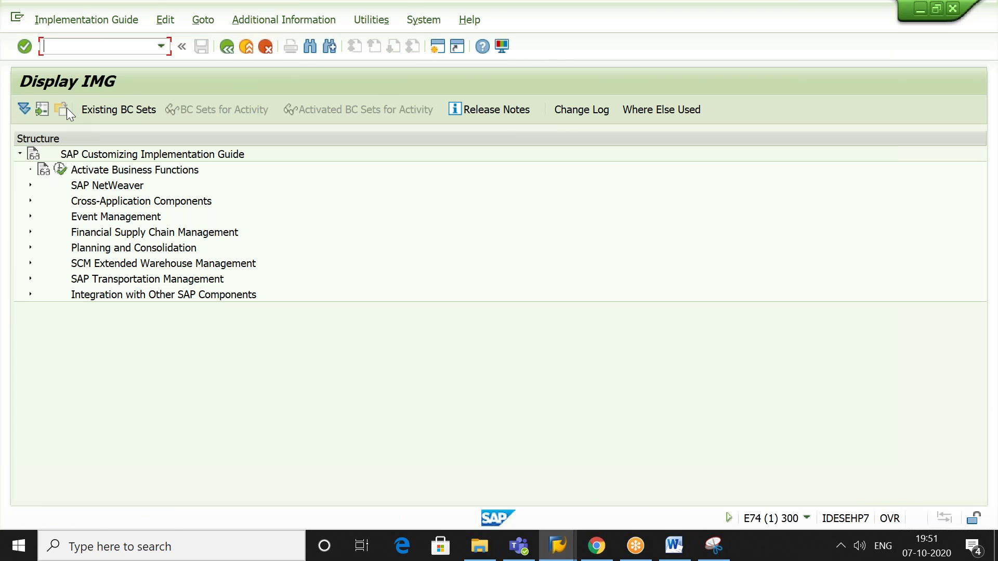
key("alt+Tab")
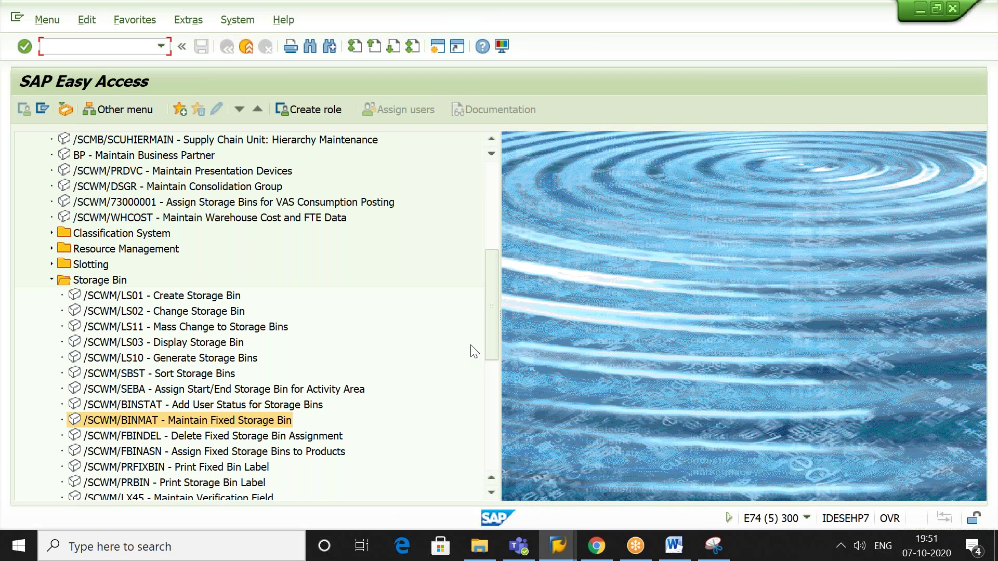
key("alt+Tab")
- Expand SCM Extended Warehouse Management down to its Master Data activities and open Define Storage Type
left_click(241, 265)
double_click(240, 265)
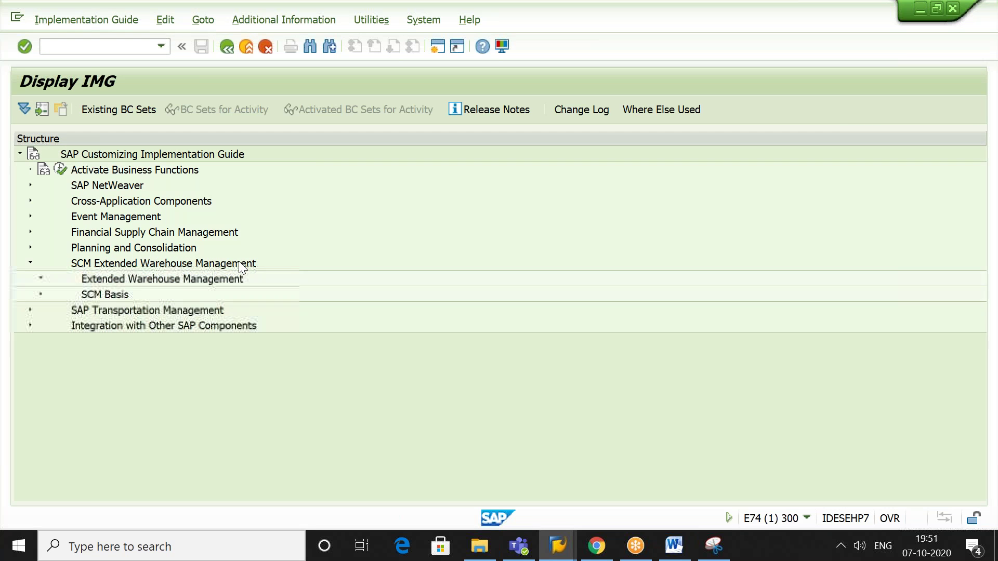
double_click(241, 279)
key("Down")
key("Down")
key("Down")
key("Down")
key("Down")
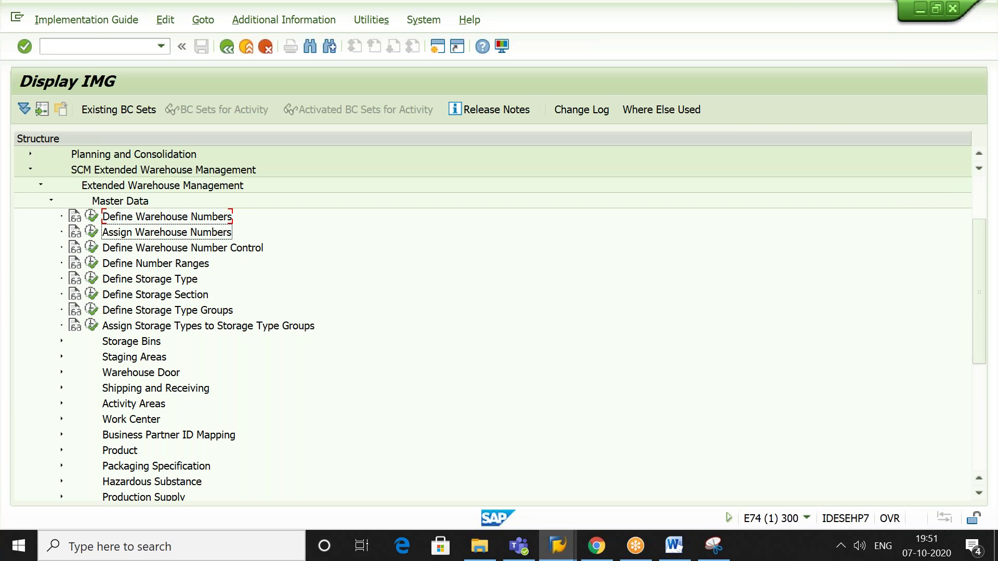
left_click(92, 279)
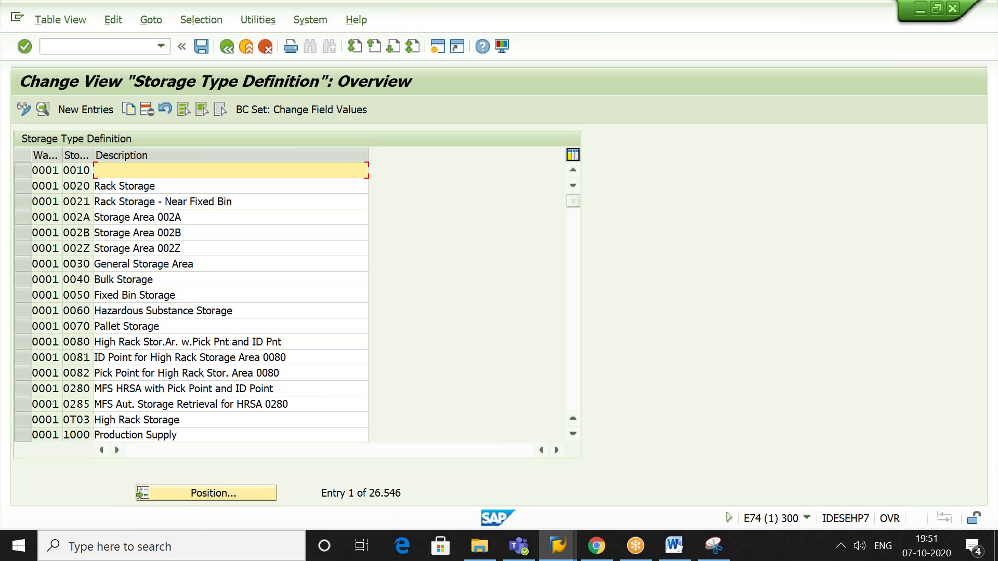
- Position the storage type list at warehouse 2903 and open the details of storage type FIXD
left_click(199, 494)
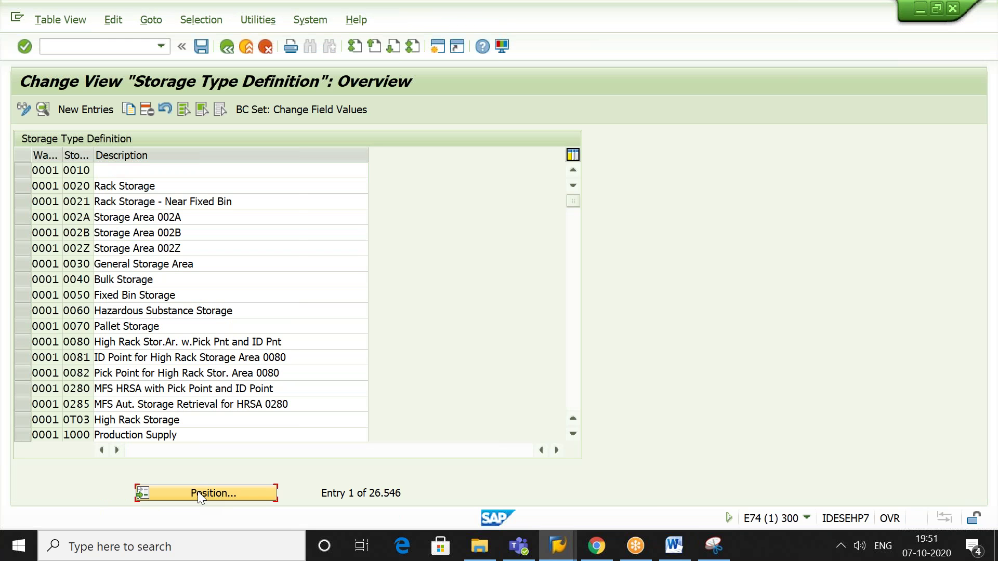
type("2903")
key("Return")
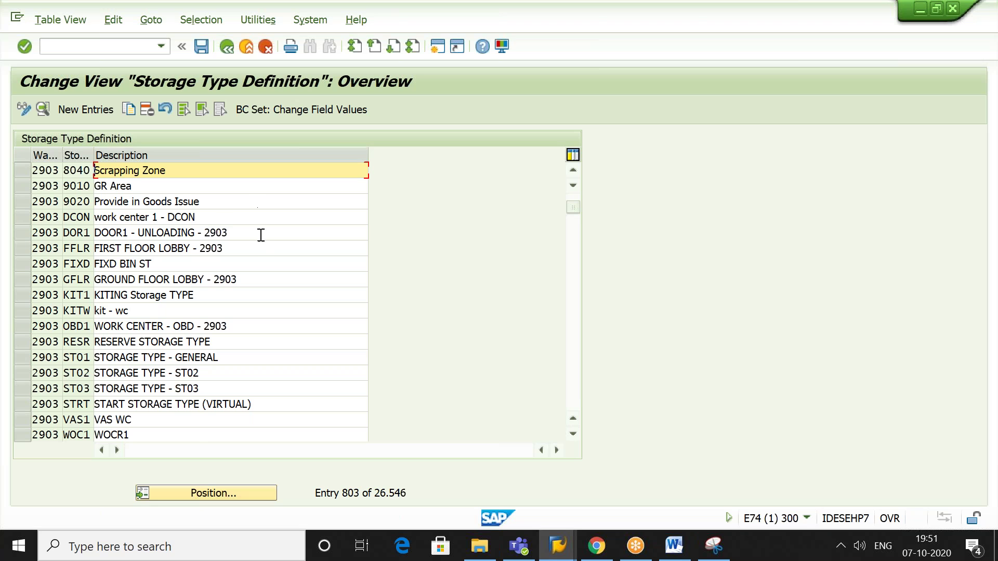
left_click(267, 264)
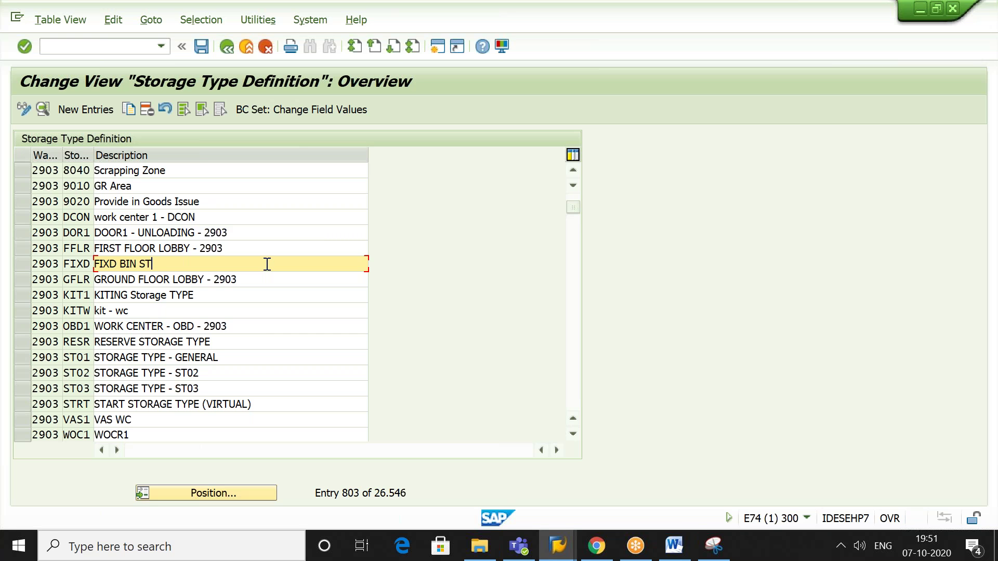
double_click(177, 265)
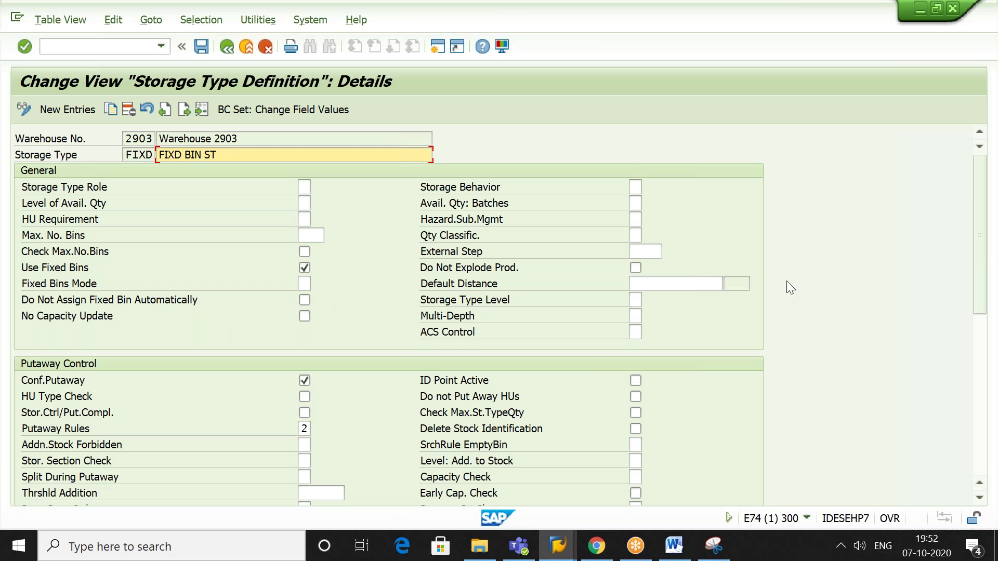
- Choose putaway rule 2, Addition to Existing Stock/Empty Bin, for storage type FIXD and view its settings down to Replenishment
left_click_drag(979, 210, 983, 254)
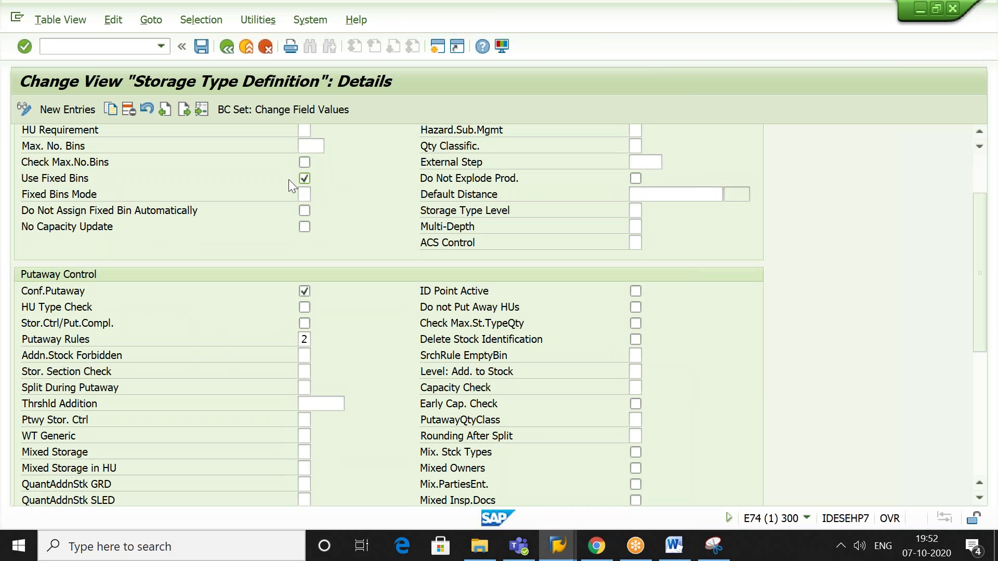
left_click(306, 339)
left_click(317, 342)
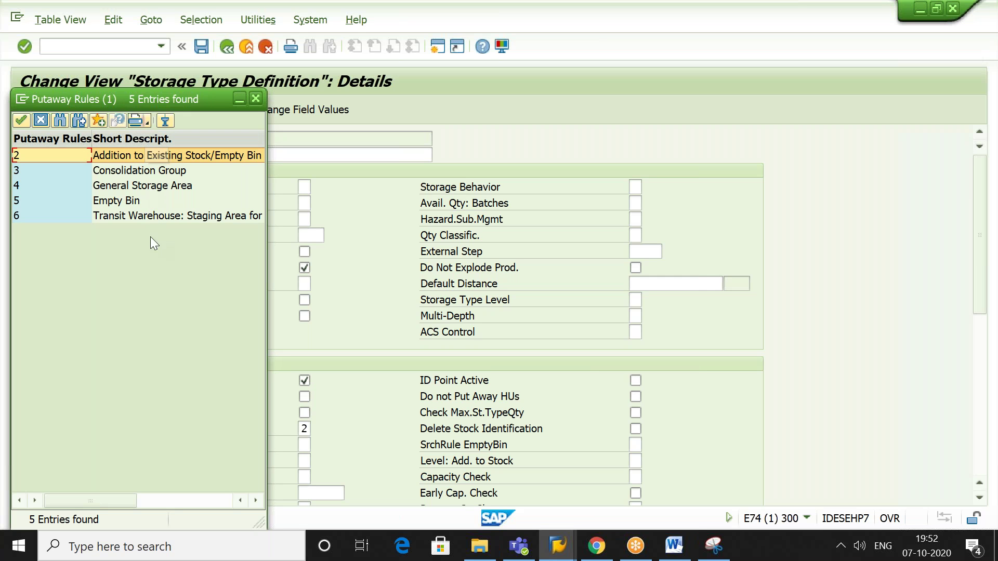
double_click(161, 157)
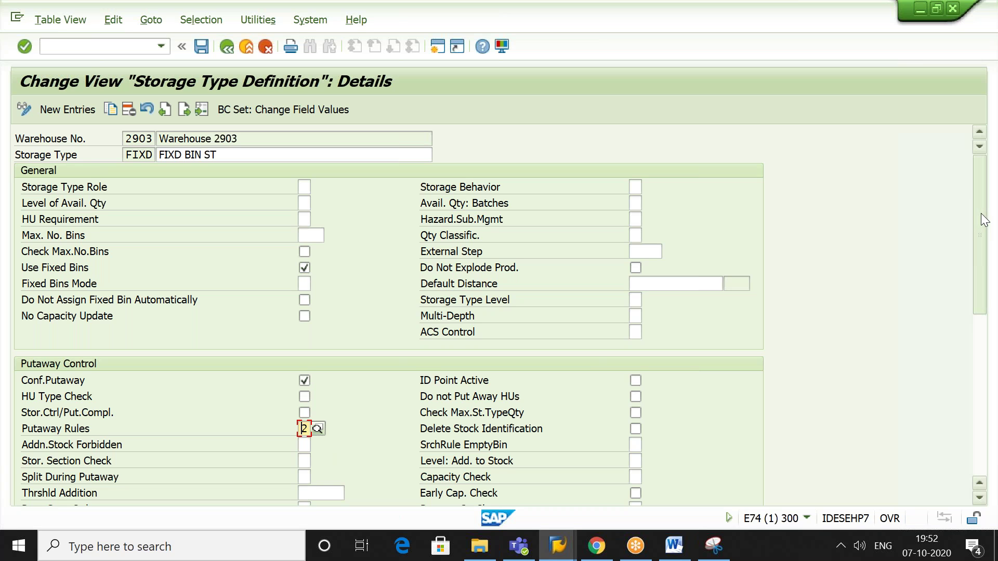
left_click_drag(980, 237, 974, 465)
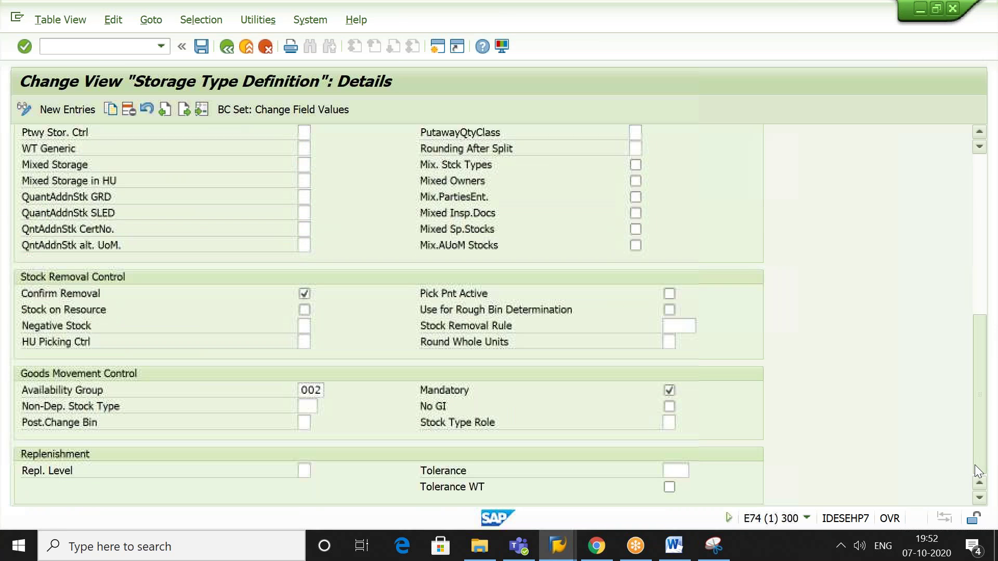
- Look up the possible replenishment levels for storage type FIXD and leave the level unset
left_click(302, 467)
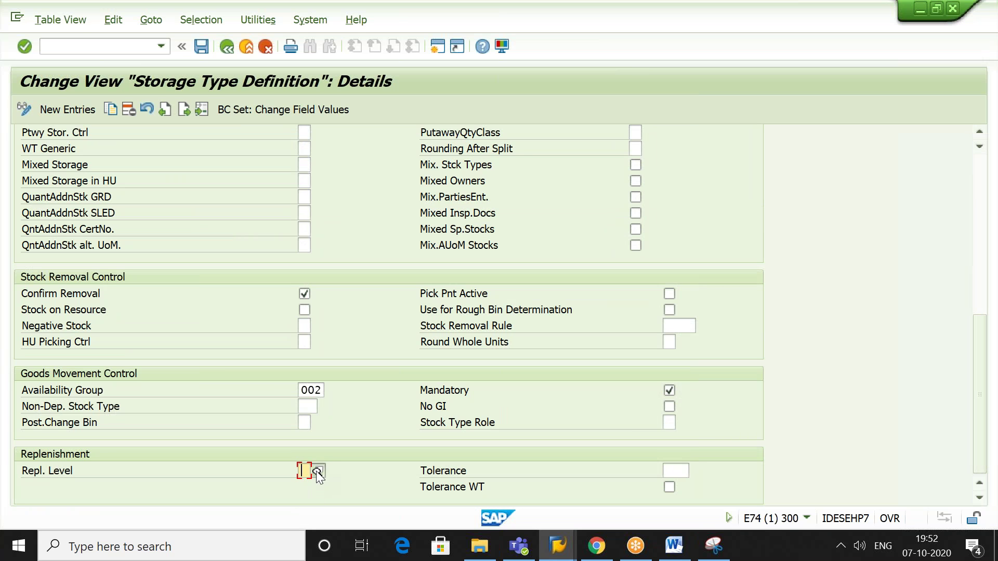
key("F4")
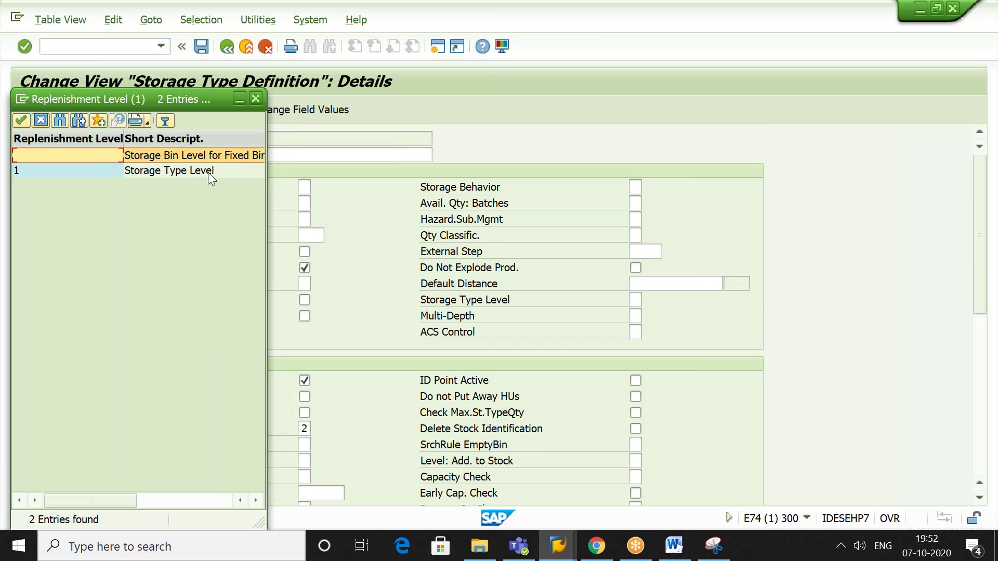
left_click(254, 102)
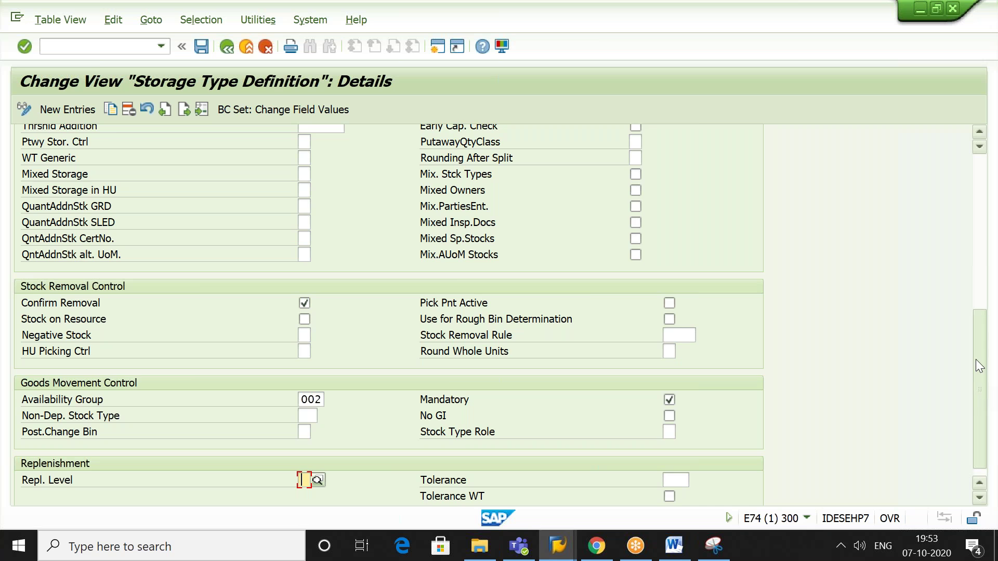
left_click_drag(975, 360, 971, 193)
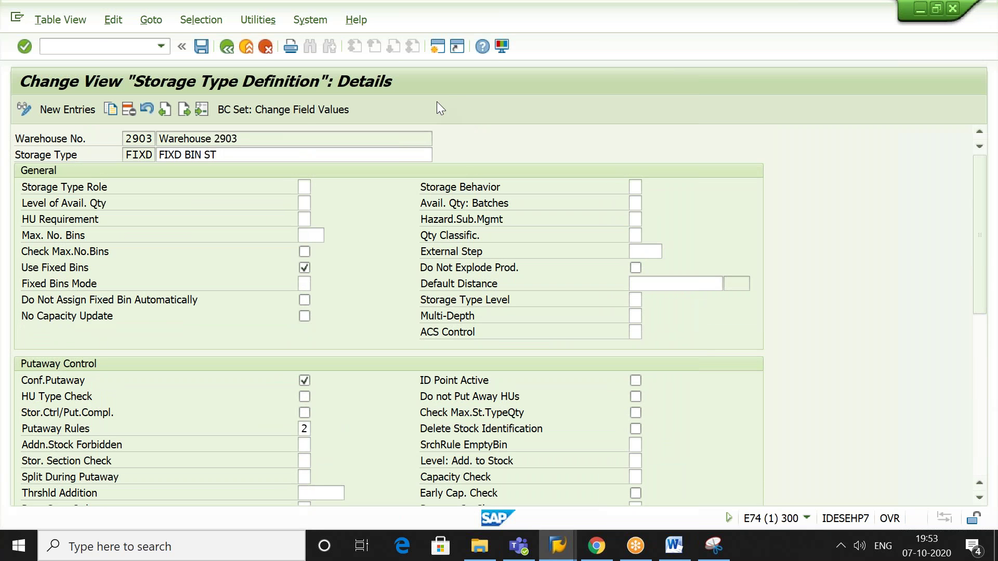
- Return from the storage type definition to the Implementation Guide without saving the changes
left_click(228, 51)
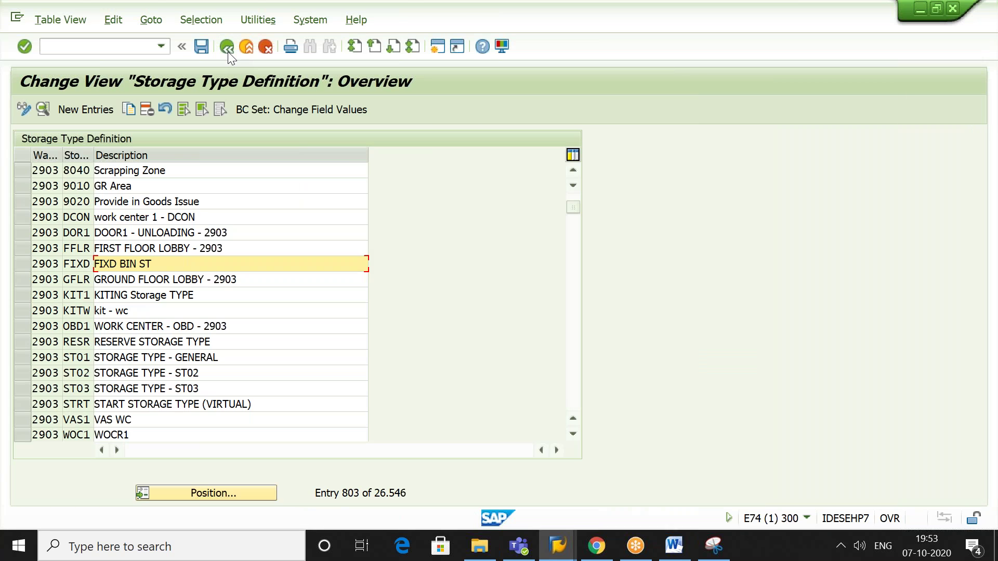
left_click(228, 51)
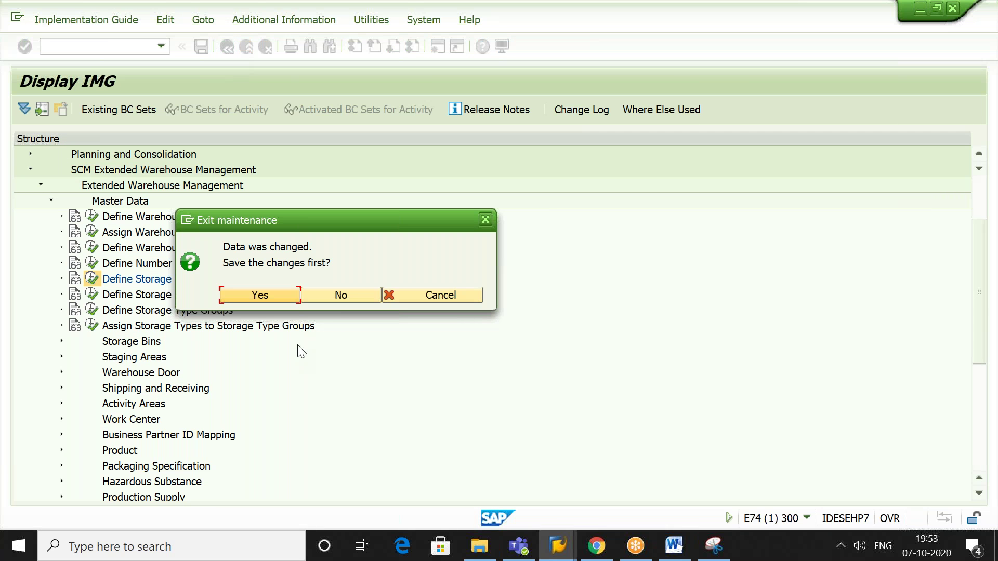
left_click(364, 294)
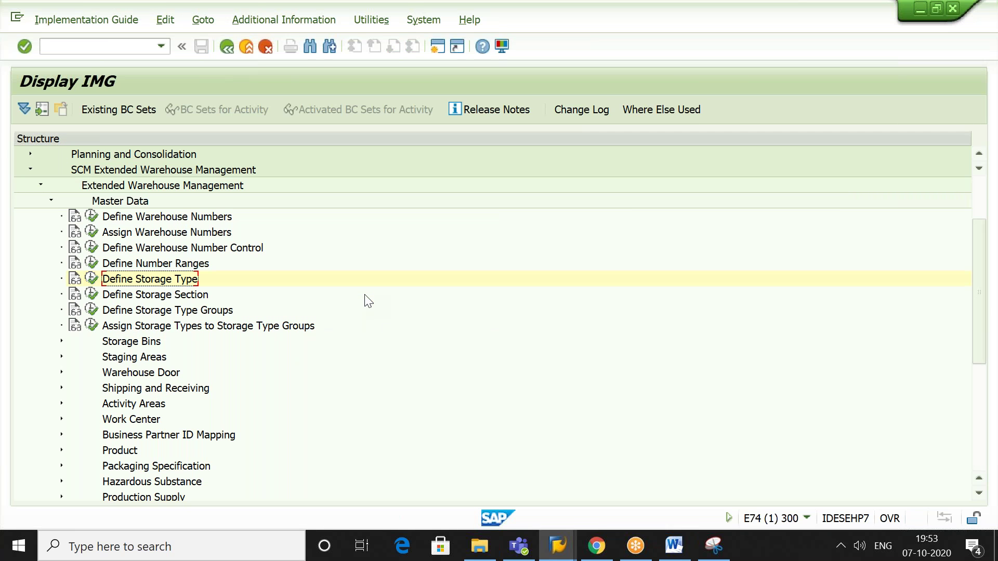
- Locate Define Warehouse Number Control under Master Data and add "Define Warehouse Number Control" as the next heading in the REPLENISHMENT Word document
key("Left")
key("Left")
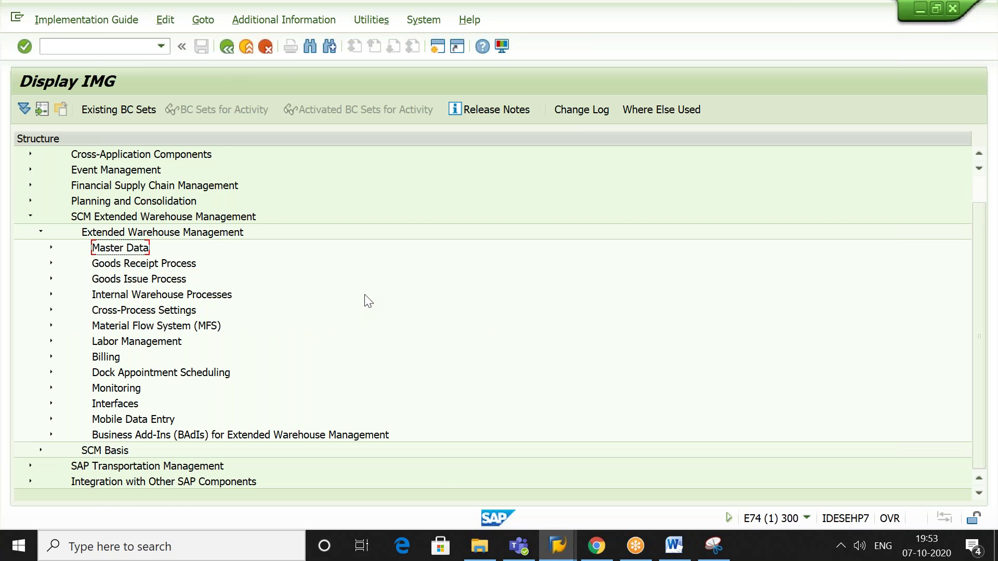
key("Right")
key("Down")
key("Down")
key("Down")
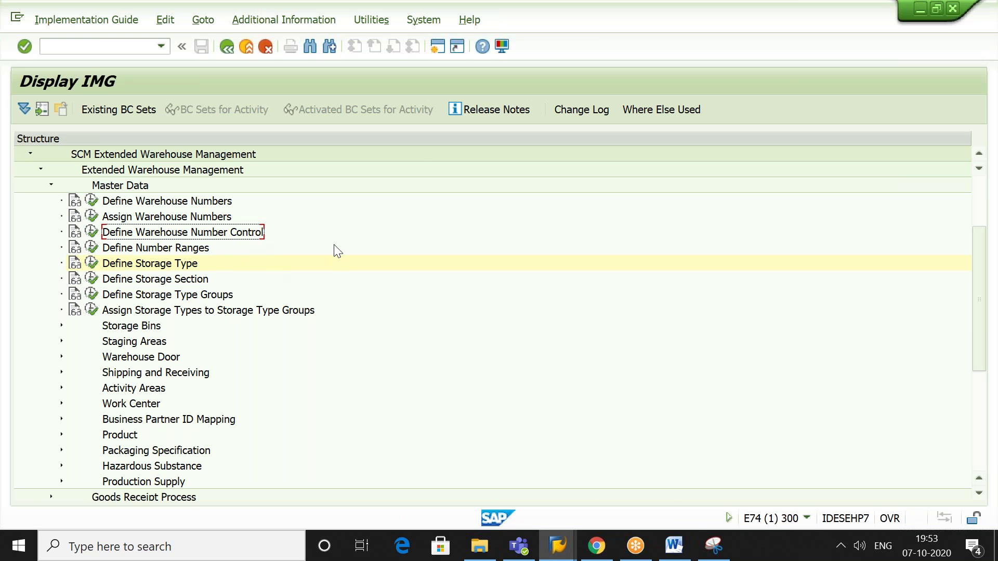
left_click(673, 555)
type("Define Warehouse Number Control")
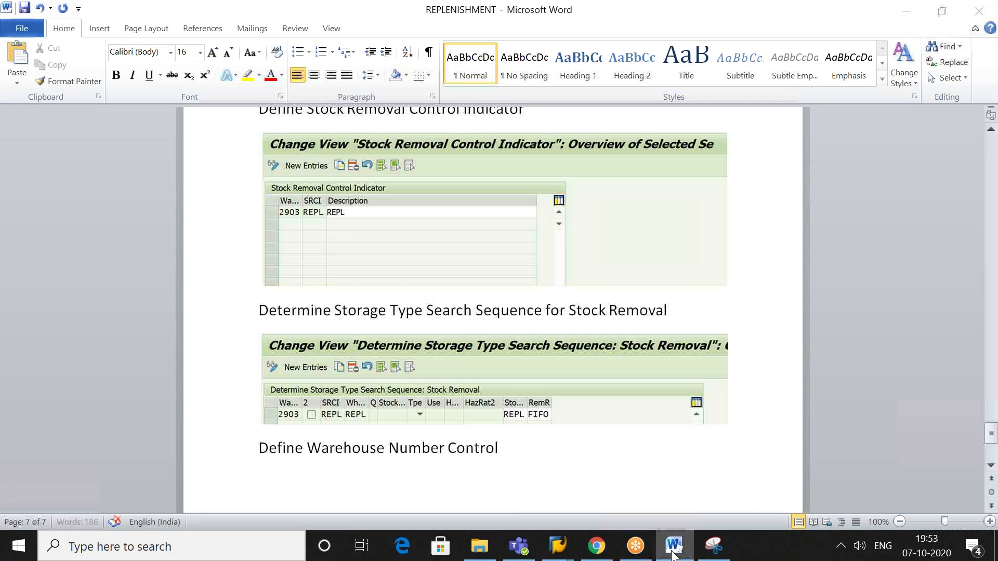
left_click(674, 555)
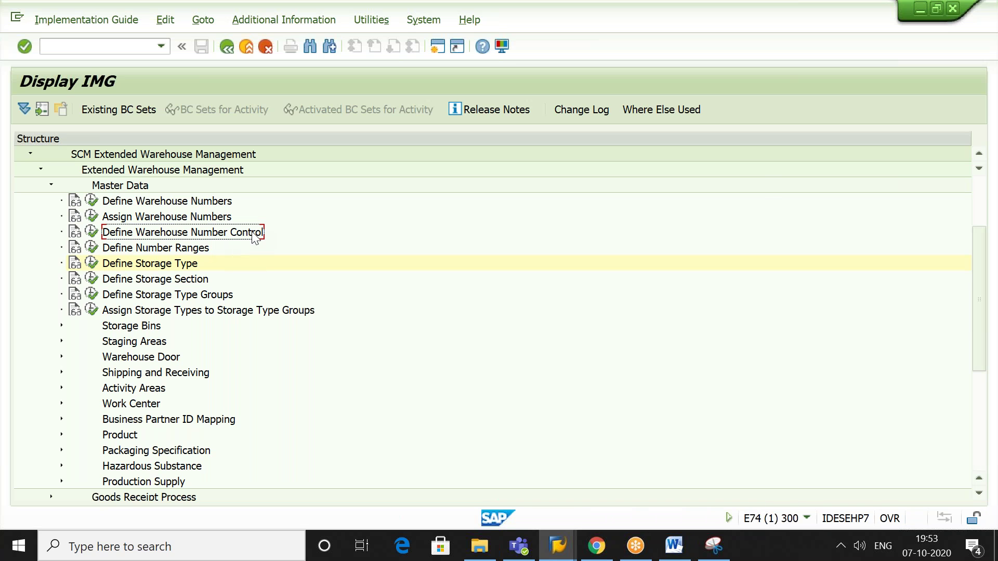
- Open Define Warehouse Number Control in SAP, position the list at warehouse 2903 and display its details
left_click(93, 232)
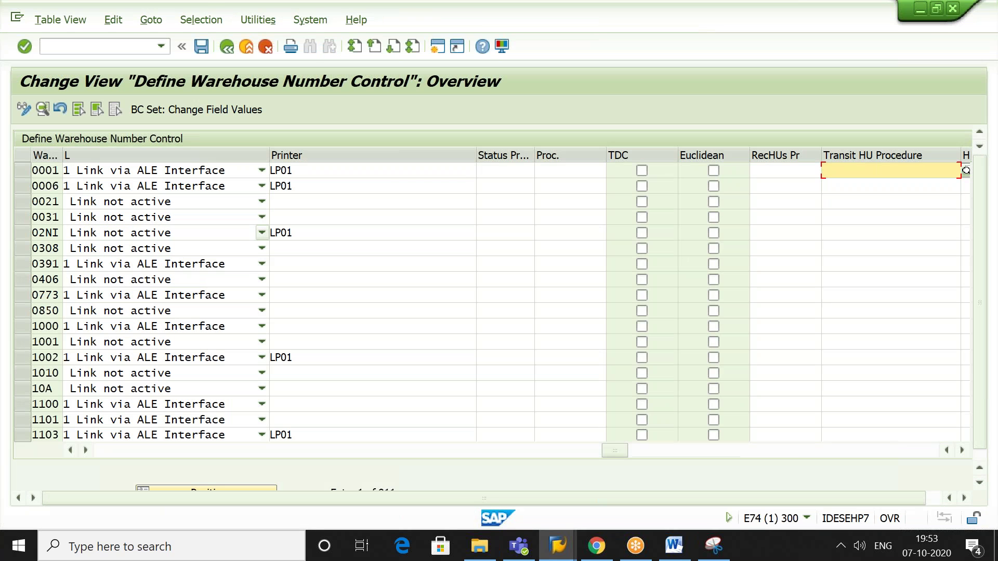
left_click(207, 488)
type("2903")
key("Return")
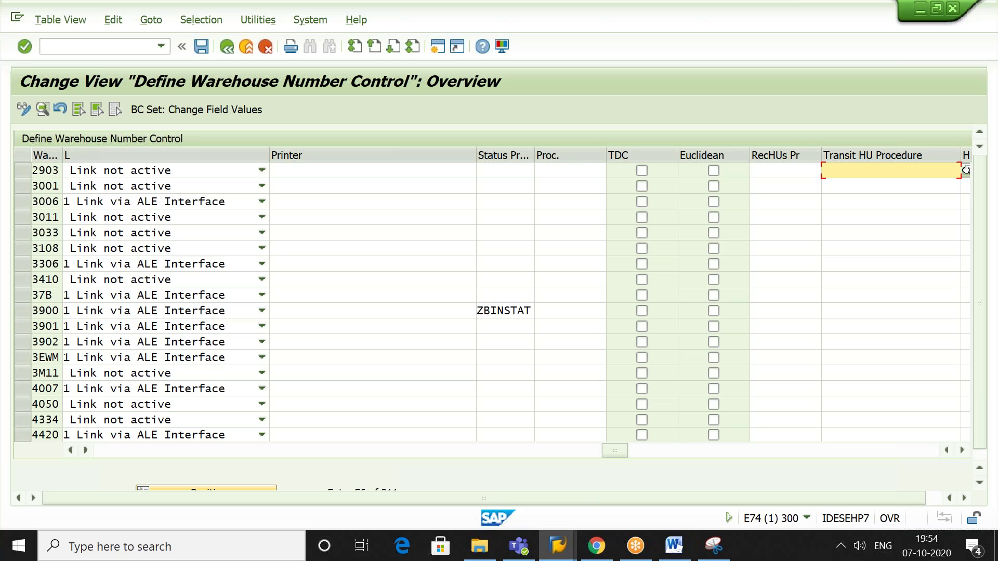
left_click(23, 170)
left_click(41, 107)
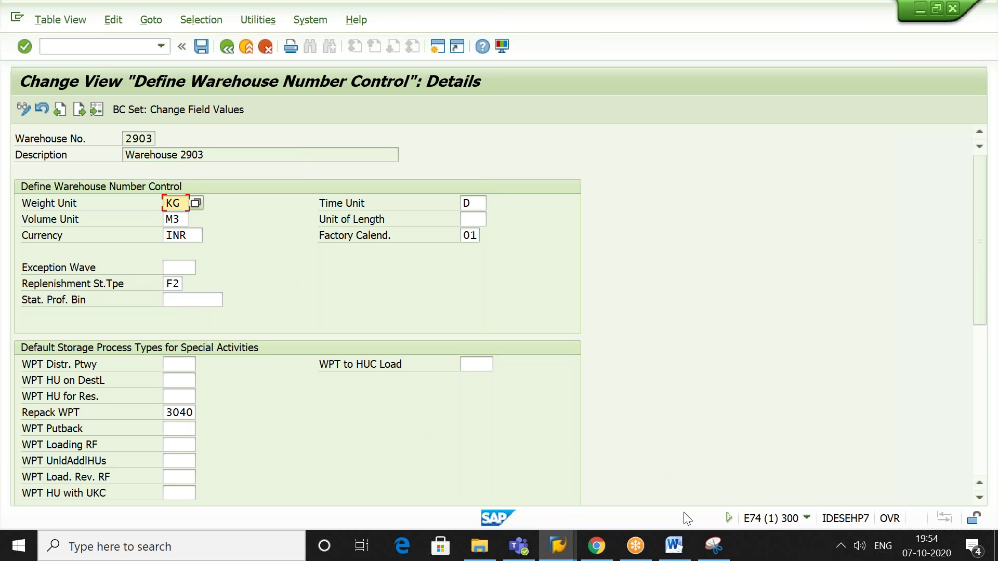
- Snip the warehouse 2903 control details with Snipping Tool, highlight replenishment stock type F2 in yellow and copy the snip
left_click(714, 545)
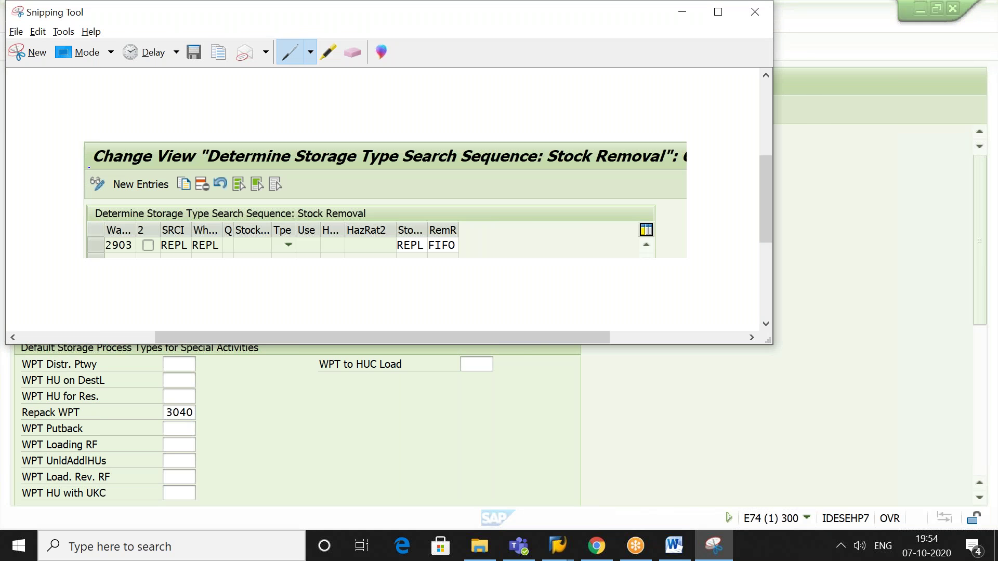
left_click(25, 50)
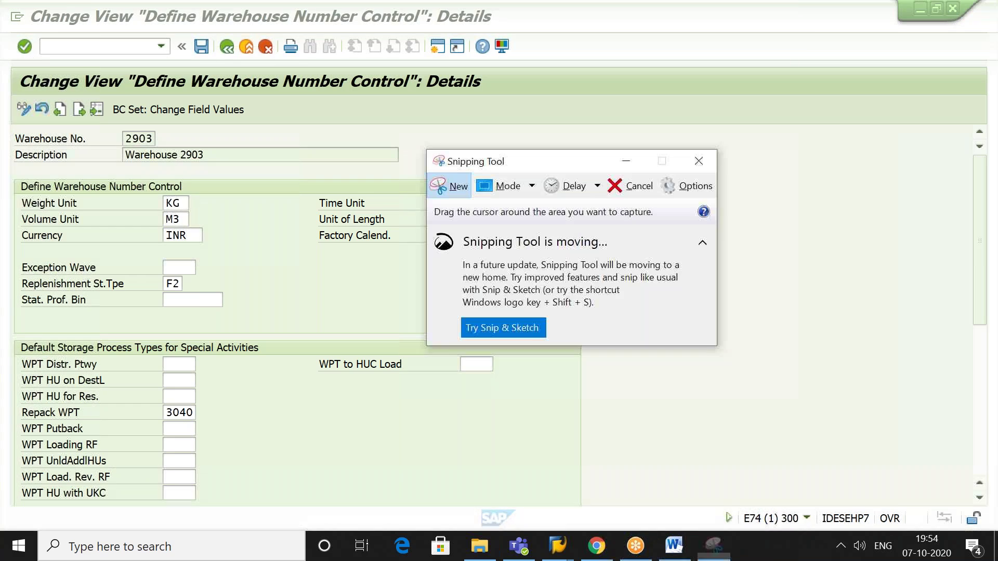
left_click_drag(2, 56, 558, 426)
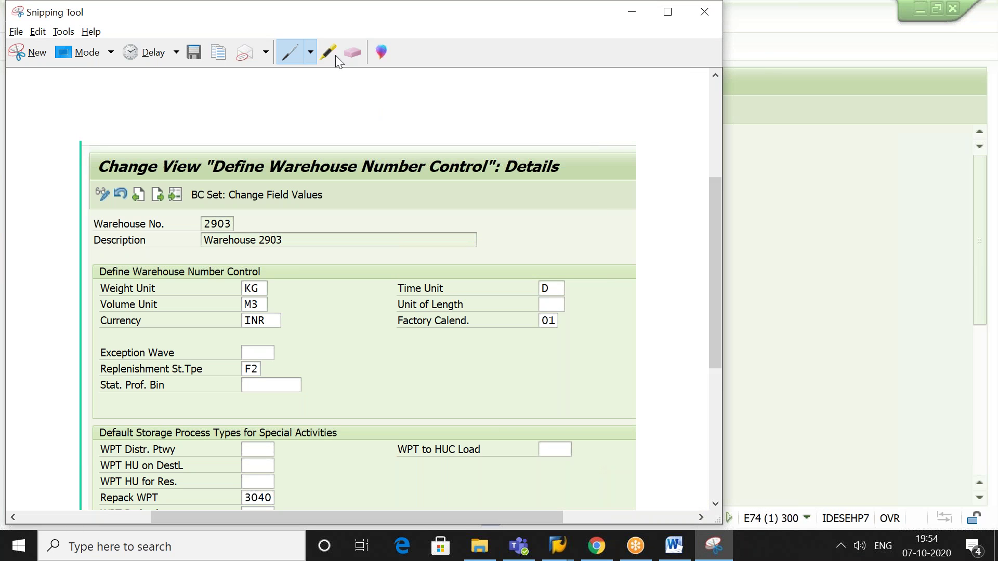
left_click(329, 53)
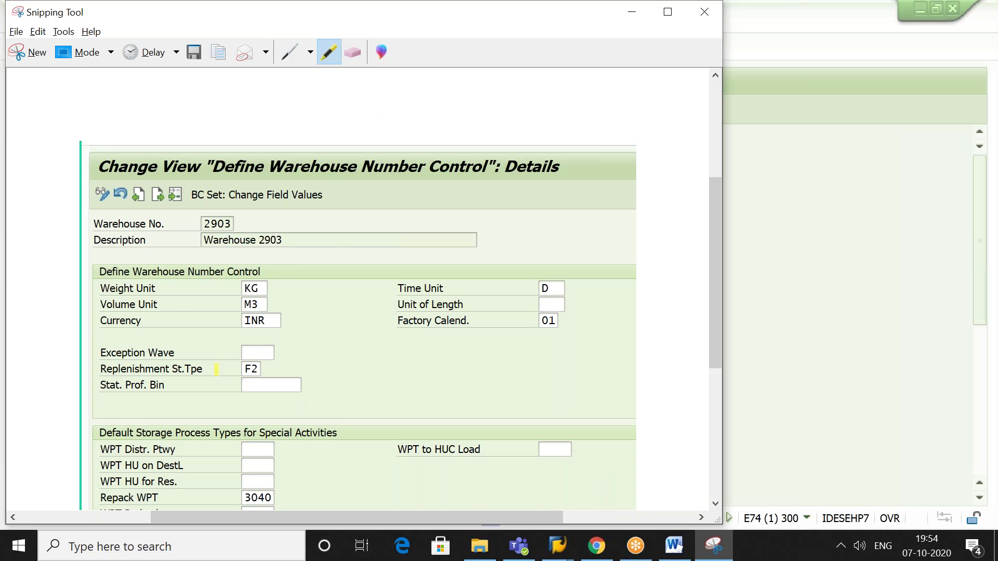
left_click_drag(221, 368, 278, 375)
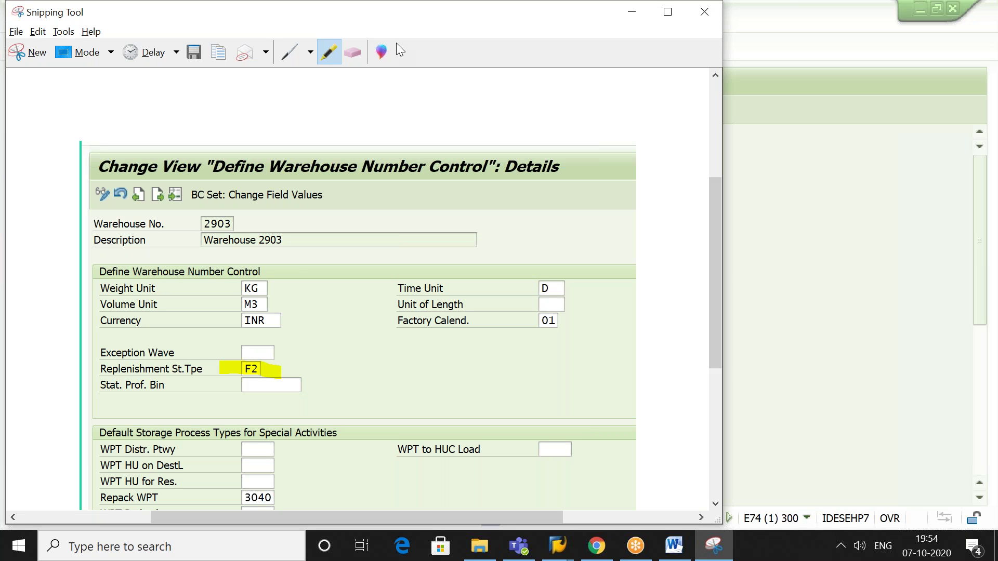
left_click(221, 57)
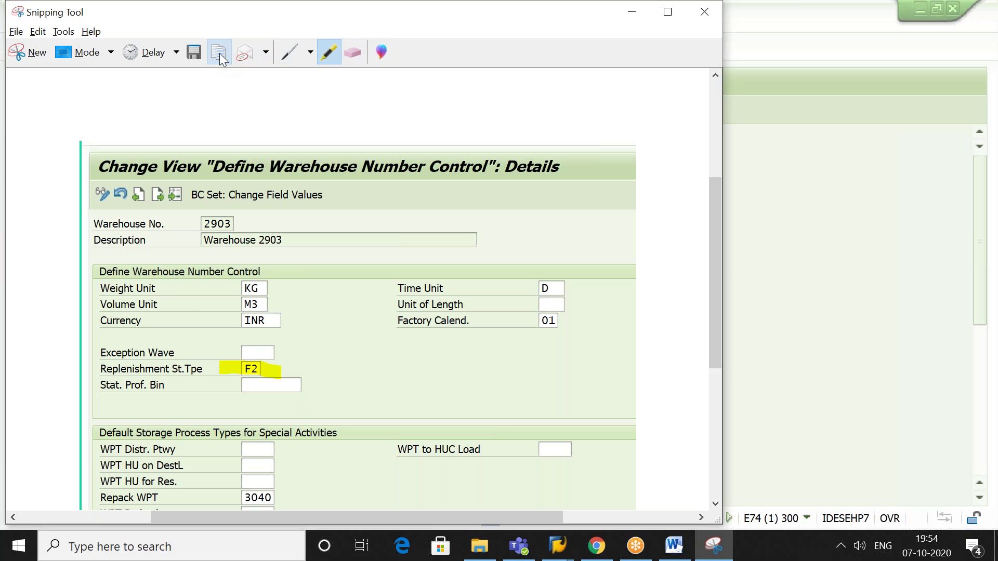
- Paste the snip below the Define Warehouse Number Control heading in Word and switch back to SAP
left_click(674, 547)
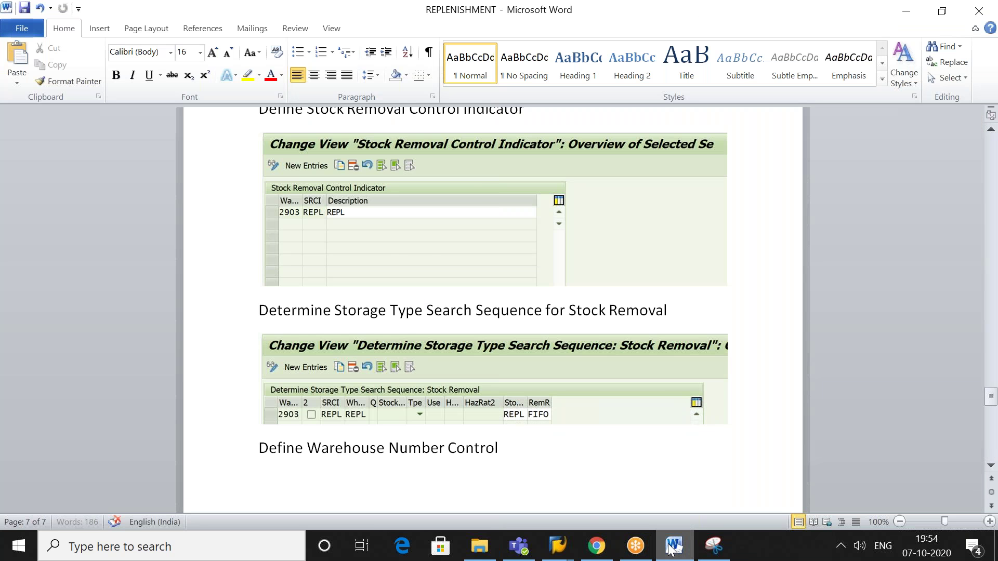
key("ctrl+v")
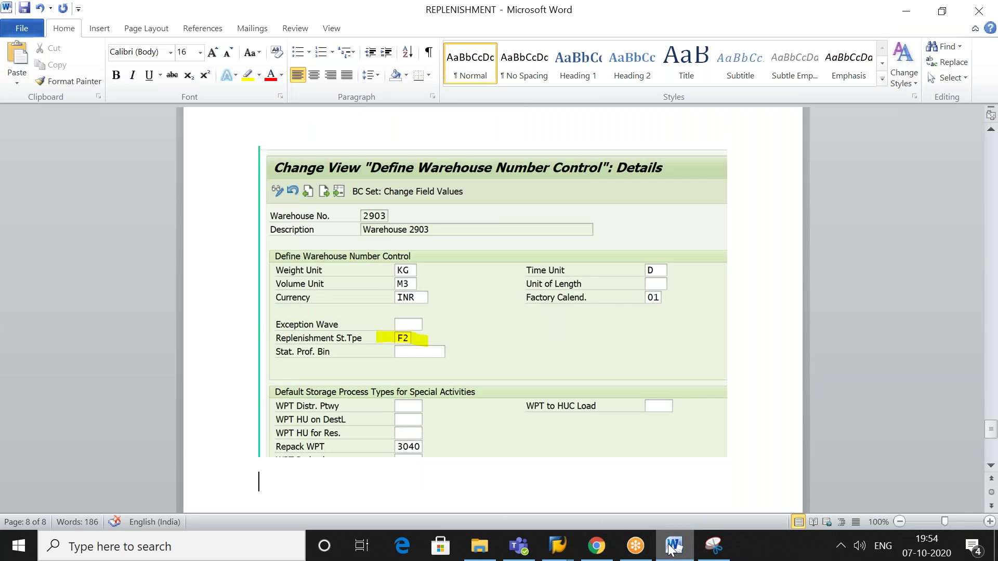
left_click(672, 547)
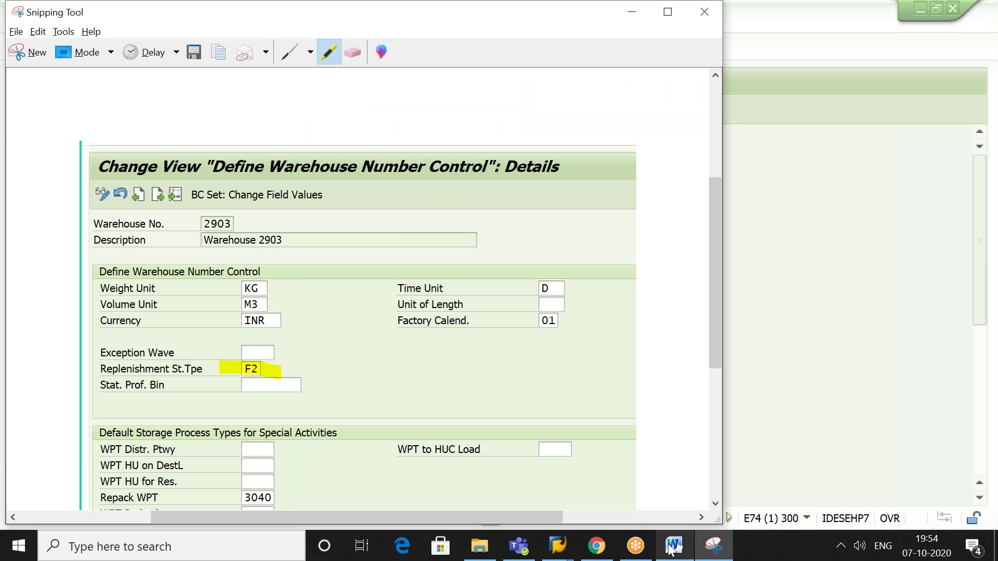
left_click(796, 387)
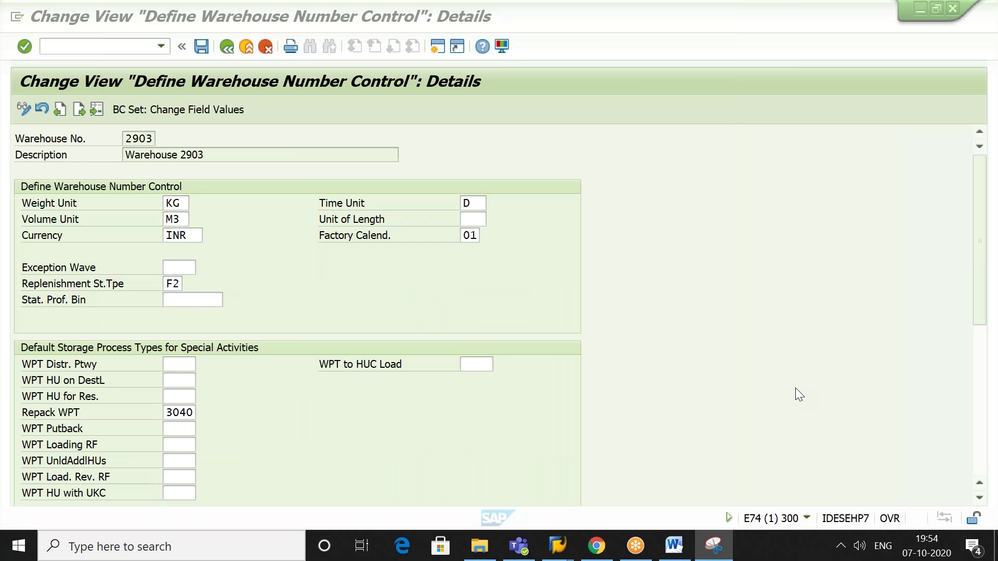
- Leave warehouse number control, start transaction /N/SCWM/MAT1 and open product 2903-MAT-REPL in warehouse 2903 for changing
left_click(229, 47)
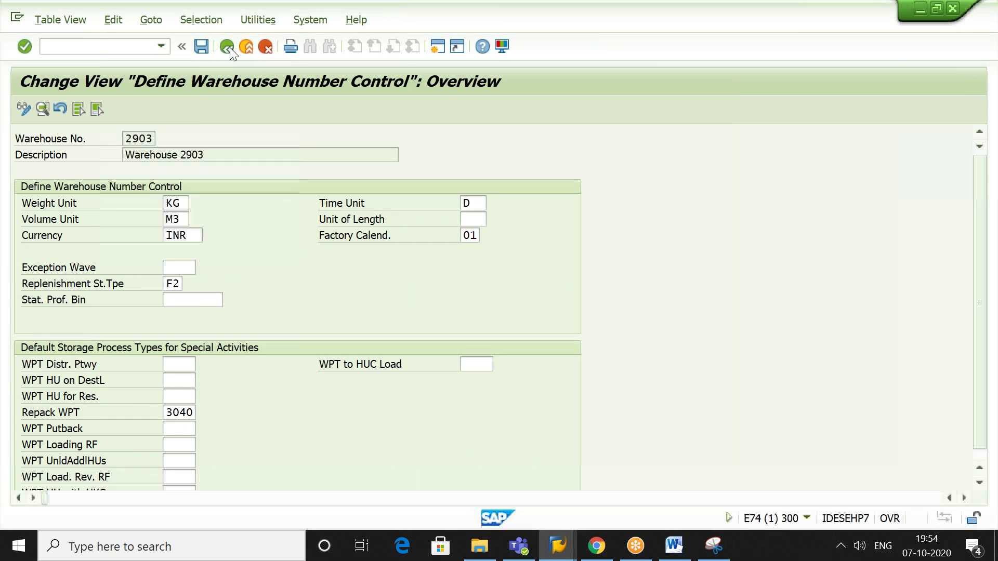
left_click(229, 47)
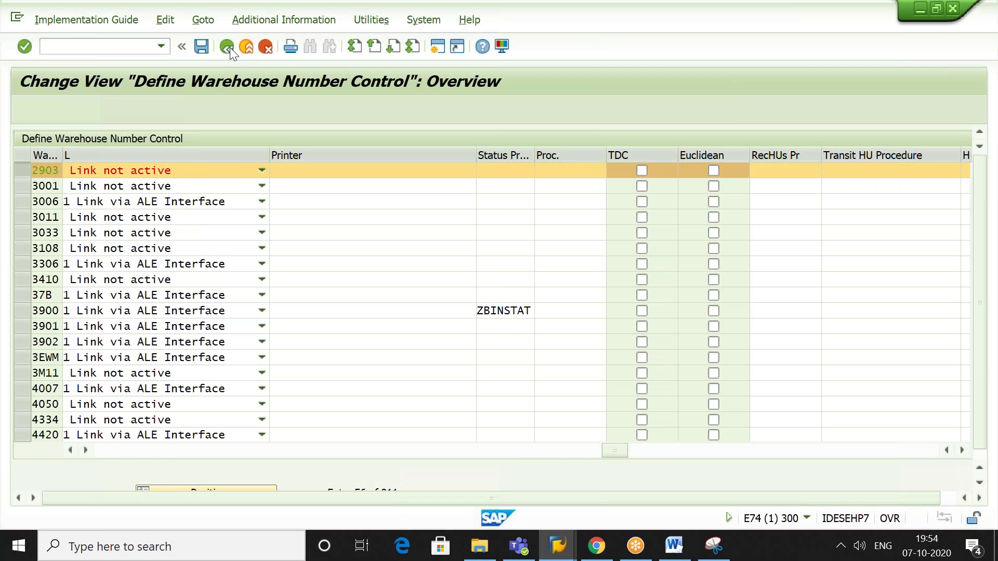
left_click(125, 48)
type("/")
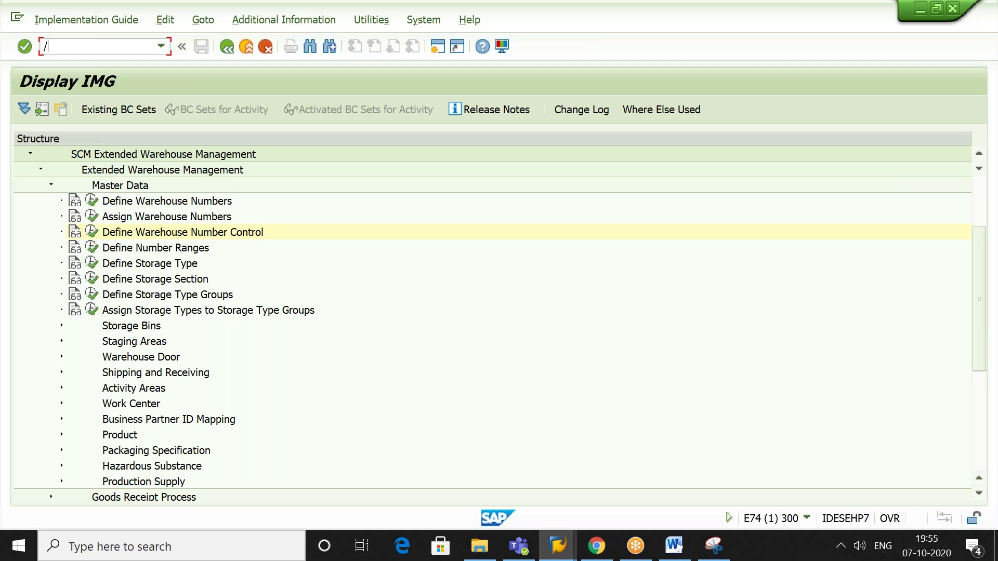
type("N/SCWM/MAT1")
key("Return")
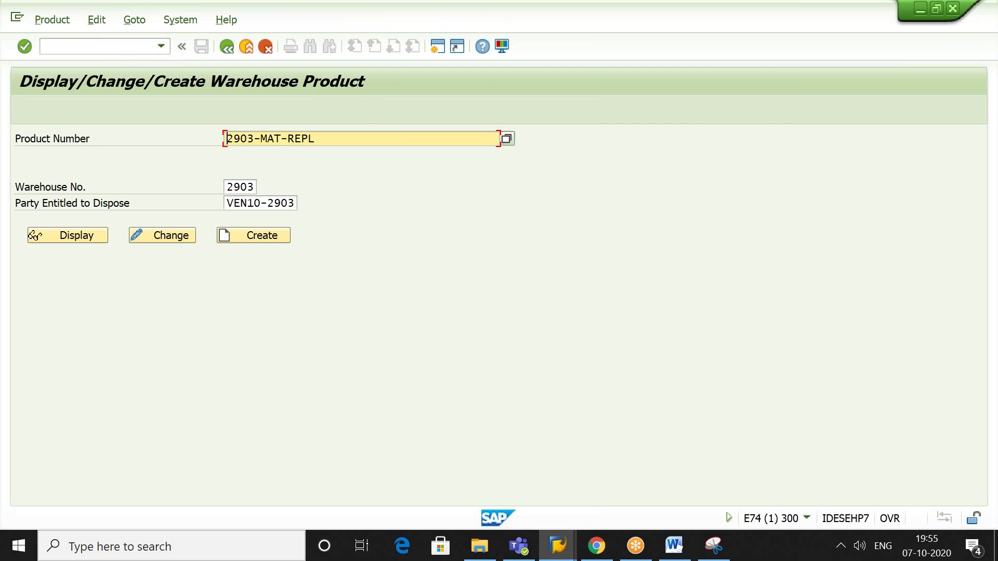
left_click(160, 237)
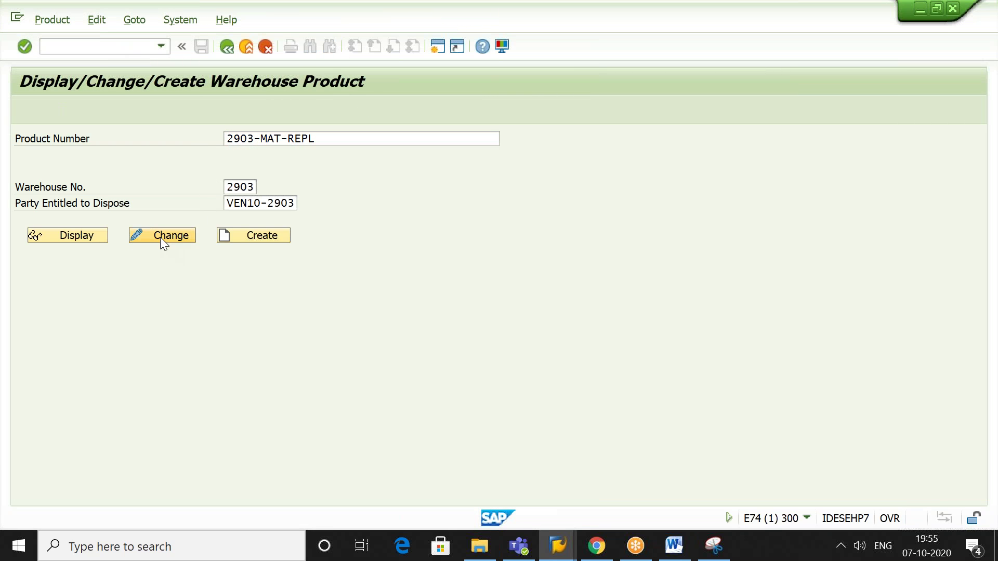
left_click(158, 233)
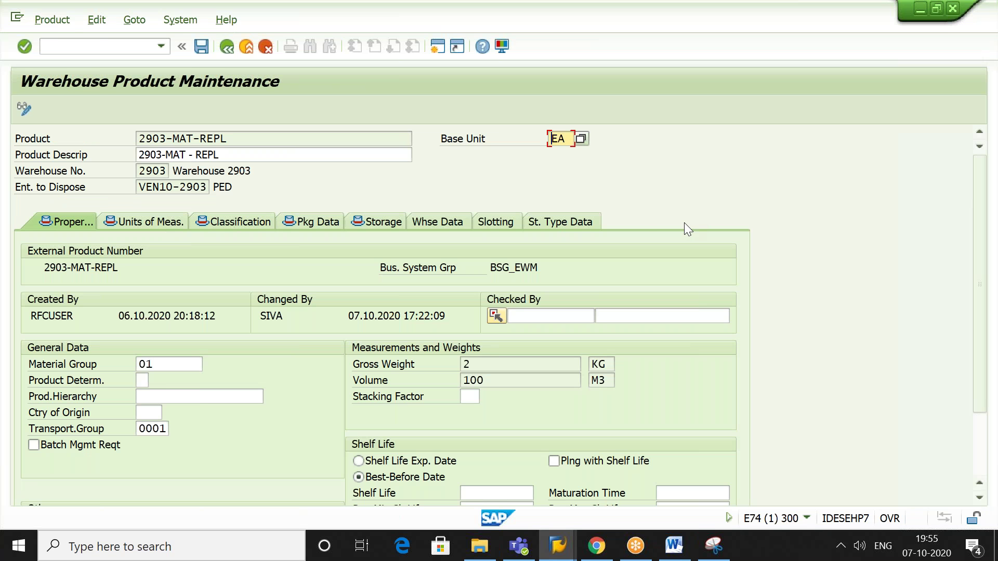
- Review the putaway and stock removal control indicators in the product's warehouse data, and display its storage type data
left_click(451, 219)
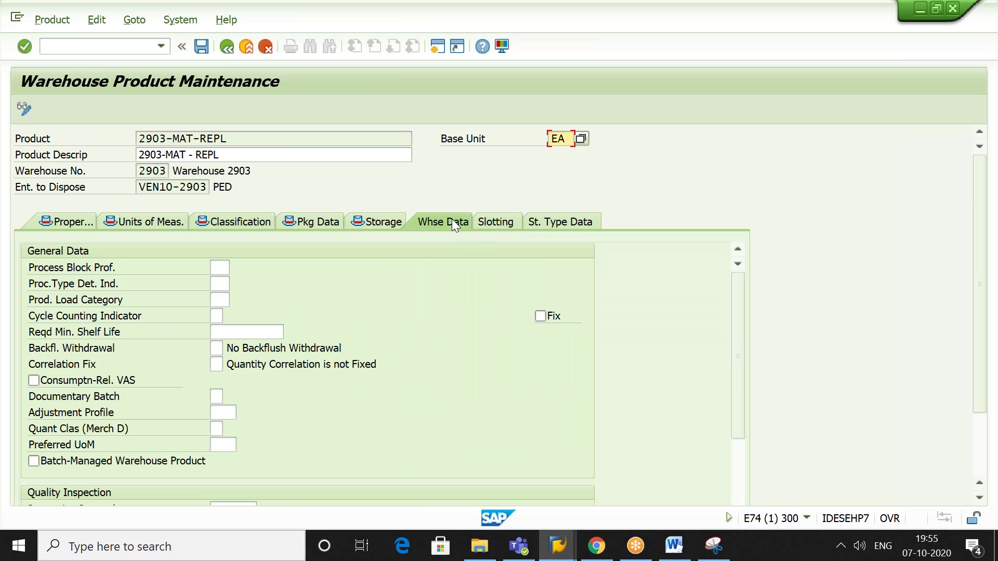
left_click_drag(984, 201, 983, 284)
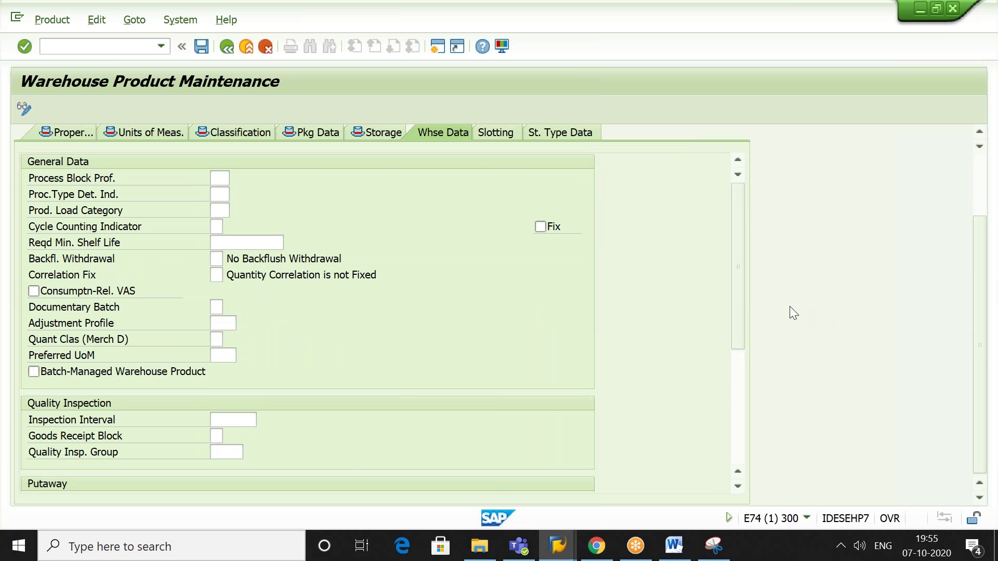
left_click_drag(744, 290, 747, 407)
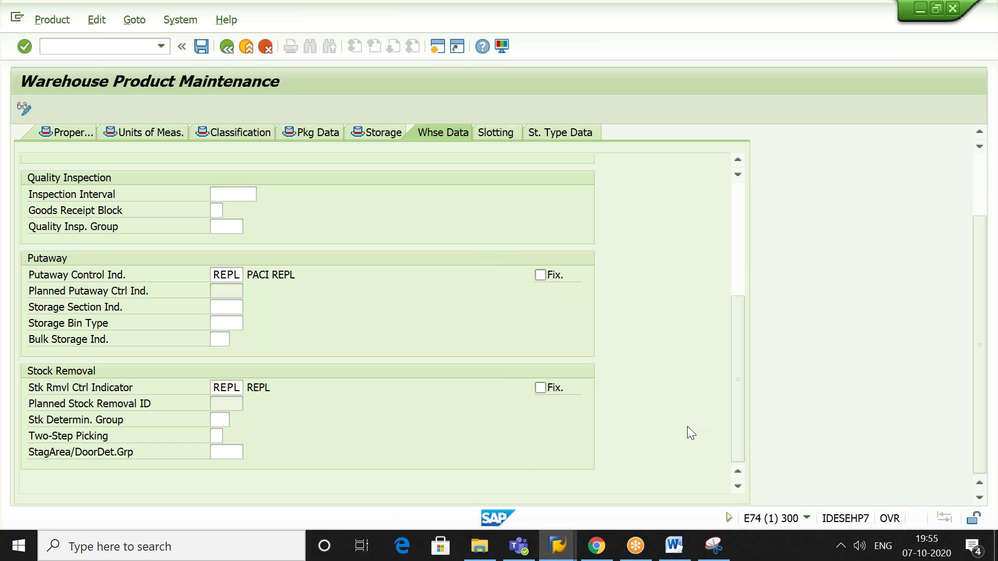
left_click_drag(741, 410, 741, 363)
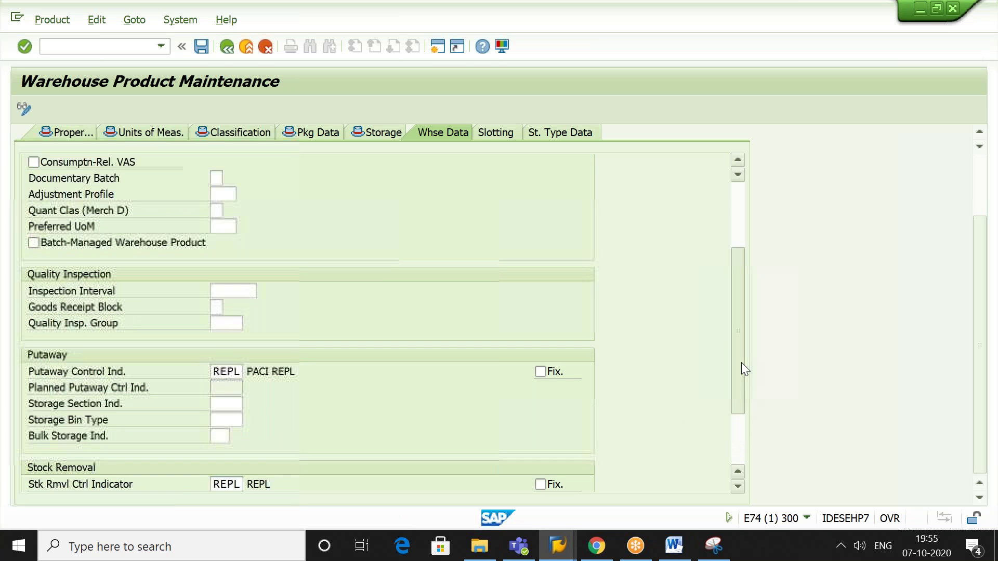
left_click(562, 132)
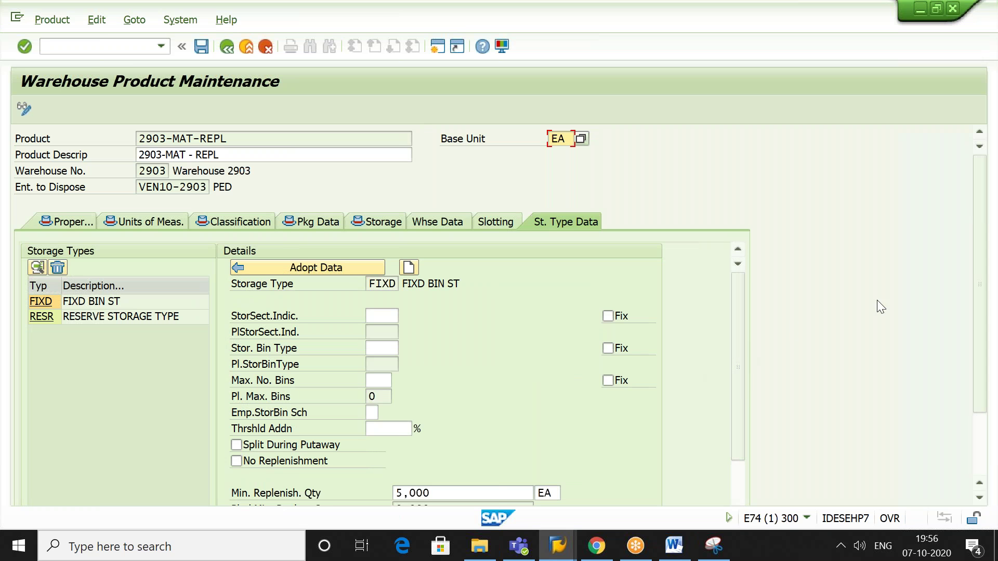
- Review the minimum replenishment quantity in the product's FIXD storage type data and return to the product selection screen
left_click_drag(984, 283, 984, 380)
left_click(457, 404)
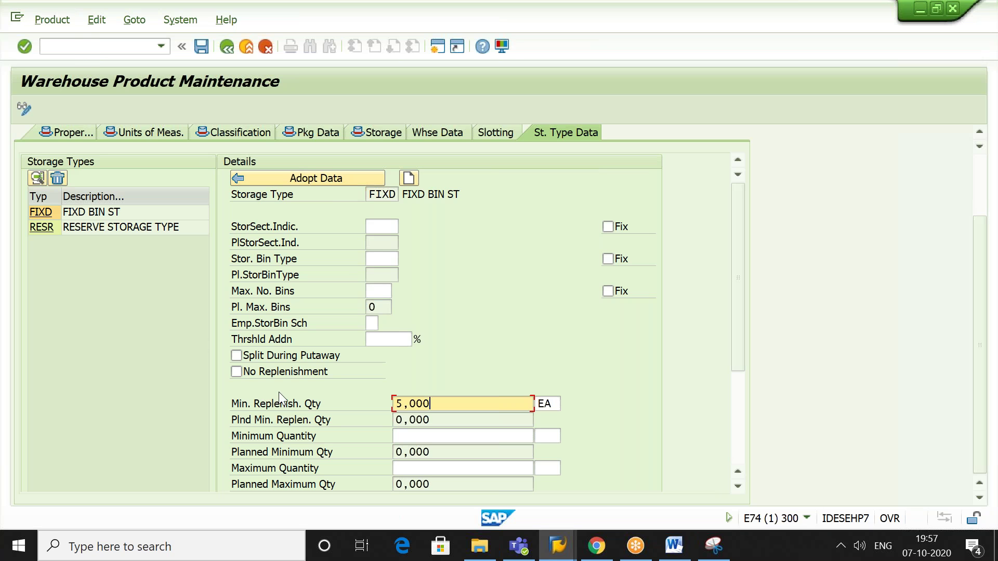
left_click(114, 46)
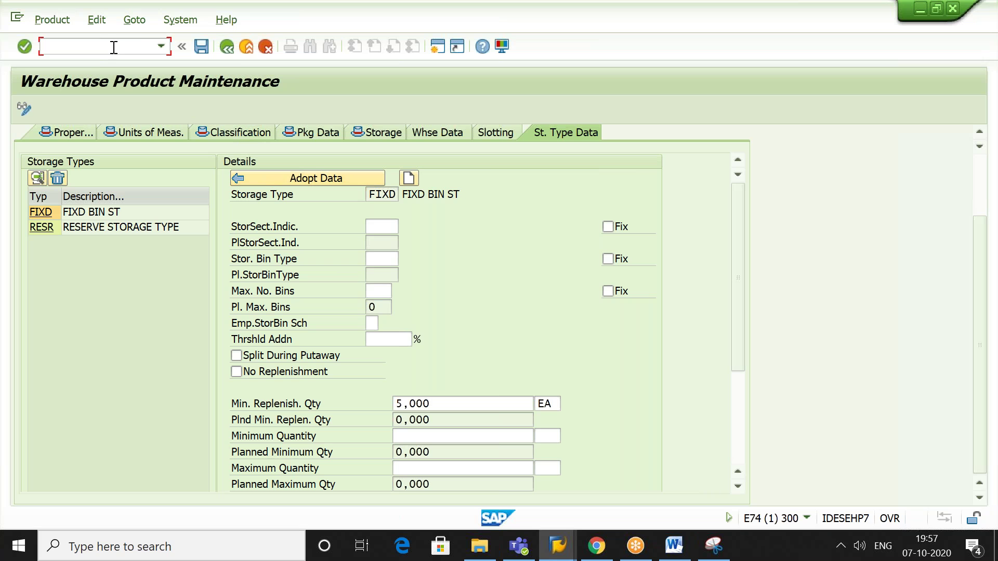
left_click(227, 47)
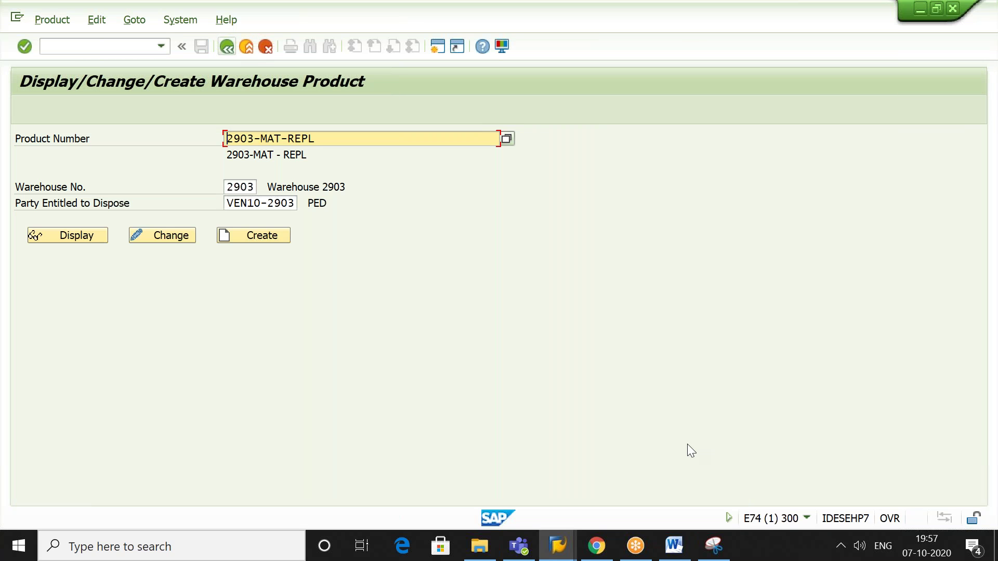
- In the SAP Easy Access session, run /SCWM/BINMAT for product 2903-MAT-REPL in FIXED BIN1, storage type FIXD, and check its maximum and minimum quantities
mouse_move(557, 546)
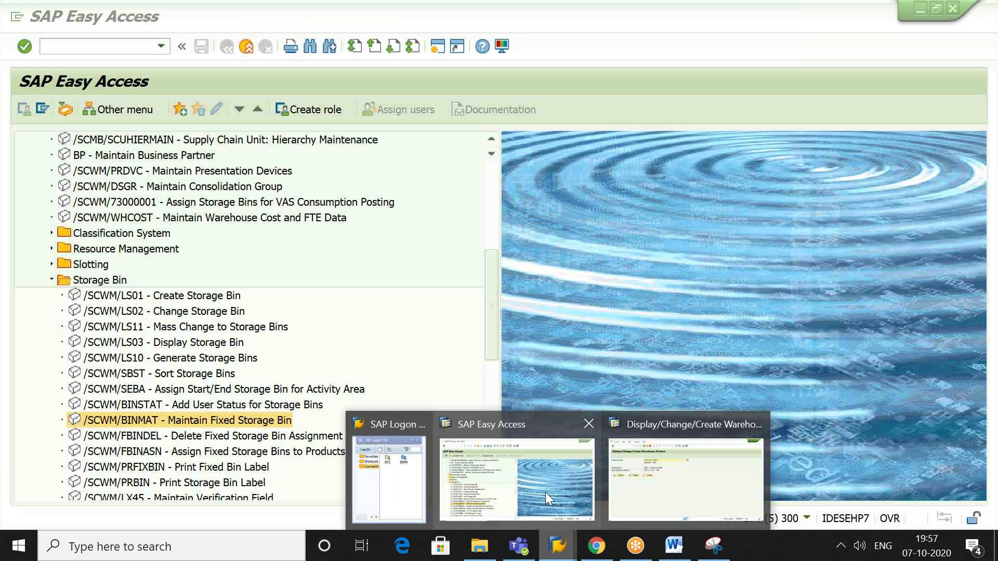
left_click(546, 494)
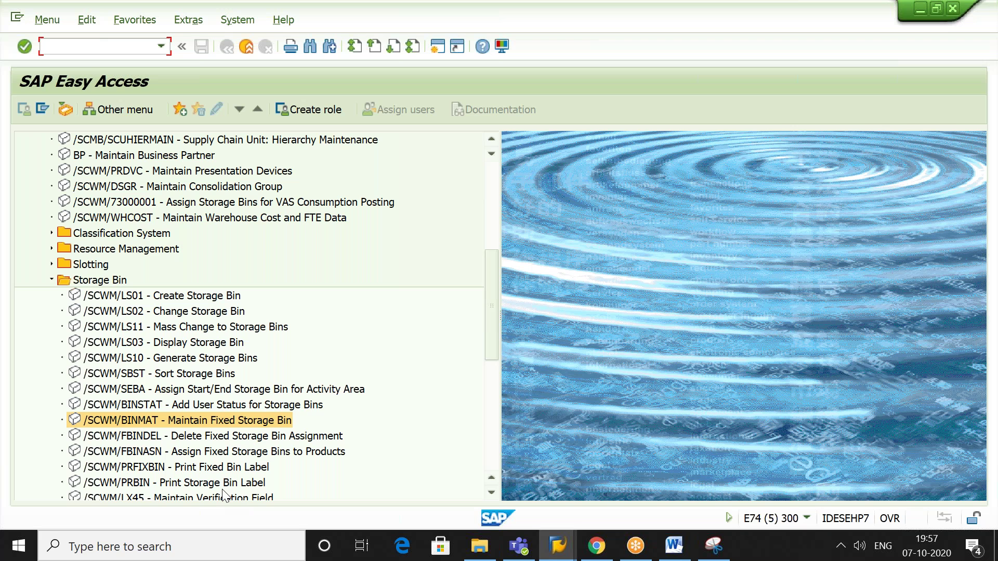
double_click(244, 421)
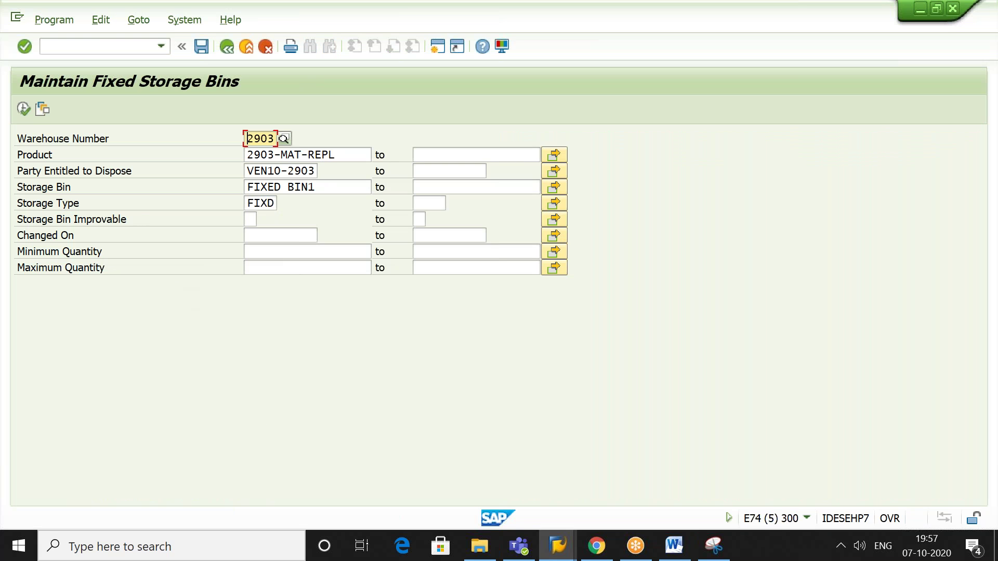
left_click(23, 109)
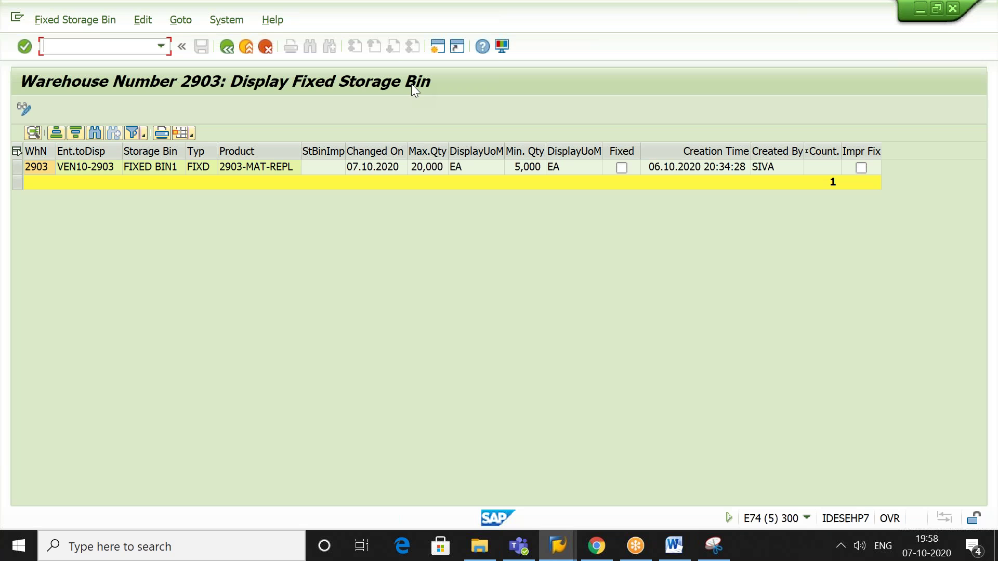
left_click(423, 173)
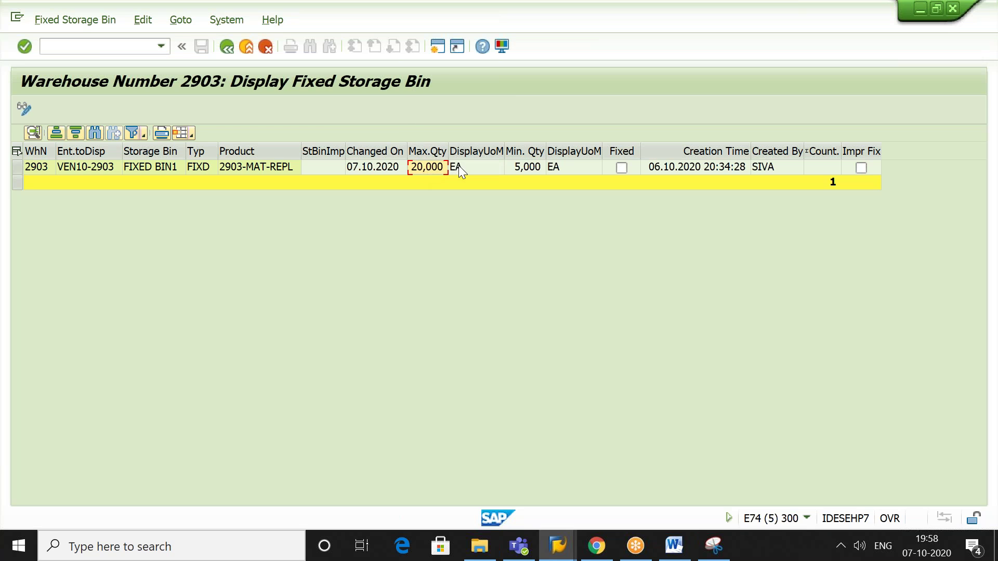
left_click(529, 167)
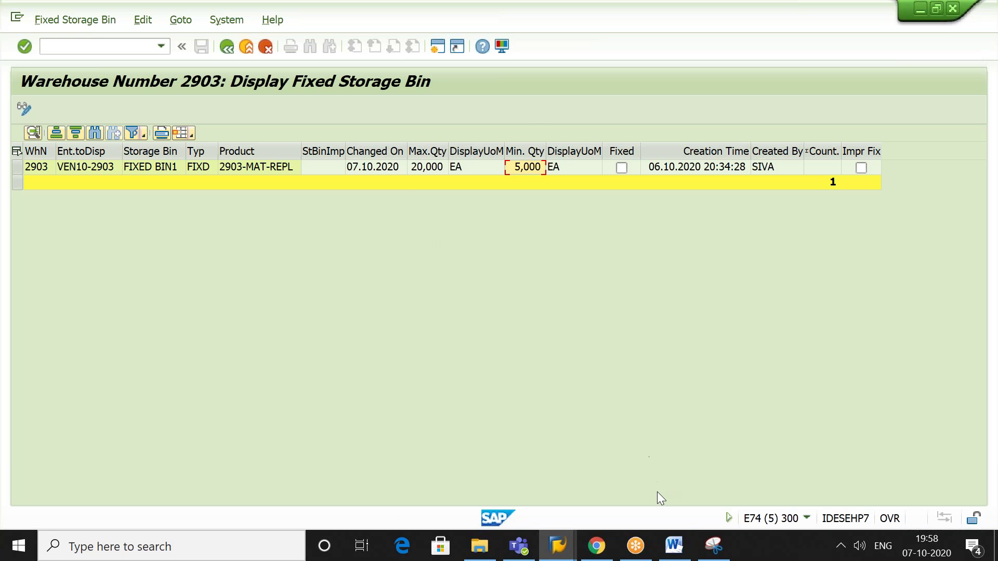
- Snip the fixed storage bin list with Snipping Tool, switch to the REPLENISHMENT document in Word and add a new line below the last snip
left_click(715, 548)
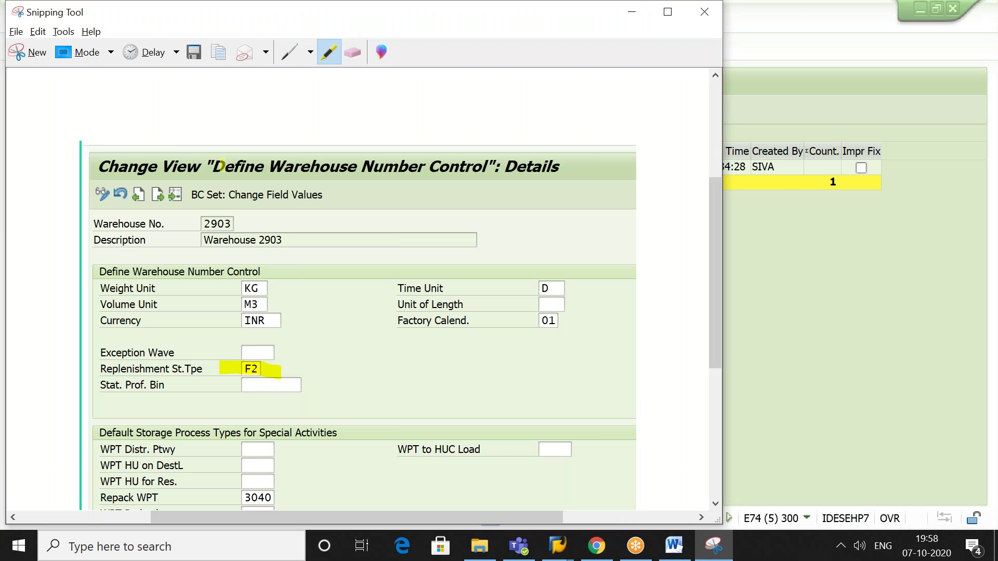
left_click(28, 52)
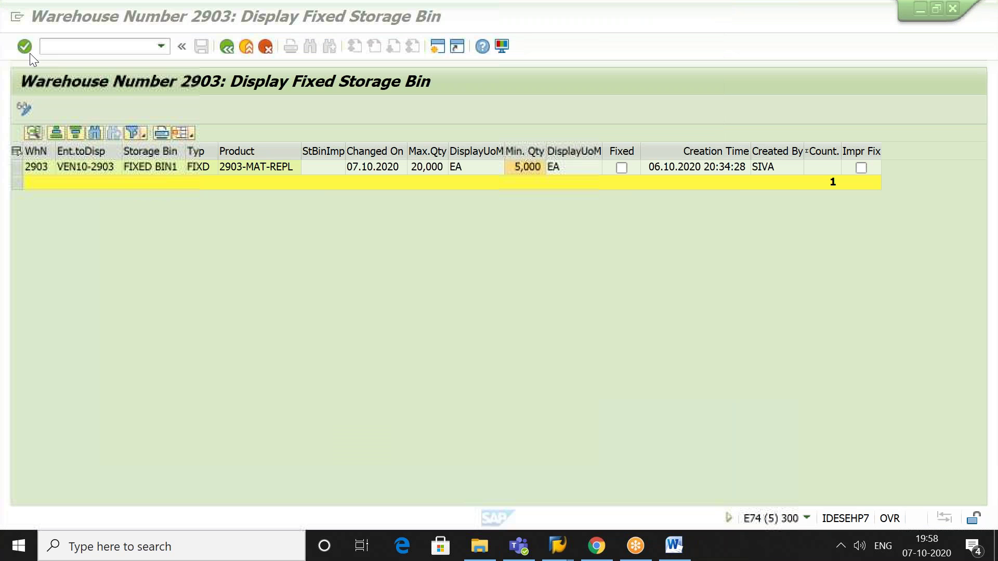
left_click_drag(5, 60, 914, 213)
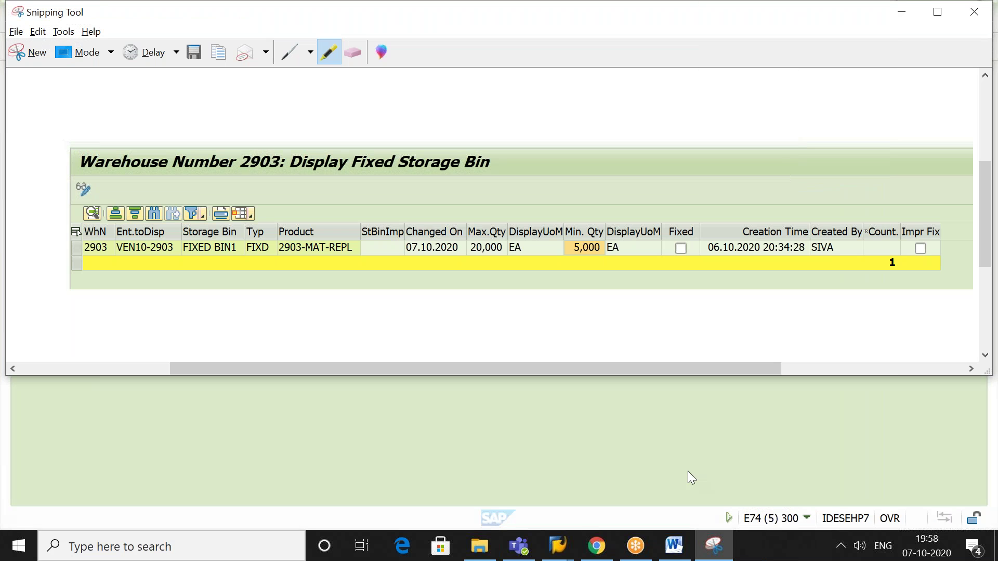
left_click(675, 551)
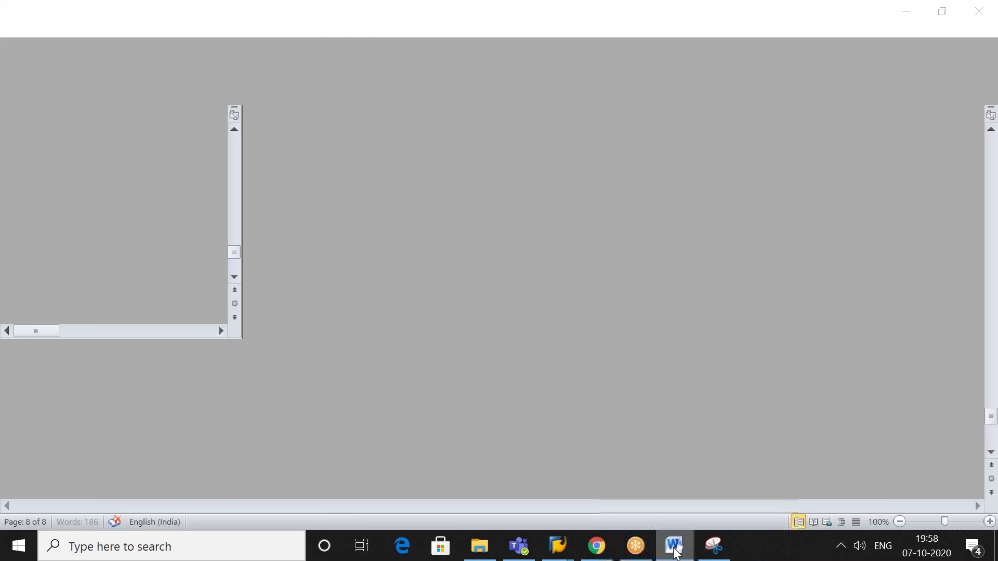
key("Return")
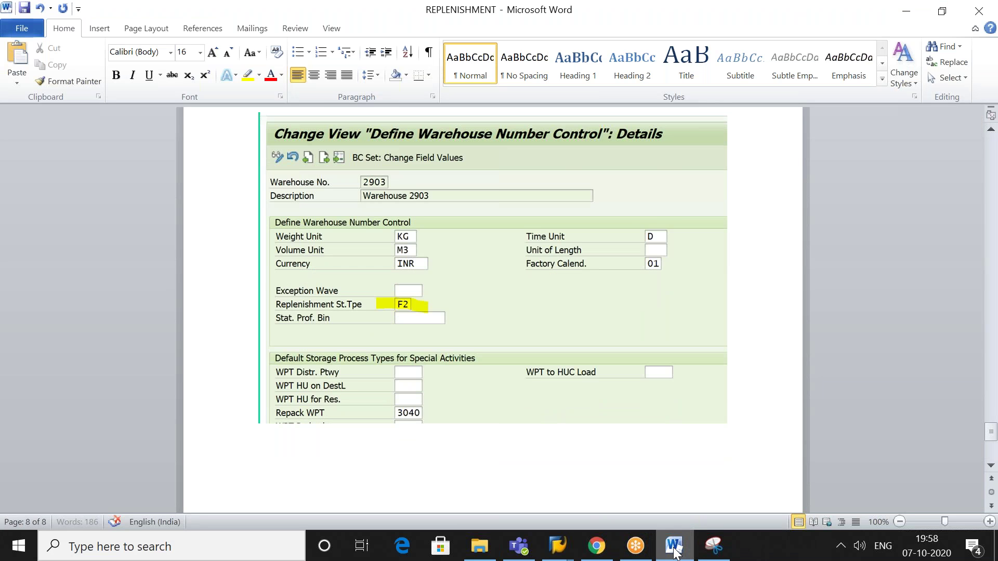
- Paste the Display Fixed Storage Bin screenshot below the warehouse number control image in the REPLENISHMENT document and return to SAP
key("ctrl+v")
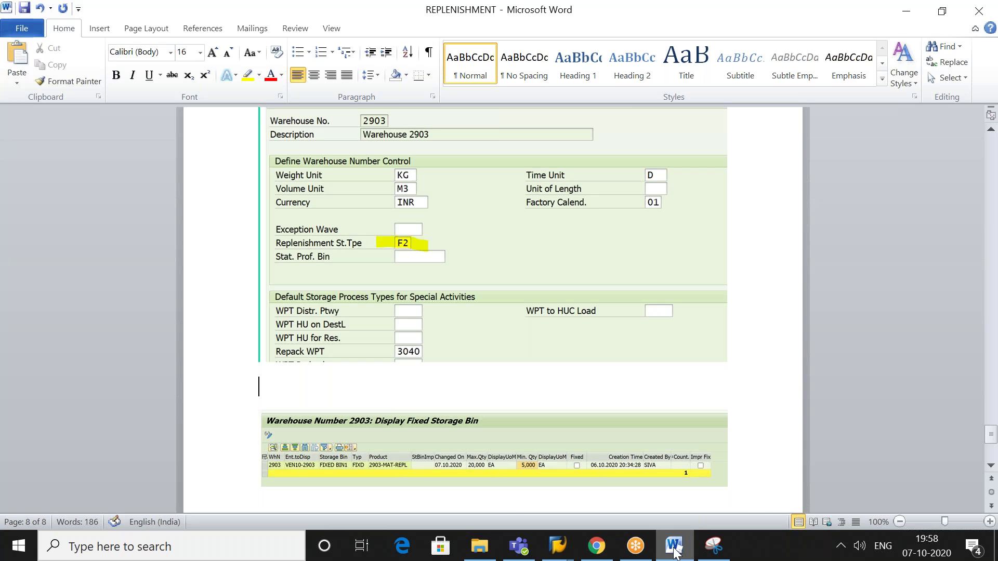
left_click(675, 551)
key("alt+Tab")
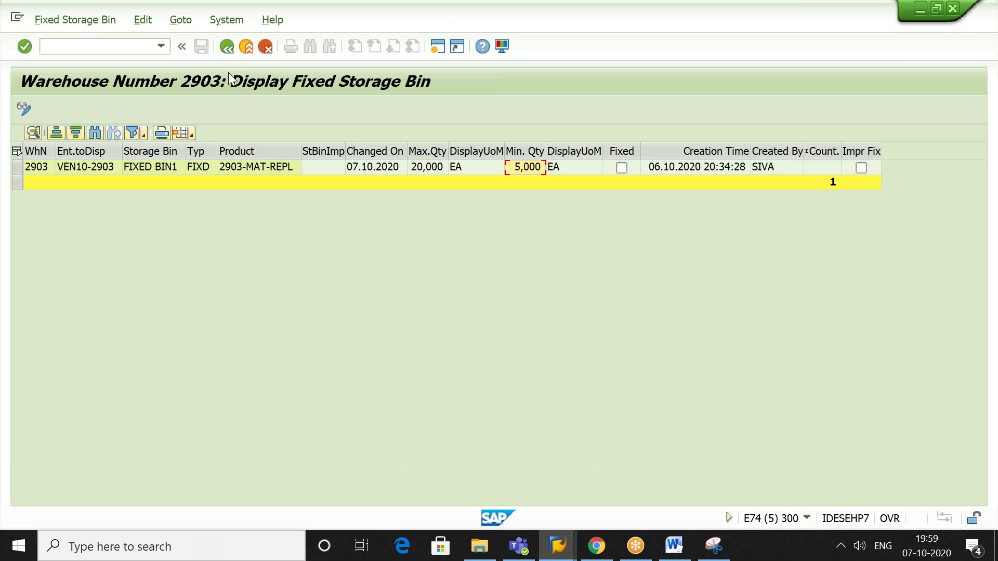
- Exit the fixed bin display to SAP Easy Access and caption the pasted Word screenshot "/SCWM/BINMAT - Maintain Fixed Storage Bin"
left_click(226, 49)
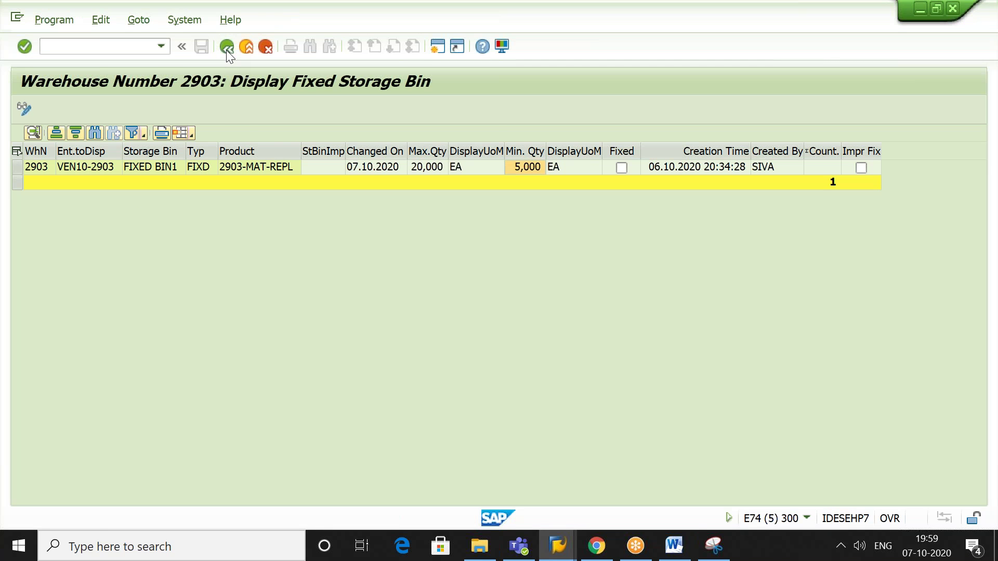
left_click(226, 50)
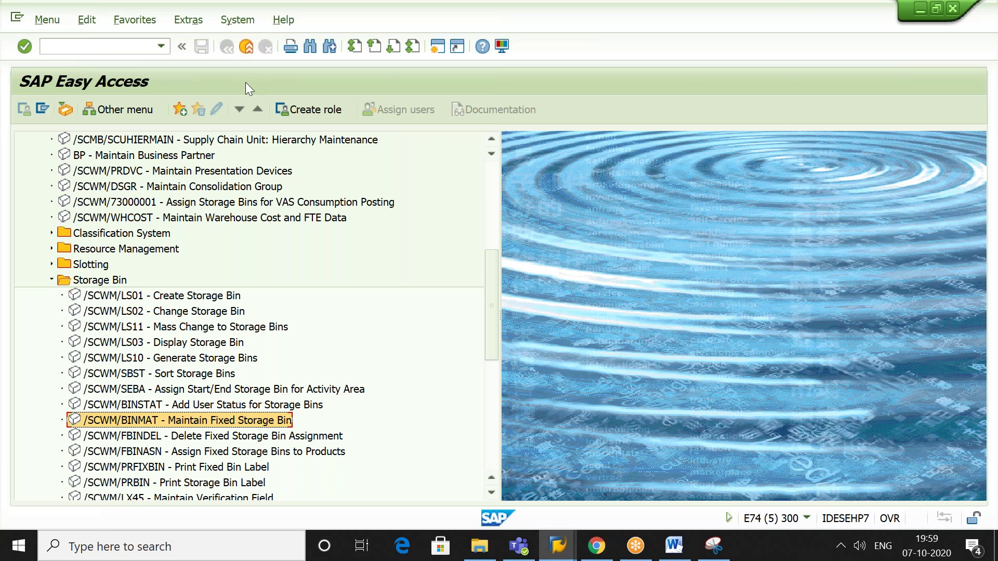
left_click(678, 550)
type("/SCWM/BINMAT - Maintain Fixed Storage Bin")
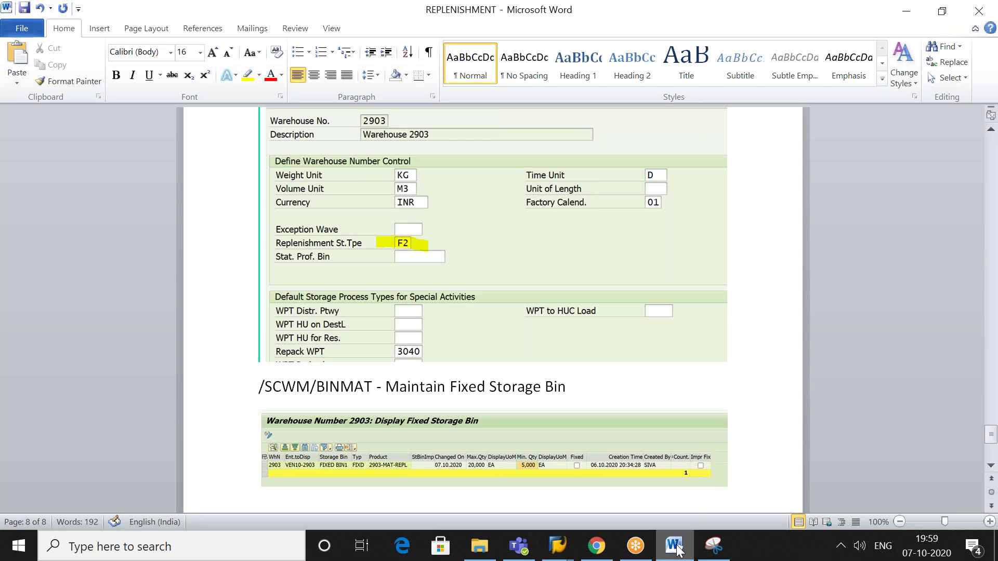
key("Down")
key("Down")
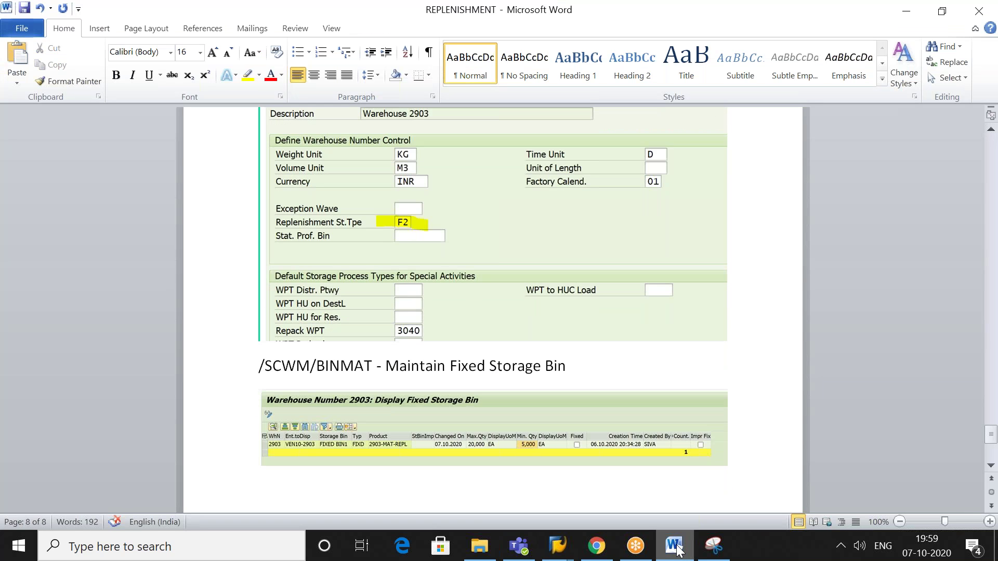
left_click(678, 550)
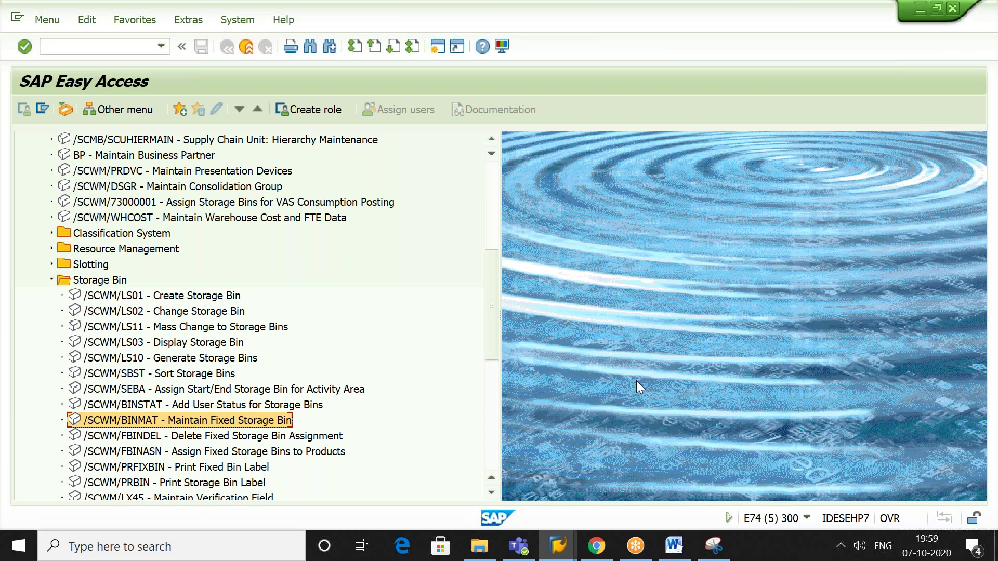
- Open the transaction /SCWM/FBINASN - Assign Fixed Storage Bins to Products from the SAP menu
left_click(303, 452)
left_click(280, 422)
left_click(277, 453)
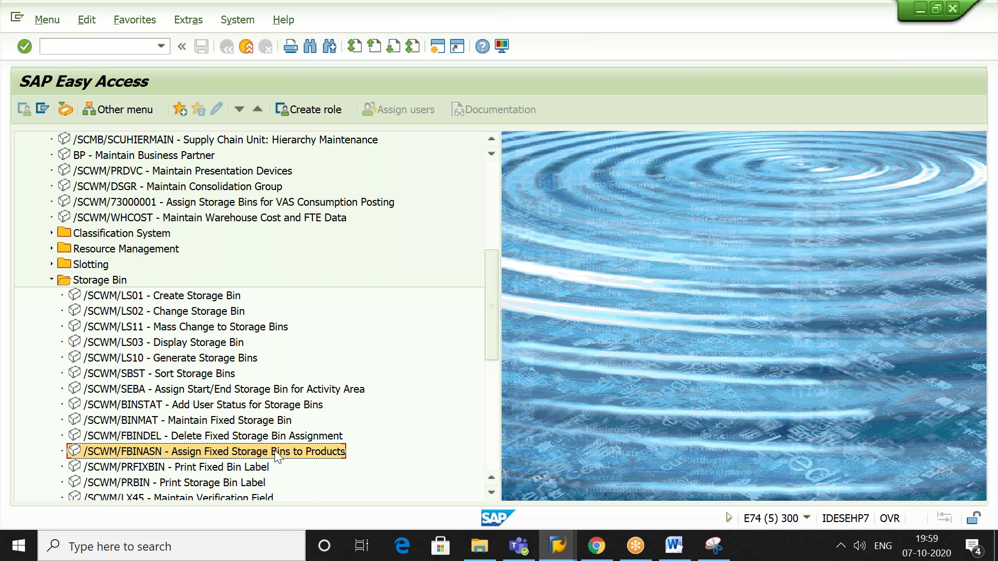
double_click(277, 454)
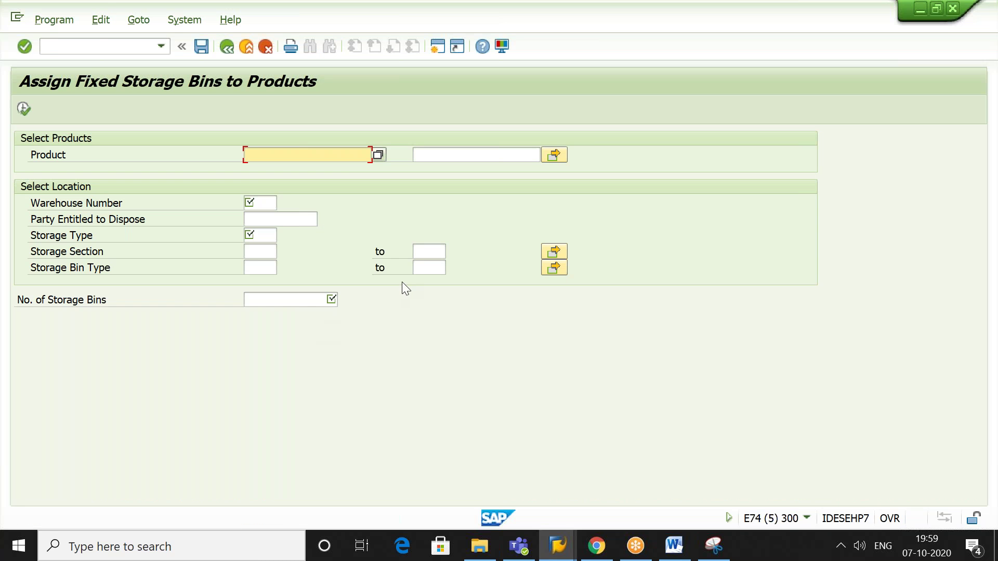
- Set the product to 2903-MAT-REPL and the warehouse number to 2903 for the fixed bin assignment
key("Down")
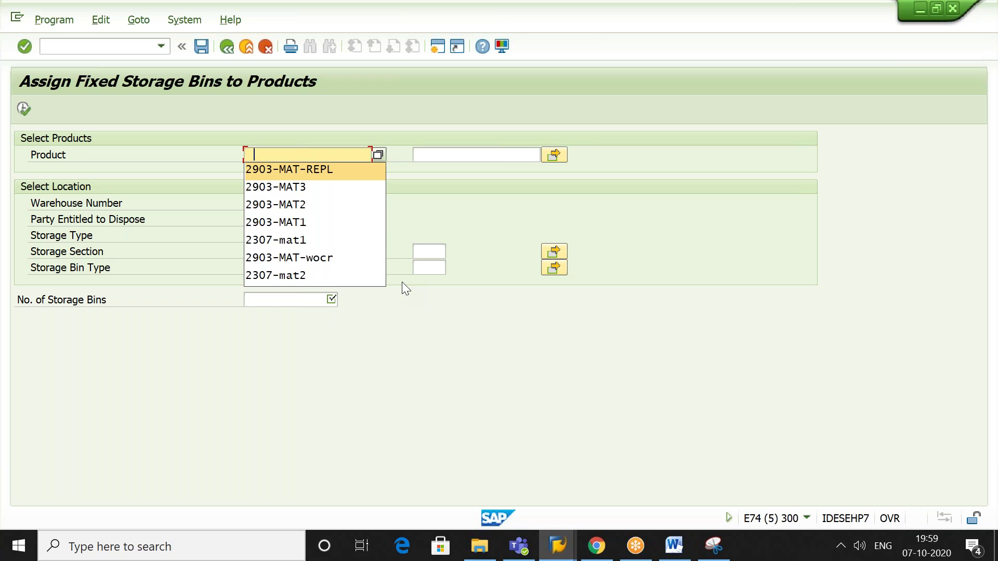
key("Return")
key("Return")
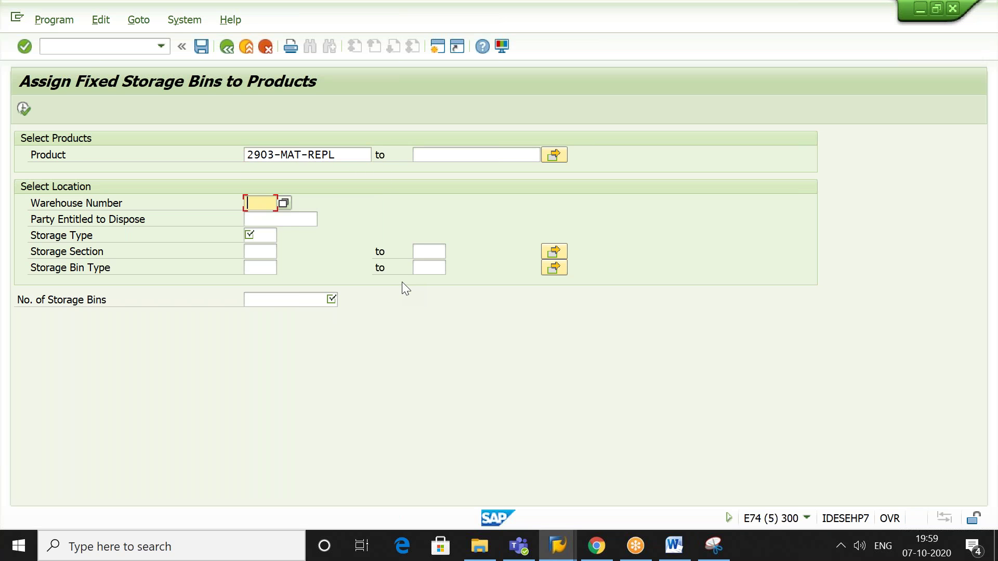
key("Down")
key("Return")
key("Return")
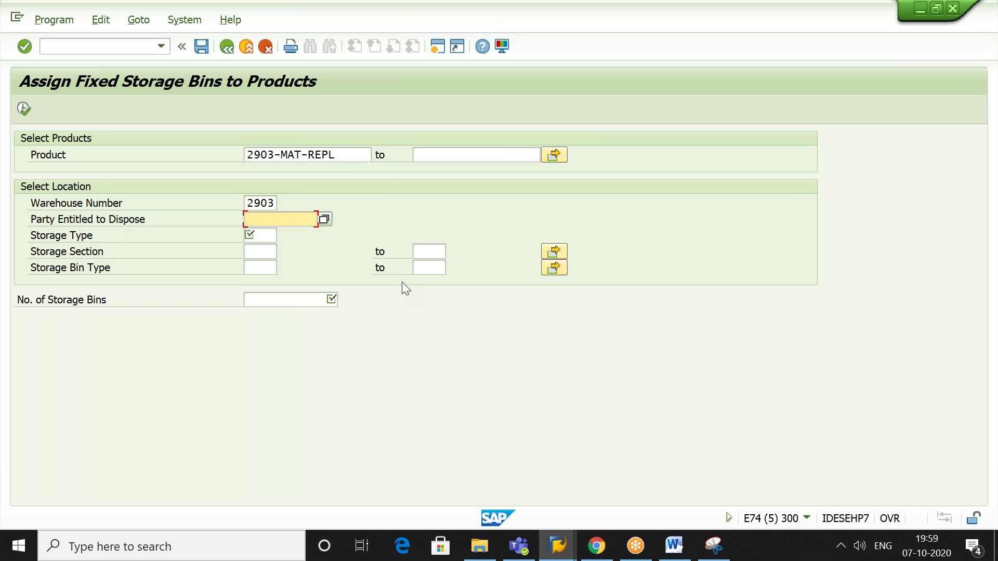
- Set the storage type to FIXD and the number of storage bins to 1
key("Tab")
key("Down")
key("Return")
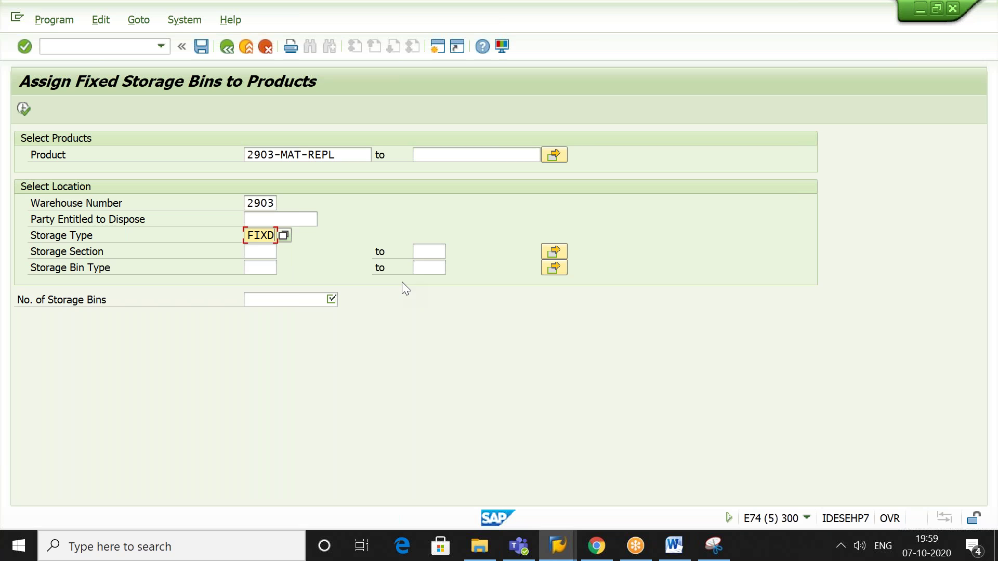
left_click(310, 300)
mouse_move(561, 546)
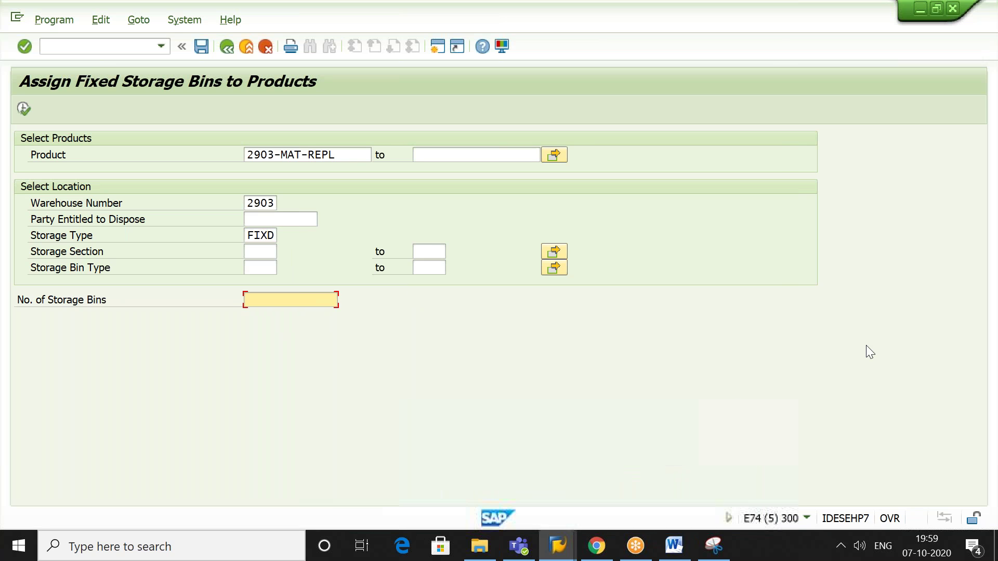
type("1")
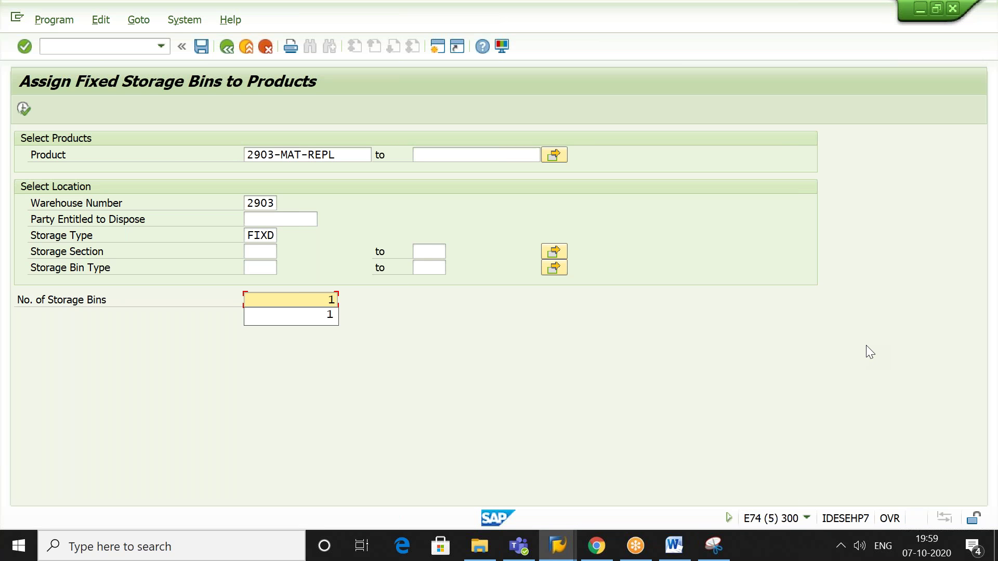
key("Down")
key("Return")
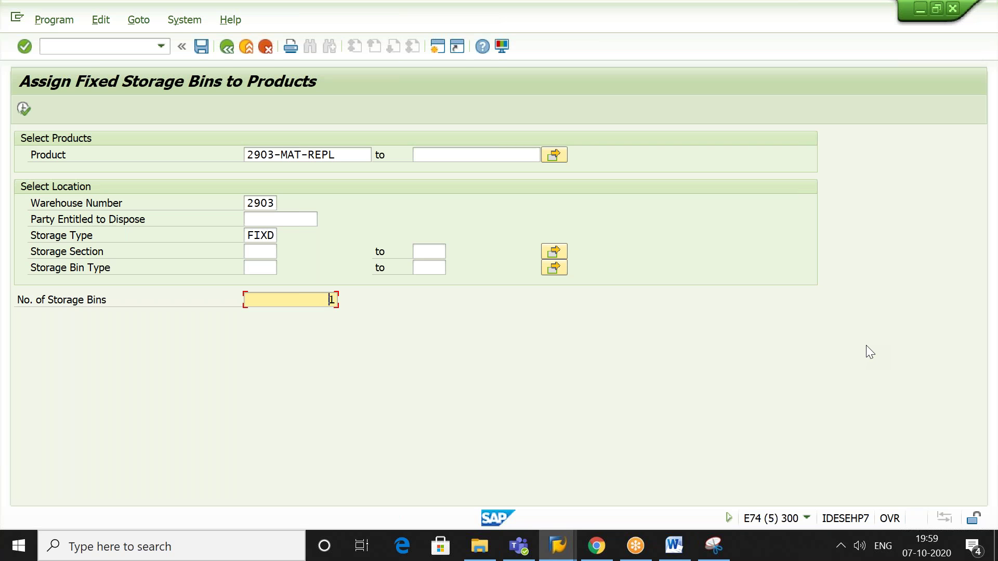
- Snip the completed Assign Fixed Storage Bins to Products screen, paste it below the previous image in Word, and return to SAP
left_click(716, 545)
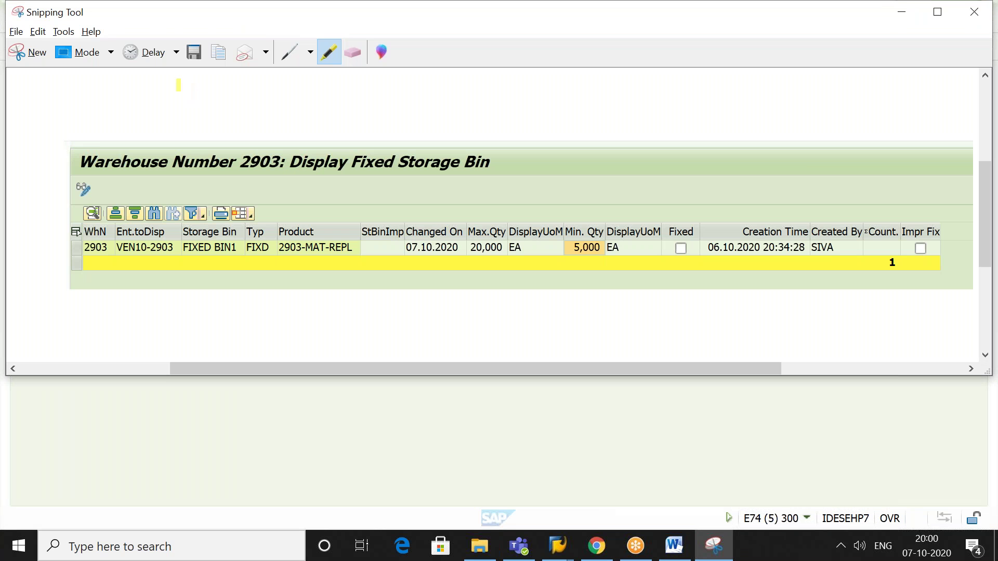
left_click(20, 53)
left_click_drag(4, 62, 601, 321)
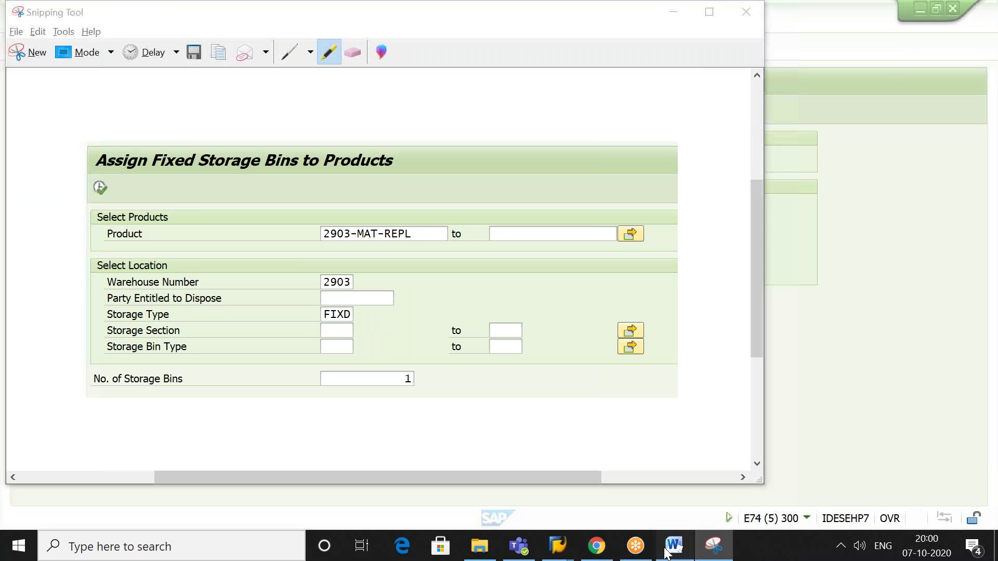
left_click(668, 552)
key("Return")
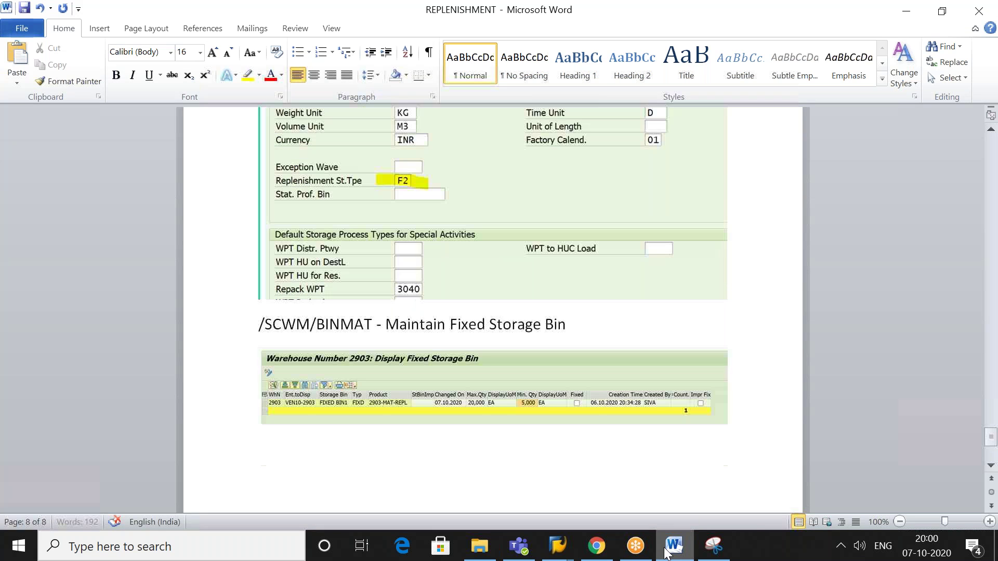
key("ctrl+v")
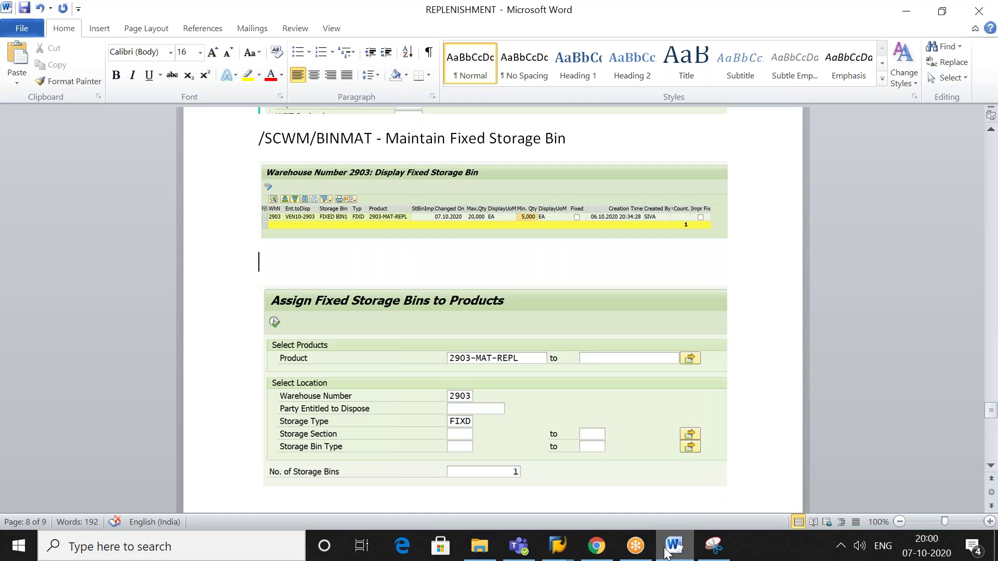
left_click(668, 553)
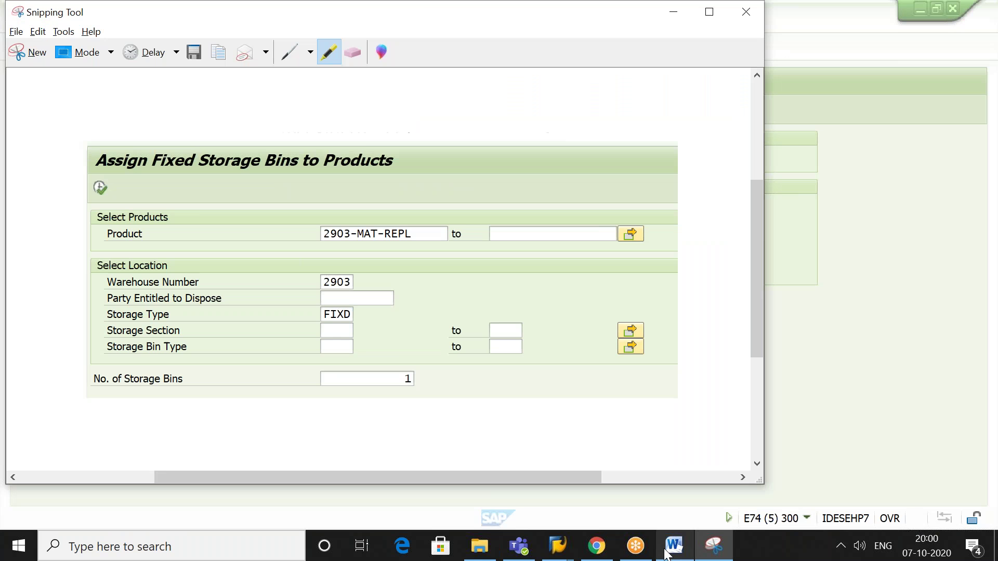
left_click(908, 338)
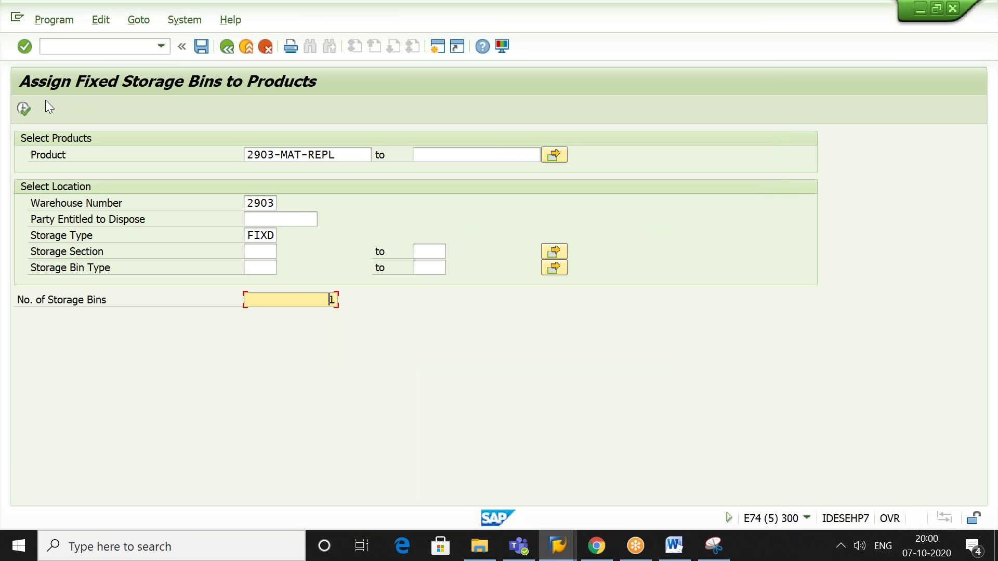
- Try to run the fixed bin assignment, check the search help for Party Entitled to Dispose, and exit to the SAP menu
left_click(23, 109)
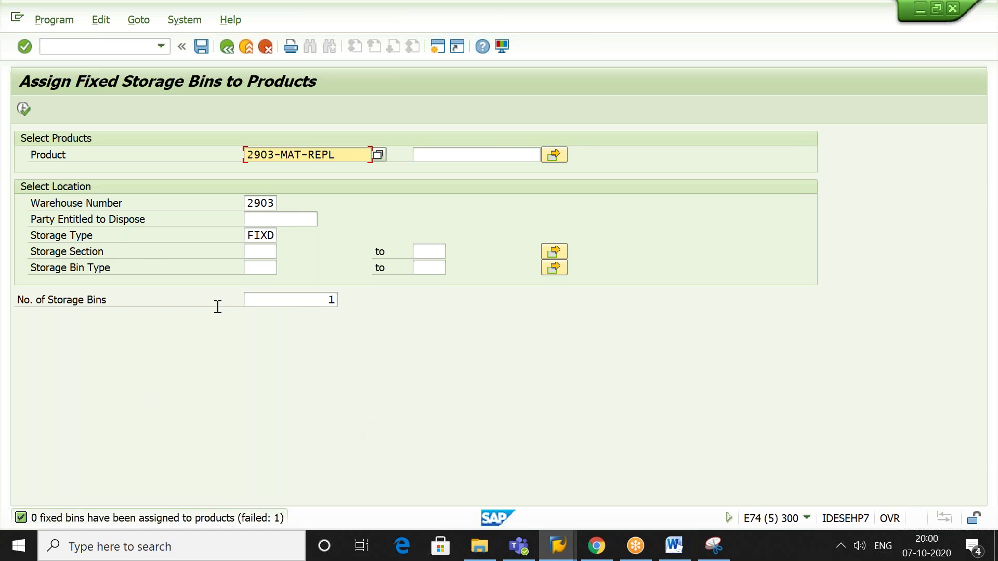
left_click(269, 219)
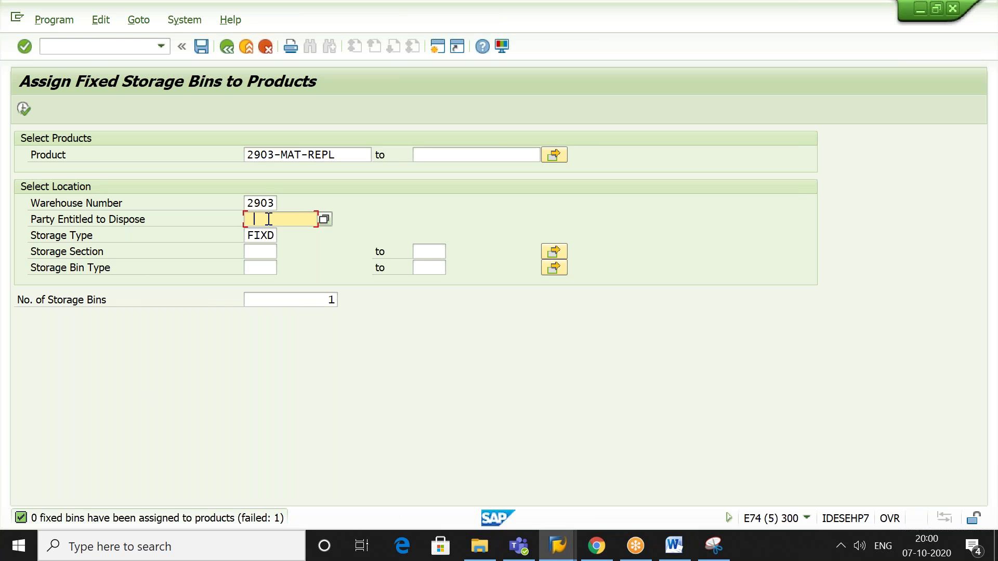
left_click(325, 219)
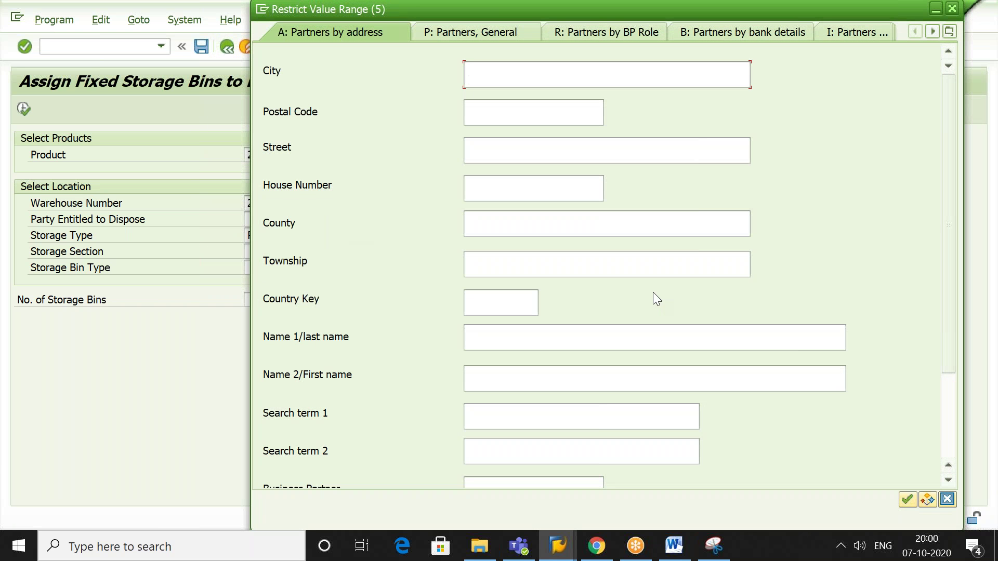
left_click(947, 500)
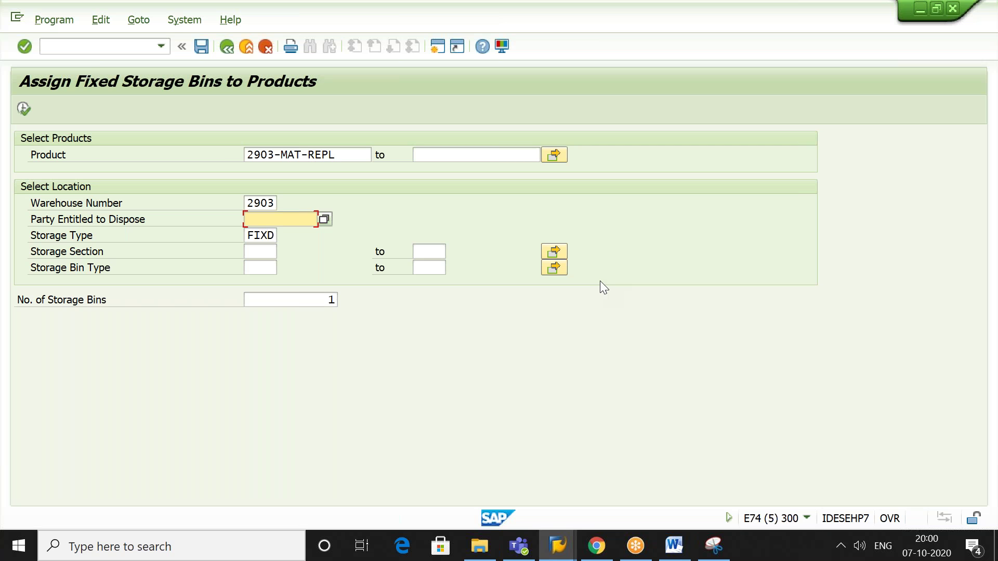
left_click(227, 47)
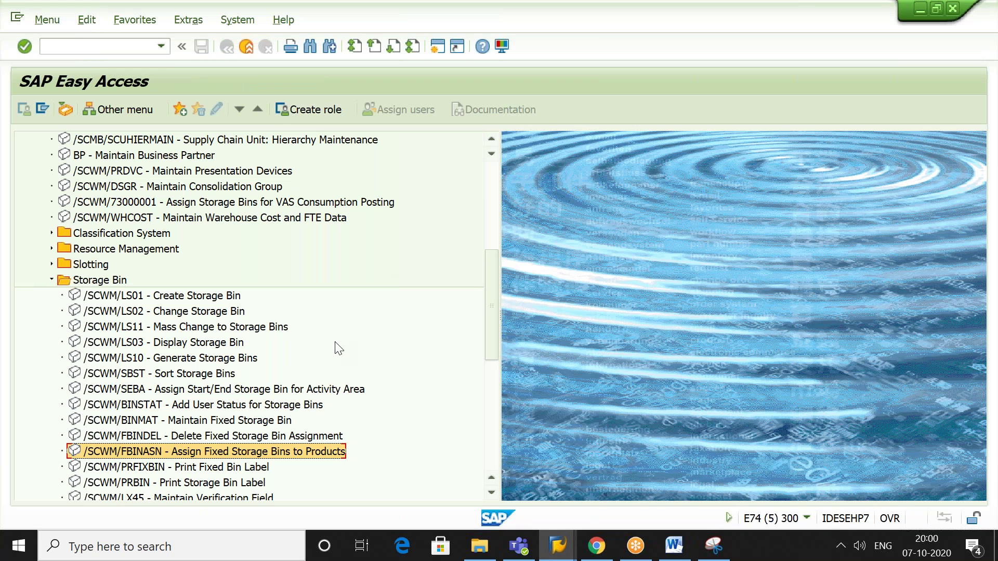
- Open /SCWM/FBINDEL - Delete Fixed Storage Bin Assignment and select product 2903-MAT-REPL in warehouse number 2903
left_click(291, 438)
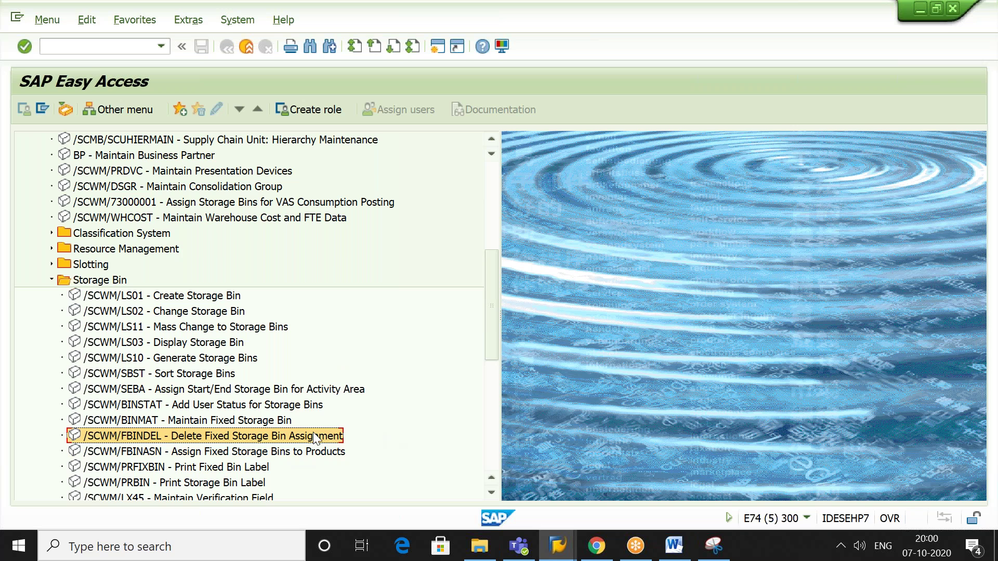
double_click(314, 436)
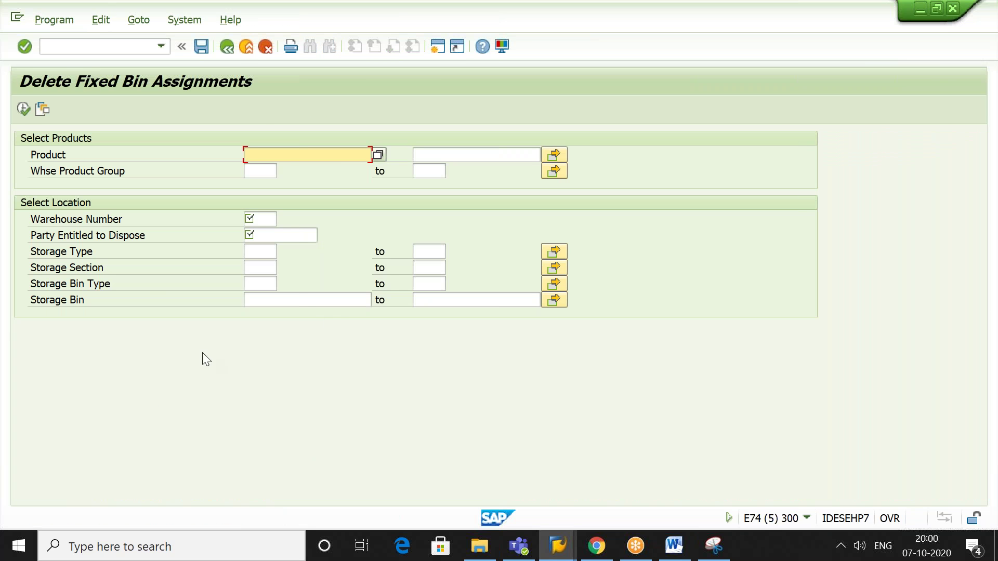
type("2")
key("Down")
key("Return")
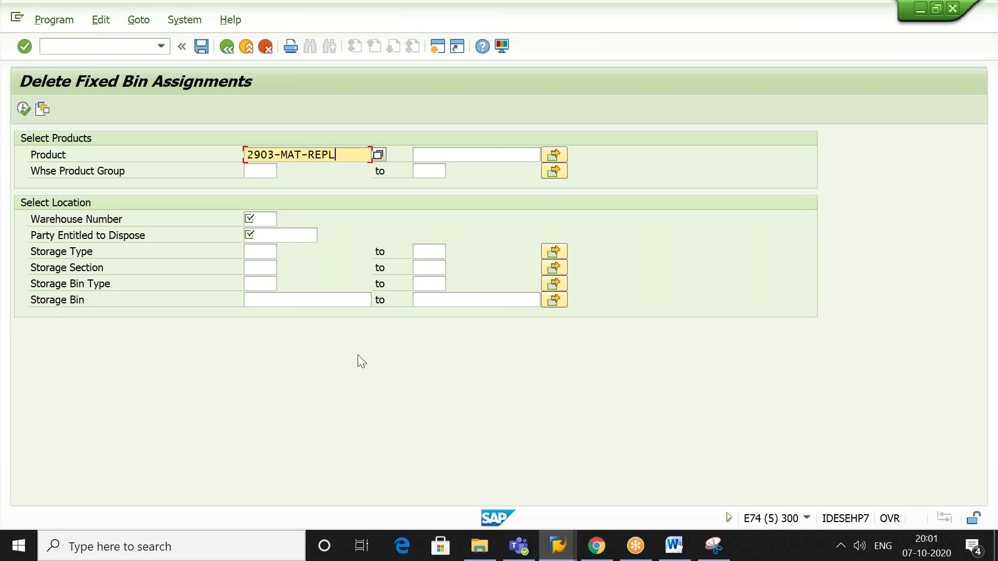
key("Down")
key("Down")
type("2")
key("Down")
key("Return")
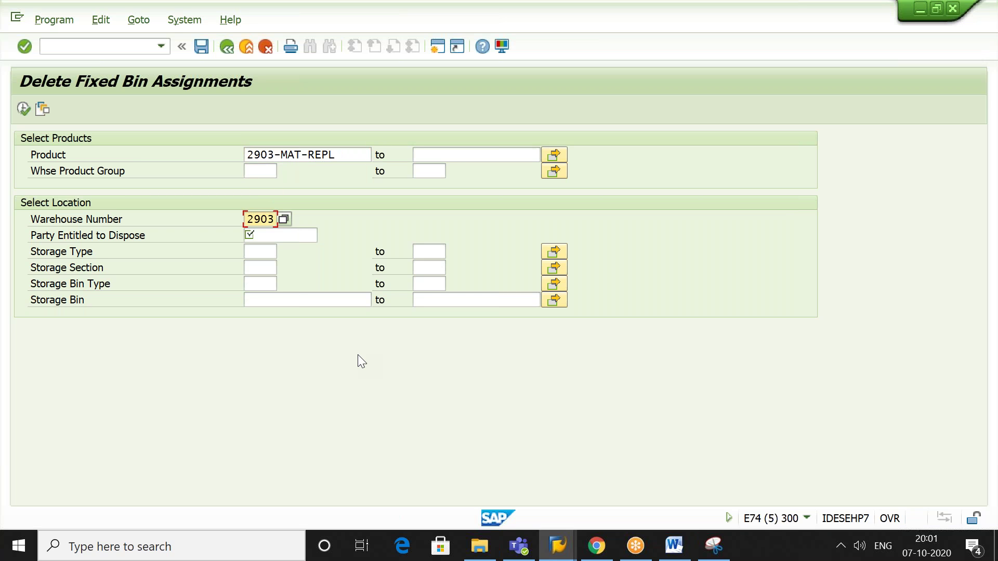
- Set Party Entitled to Dispose to VEN10-2903 and Storage Bin to FIXED BIN1, and run the deletion of the fixed bin assignment
key("Down")
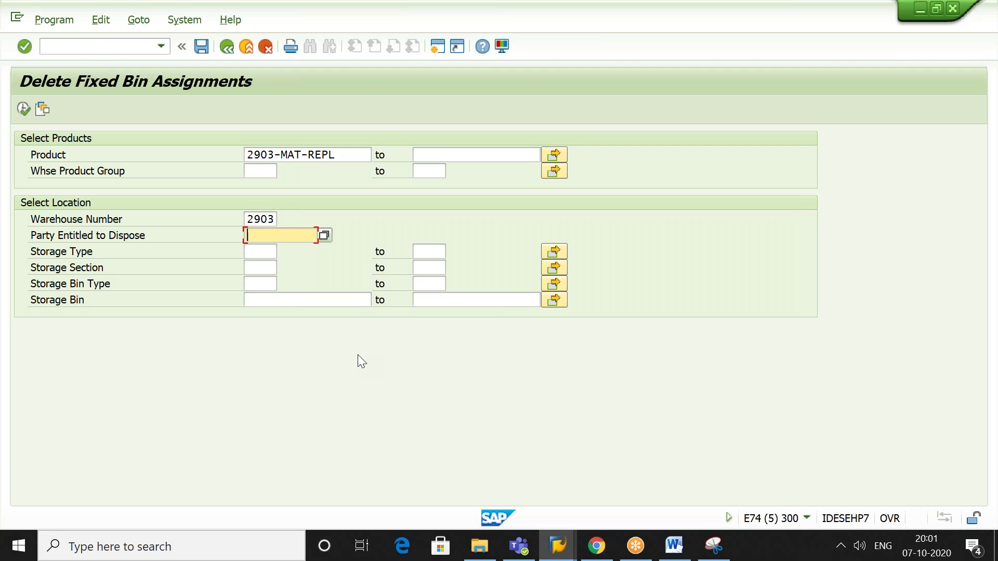
type("VEN10-2903")
left_click(285, 300)
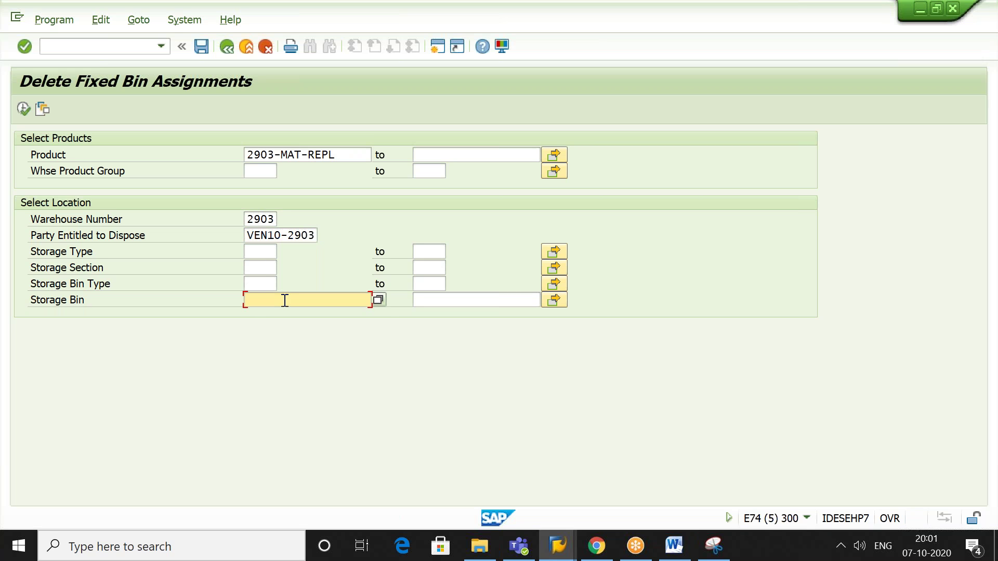
left_click(291, 314)
left_click(20, 109)
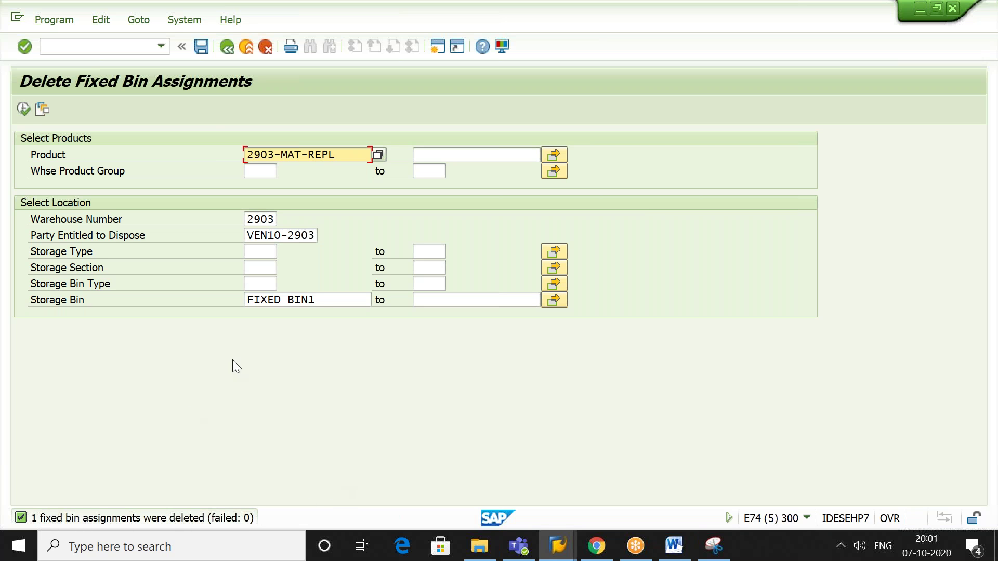
left_click(201, 47)
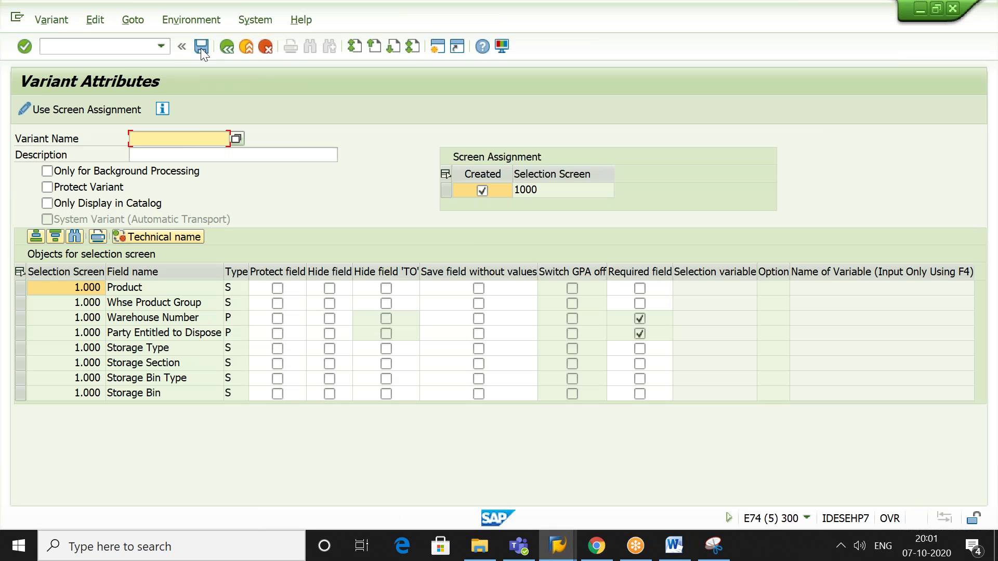
- Leave the variant screens of the fixed bin deletion and open /SCWM/FBINASN - Assign Fixed Storage Bins to Products
left_click(226, 47)
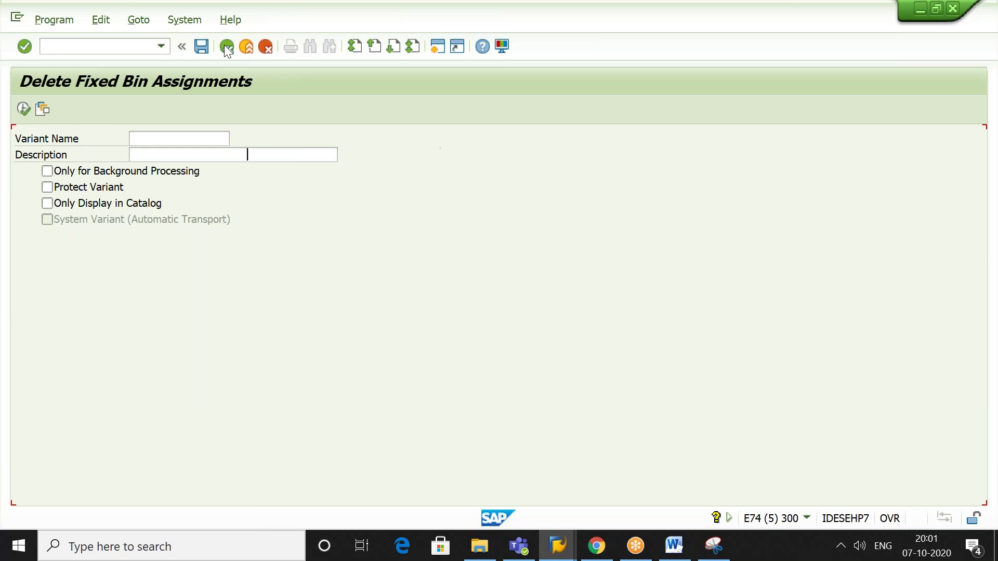
left_click(226, 47)
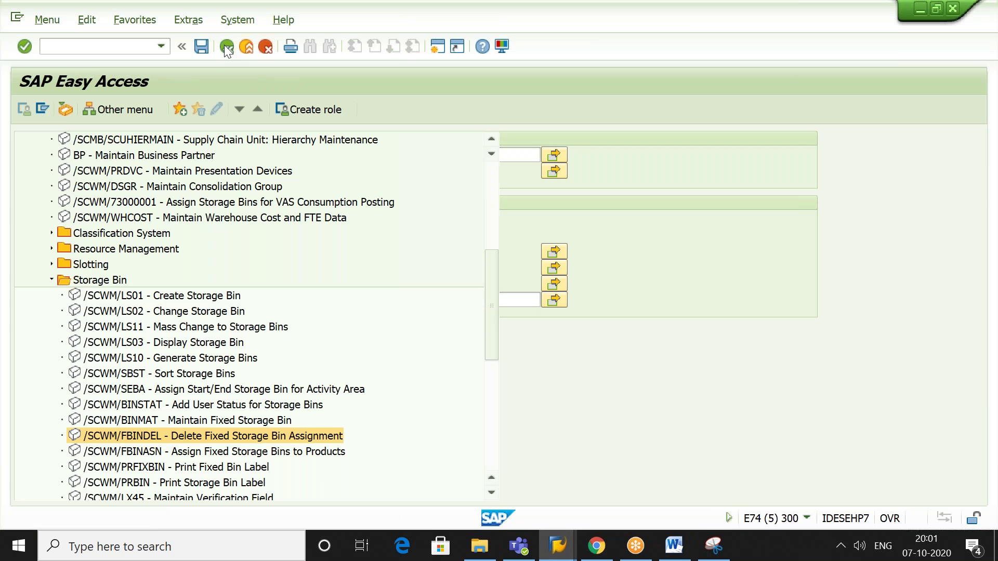
double_click(226, 453)
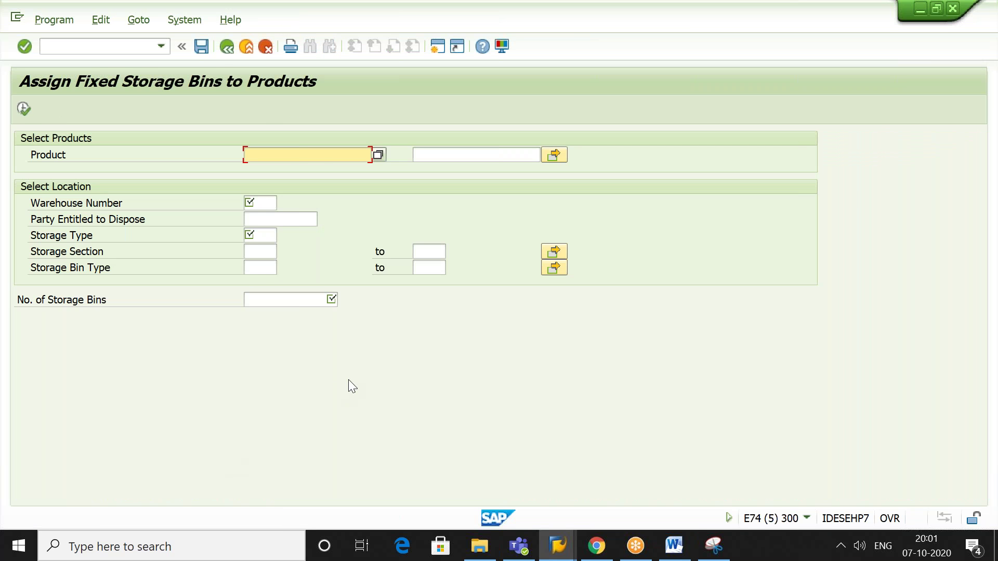
- Choose product 2903-MAT-REPL and warehouse number 2903 for the fixed bin assignment
key("BackSpace")
key("Down")
key("Return")
key("Tab")
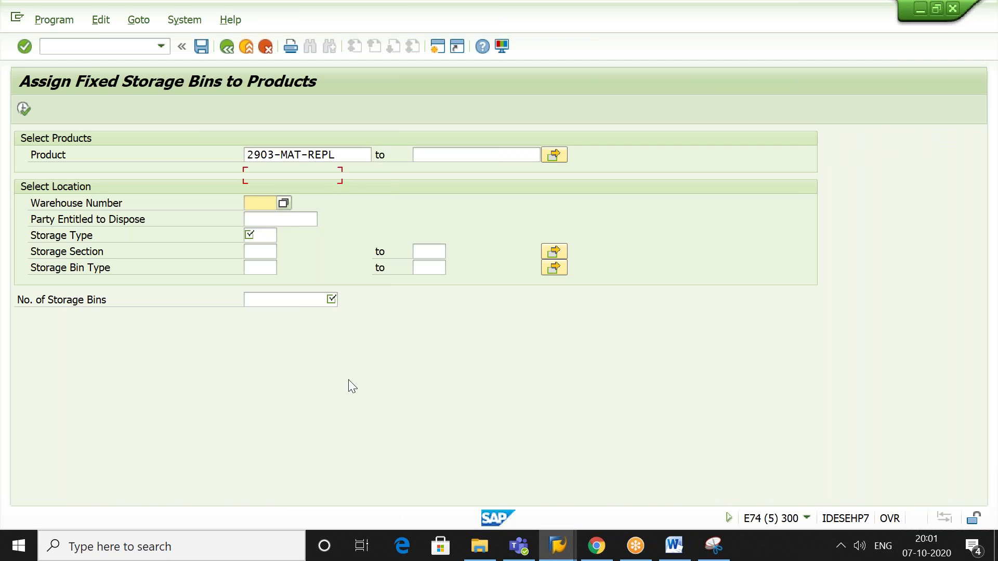
key("BackSpace")
key("Down")
key("Return")
key("Tab")
key("Tab")
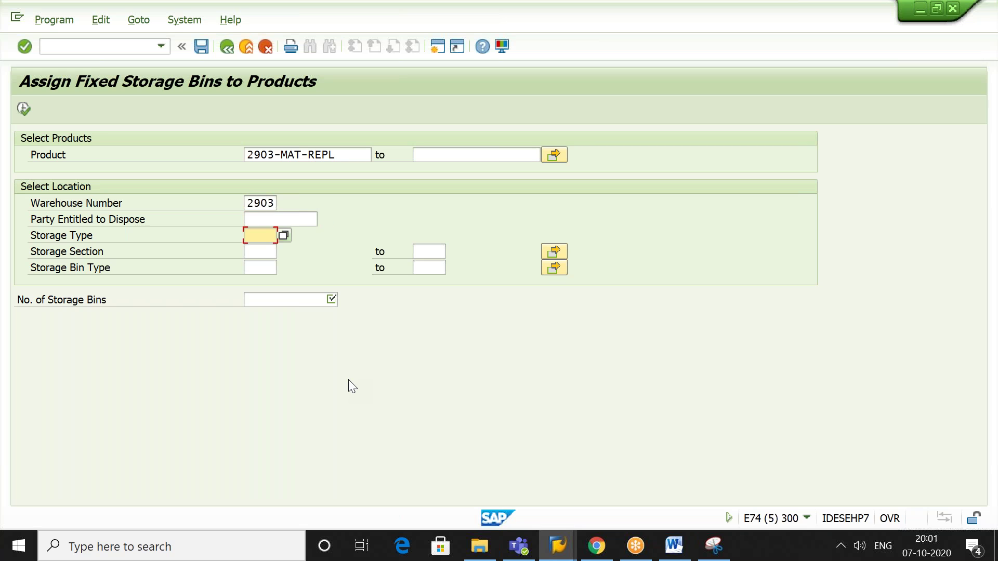
- Set Storage Type to FIXD and No. of Storage Bins to 1, run the assignment, and return to the SAP menu
key("BackSpace")
key("Down")
key("Return")
left_click(316, 303)
type("1")
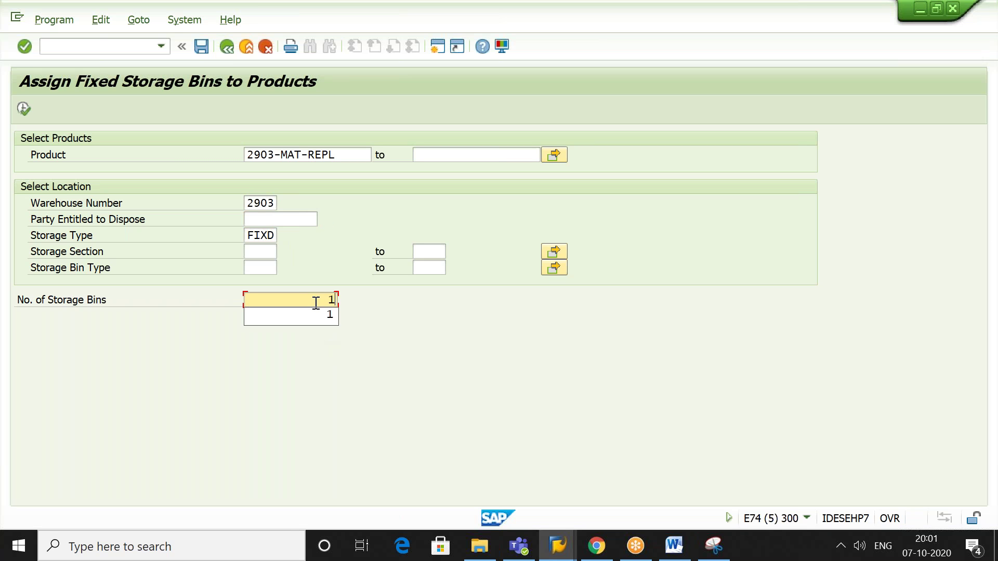
key("Return")
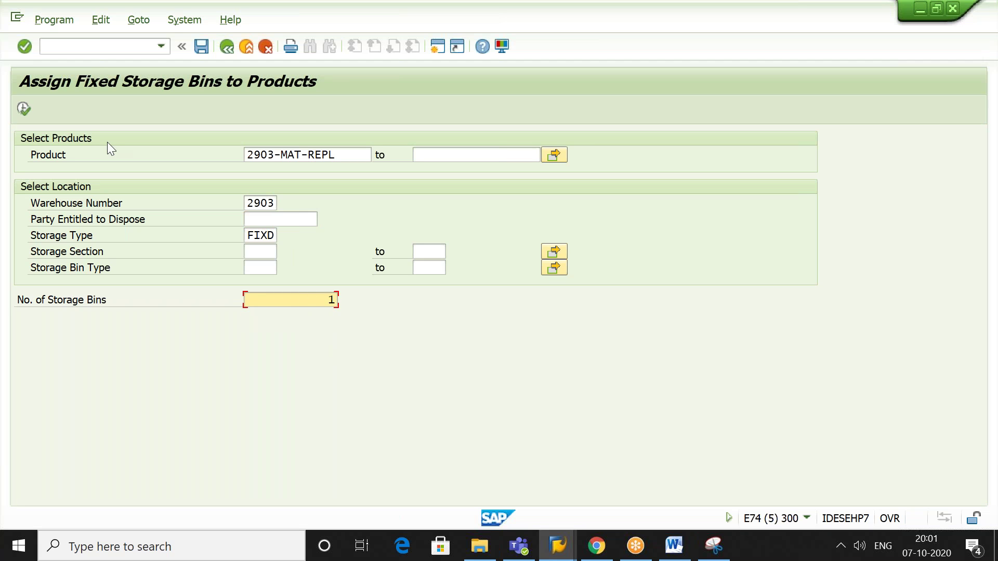
left_click(24, 109)
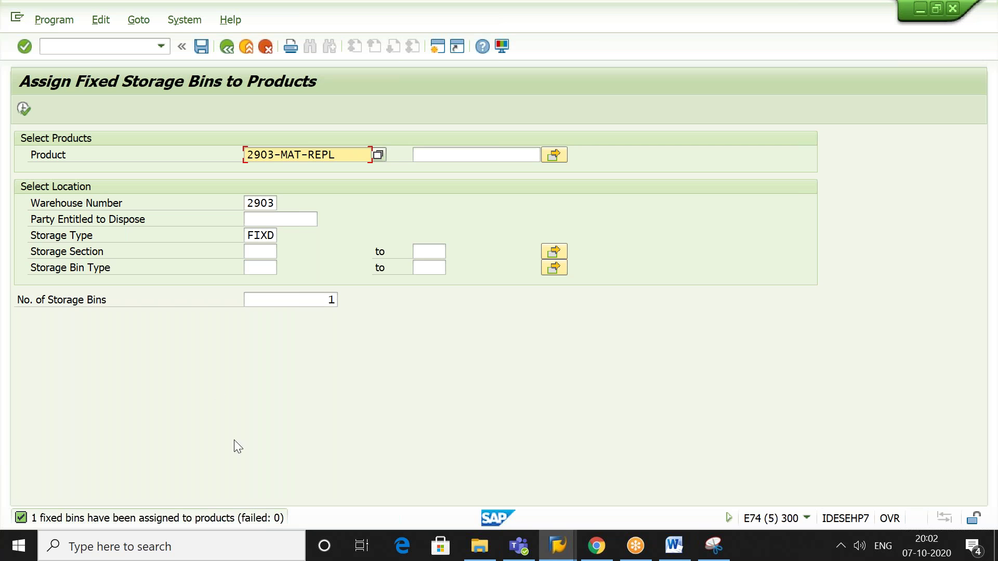
left_click(227, 47)
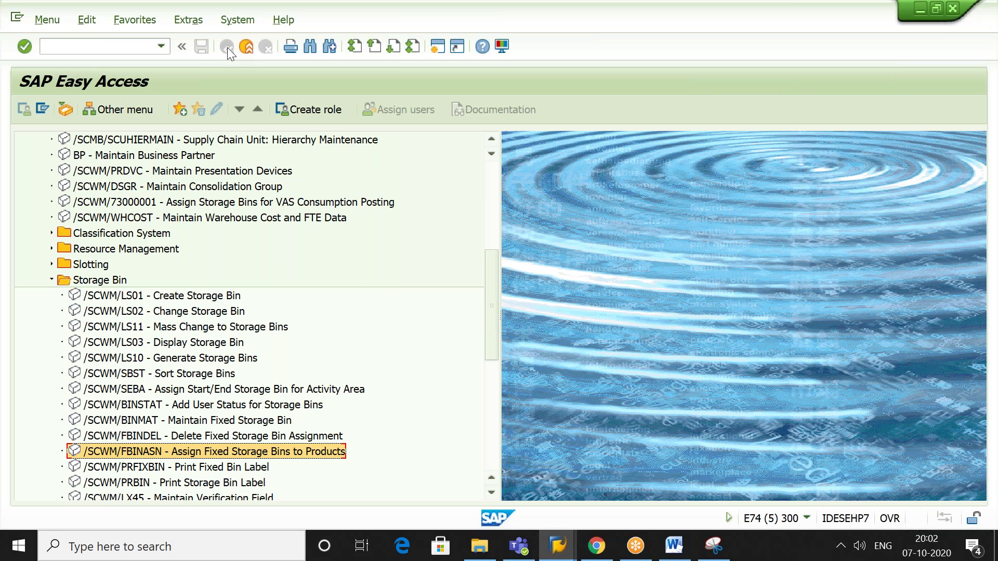
- Collapse the Master Data folder and expand Work Scheduling under Extended Warehouse Management
key("Left")
key("Left")
key("Left")
key("Left")
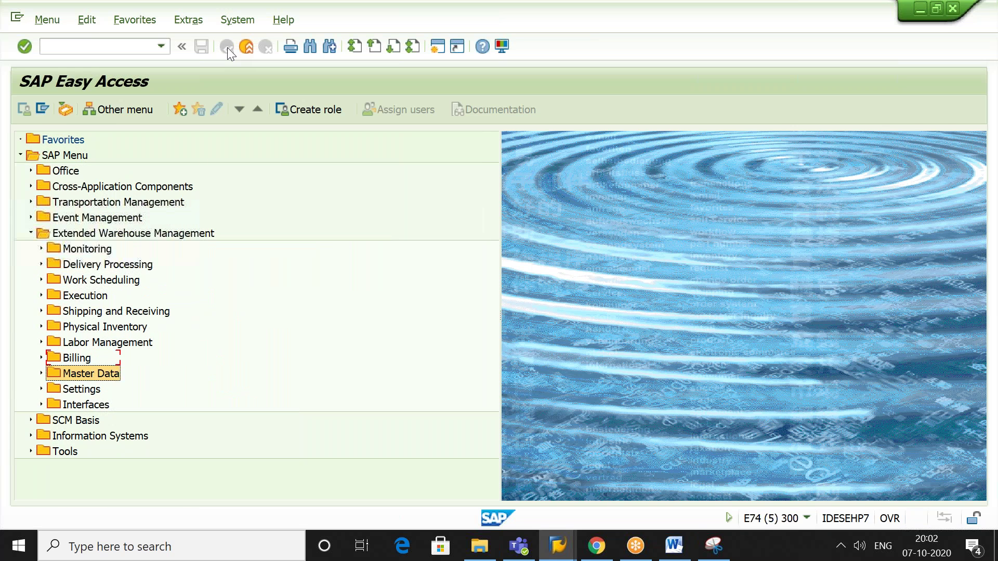
key("Up")
key("Up")
key("Up")
key("Up")
key("Up")
key("Up")
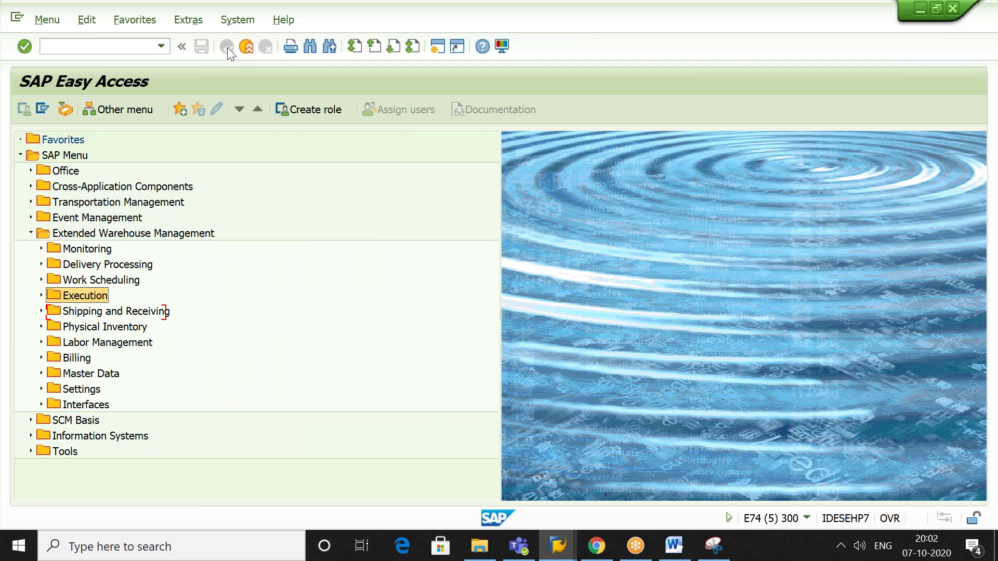
key("Right")
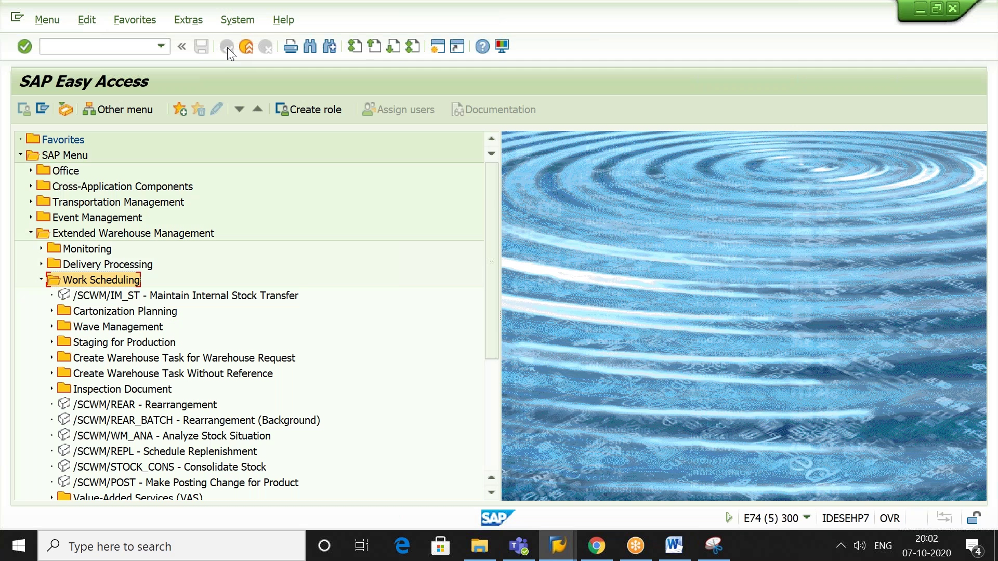
- Locate and select /SCWM/REPL - Schedule Replenishment in the Work Scheduling folder
key("Down")
key("Down")
key("Down")
key("Down")
key("Down")
key("Down")
key("Down")
key("Down")
key("Down")
key("Down")
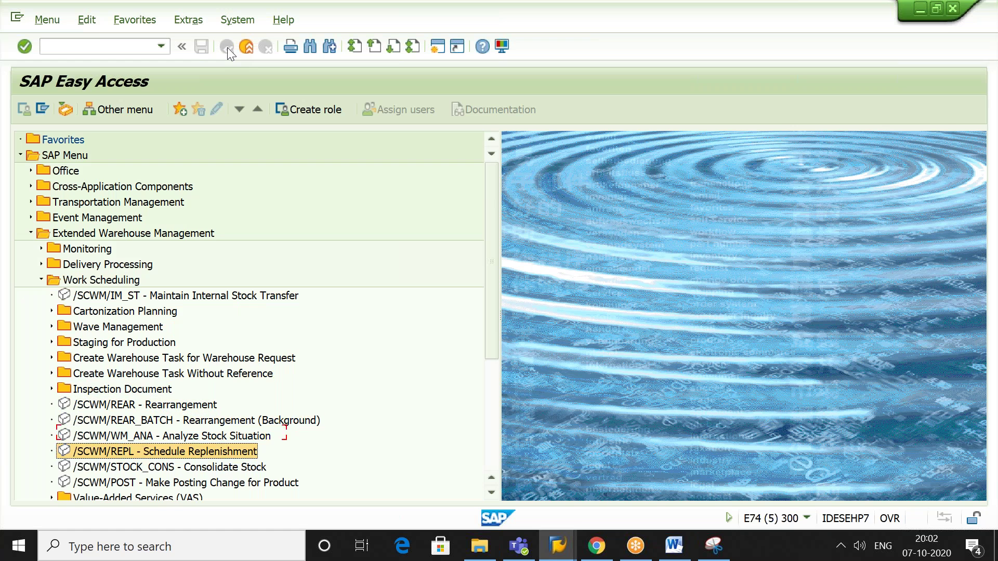
key("Down")
key("Down")
key("Down")
key("Down")
key("Up")
key("Up")
key("Up")
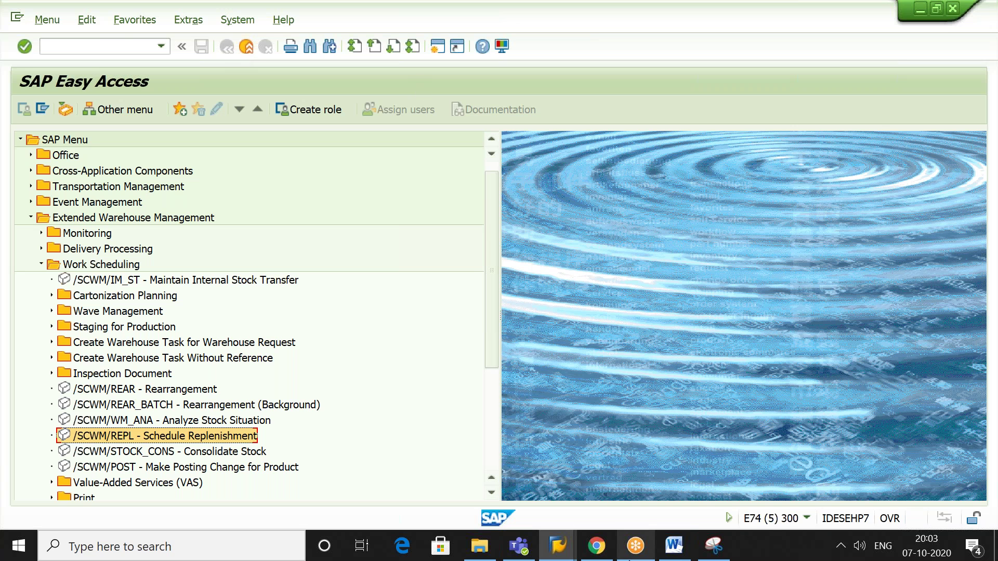
- Switch to Word and add the line "/SCWM/REPL - Schedule Replenishment" on the page after the fixed bin assignment image
left_click(678, 551)
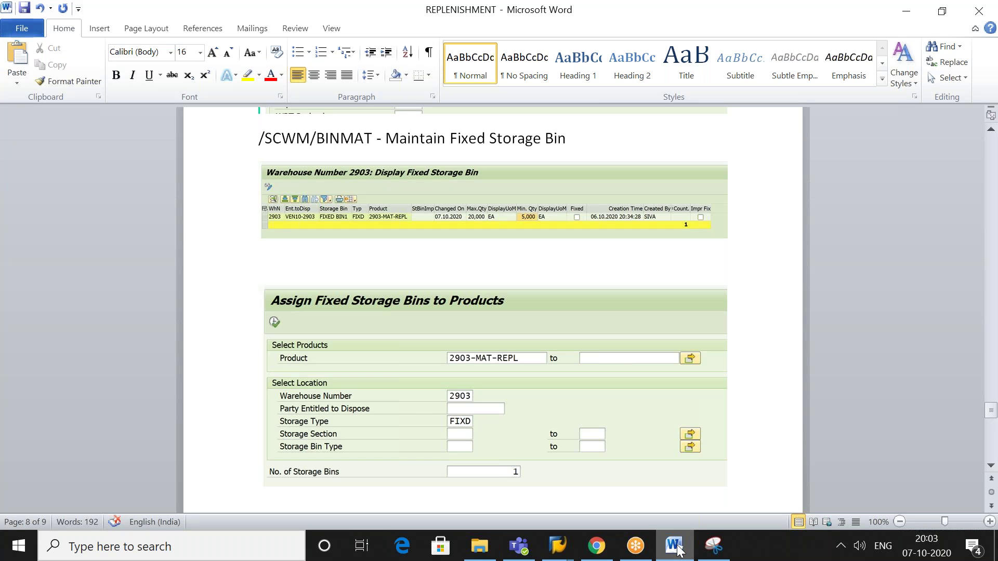
key("Down")
key("Down")
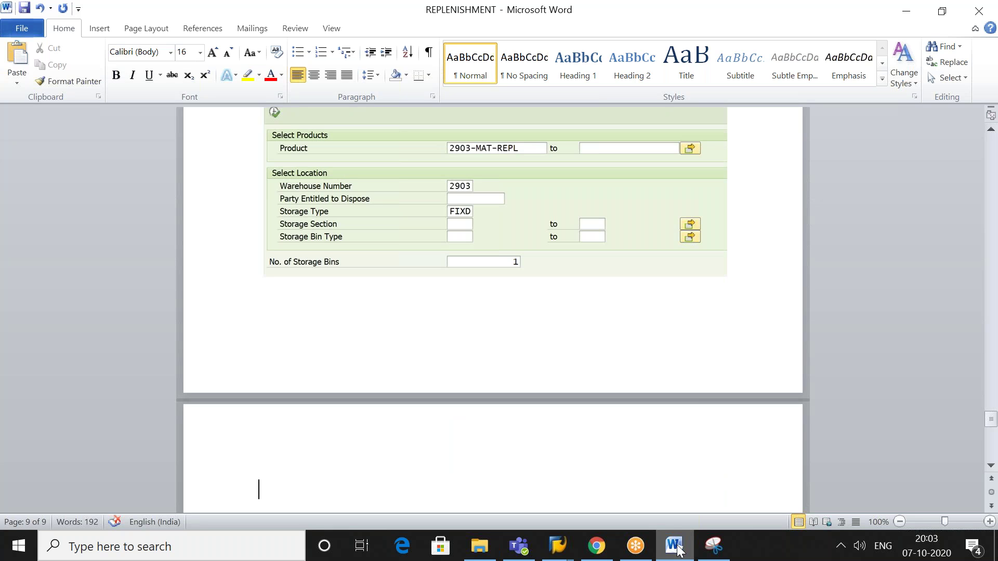
type("/SCWM/REPL - Schedule Replenishment")
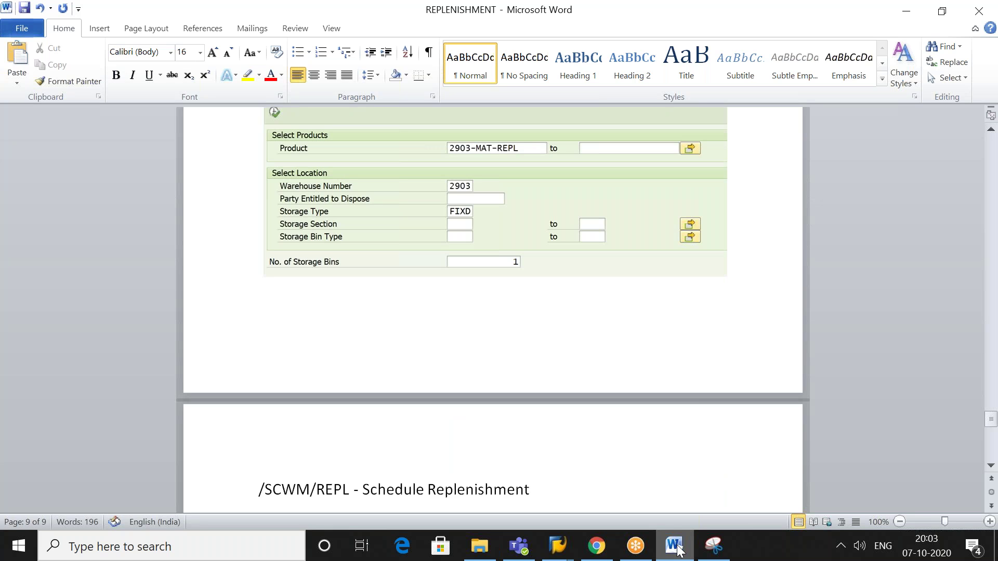
key("Return")
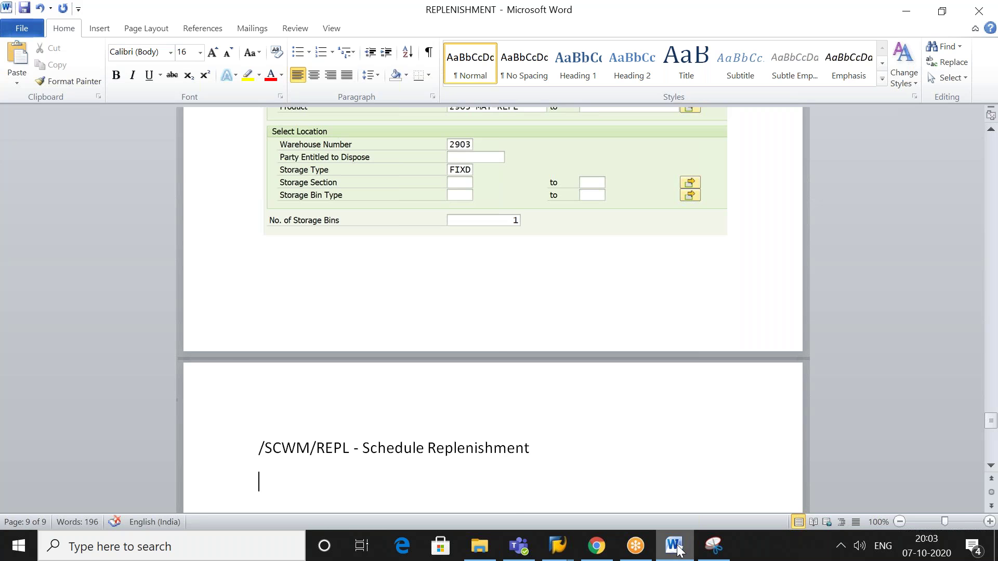
- Return to SAP, open /SCWM/REPL - Schedule Replenishment, and set Storage Type to FIXD
left_click(678, 550)
double_click(158, 435)
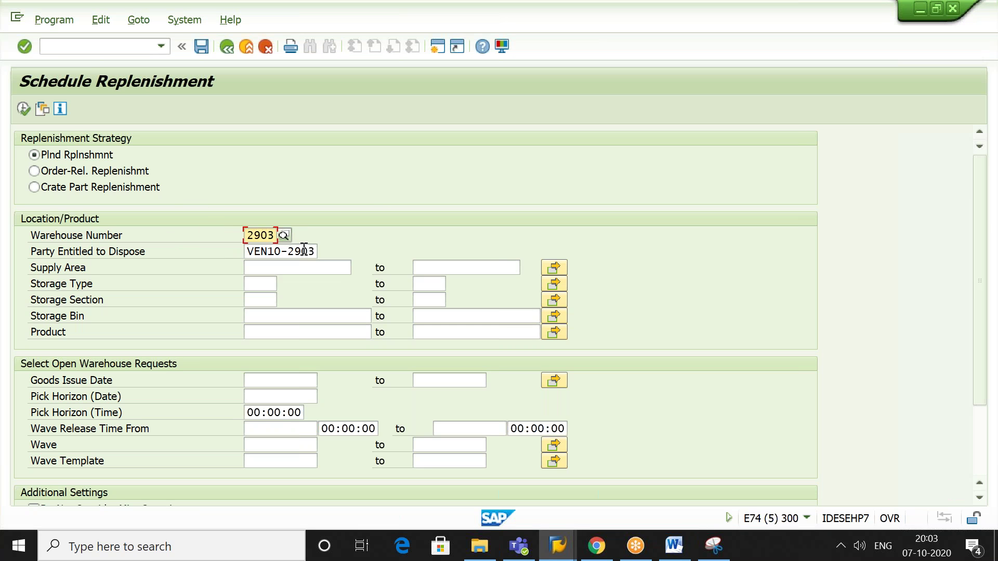
left_click(269, 303)
left_click(265, 284)
left_click(261, 299)
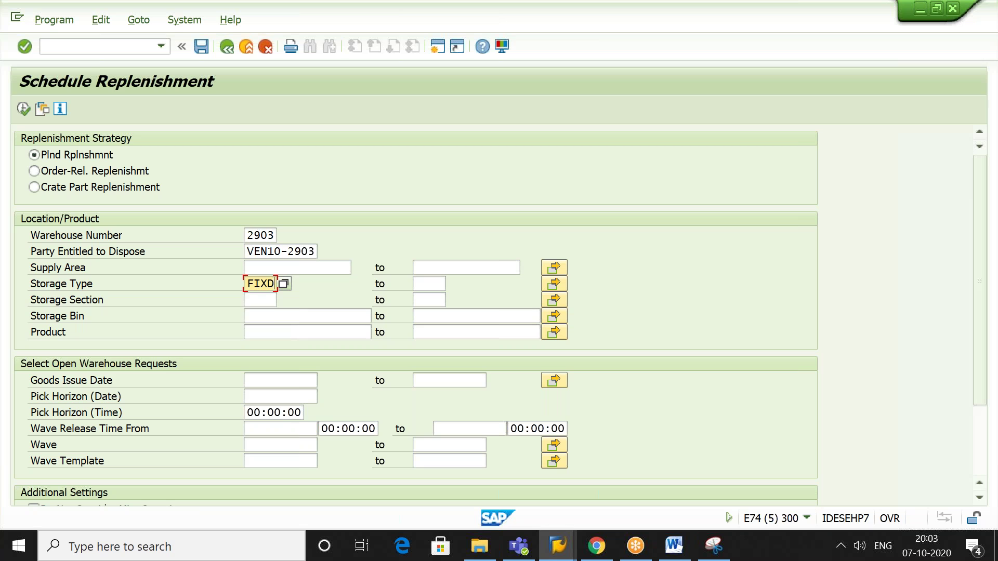
- Set Storage Bin to FIXED BIN1 and Product to 2903-MAT-REPL for the replenishment
left_click(294, 318)
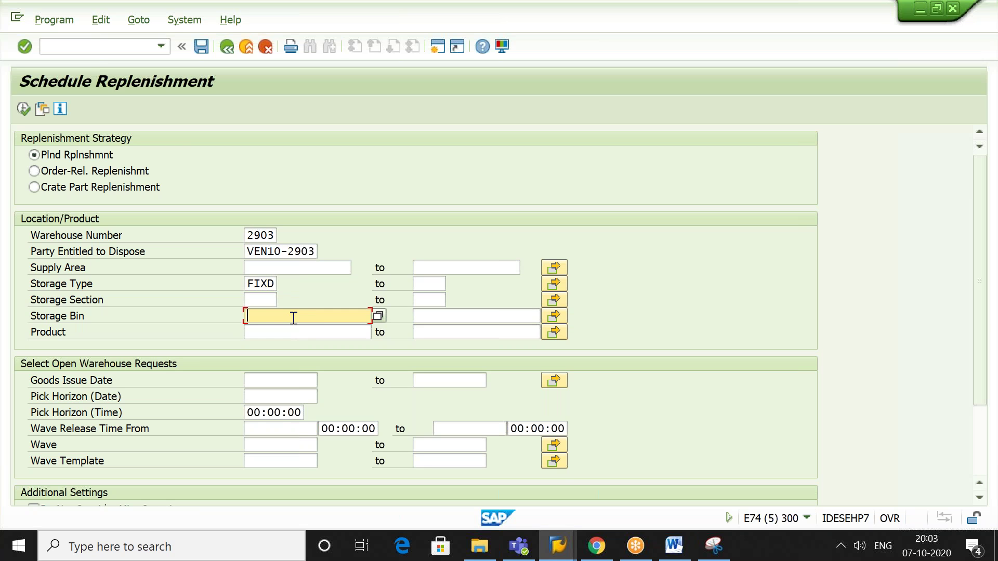
left_click(299, 331)
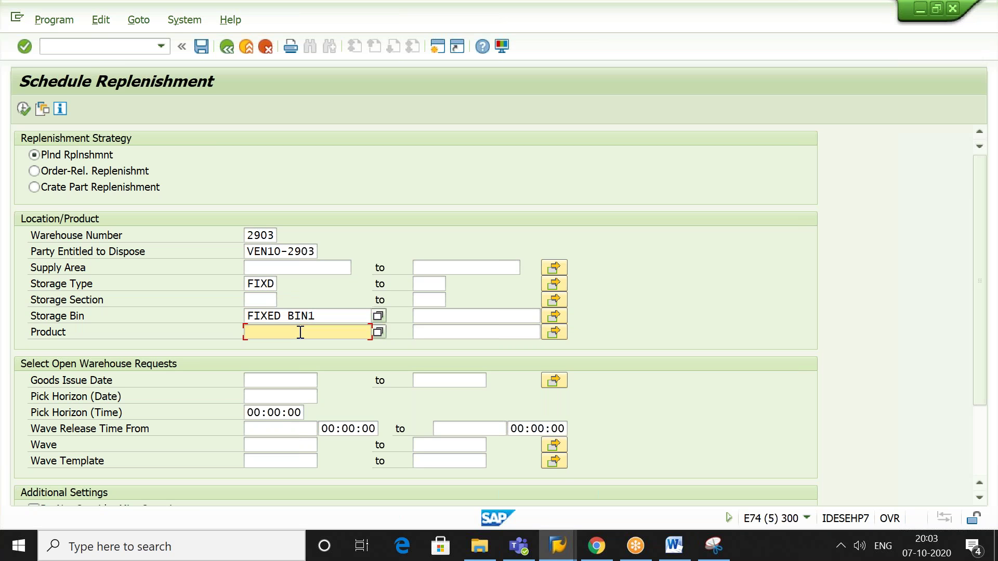
left_click(300, 332)
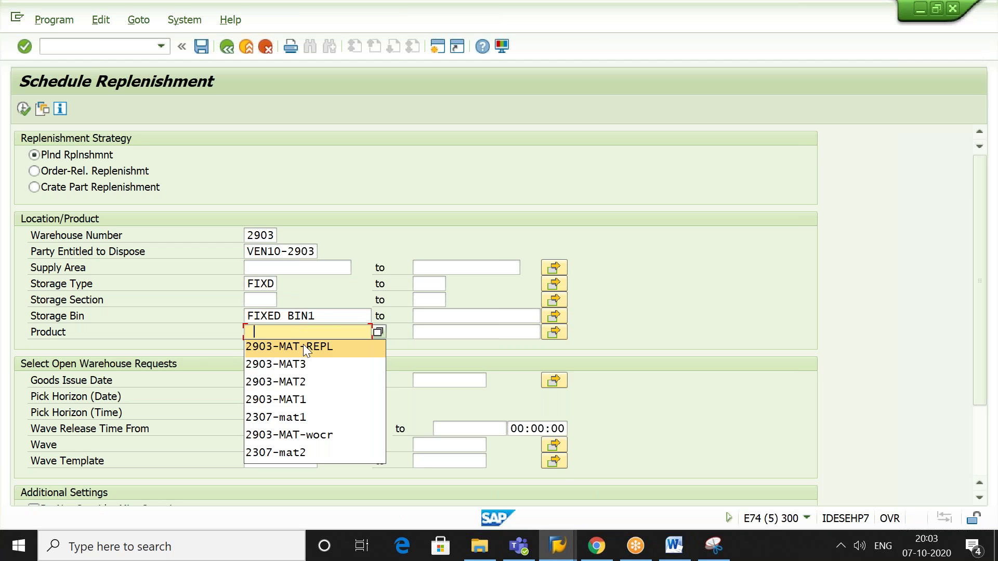
left_click(303, 347)
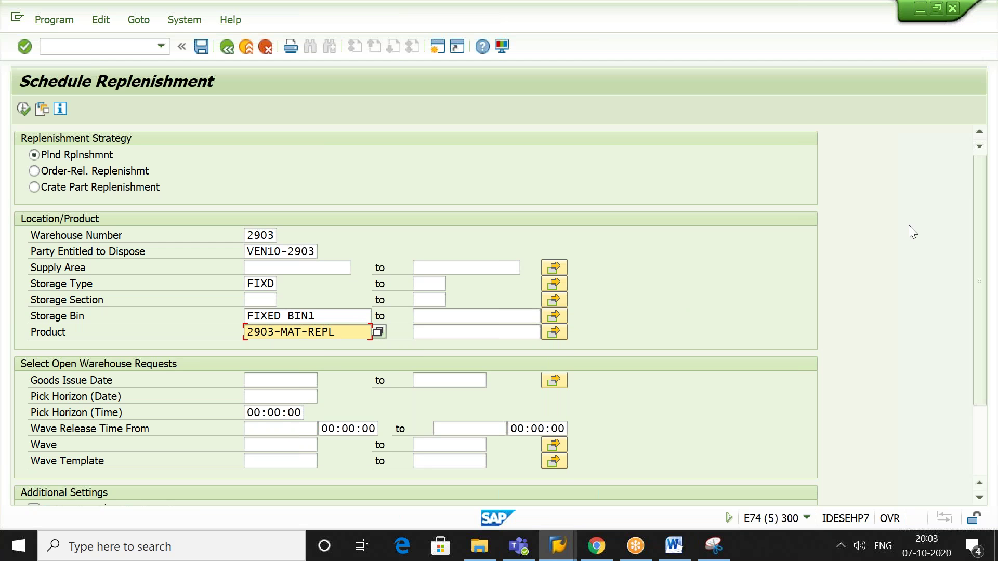
- Show the additional settings of the replenishment and copy the product number 2903-MAT-REPL
left_click_drag(981, 225, 978, 326)
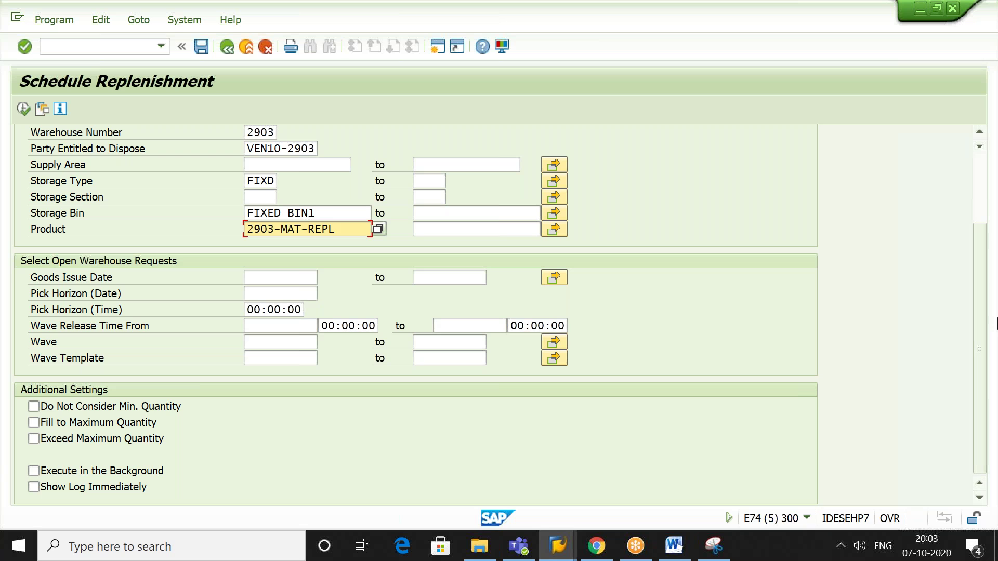
left_click_drag(349, 232, 180, 222)
key("ctrl+c")
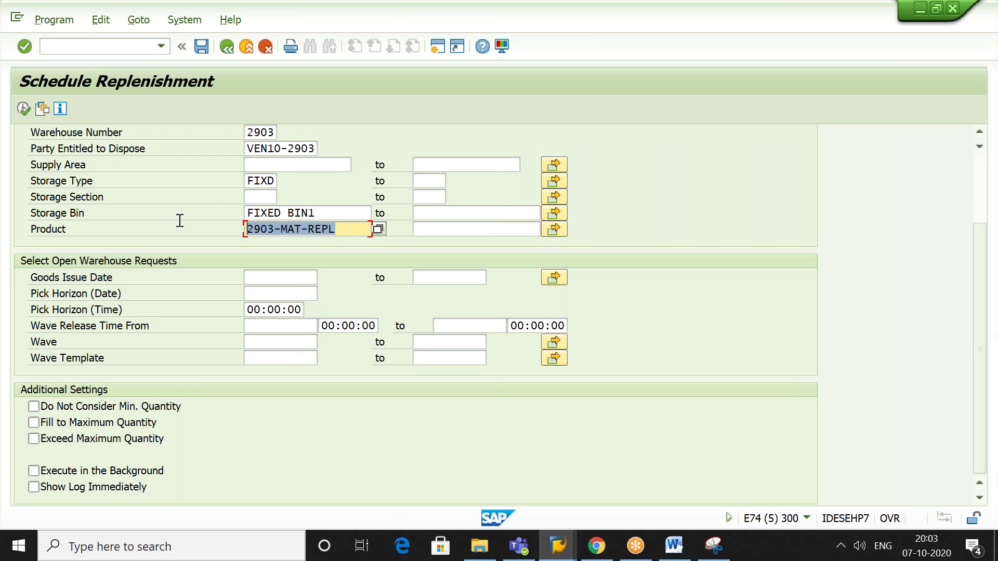
left_click(529, 139)
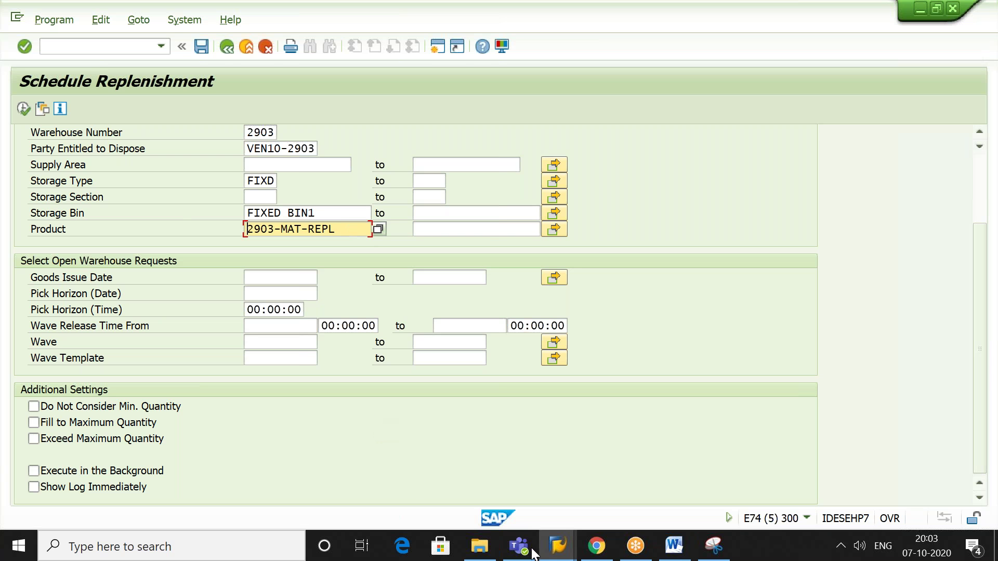
- Switch to the SAP session showing the warehouse product and open the warehouse monitor with /N/SCWM/MON
mouse_move(557, 546)
left_click(687, 456)
left_click(90, 47)
type("/N/SC")
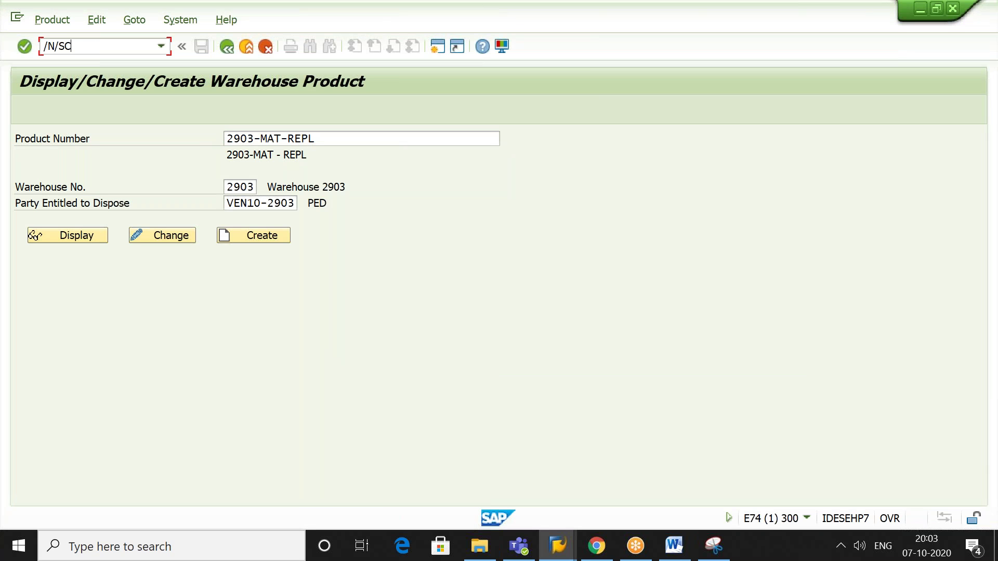
type("WM/MON")
key("Return")
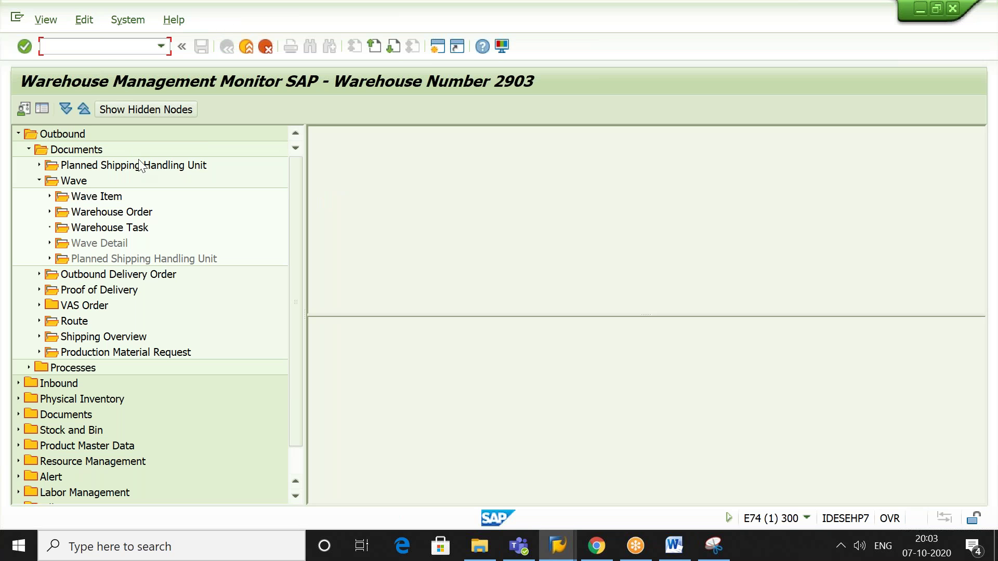
- Collapse the Outbound branch with its Documents and Wave nodes in the warehouse monitor
left_click(92, 196)
key("Left")
key("Left")
key("Left")
key("Left")
key("Left")
key("Left")
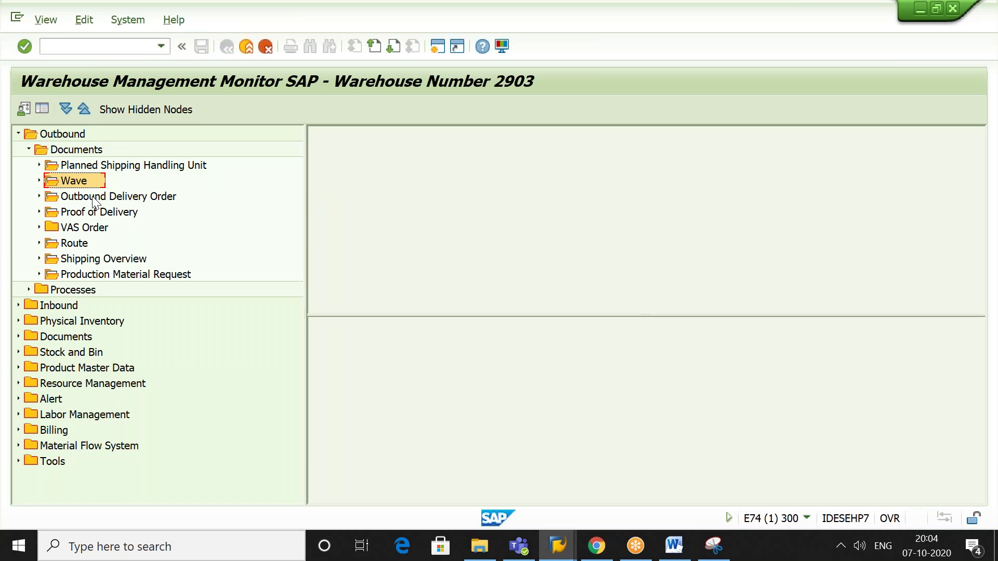
- Expand the Stock and Bin node and select Stock Overview
key("Down")
key("Down")
key("Down")
key("Down")
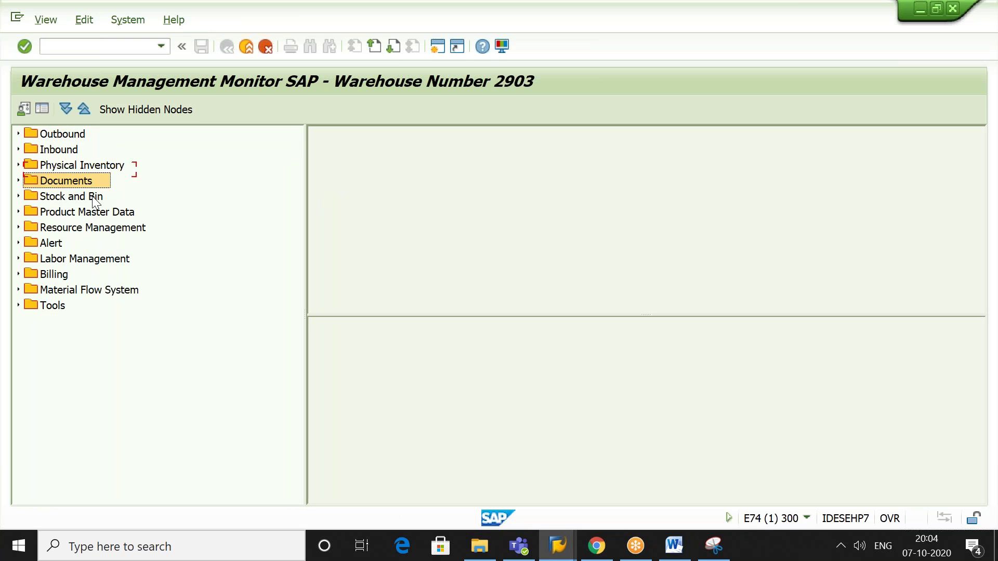
key("Right")
key("Down")
key("Down")
key("Down")
key("Down")
key("Down")
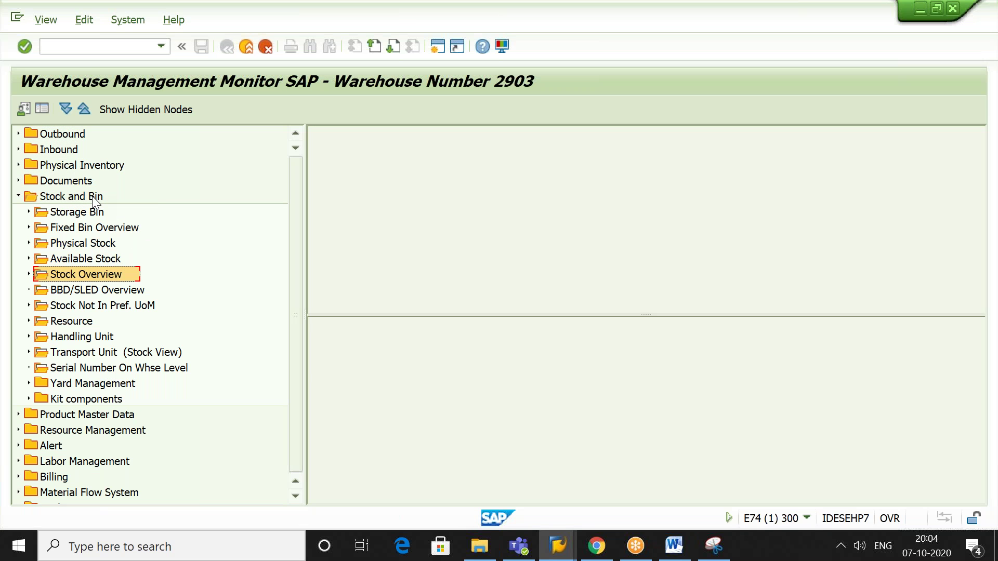
- Run the Stock Overview for product 2903-MAT-REPL using the copied product number
double_click(107, 279)
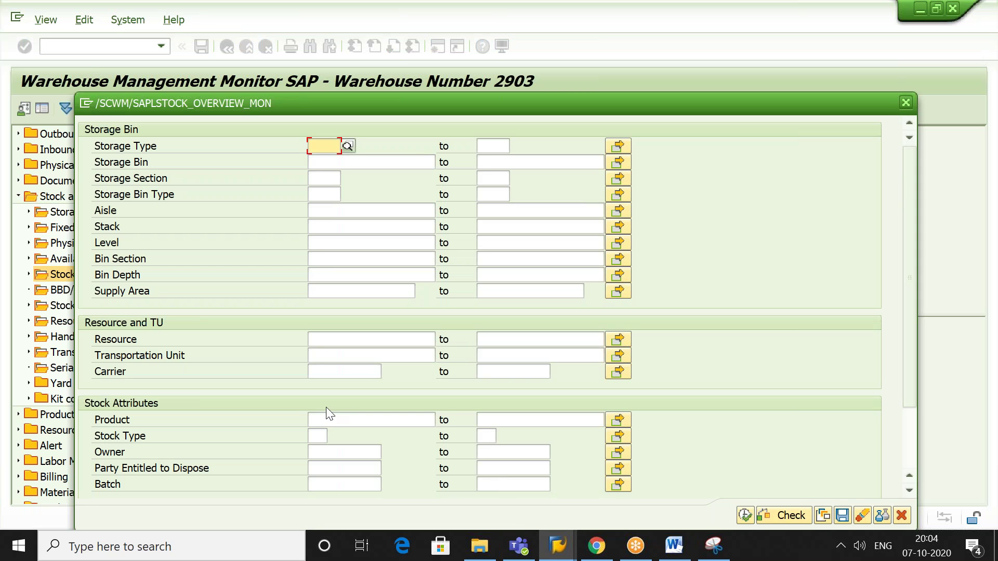
left_click(341, 421)
key("ctrl+v")
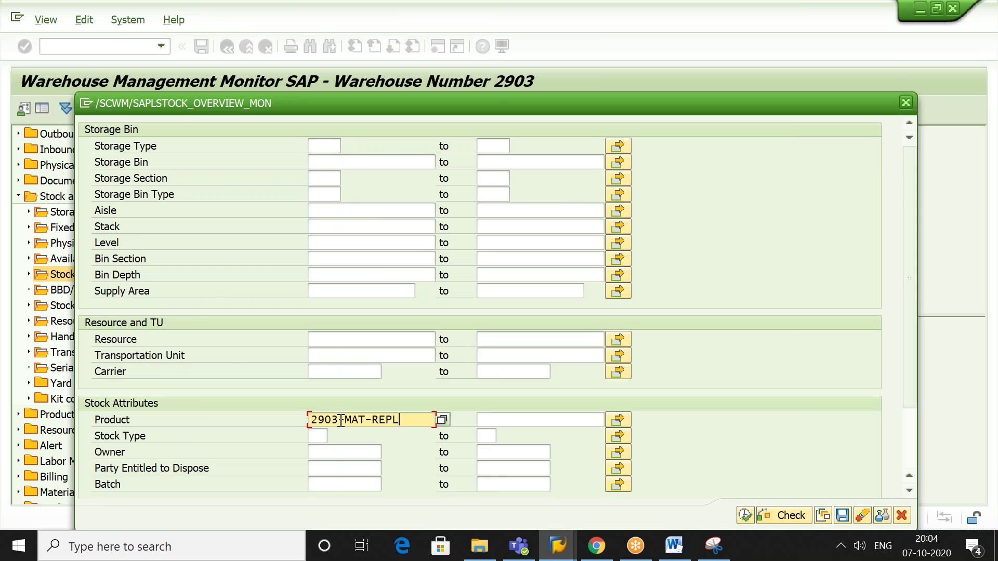
left_click(746, 515)
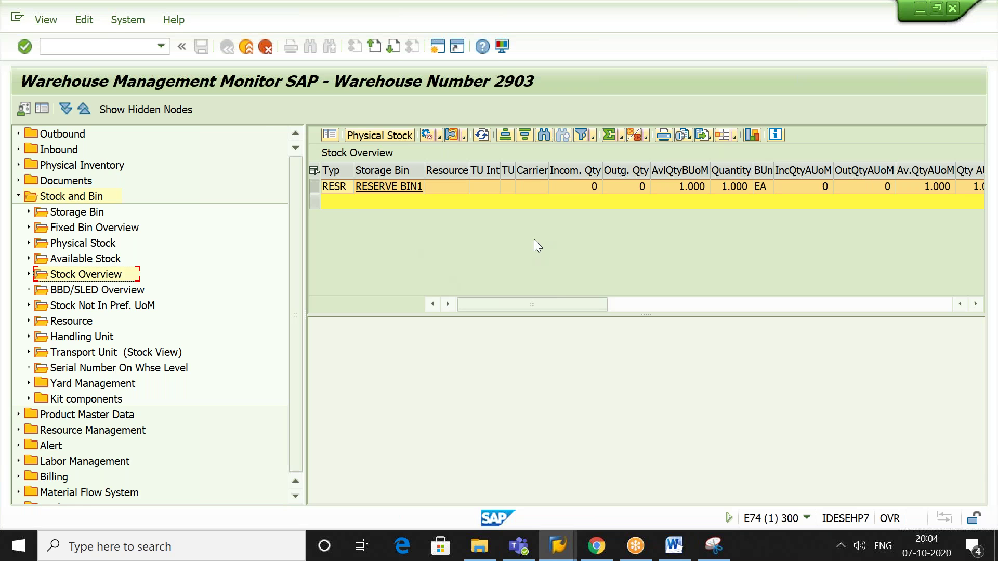
- In the Schedule Replenishment session, enable Do Not Consider Min. Quantity, Fill to Maximum Quantity and Show Log Immediately, and run the planned replenishment
key("alt+Tab")
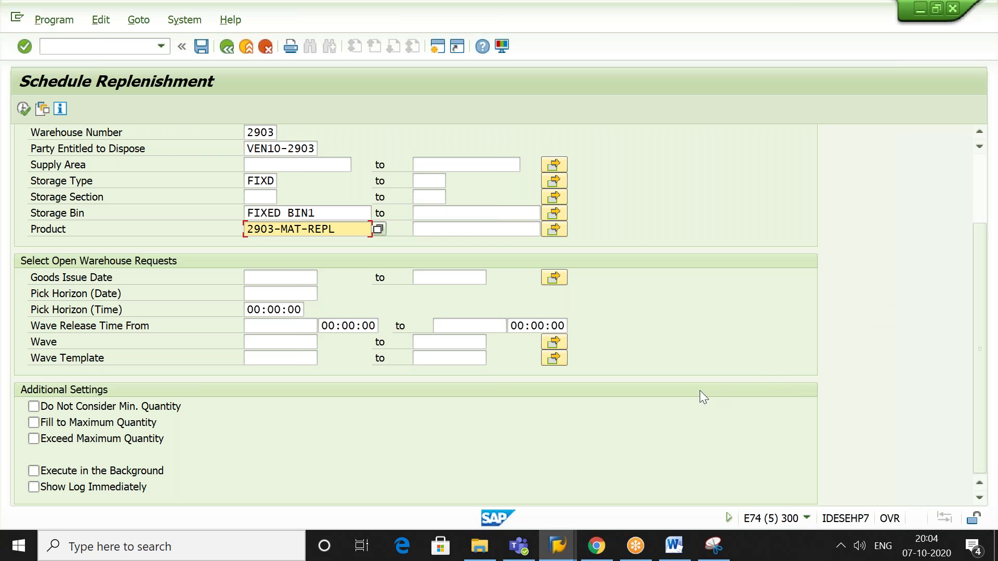
left_click(144, 409)
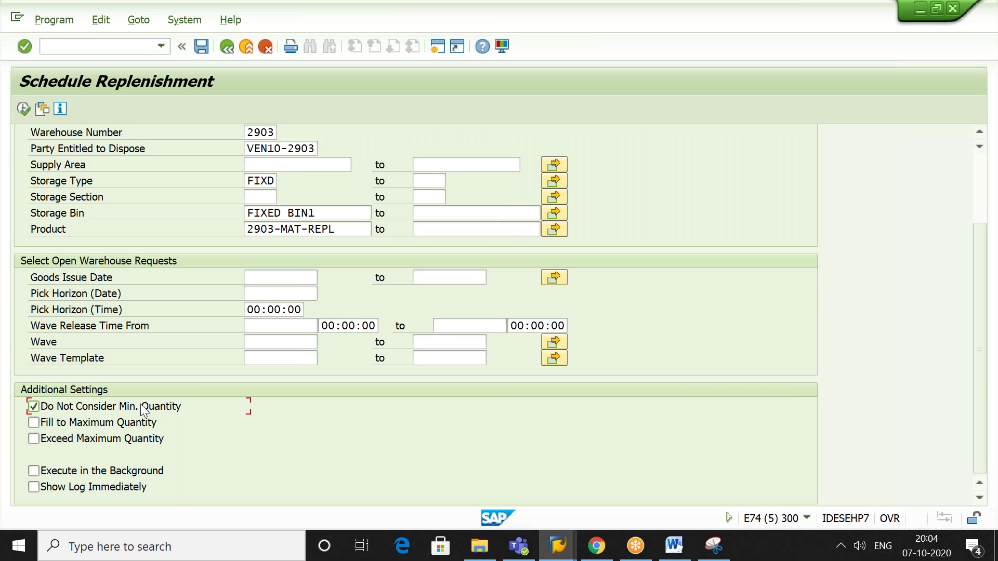
left_click(141, 424)
left_click(139, 489)
left_click(555, 343)
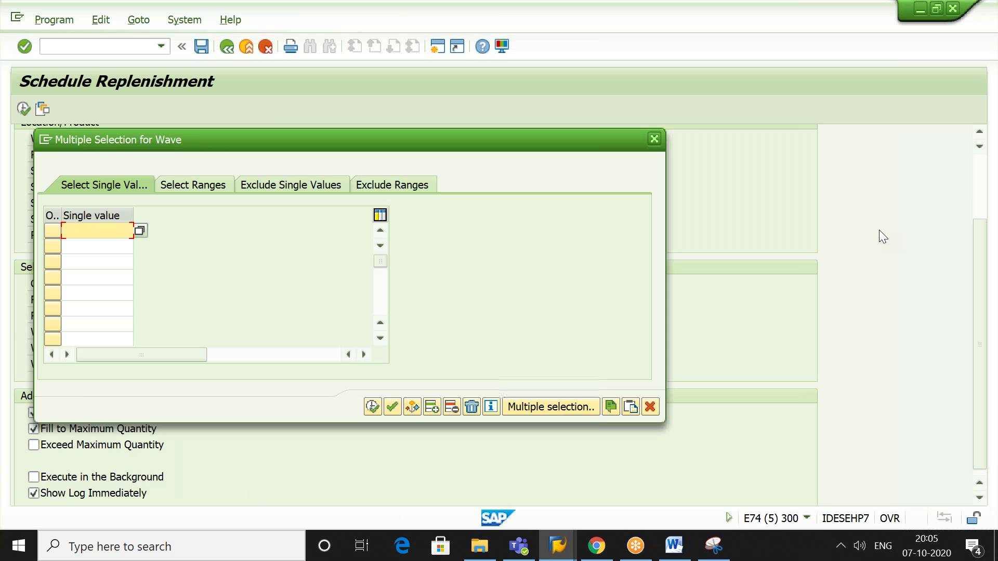
left_click(650, 407)
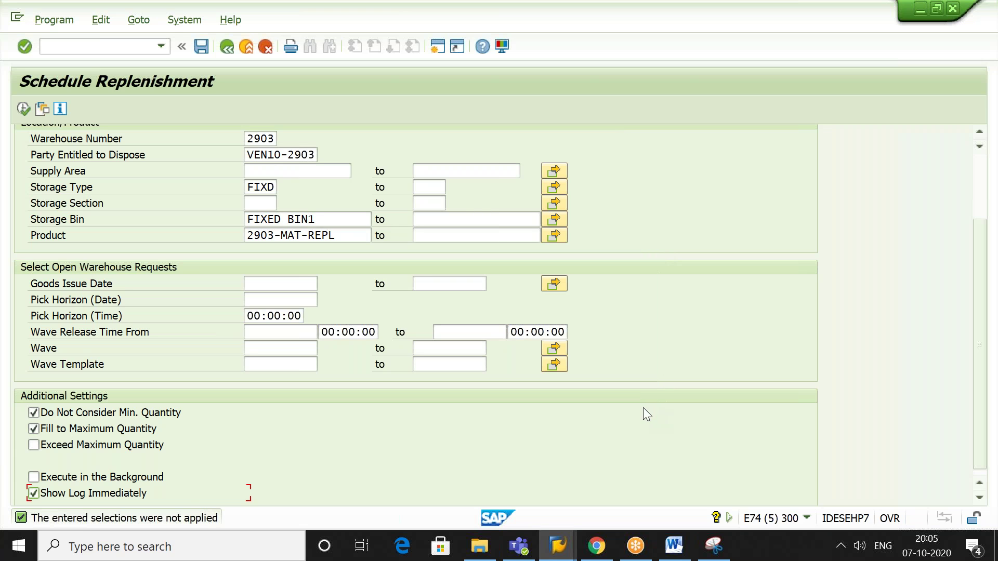
left_click(25, 108)
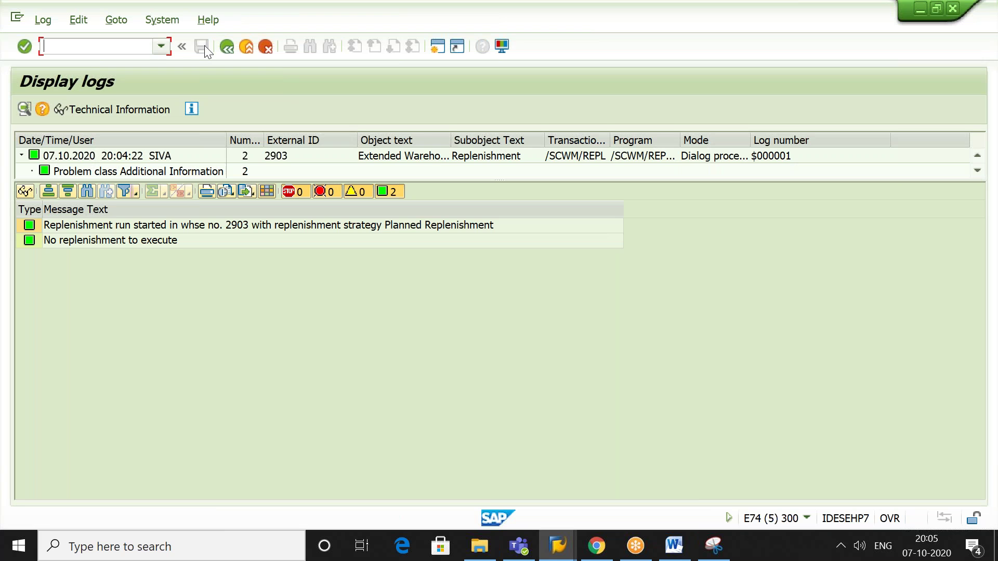
left_click(226, 48)
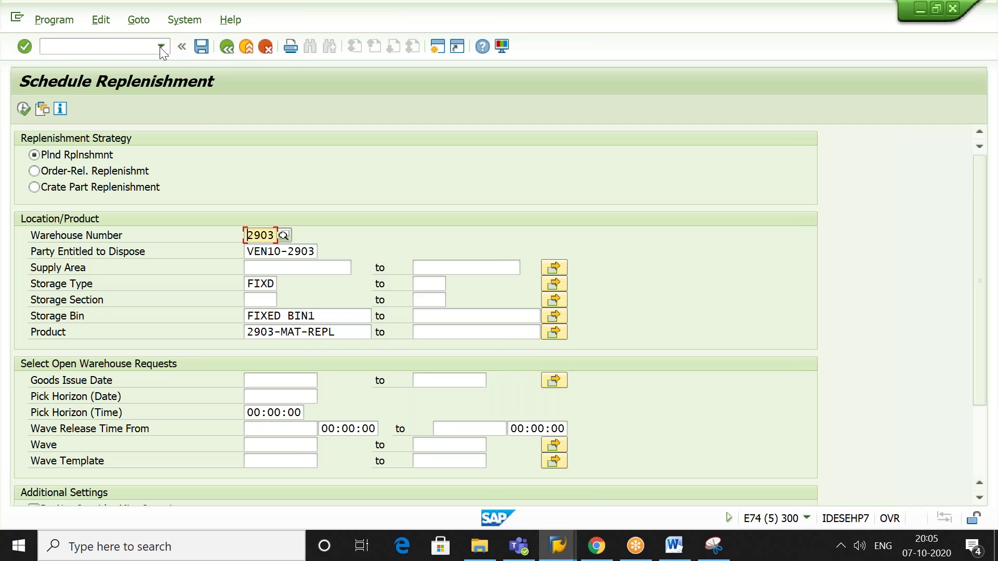
left_click(141, 46)
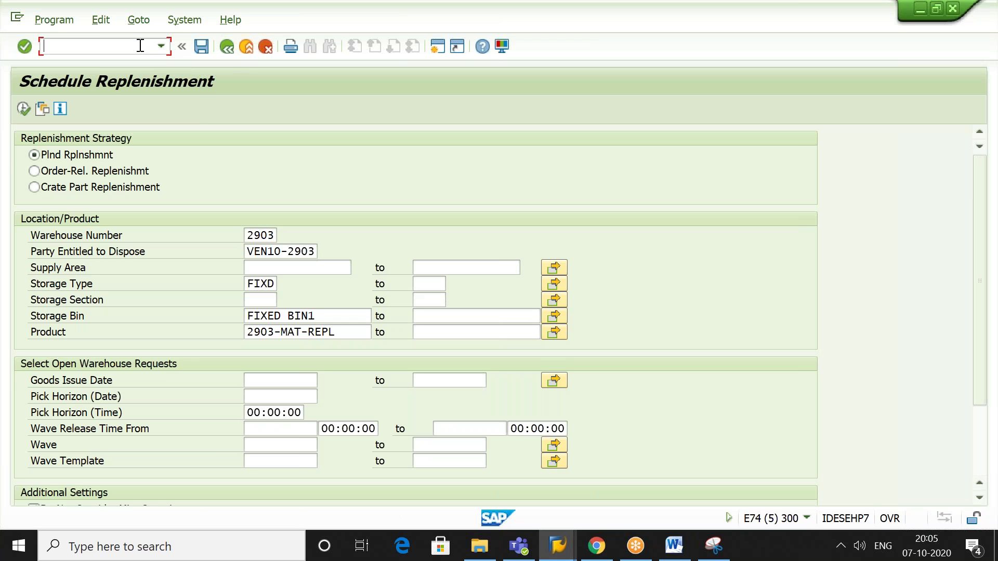
type("/O")
key("BackSpace")
key("BackSpace")
- Switch to the warehouse monitor session, collapse Stock and Bin, and expand the Documents node down to Warehouse Task
key("alt+Tab")
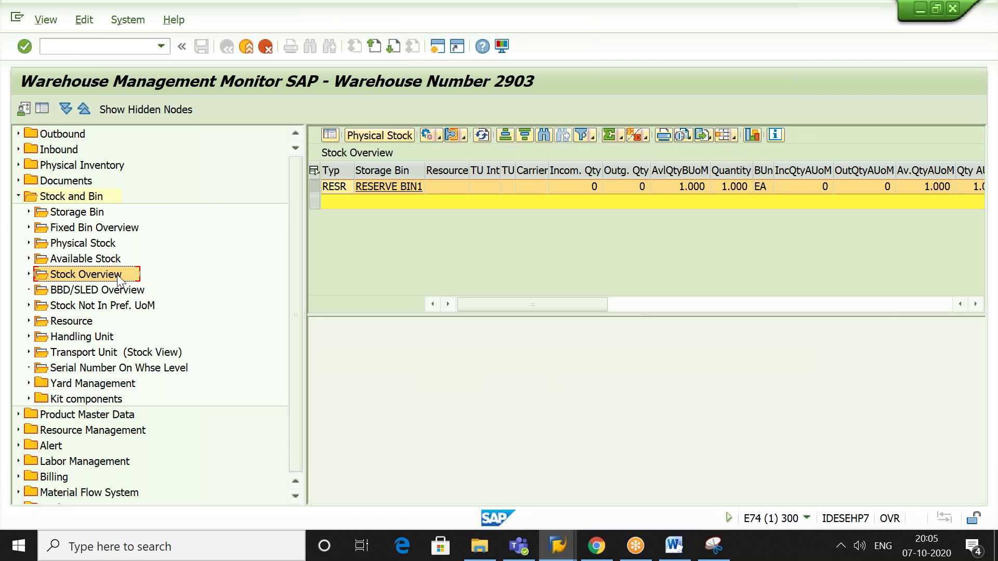
key("Left")
key("Left")
key("Up")
key("Right")
key("Down")
key("Down")
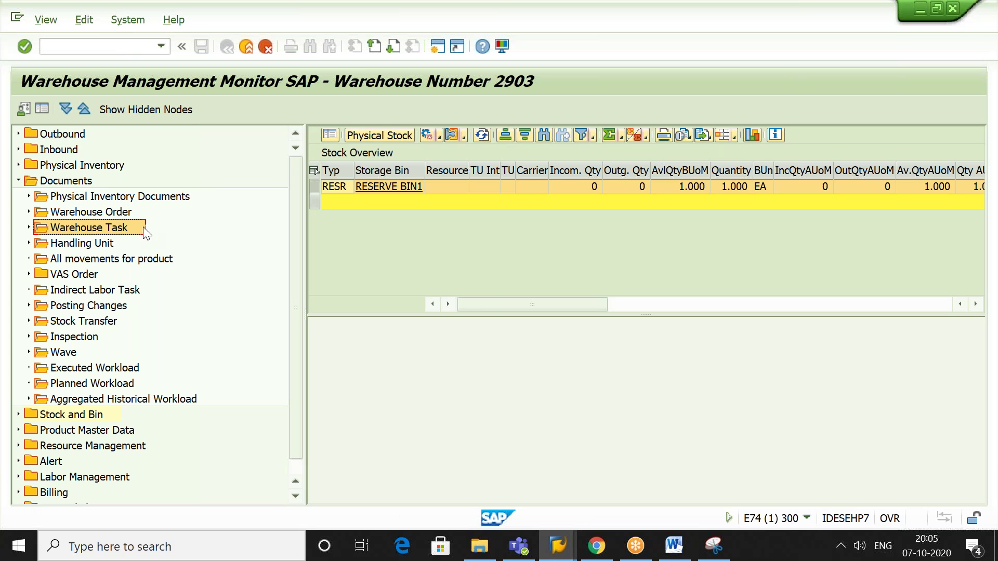
- List the warehouse tasks with warehouse process type REPL in the monitor
left_click(109, 230)
double_click(109, 230)
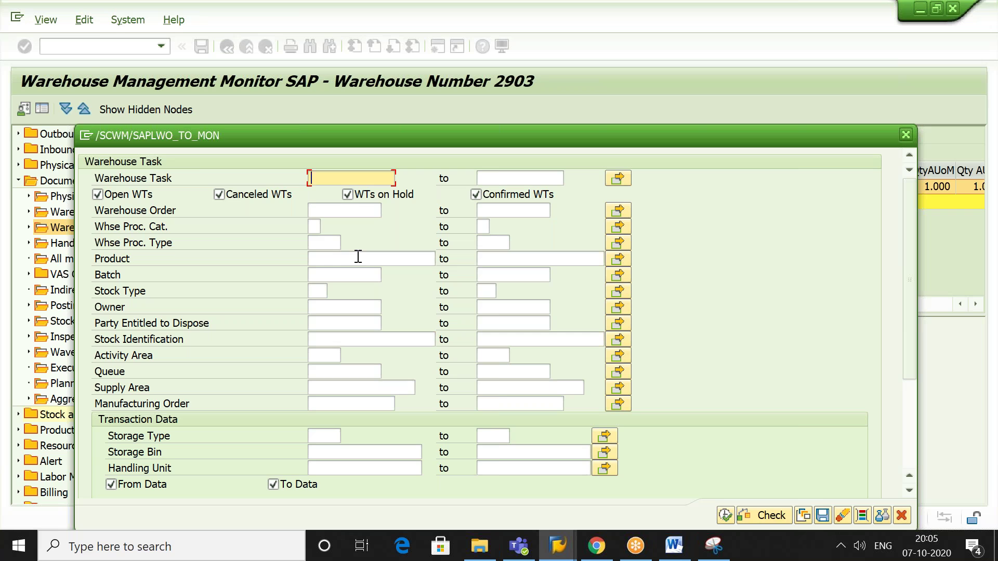
left_click(358, 257)
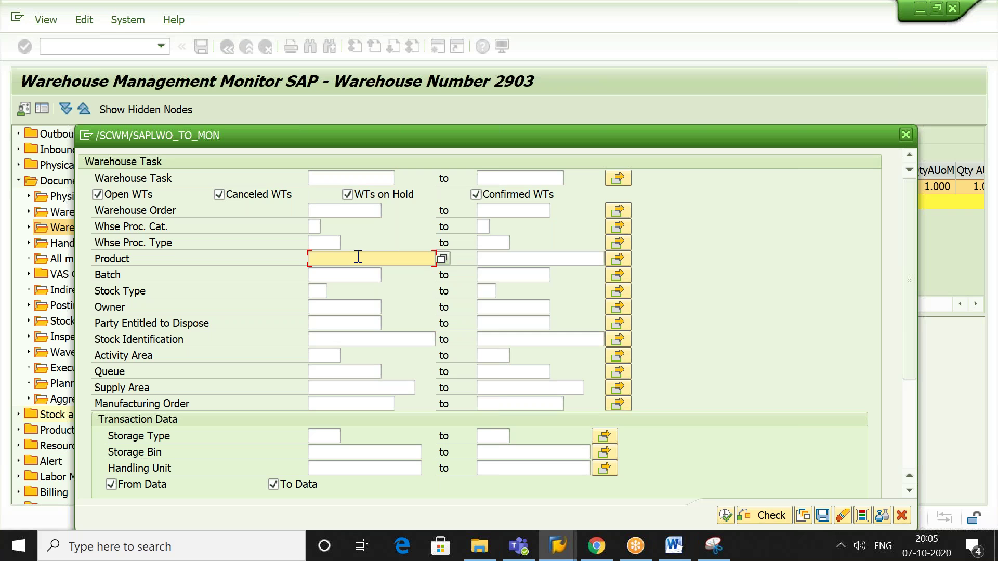
left_click(326, 242)
left_click(326, 257)
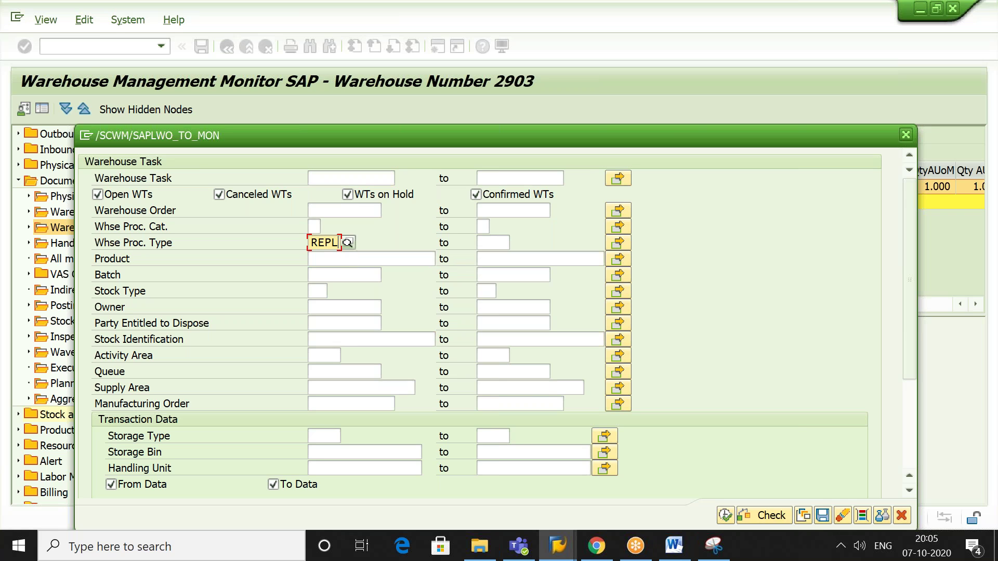
left_click(725, 515)
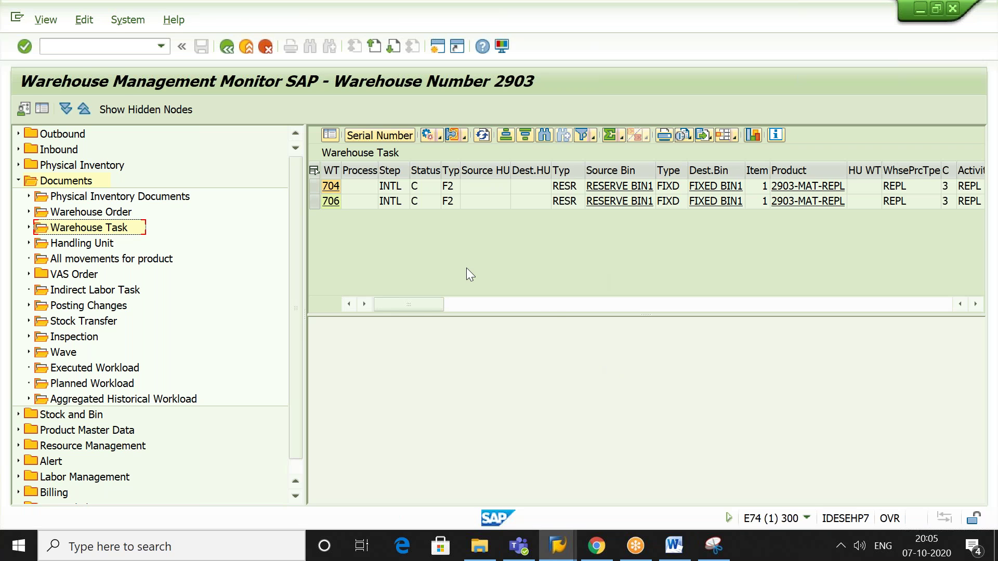
- Return to the Schedule Replenishment session, set the storage section to 0001, rerun the planned replenishment and leave its log
key("alt+Tab")
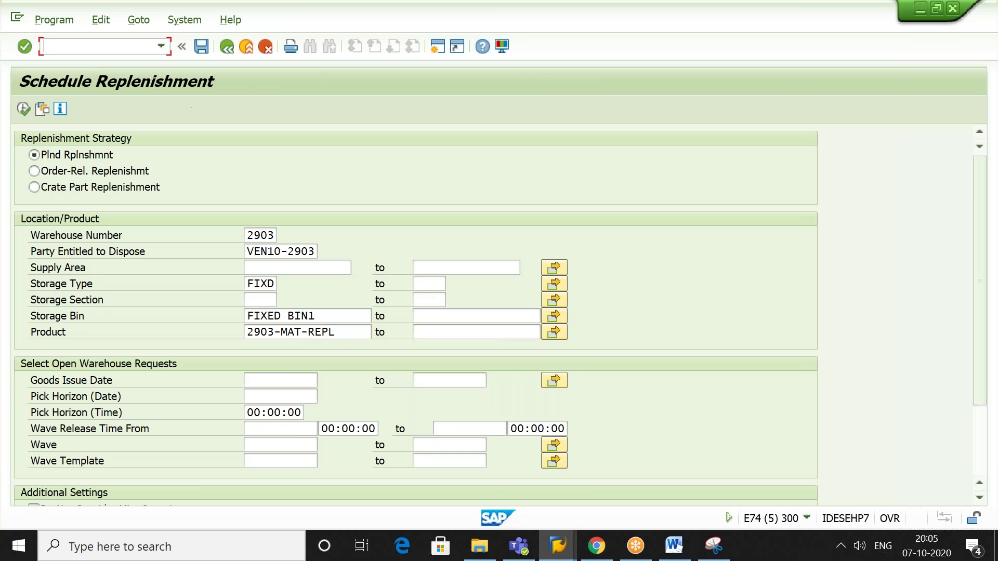
left_click(266, 302)
left_click(267, 315)
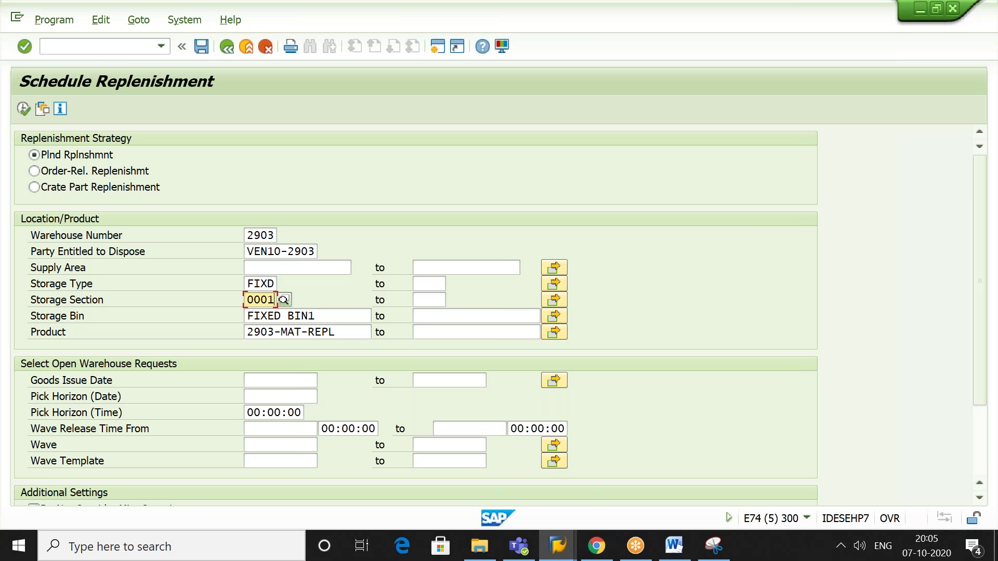
left_click_drag(978, 225, 986, 194)
left_click(22, 109)
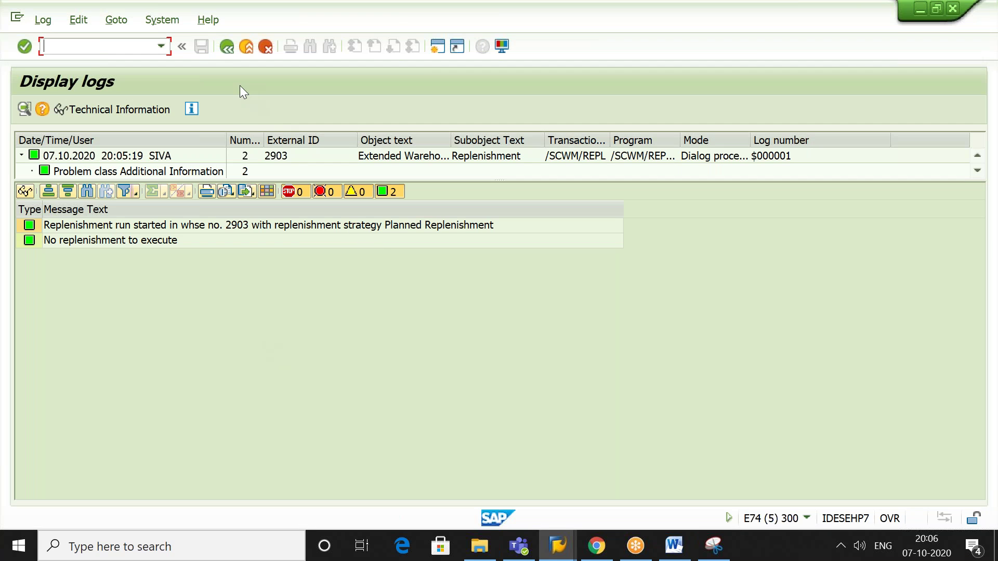
left_click(226, 47)
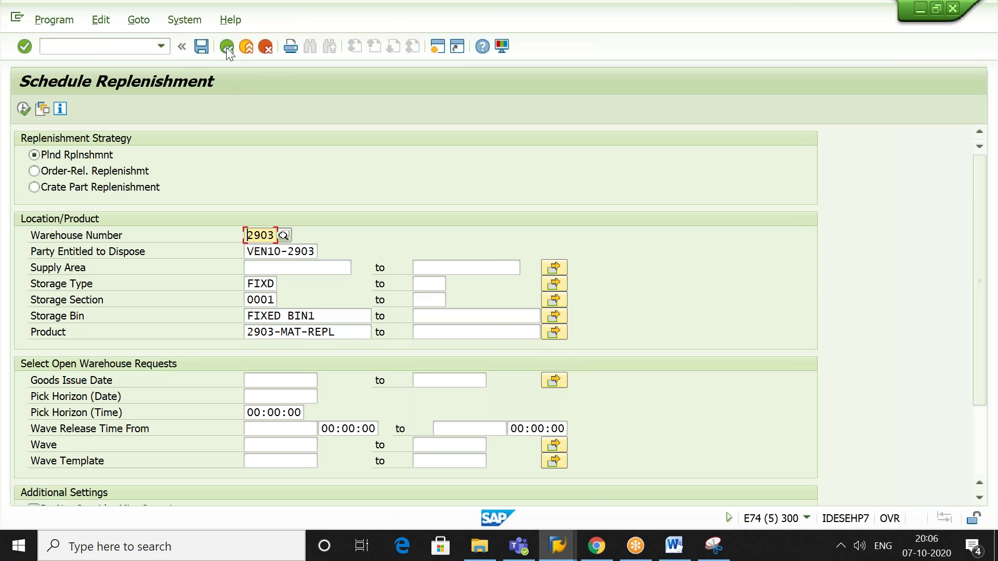
- Leave Schedule Replenishment for the SAP Easy Access menu and collapse the Work Scheduling folder
left_click(227, 46)
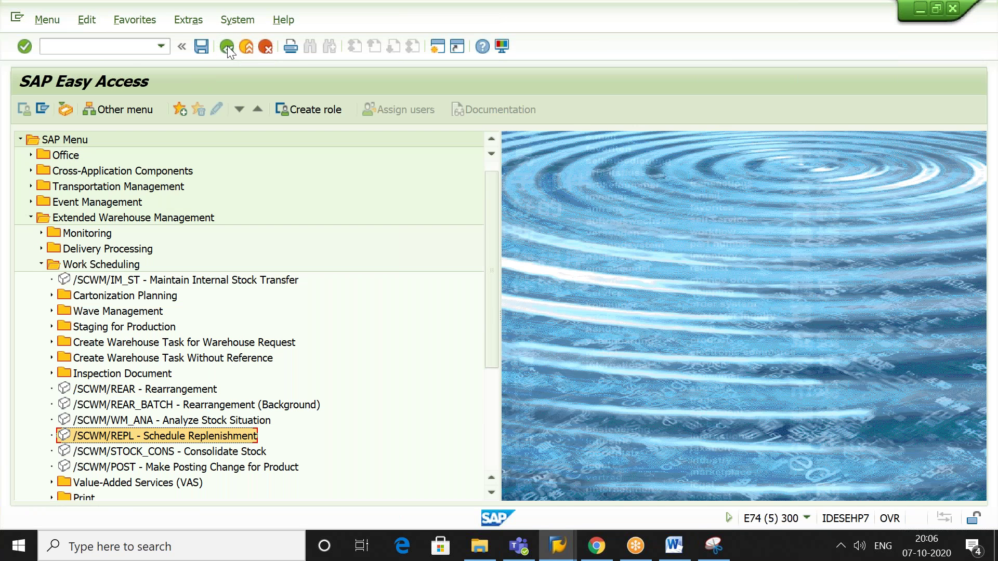
double_click(201, 439)
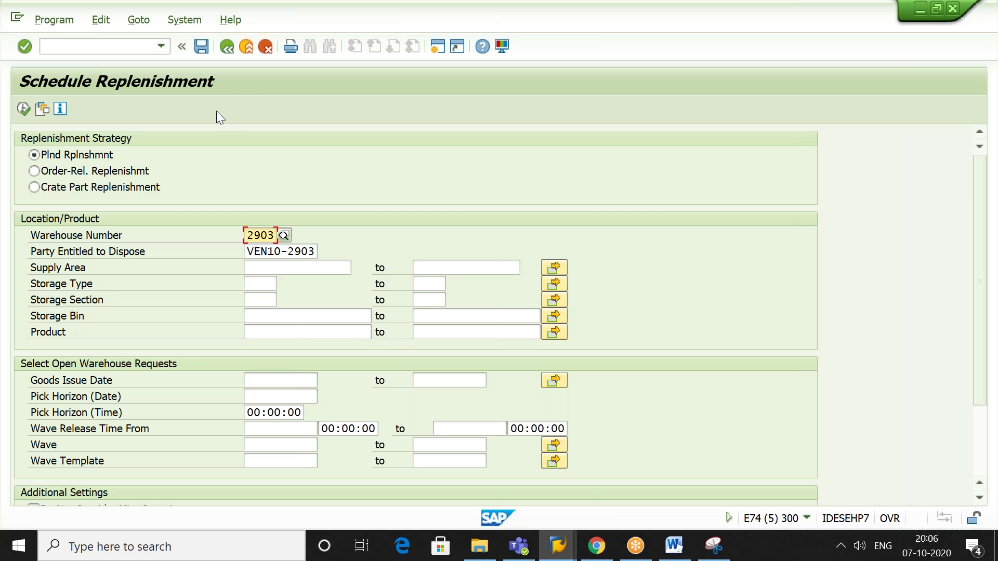
left_click(227, 47)
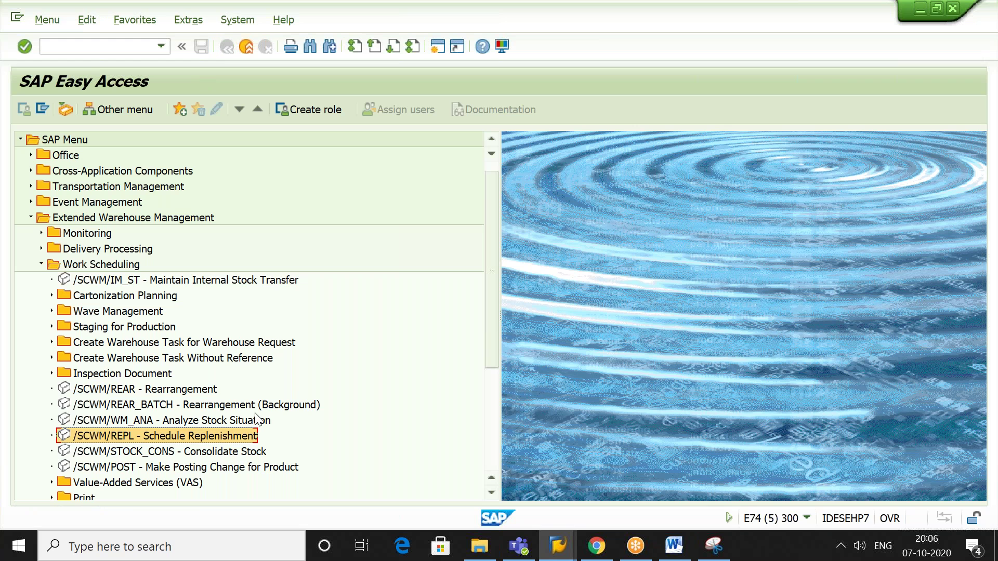
key("Left")
key("Left")
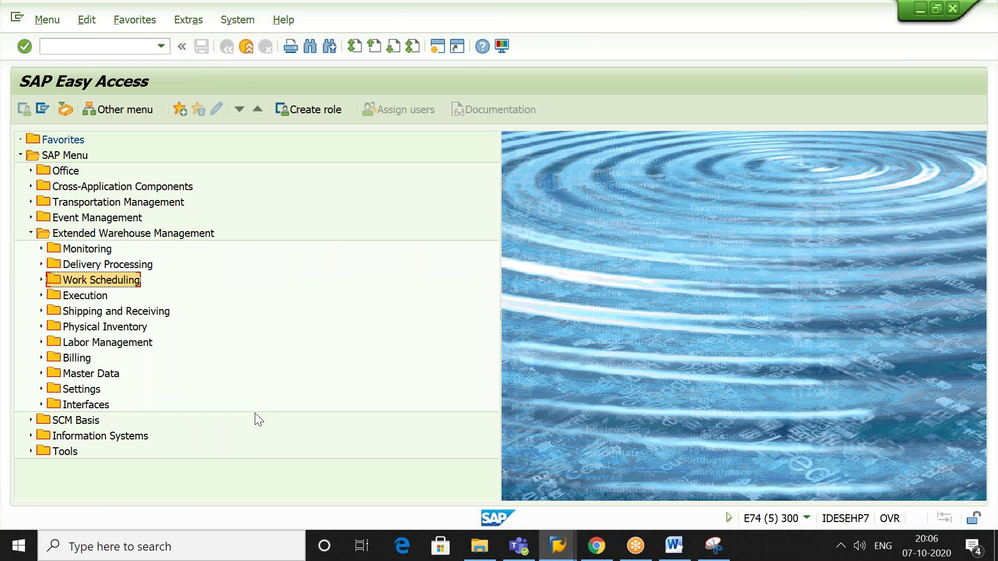
- Expand the Master Data folder under Extended Warehouse Management and select its Storage Bin folder
key("Down")
key("Down")
key("Down")
key("Down")
key("Down")
key("Down")
key("Right")
key("Down")
key("Down")
key("Down")
key("Down")
key("Down")
key("Down")
key("Down")
key("Down")
key("Down")
key("Down")
key("Down")
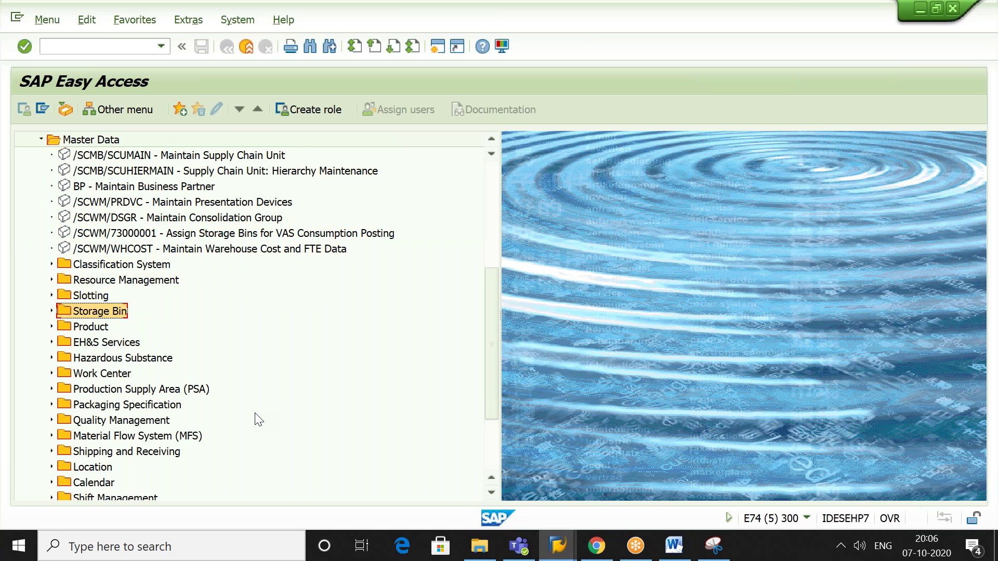
- Expand the Storage Bin folder and open /SCWM/BINMAT - Maintain Fixed Storage Bin
key("Right")
key("Down")
key("Down")
key("Down")
key("Down")
key("Down")
key("Down")
key("Down")
key("Down")
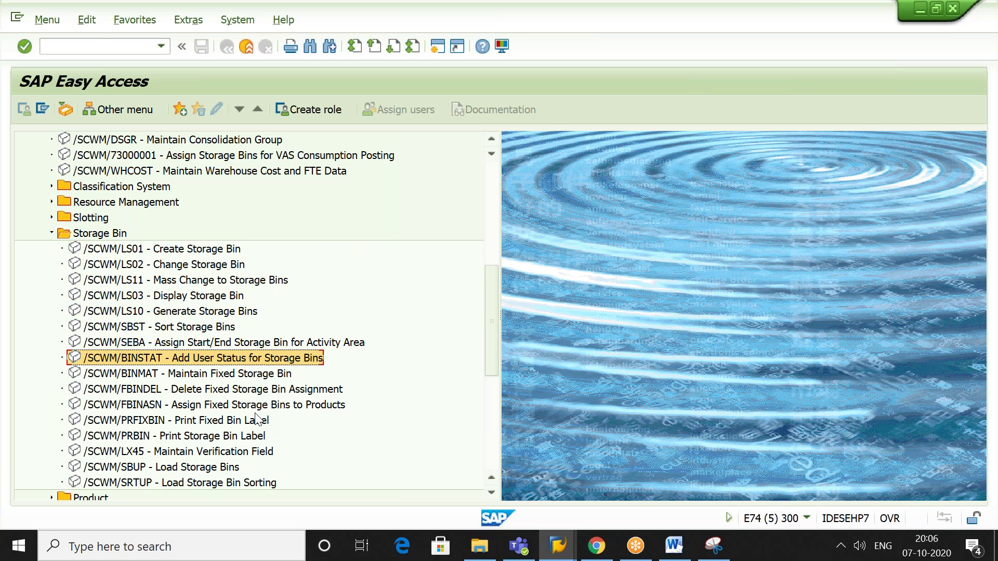
key("Down")
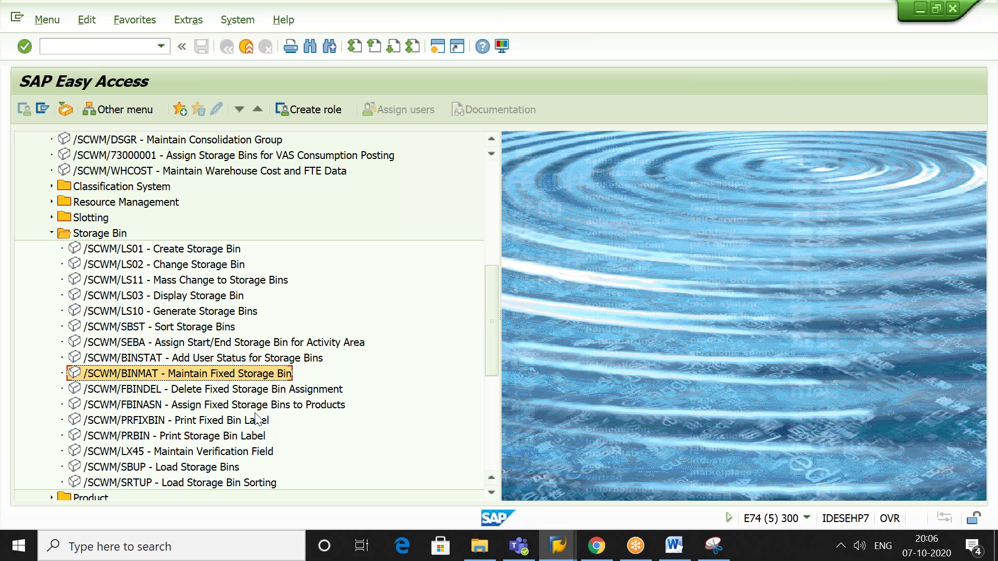
key("Return")
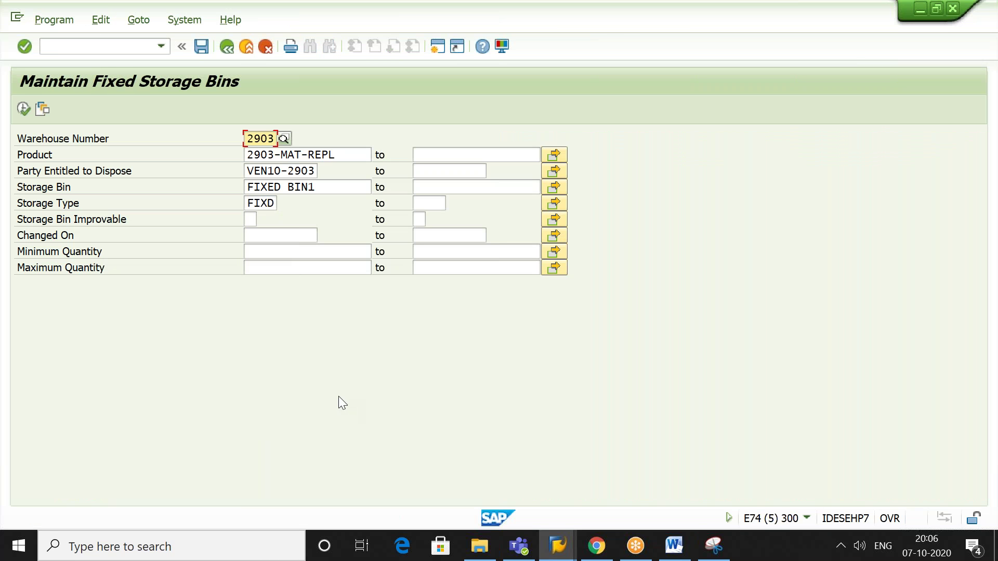
- Display the fixed bin assignment for 2903-MAT-REPL in FIXED BIN1 and try to edit its maximum quantity in change mode
left_click(23, 115)
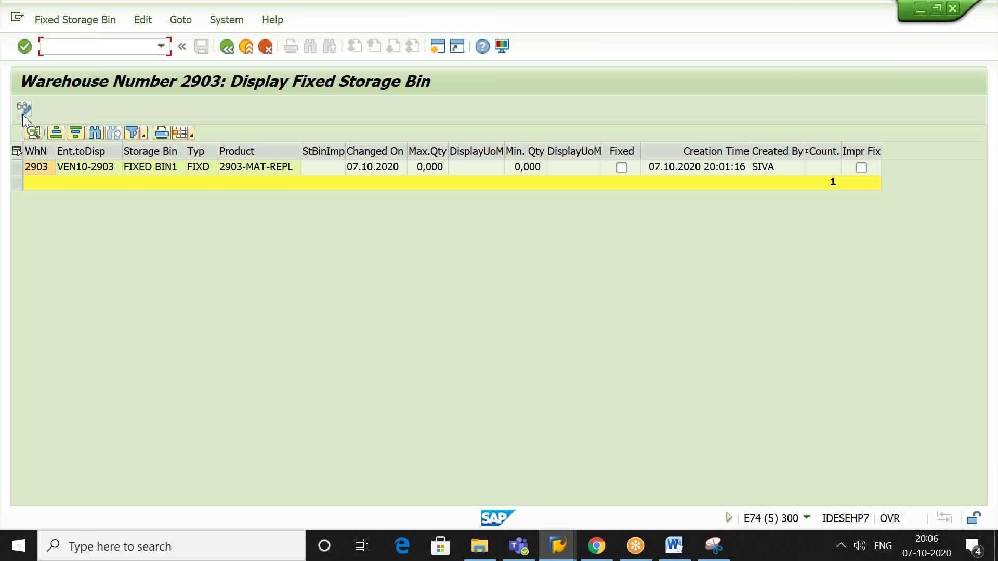
left_click(425, 166)
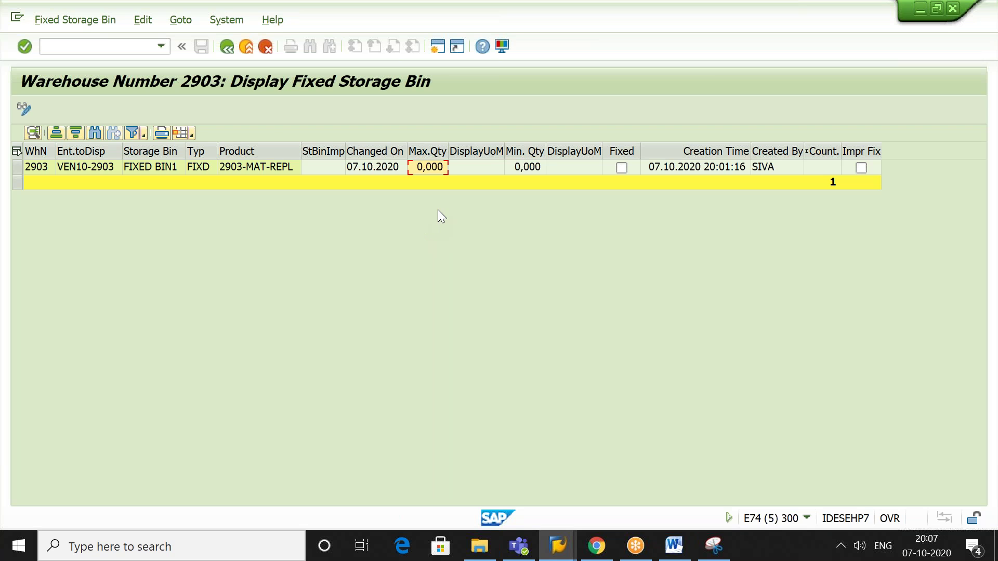
left_click(24, 110)
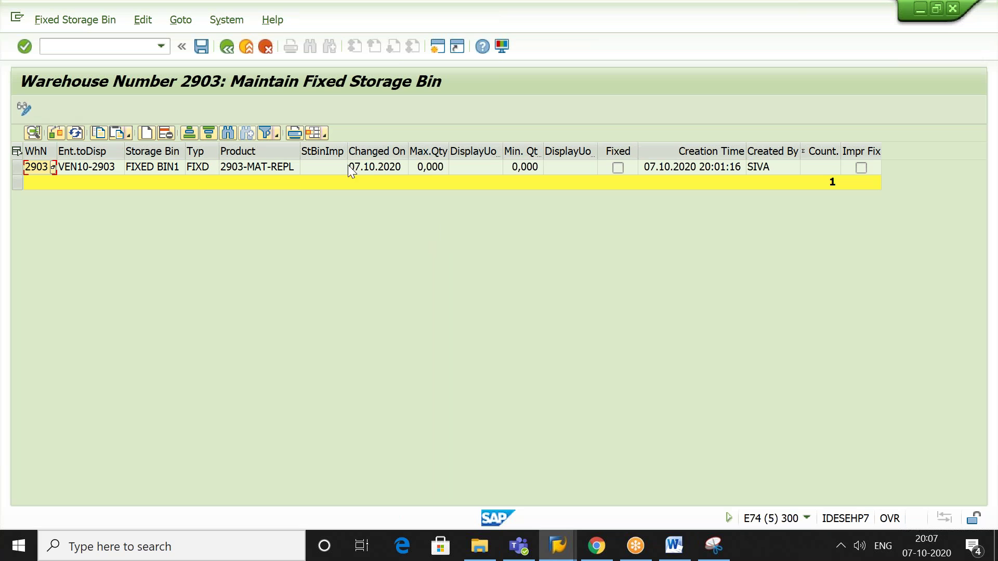
left_click(430, 167)
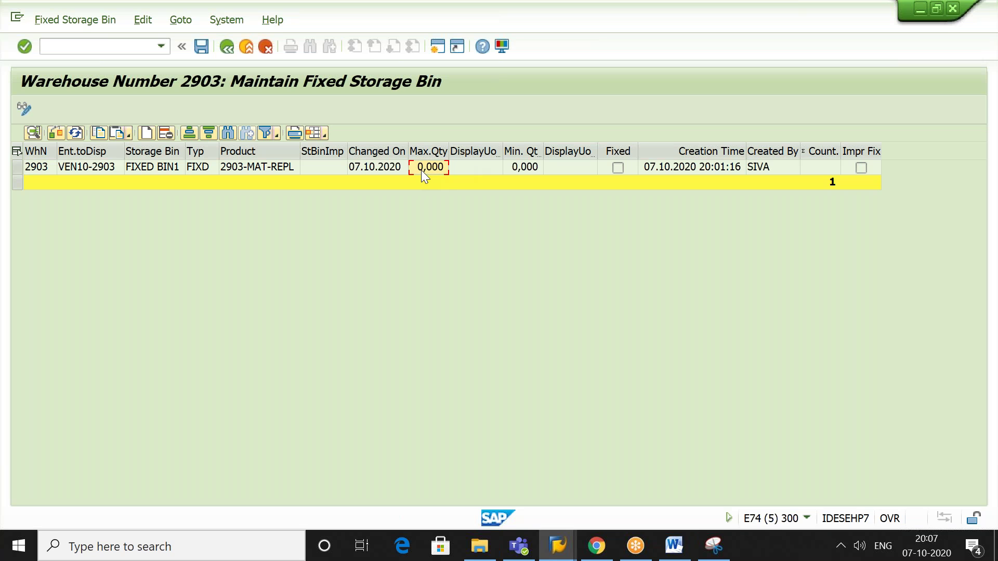
left_click(24, 108)
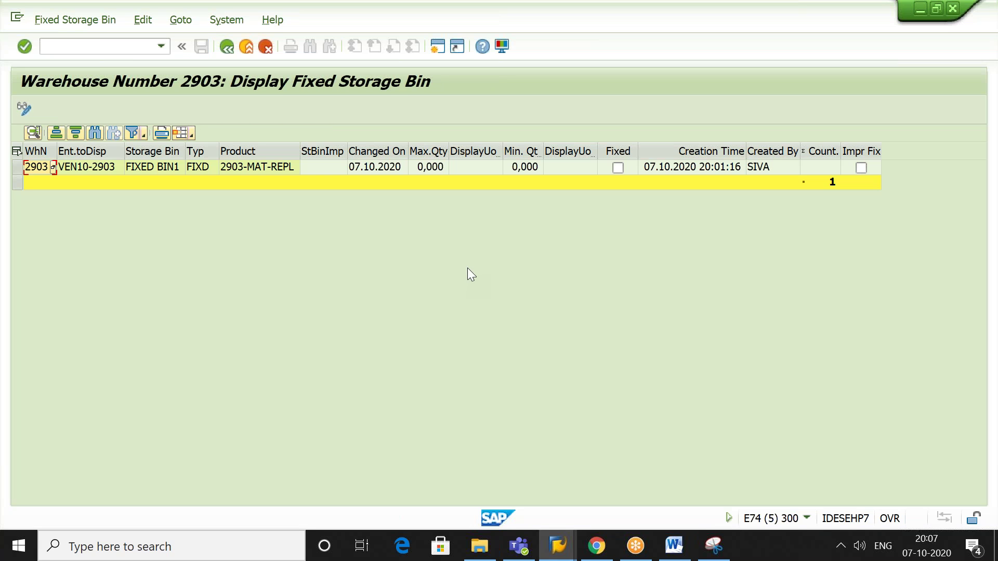
- View the details of the FIXED BIN1 assignment record and close them
left_click(434, 167)
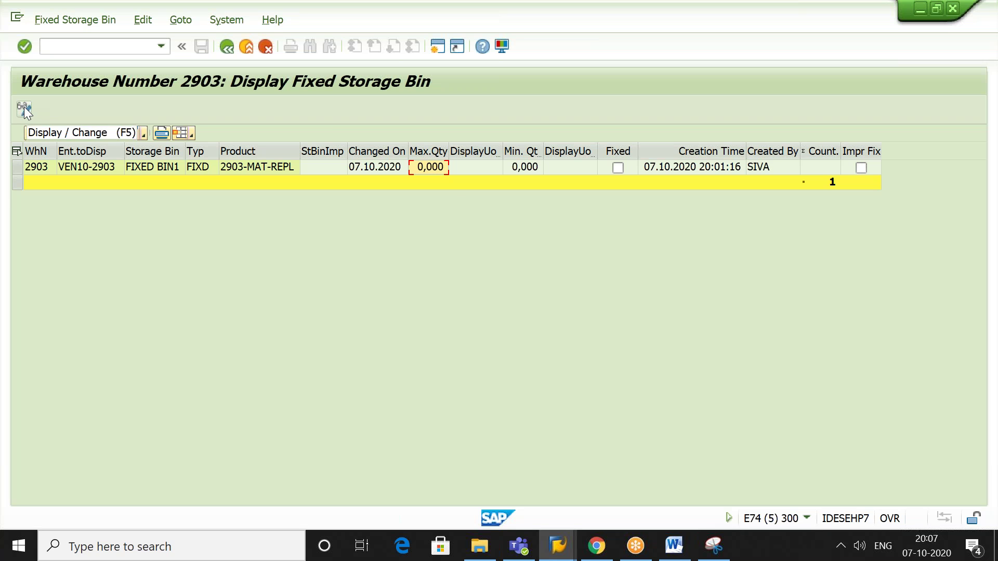
left_click(34, 134)
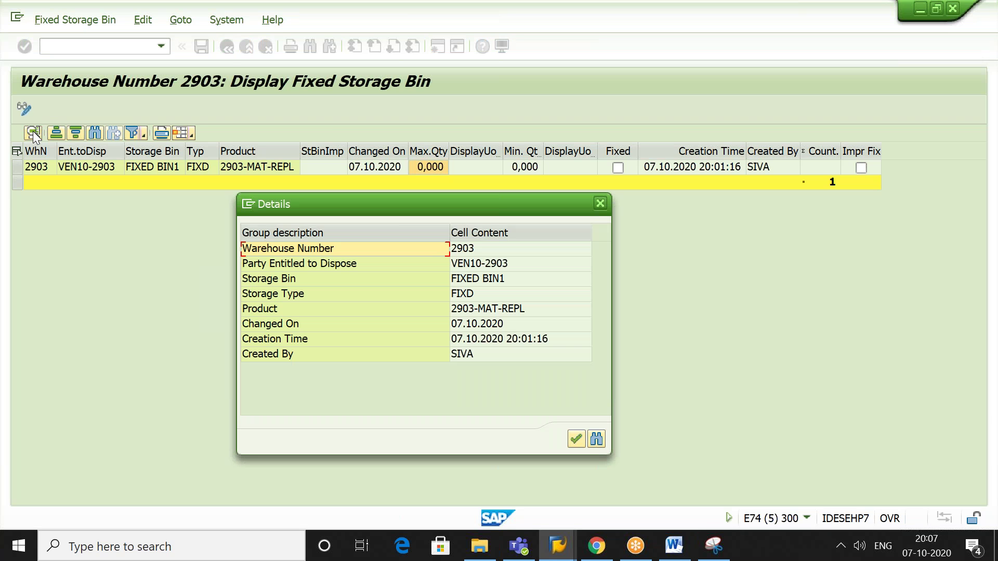
key("Escape")
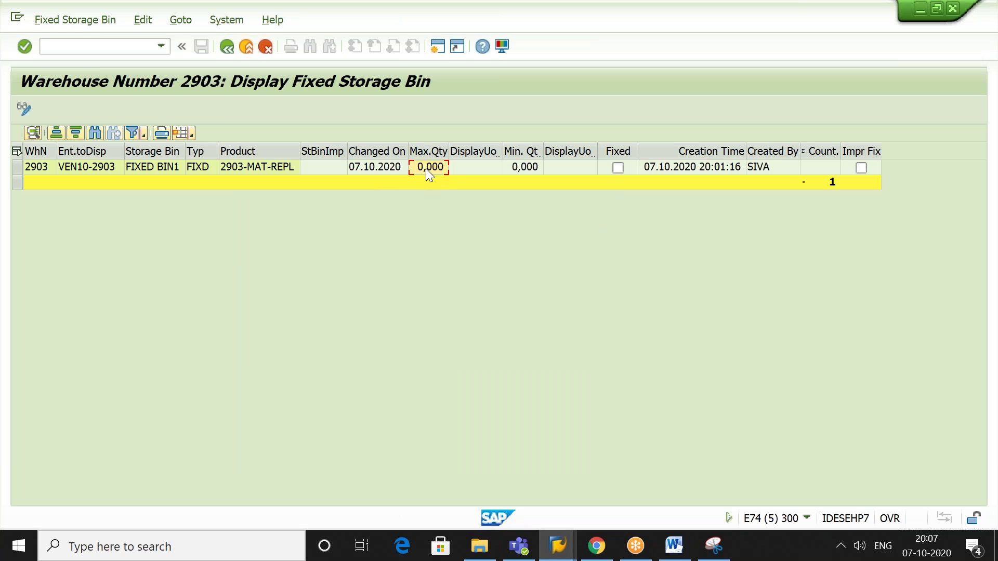
- Switch the FIXED BIN1 assignment of 2903-MAT-REPL to change mode and set its maximum quantity to 20 EA
left_click(528, 166)
left_click(432, 167)
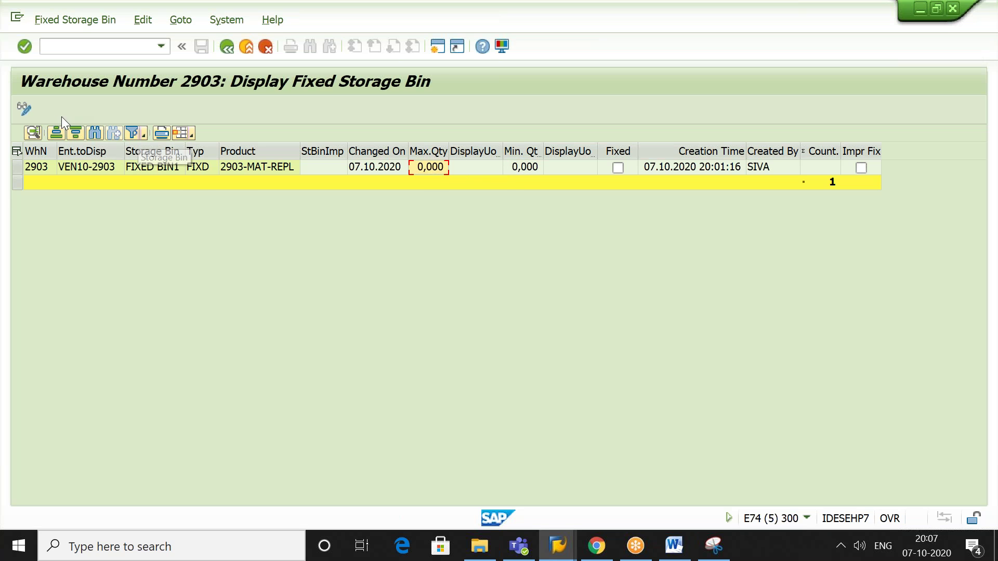
left_click(17, 150)
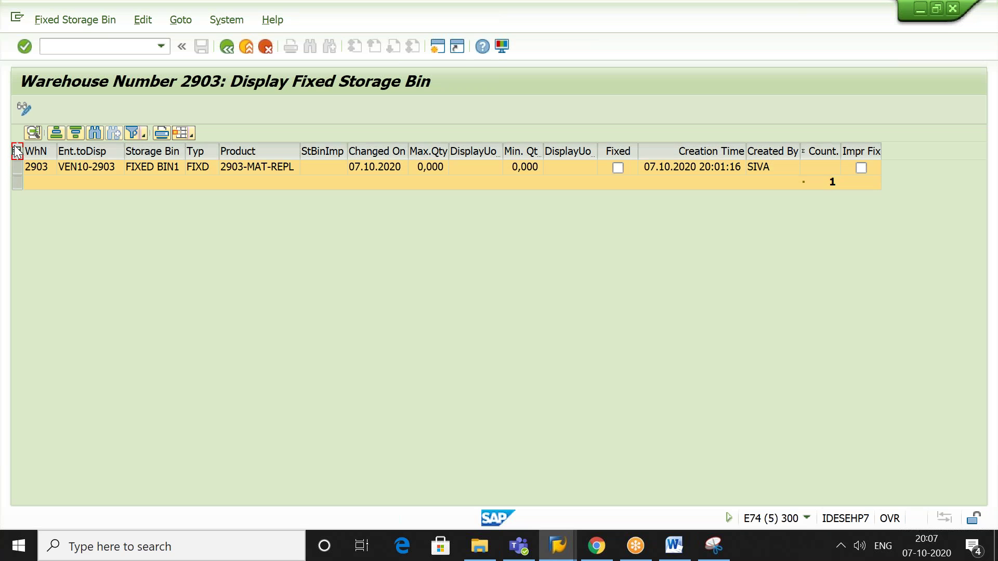
left_click(23, 110)
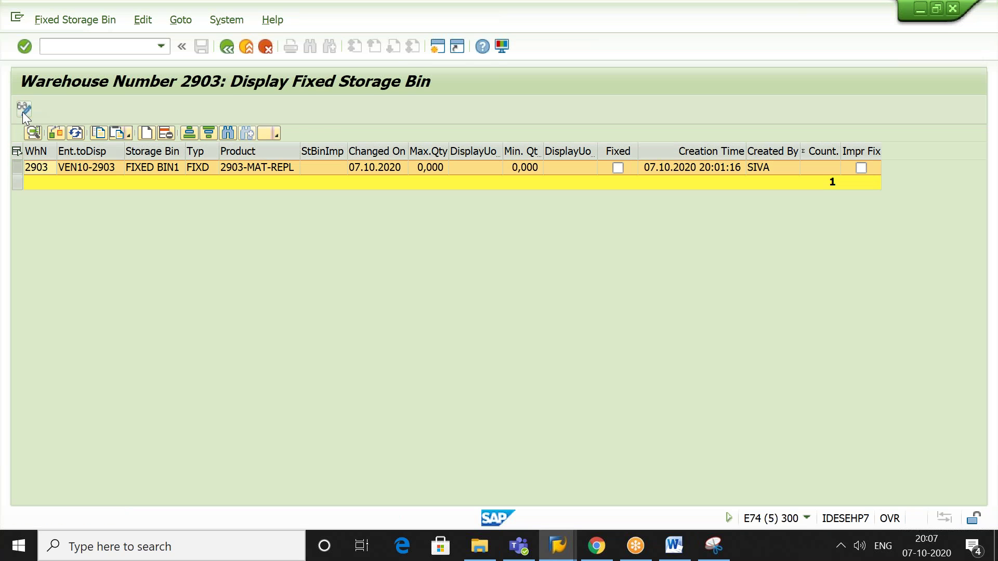
left_click(420, 167)
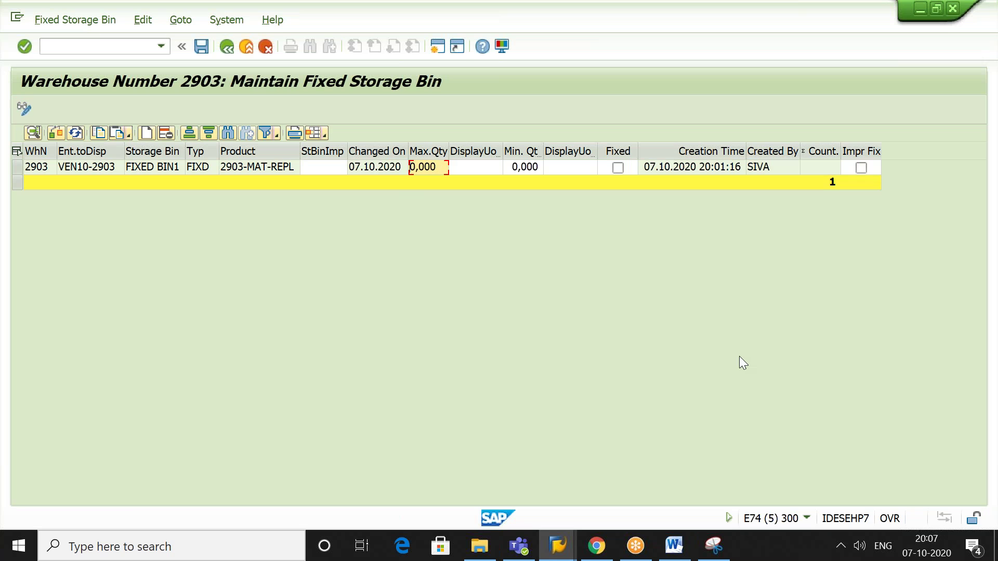
type("2")
left_click(494, 167)
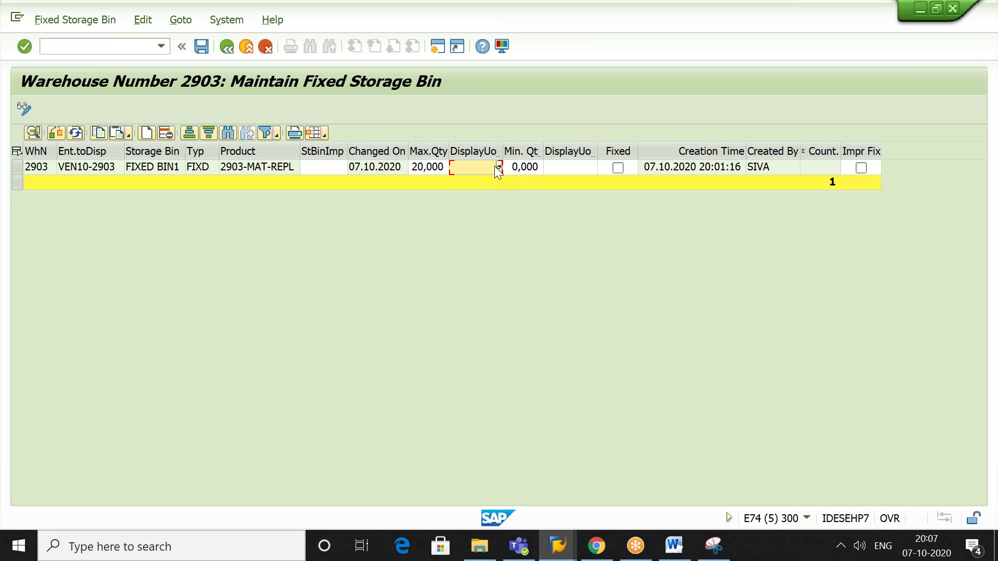
type("EA")
- Set the FIXED BIN1 assignment's minimum quantity to 5 EA and save the record
left_click(517, 170)
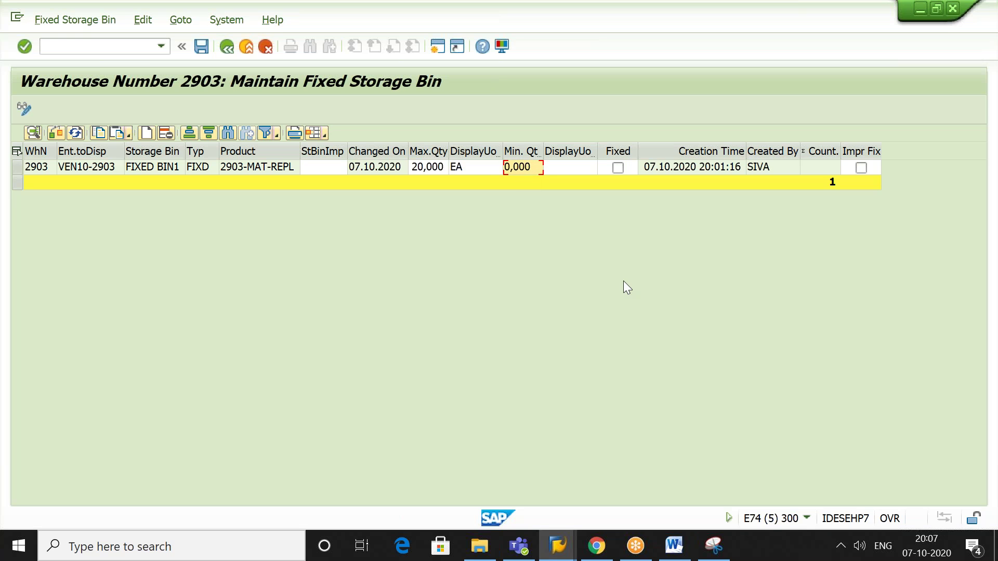
type("5")
left_click(578, 167)
type("EA")
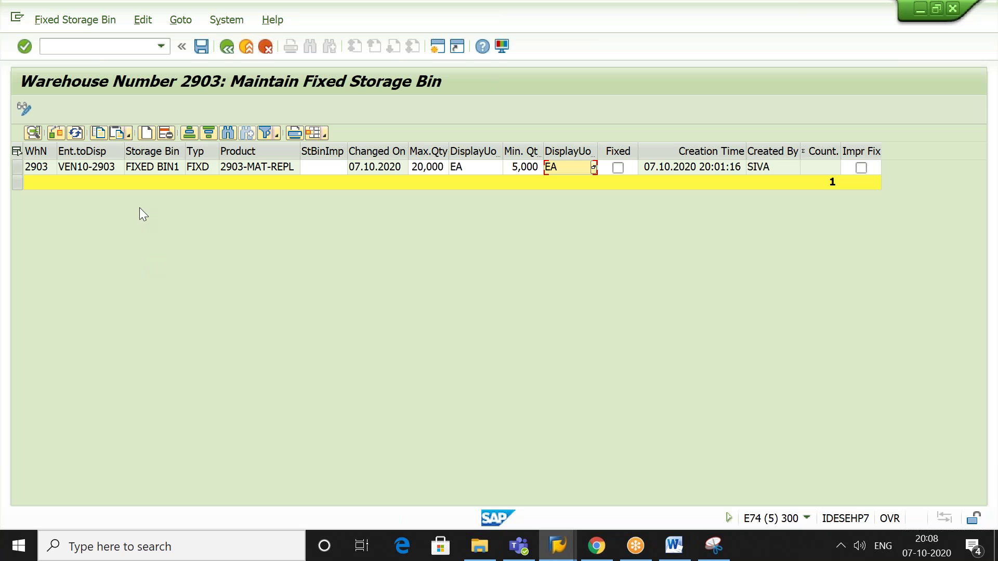
left_click(17, 152)
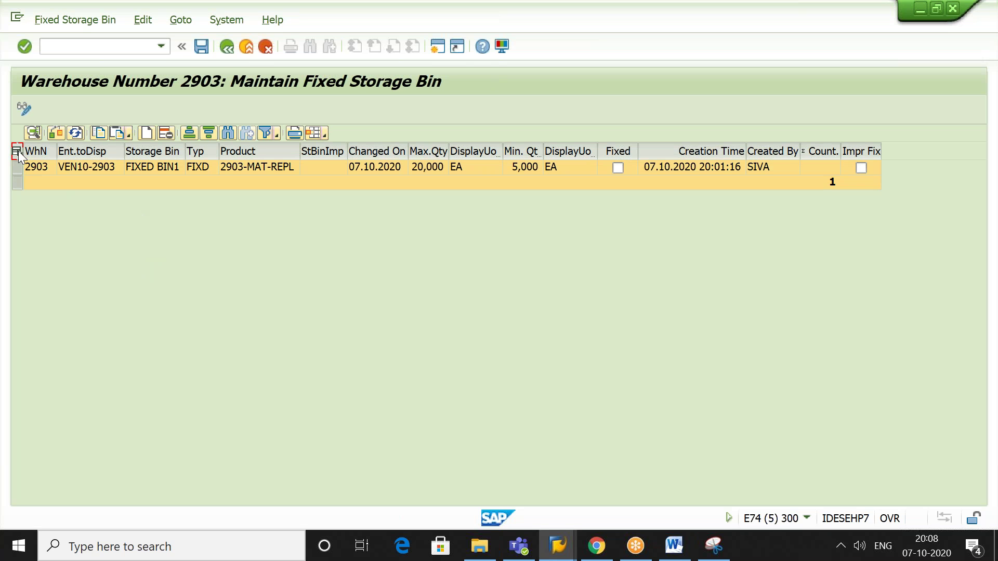
left_click(201, 47)
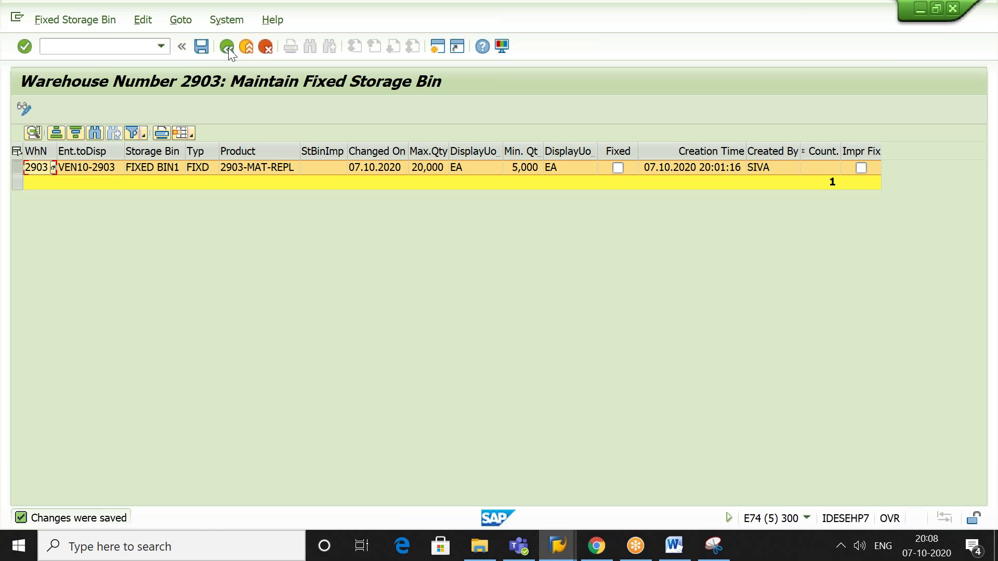
- Return to SAP Easy Access and collapse the Storage Bin and Master Data folders
left_click(229, 49)
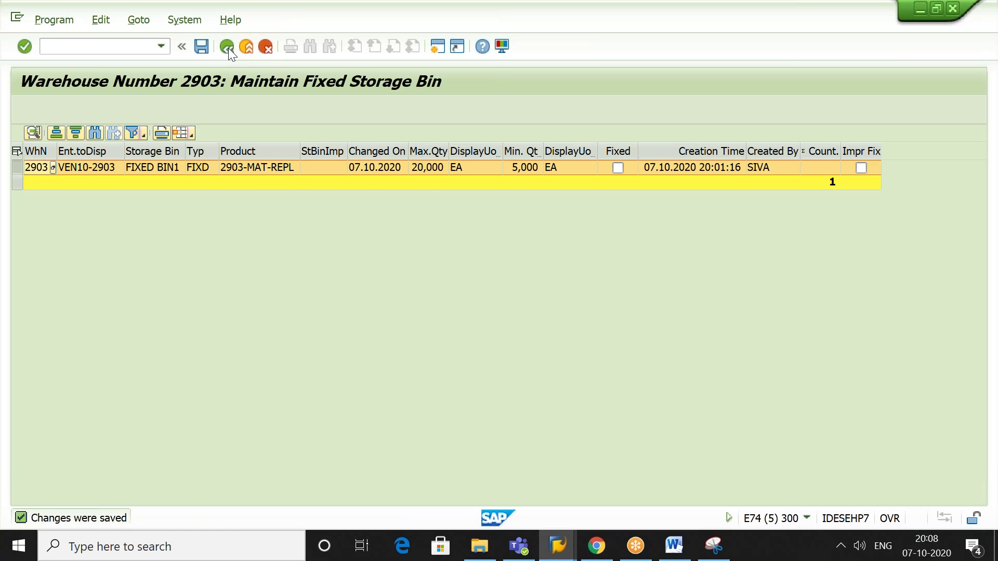
left_click(229, 48)
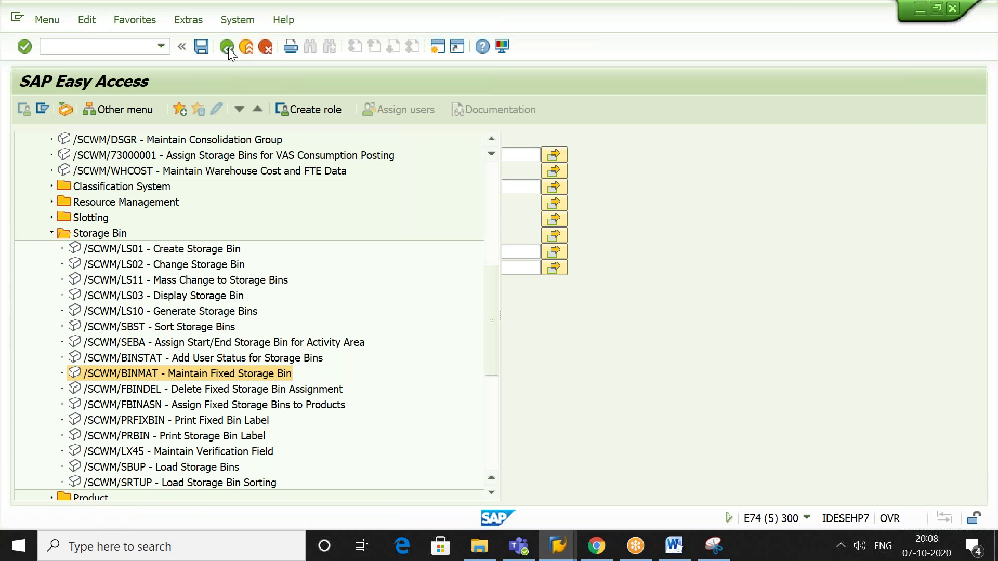
key("Left")
key("Left")
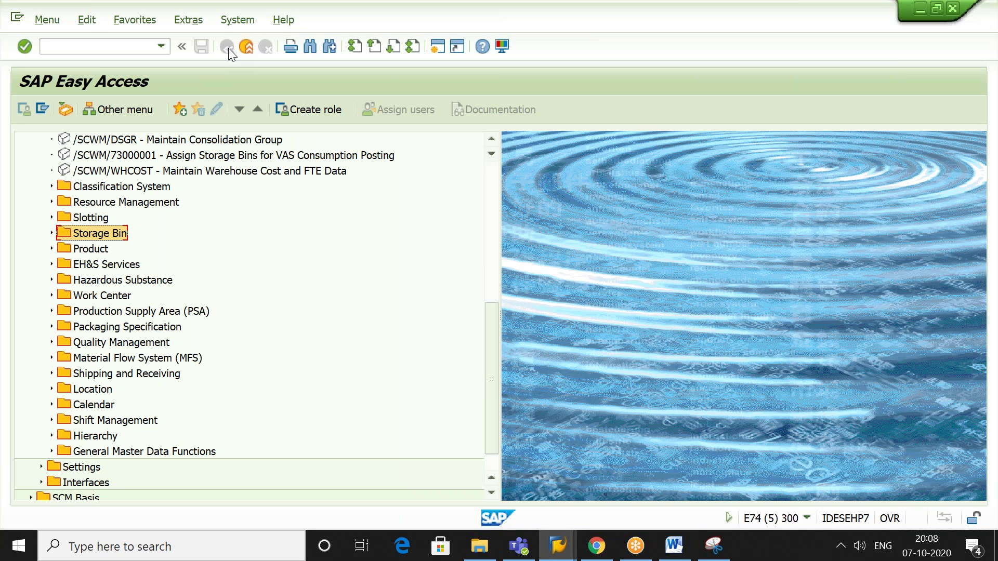
key("Left")
key("Left")
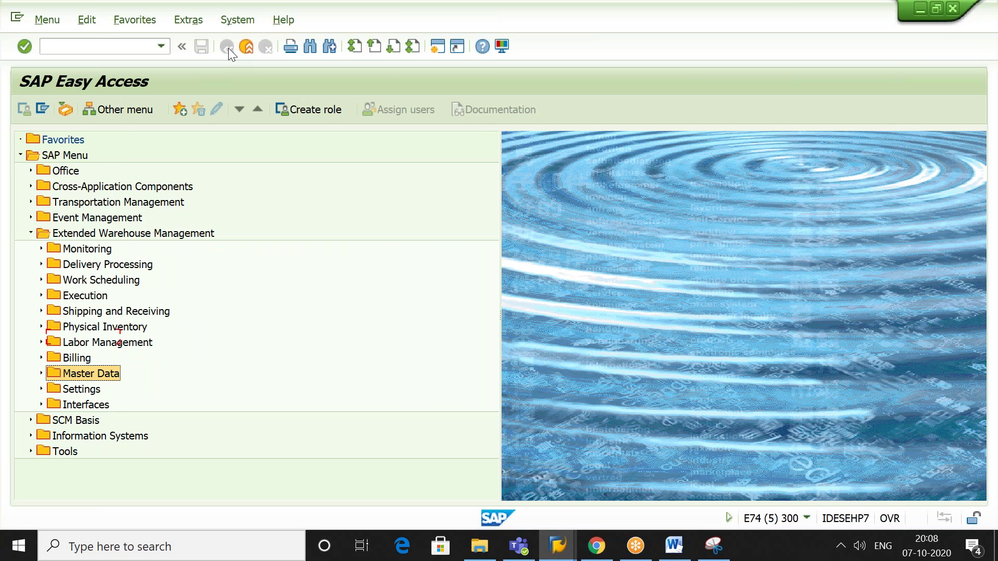
- Expand the Work Scheduling folder under Extended Warehouse Management
key("Up")
key("Up")
key("Up")
key("Up")
key("Up")
key("Up")
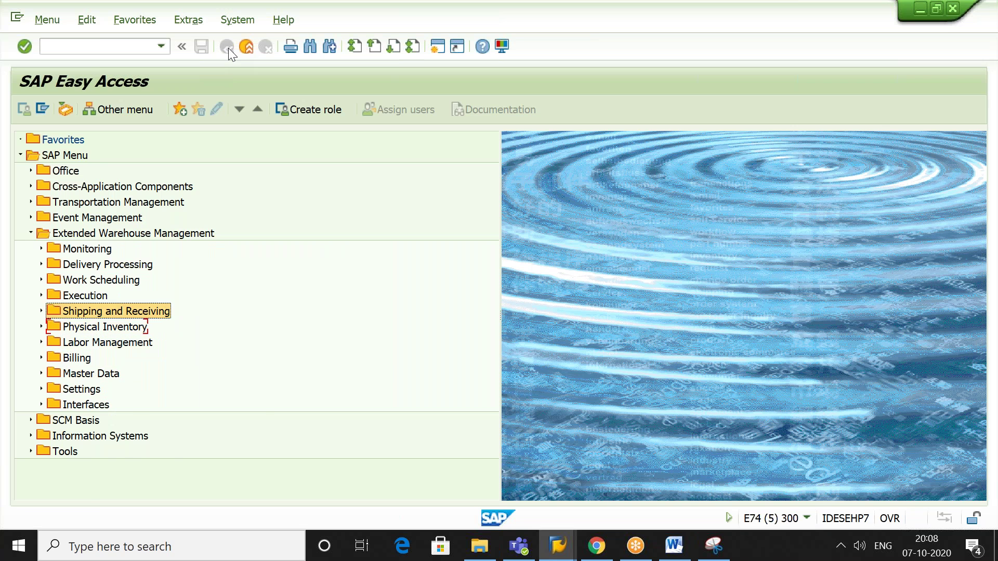
key("Right")
- Open /SCWM/REPL - Schedule Replenishment from the Work Scheduling folder
key("Down")
key("Down")
key("Down")
key("Down")
key("Down")
key("Down")
key("Down")
key("Down")
key("Down")
key("Down")
key("Down")
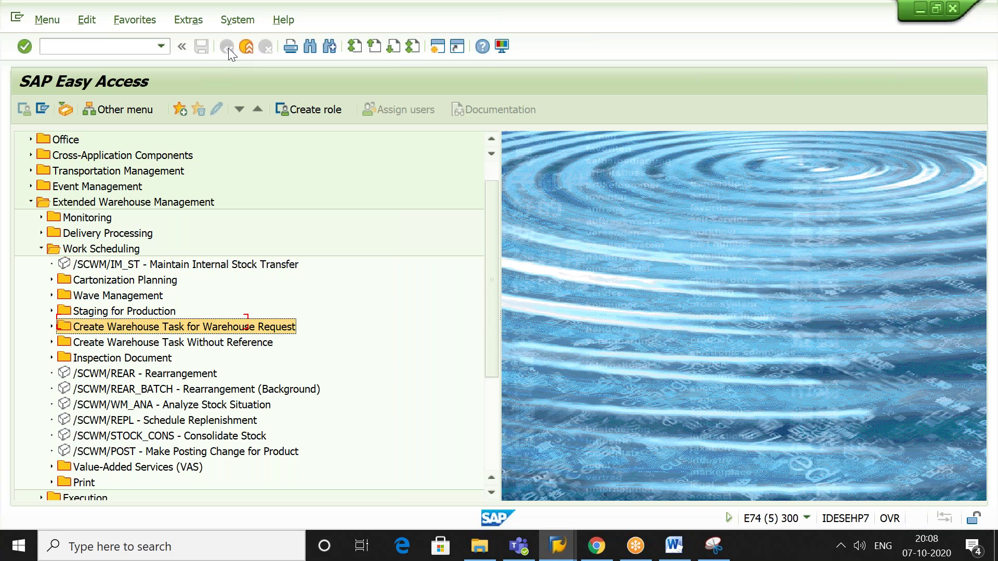
key("Return")
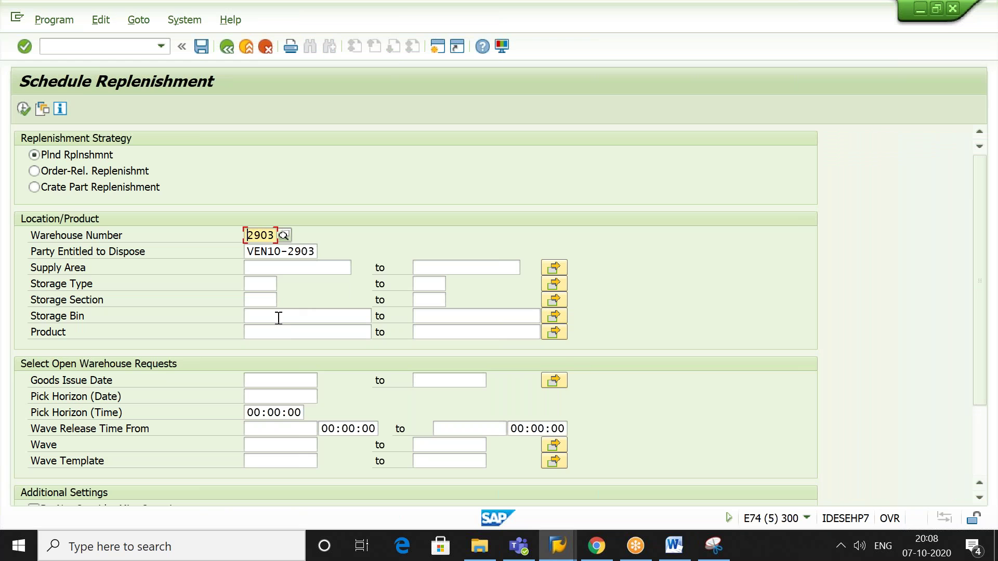
- Restrict the planned replenishment selection to storage type FIXD and storage section 0001
left_click(265, 284)
key("space")
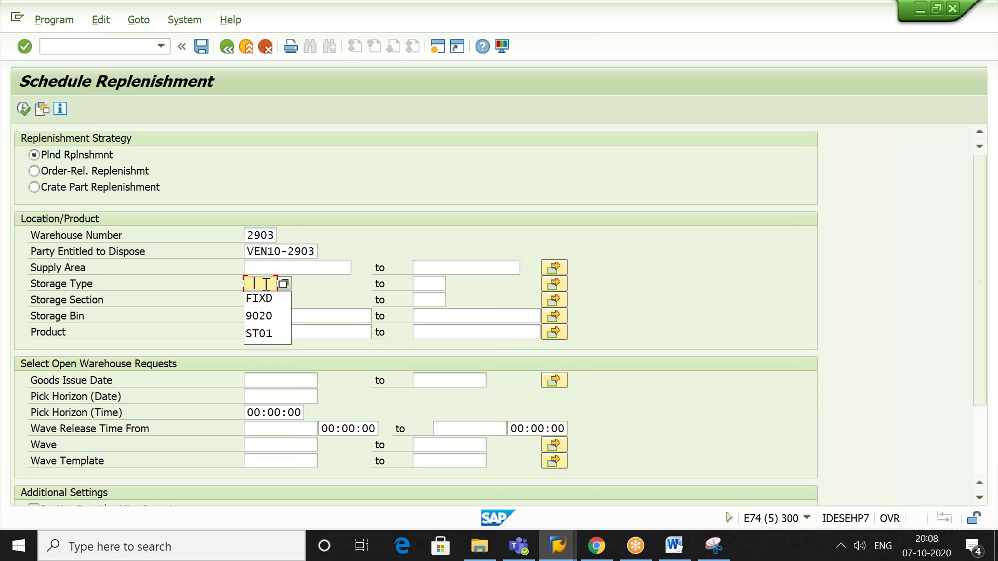
key("Down")
key("Return")
key("Down")
key("space")
key("Down")
key("Return")
- Enter storage bin FIXED BIN1 and product 2903-MAT-REPL as replenishment selection criteria
key("Down")
key("space")
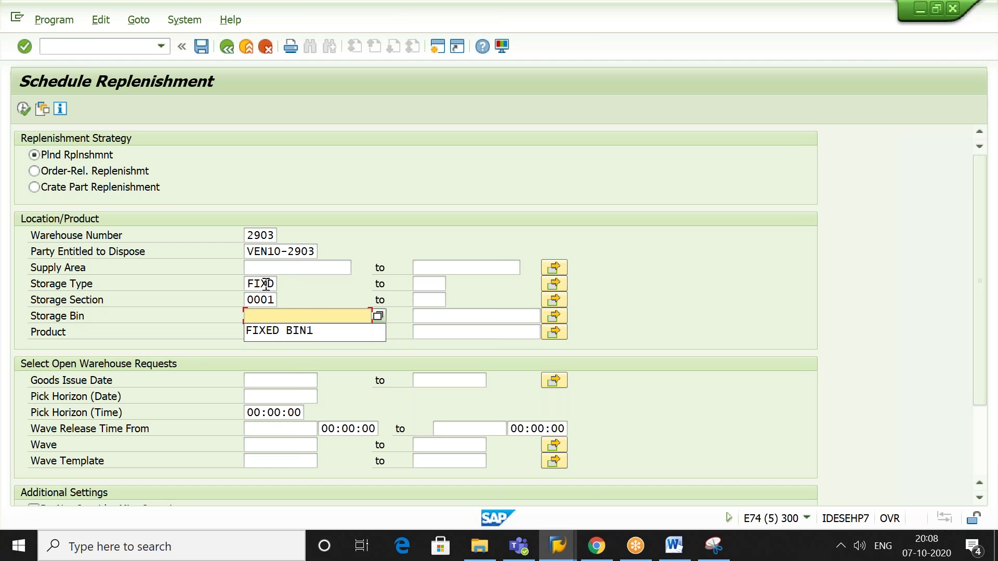
key("Down")
key("Return")
key("Down")
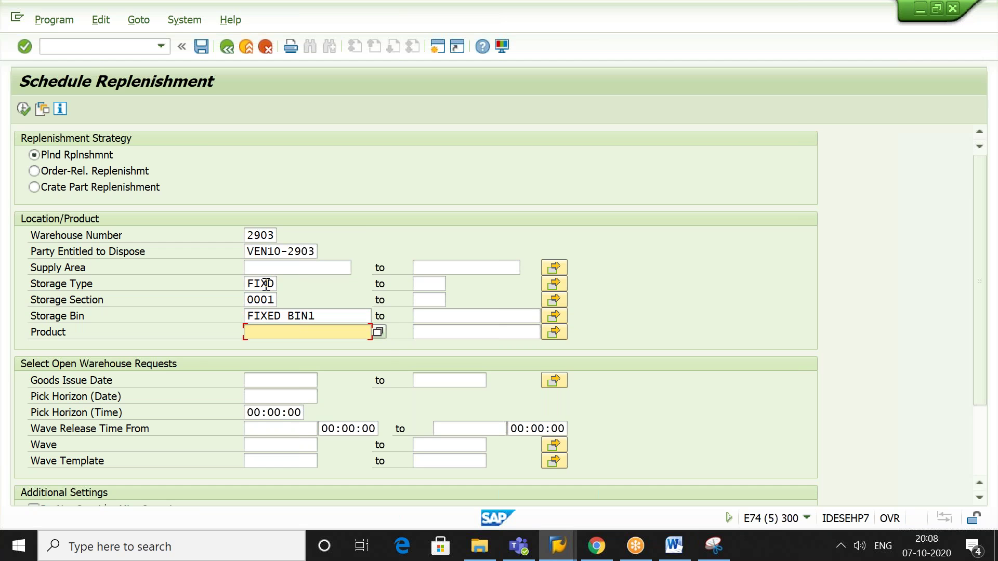
key("space")
key("Down")
key("Return")
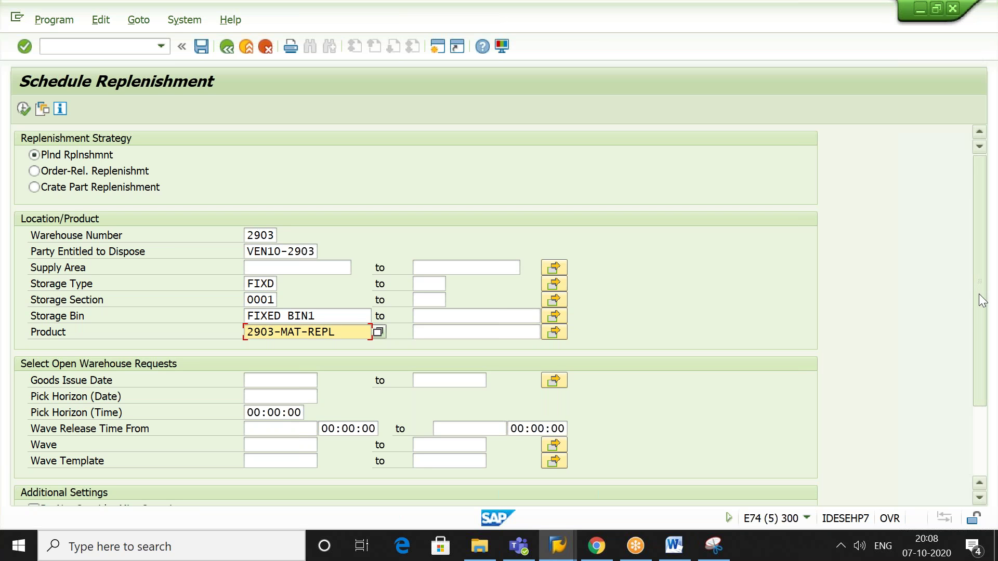
- Enable Do Not Consider Min. Quantity, Fill to Maximum Quantity and Show Log Immediately in the additional settings
scroll(981, 291, "down", 2)
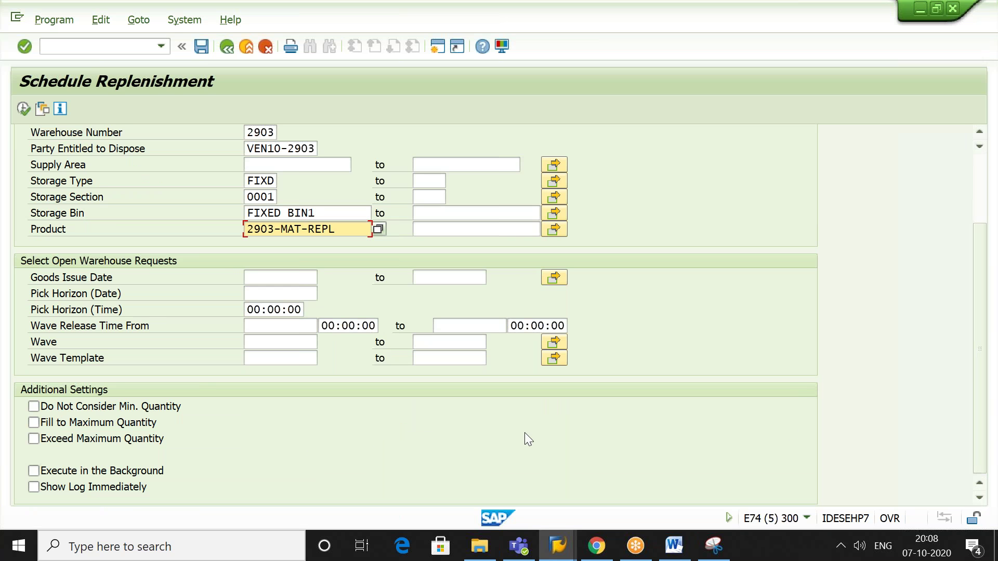
left_click(152, 408)
left_click(145, 424)
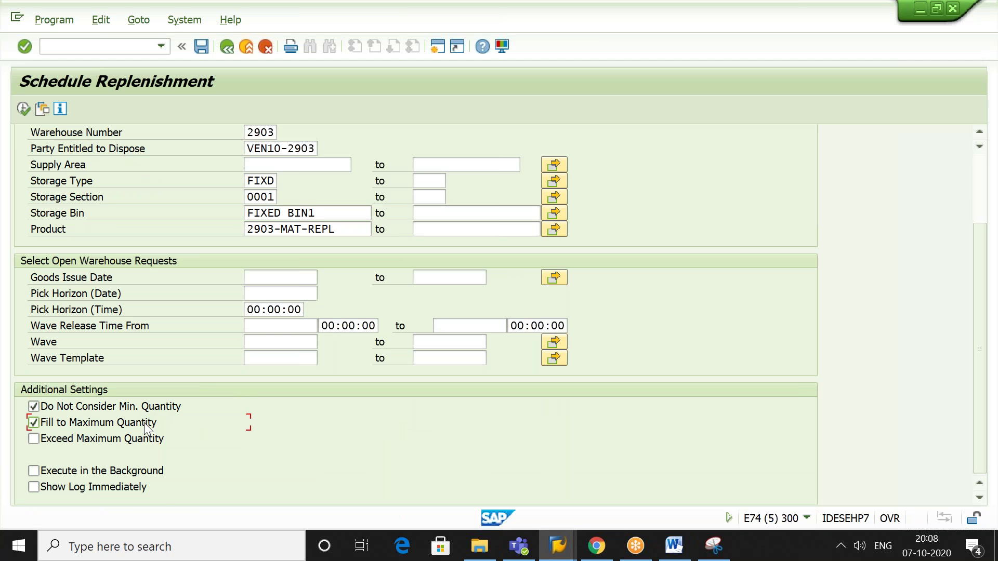
left_click(139, 491)
- Capture the Schedule Replenishment screen with Snipping Tool, paste it into the REPLENISHMENT Word document and return to SAP
left_click(714, 546)
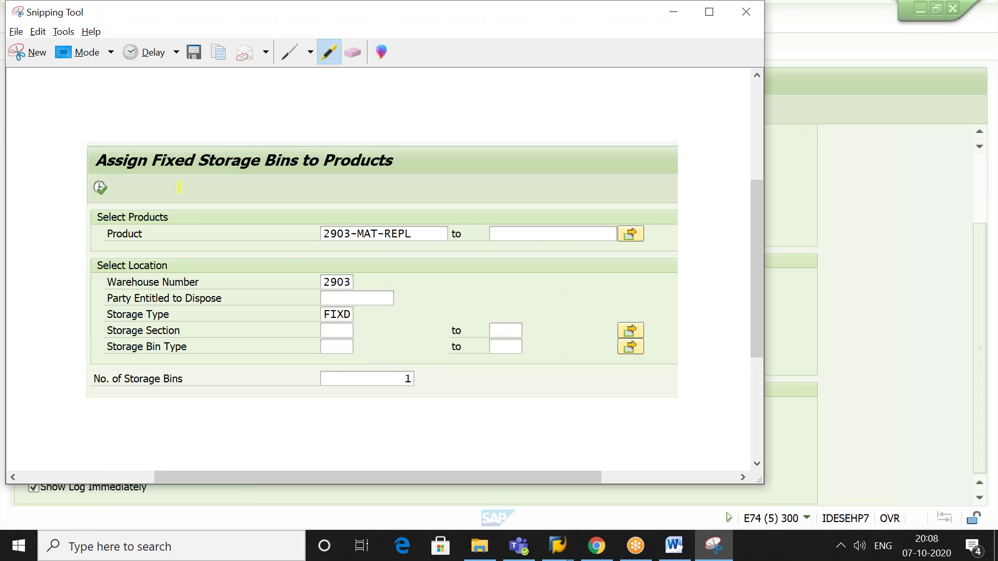
left_click(26, 46)
left_click_drag(7, 54, 624, 504)
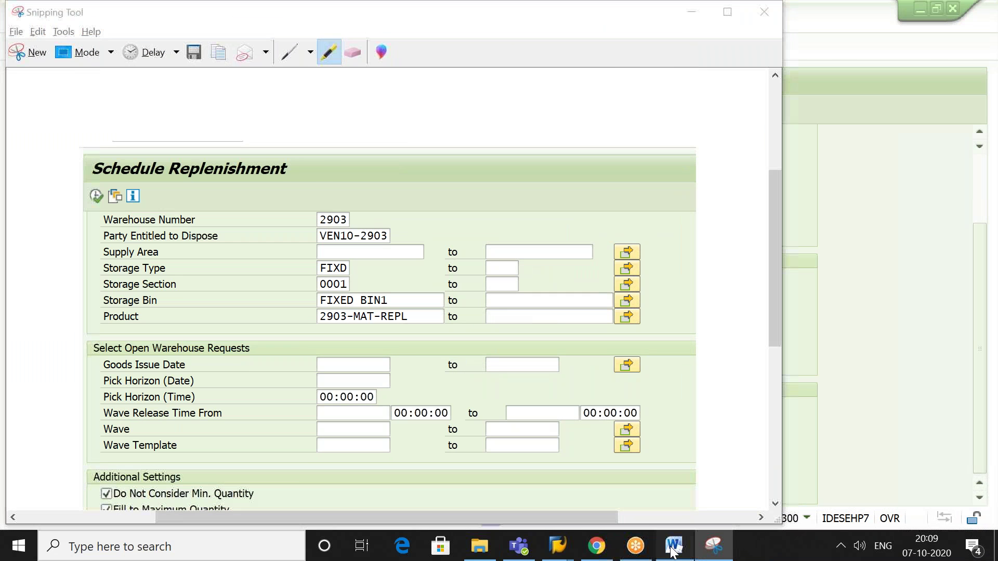
left_click(673, 546)
key("ctrl+v")
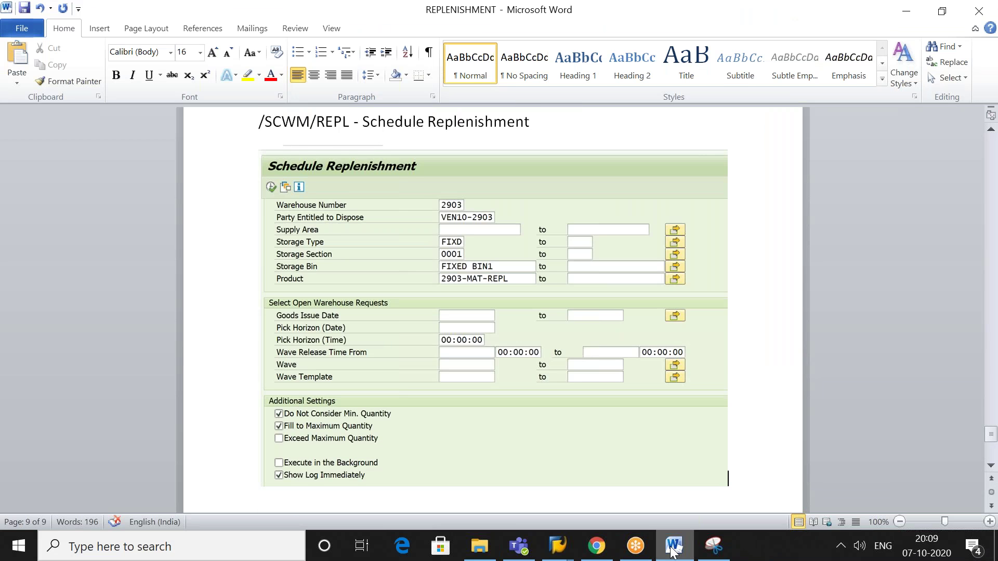
key("Return")
left_click(672, 547)
left_click(847, 414)
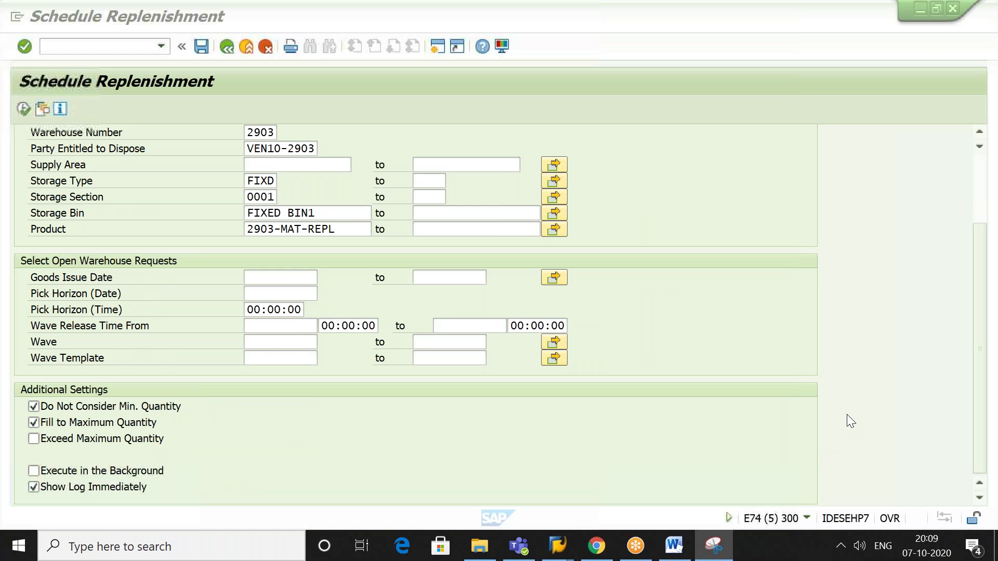
- Execute the replenishment selection and select the planned replenishment item for FIXED BIN1
left_click(23, 109)
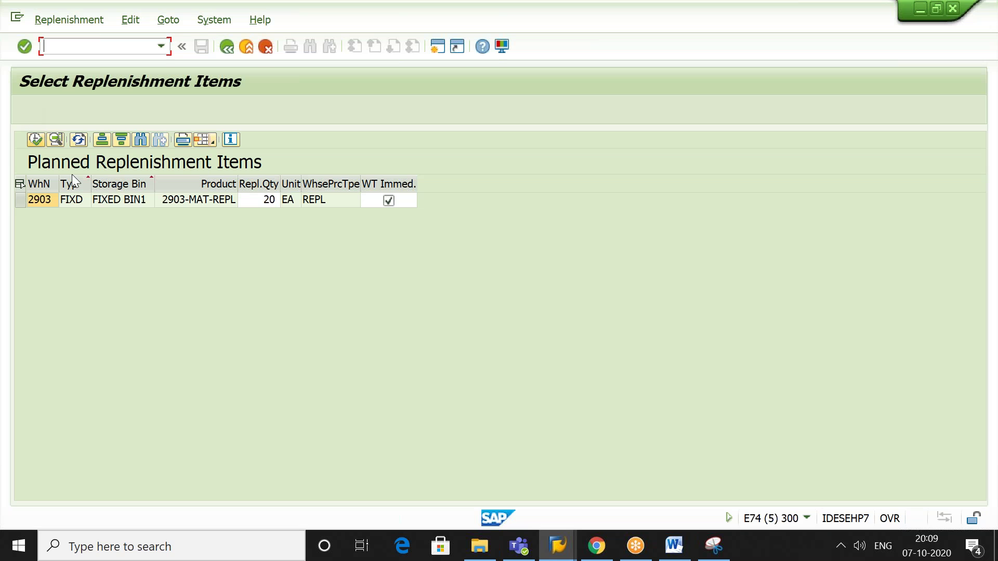
left_click(20, 184)
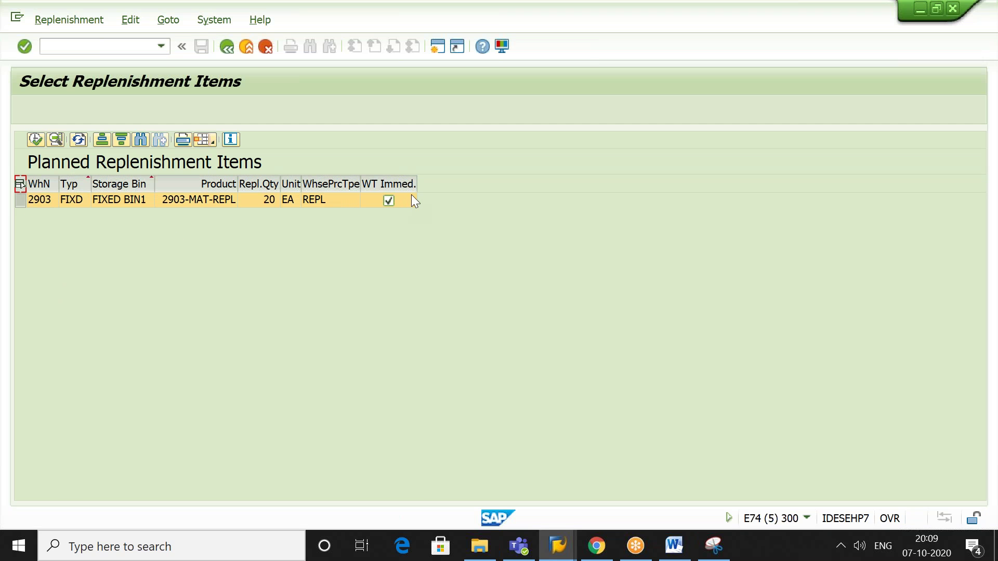
left_click_drag(291, 186, 210, 267)
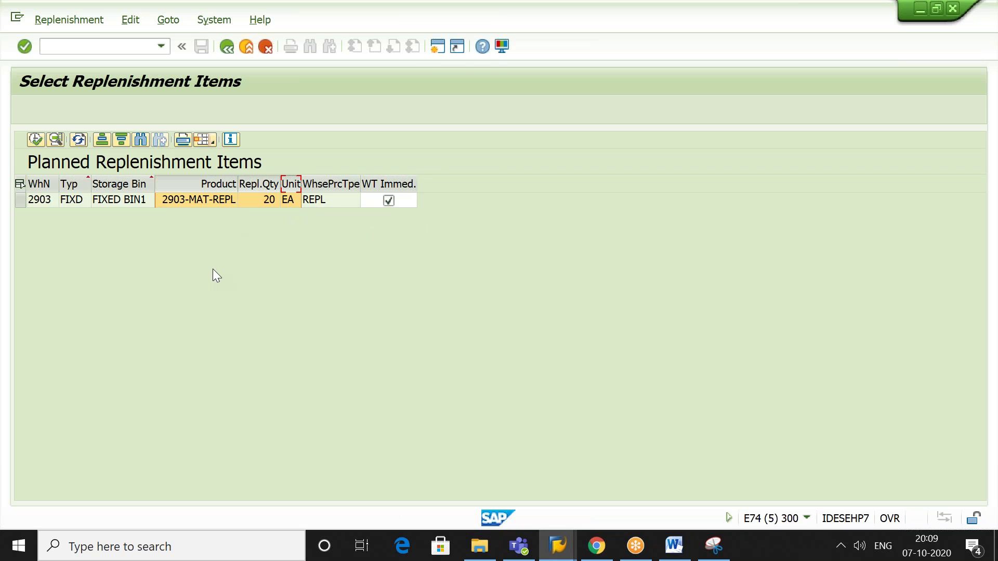
left_click(20, 184)
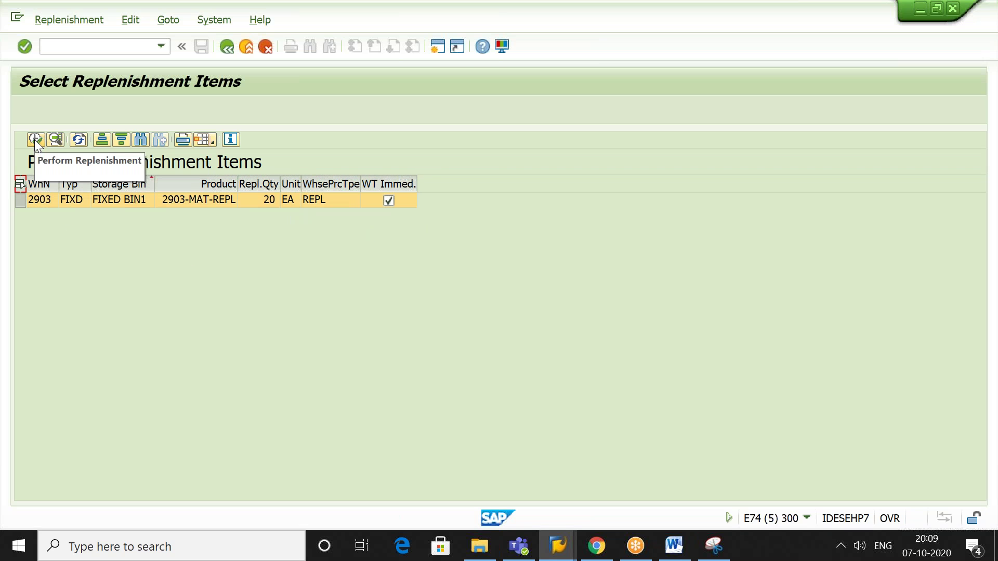
- Capture the Select Replenishment Items list with Snipping Tool and paste it below the previous screenshot in the Word document
left_click(713, 548)
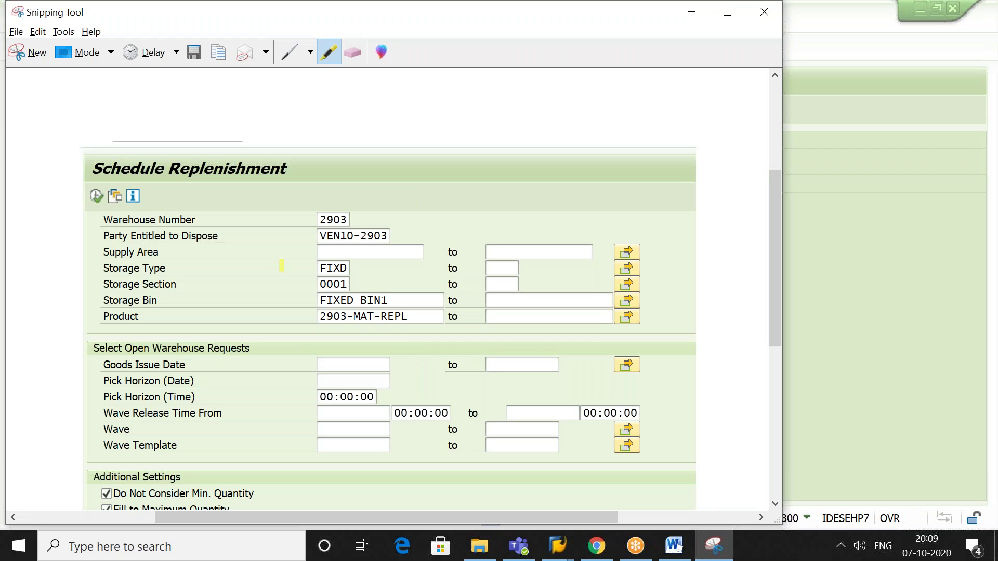
left_click(33, 54)
left_click_drag(7, 62, 452, 214)
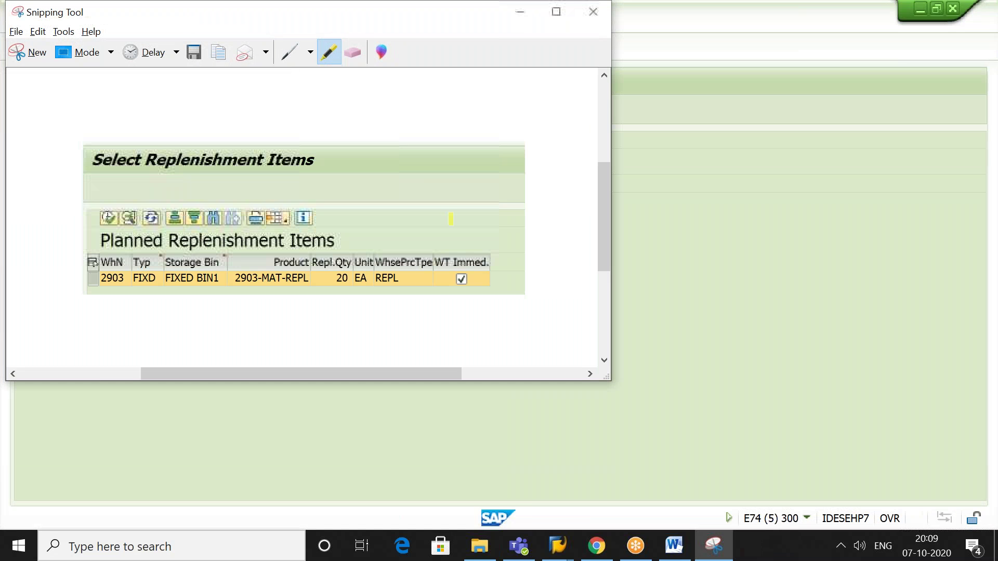
left_click(672, 544)
key("ctrl+v")
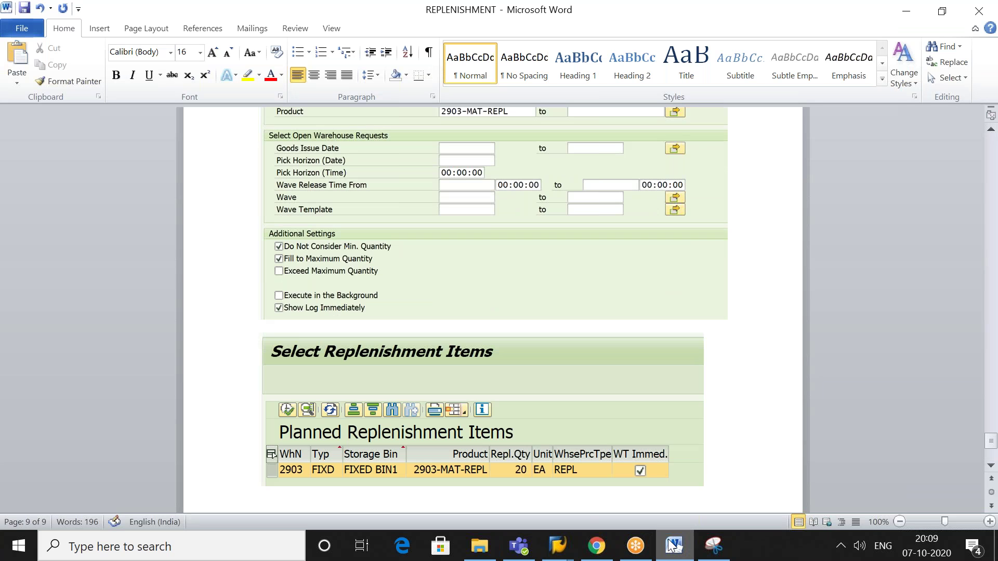
key("Return")
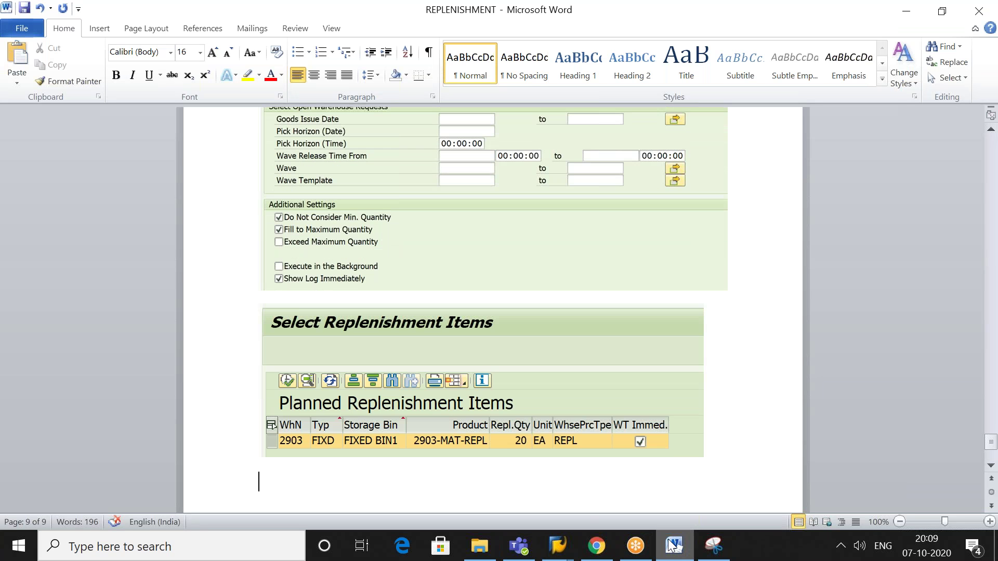
- Add the note "EXECUTE" below the pasted replenishment items screenshot
type("EXECUTRE")
key("BackSpace")
key("BackSpace")
type("E")
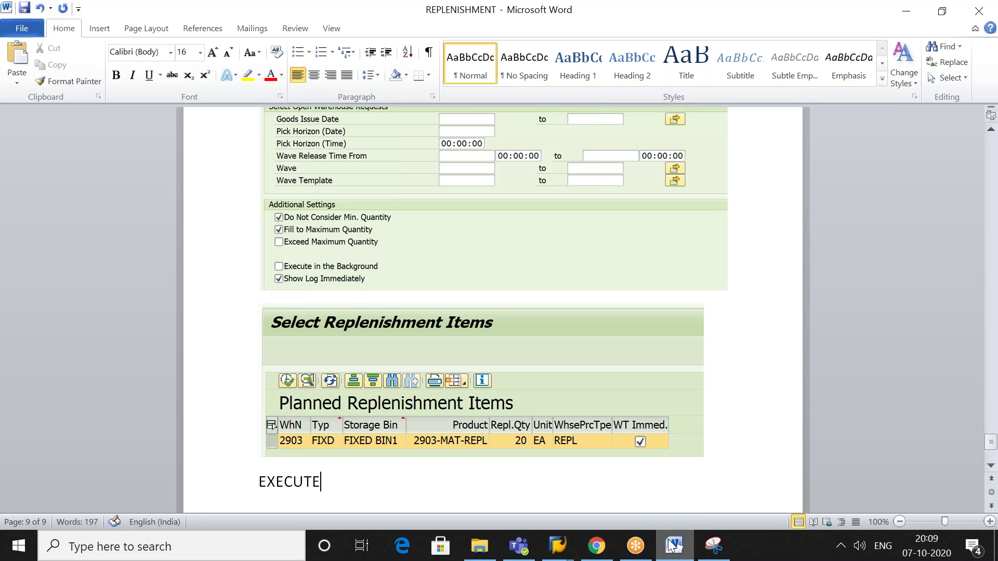
- Return from Word to SAP and execute the selected planned replenishment item for FIXED BIN1
key("Return")
left_click(676, 547)
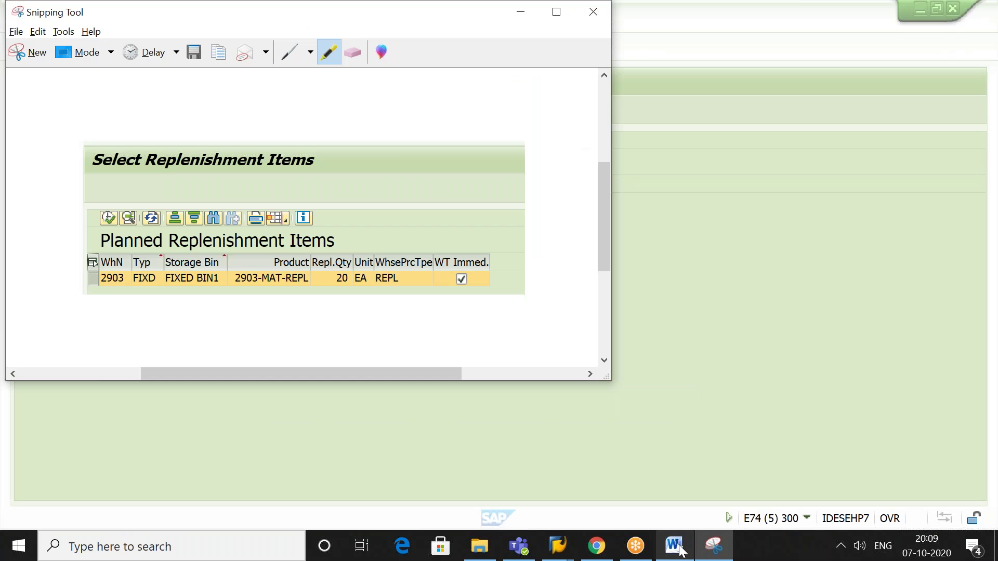
left_click(783, 409)
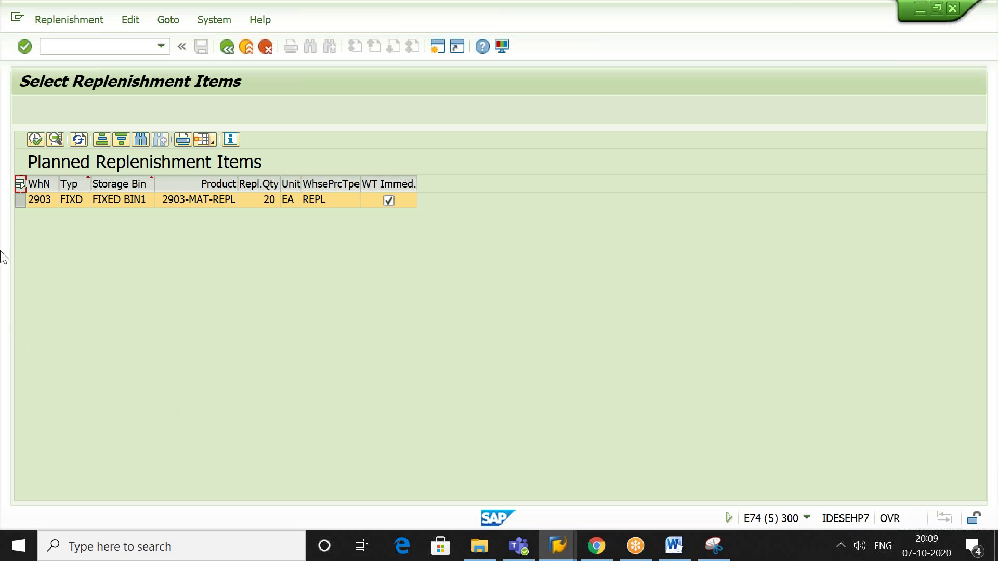
left_click(19, 185)
left_click(19, 185)
left_click(35, 138)
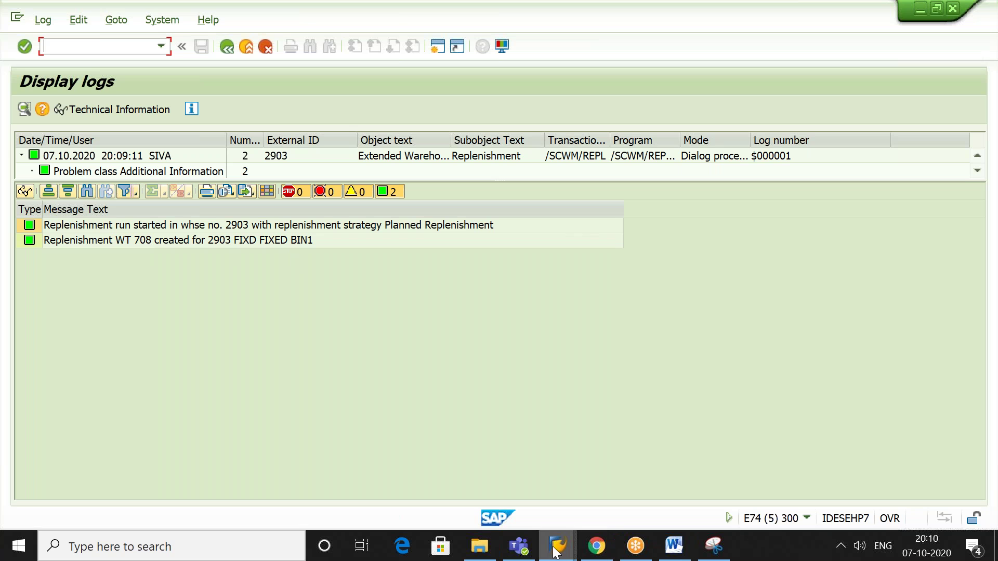
- Switch to the Warehouse Management Monitor and list the warehouse tasks with warehouse process type REPL
mouse_move(558, 545)
left_click(675, 489)
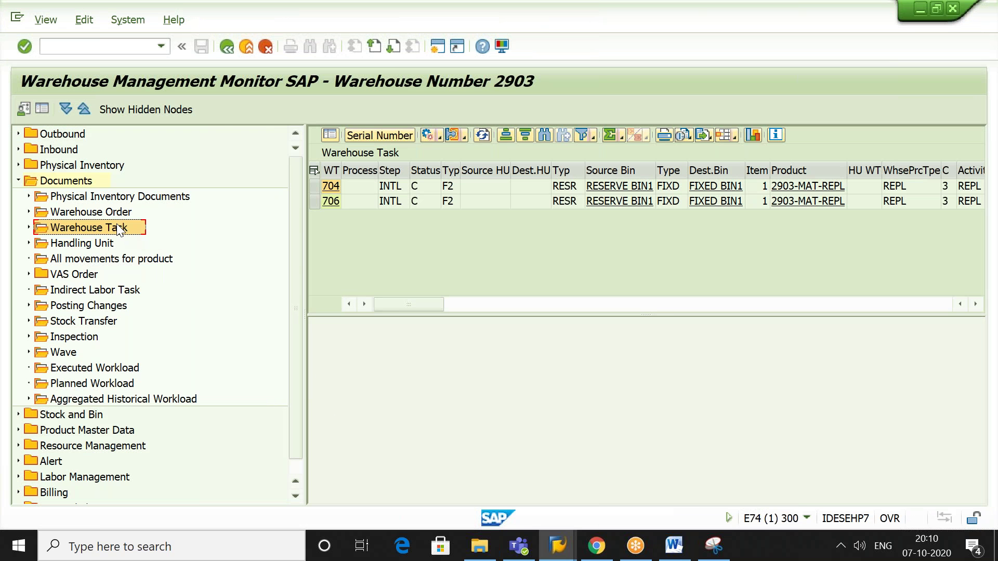
key("Left")
key("Left")
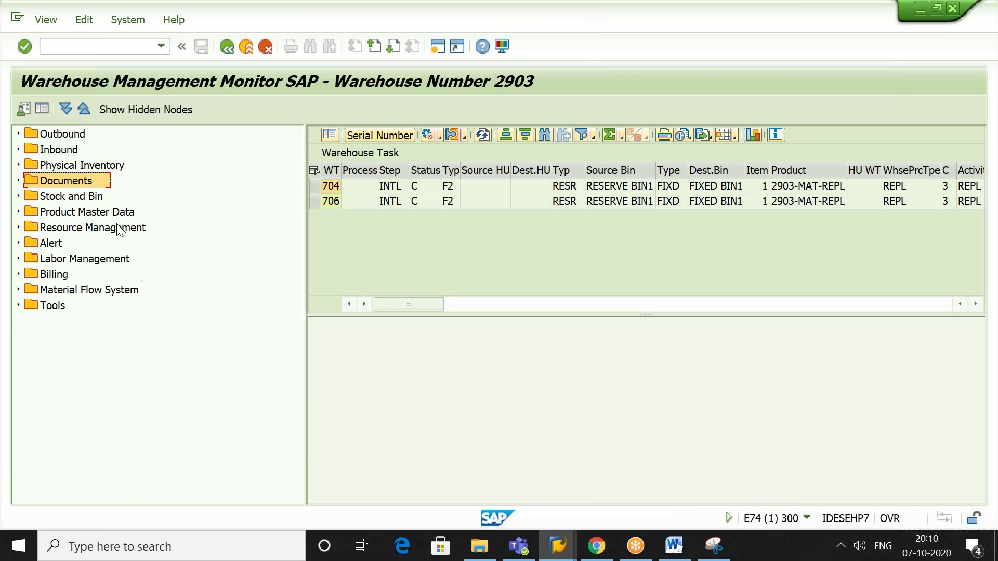
key("Right")
key("Down")
key("Down")
key("Down")
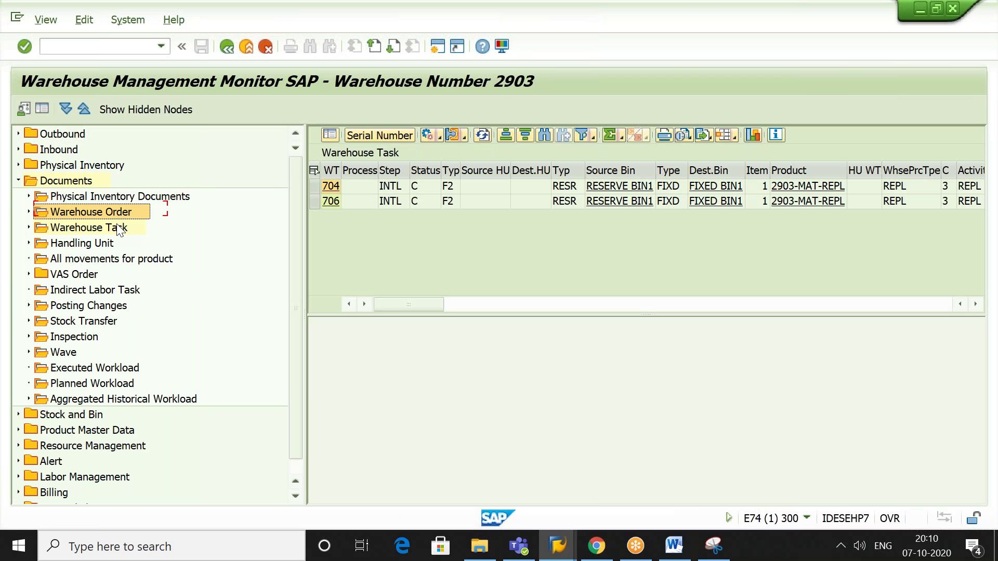
double_click(119, 229)
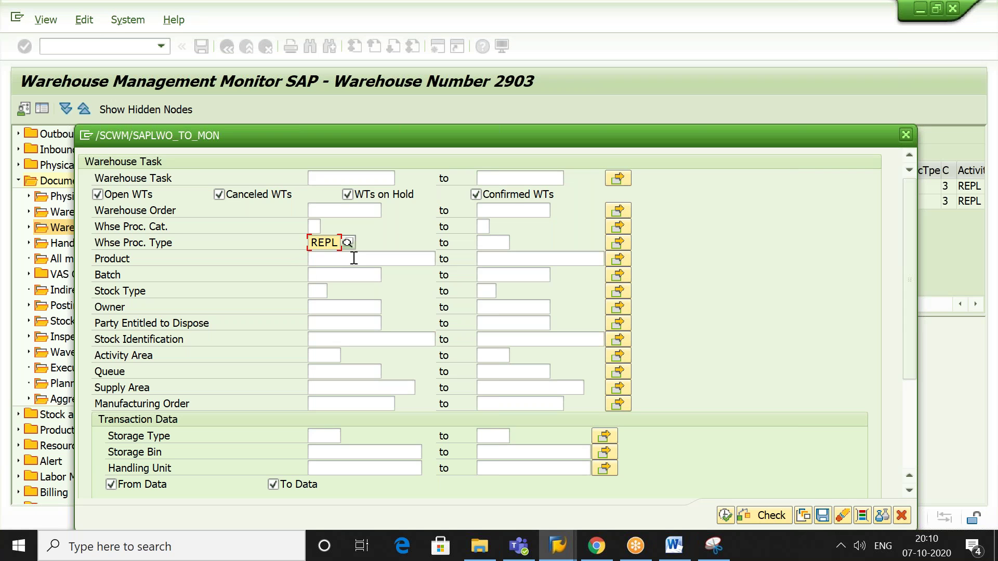
key("F8")
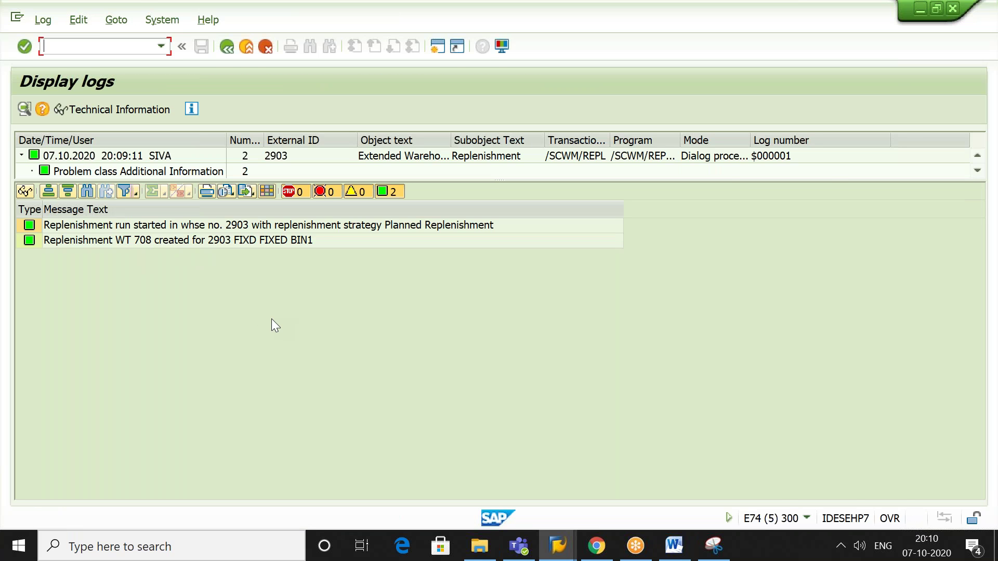
key("alt+Tab")
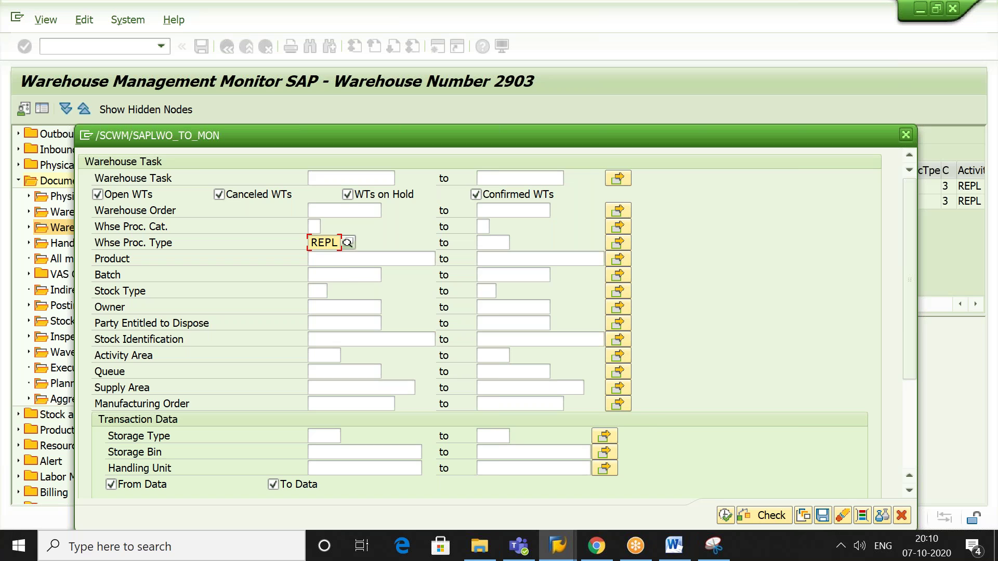
left_click(725, 513)
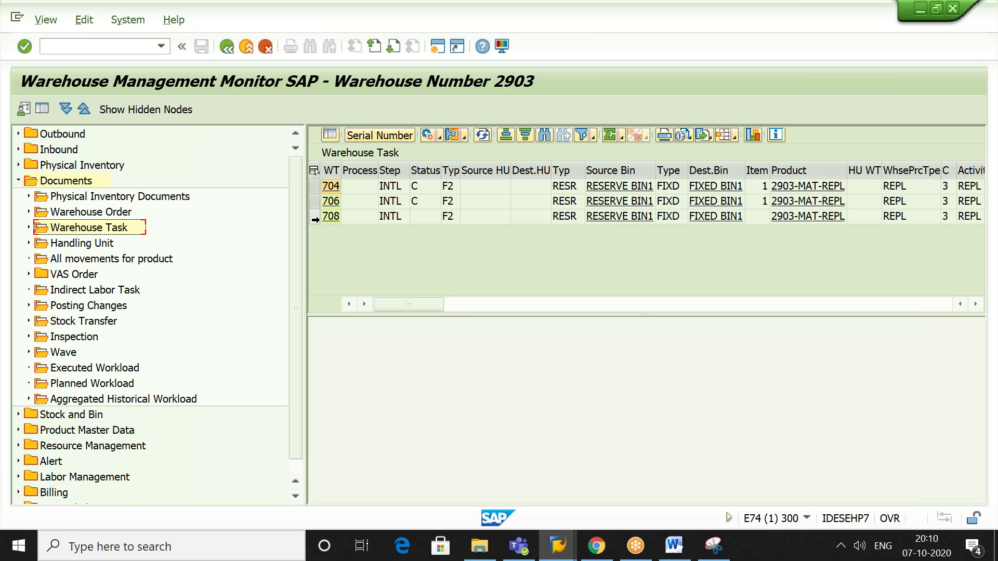
- Select the open replenishment warehouse task and open it for confirmation in the foreground
left_click(314, 218)
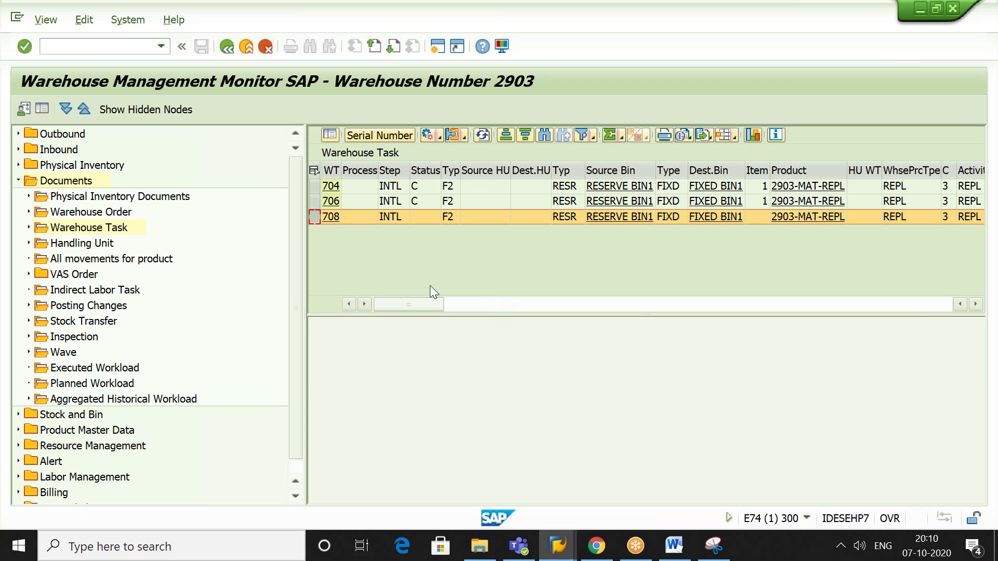
left_click(440, 137)
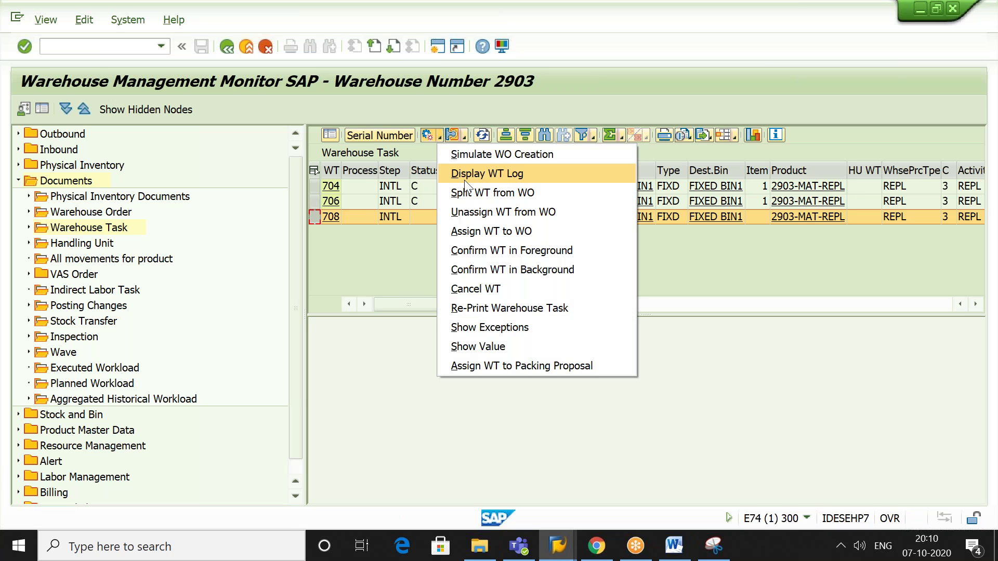
left_click(567, 255)
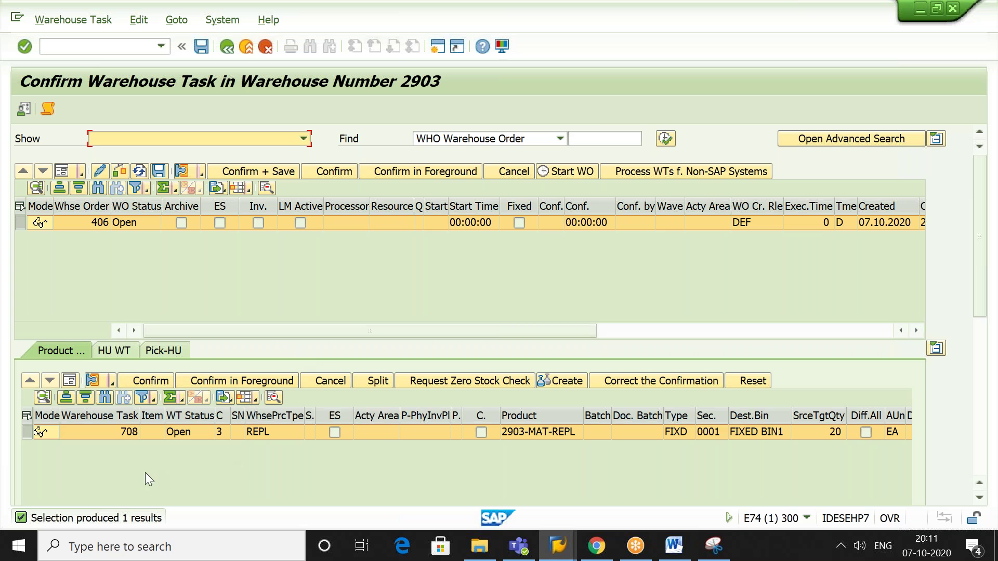
- Check the product task's source and destination bins in form view, confirm and save its warehouse order, and return to the monitor
left_click(70, 381)
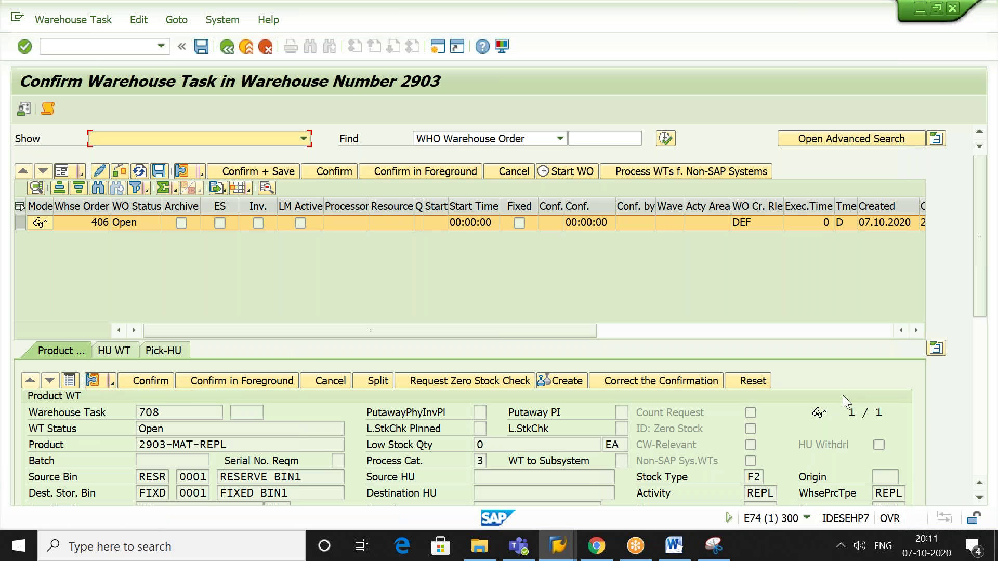
left_click_drag(983, 285, 985, 353)
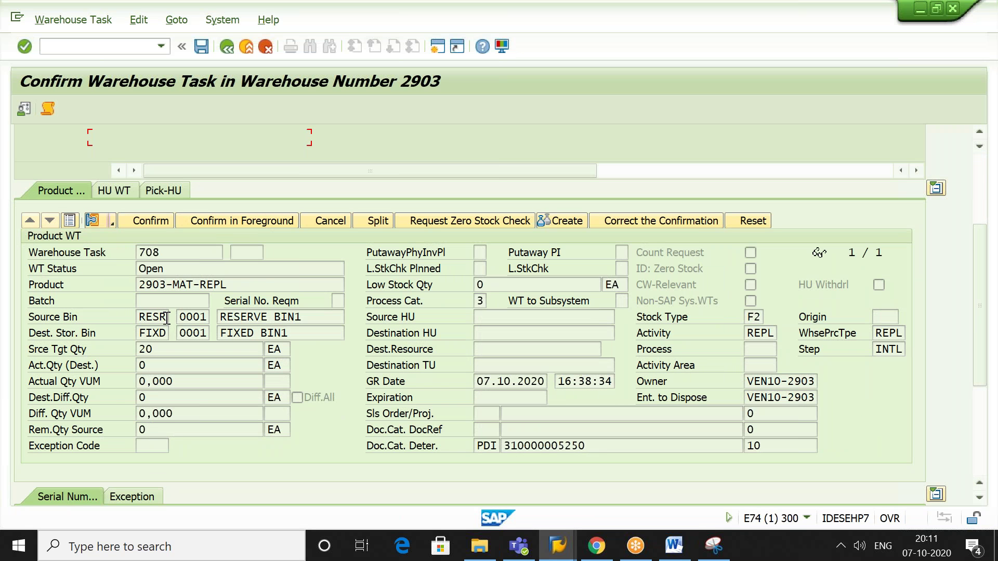
left_click(291, 333)
left_click_drag(984, 274, 984, 205)
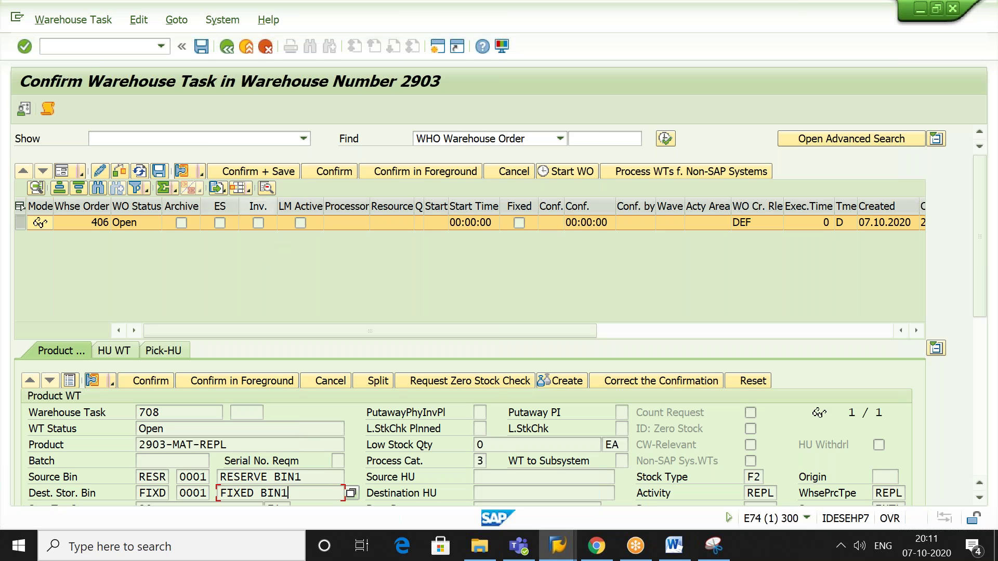
left_click(280, 174)
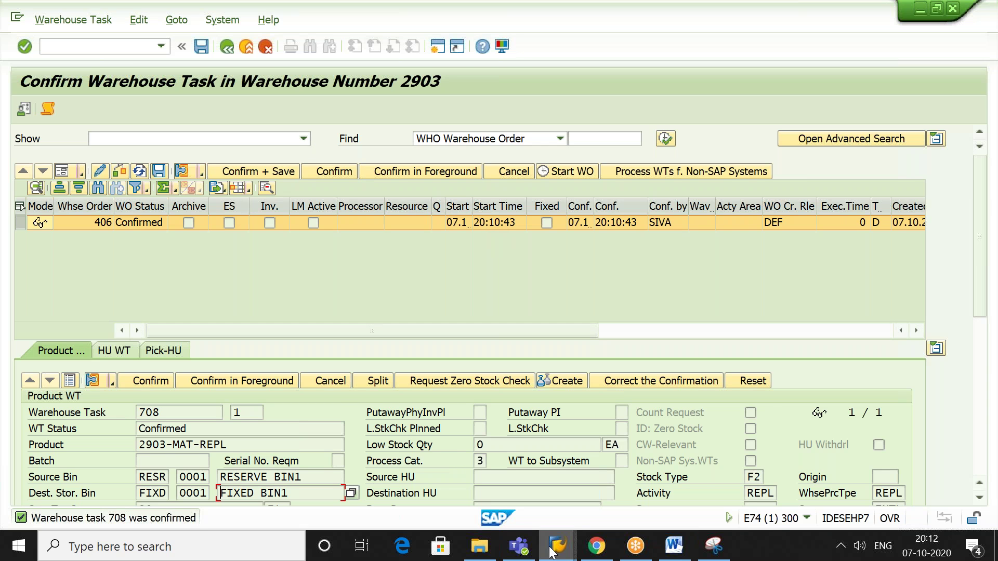
mouse_move(557, 546)
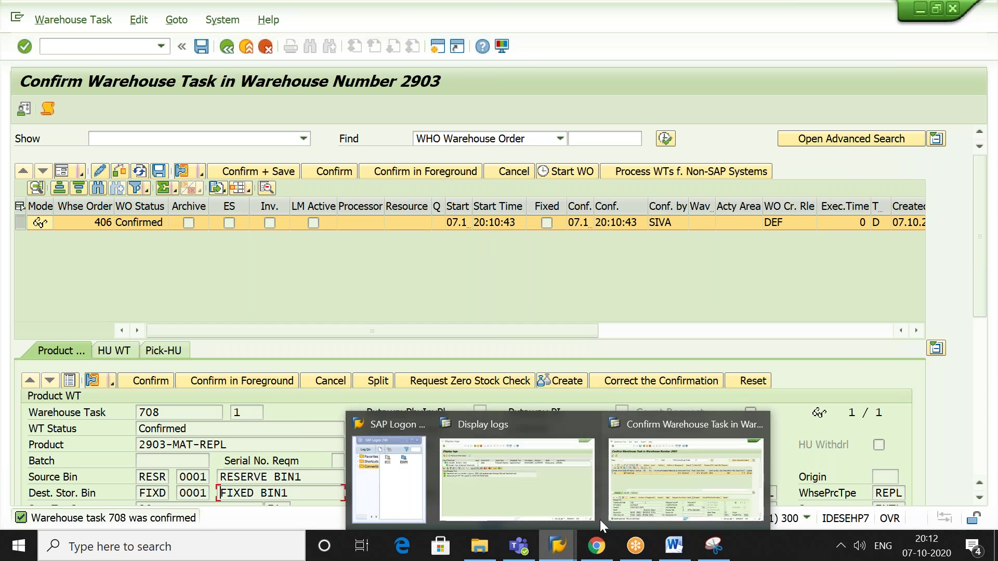
left_click(700, 473)
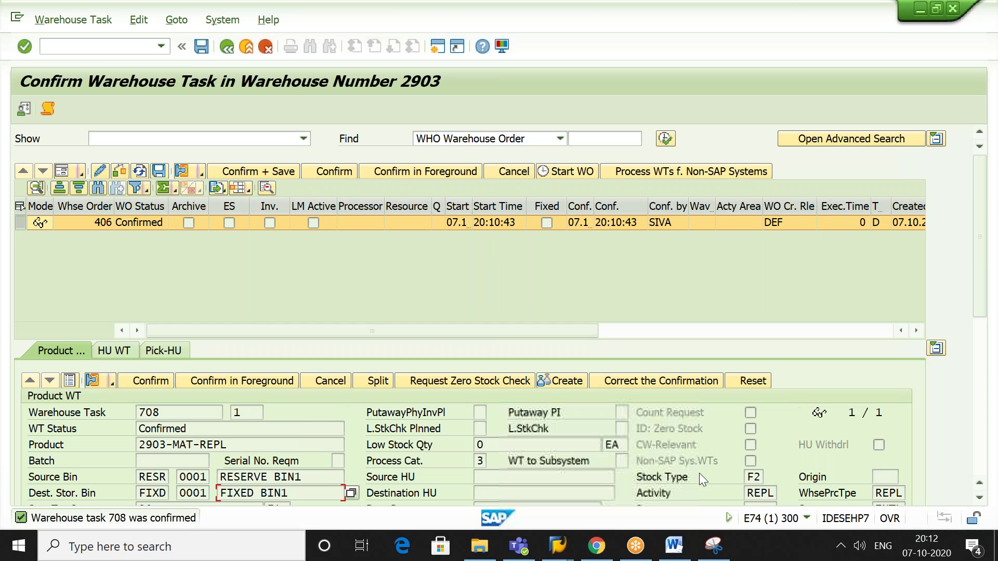
left_click(227, 47)
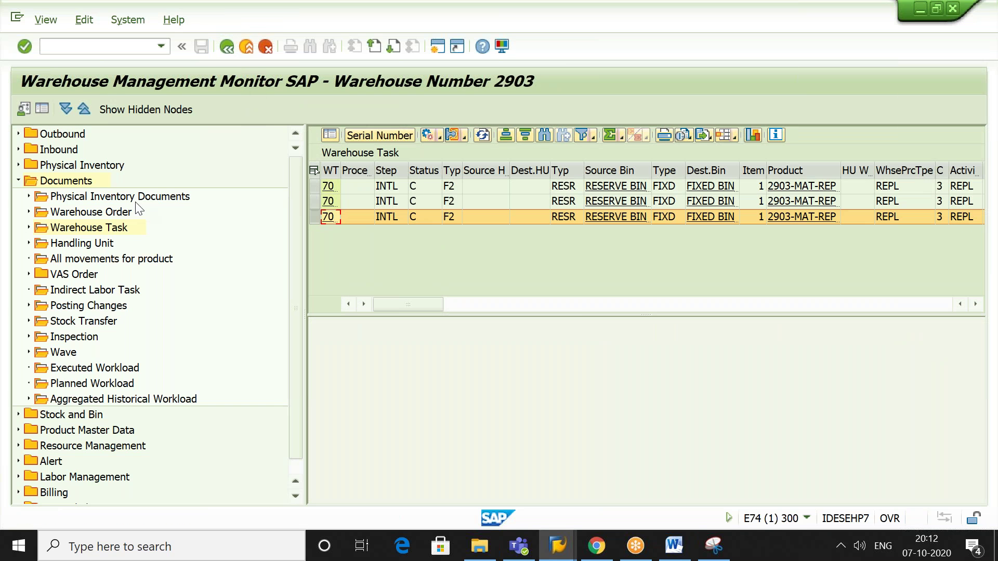
- Run the Stock Overview for product 2903-MAT-REPL and examine the stock lines of RESERVE BIN1 and FIXED BIN1
left_click(115, 229)
key("Left")
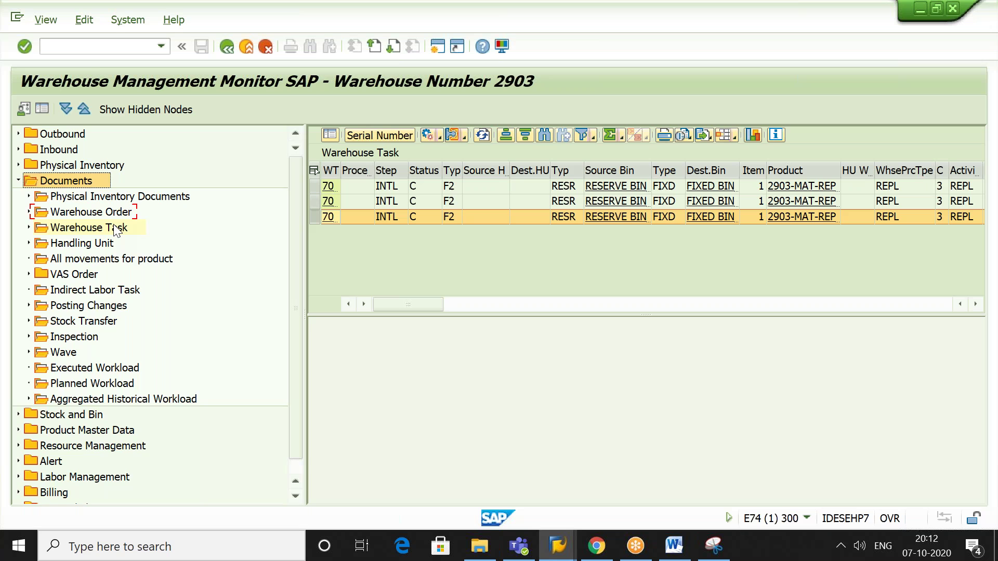
key("Left")
key("Down")
key("Right")
key("Down")
key("Down")
key("Down")
key("Down")
key("Down")
key("Down")
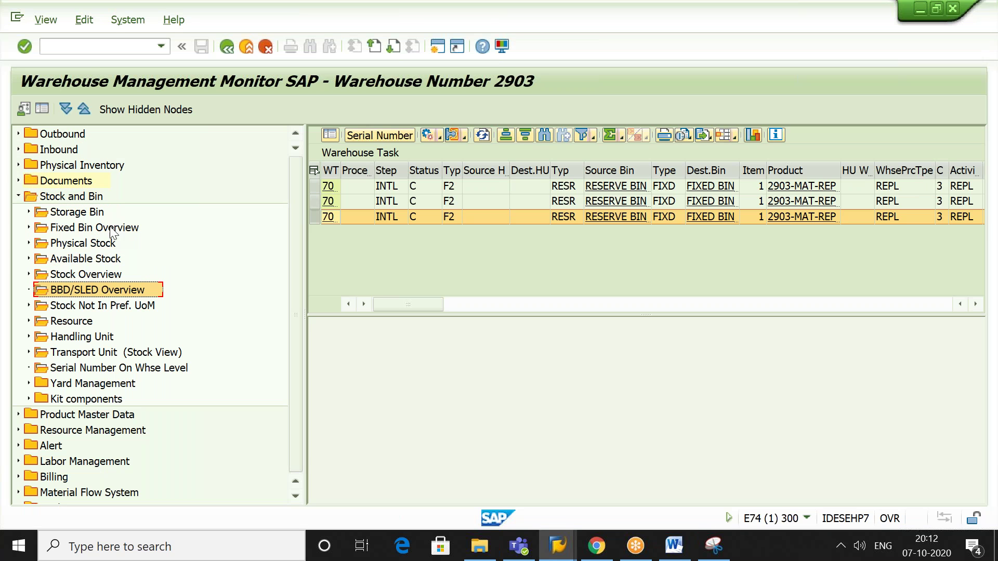
double_click(103, 275)
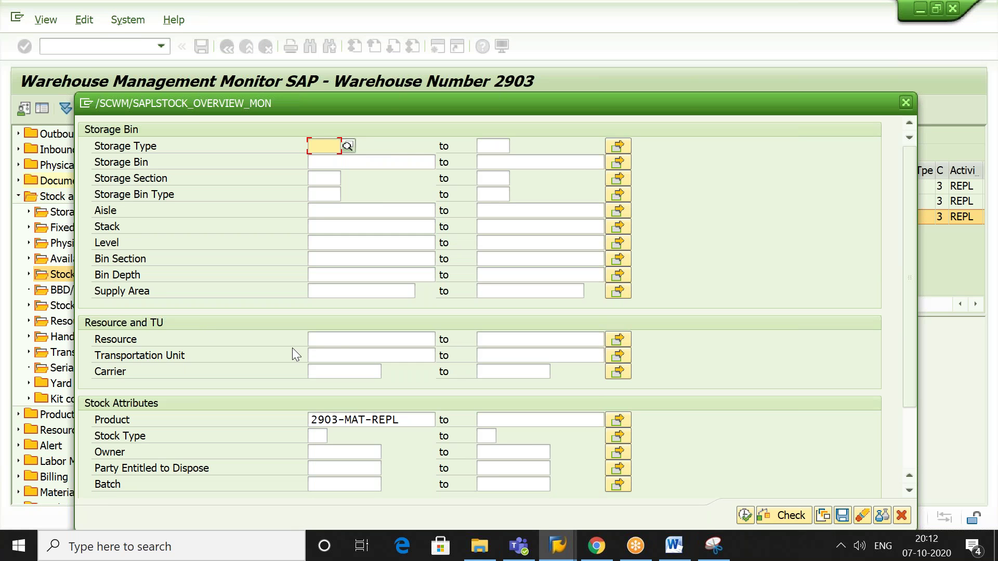
left_click(746, 516)
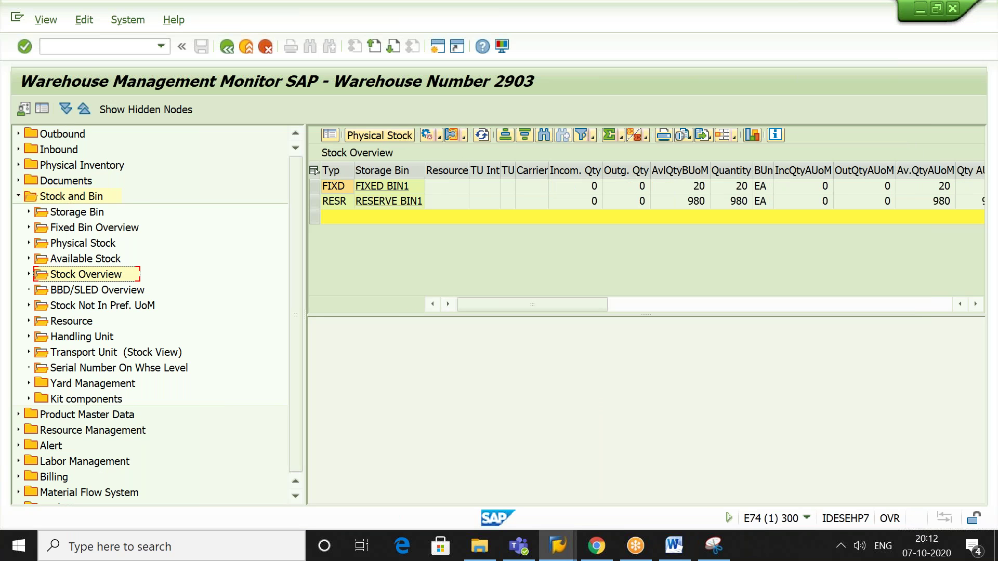
left_click(314, 202)
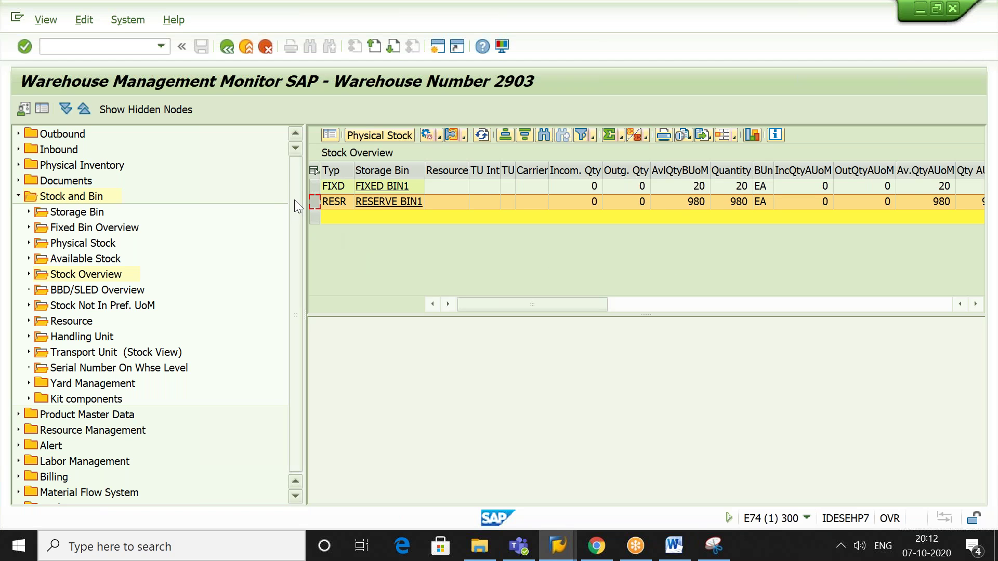
left_click(314, 185)
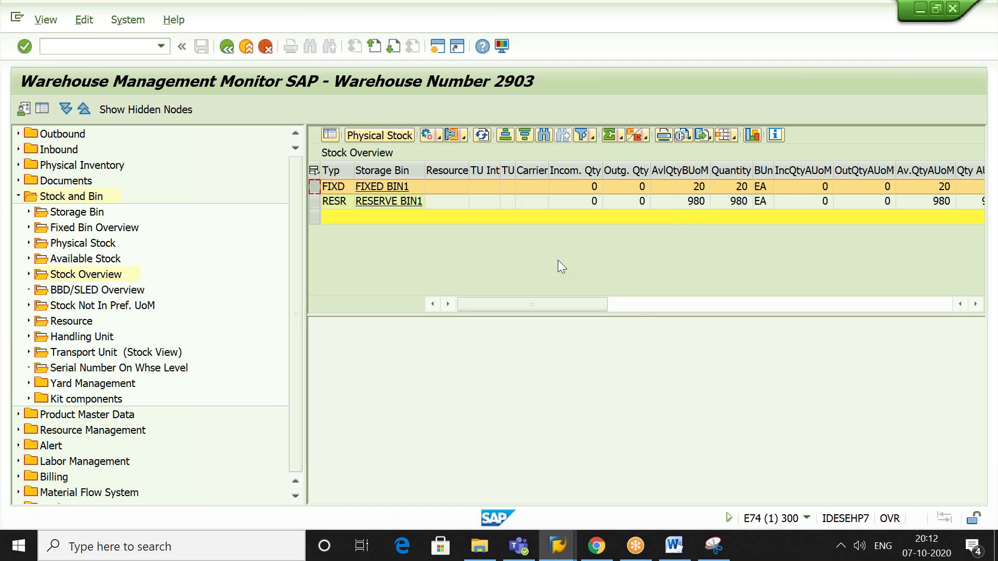
- Start transaction /N/SCWM/ADPROD and search for the stock of product 2903-MAT-REPL
left_click(133, 52)
type("/N/SCWM/ADPROD")
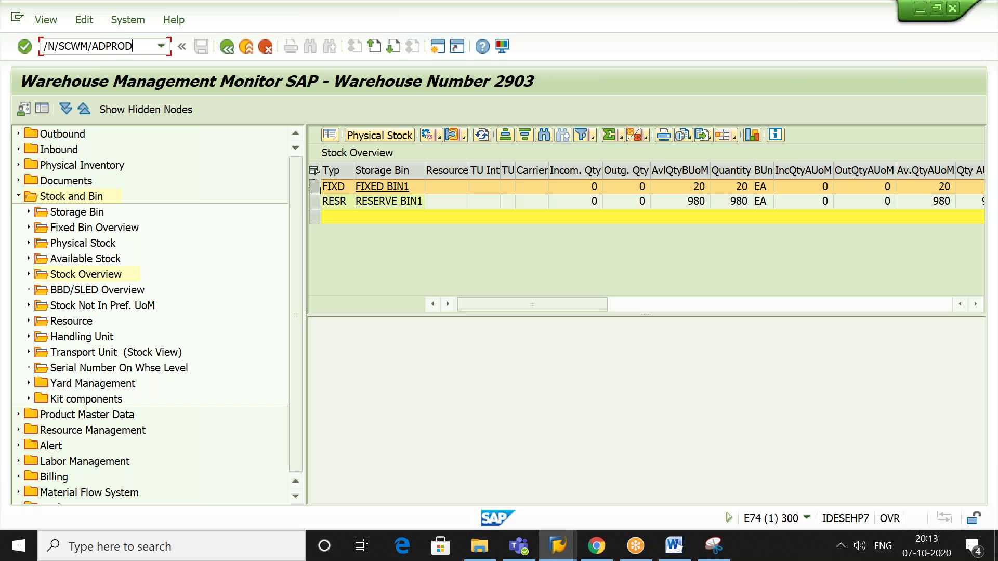
key("Return")
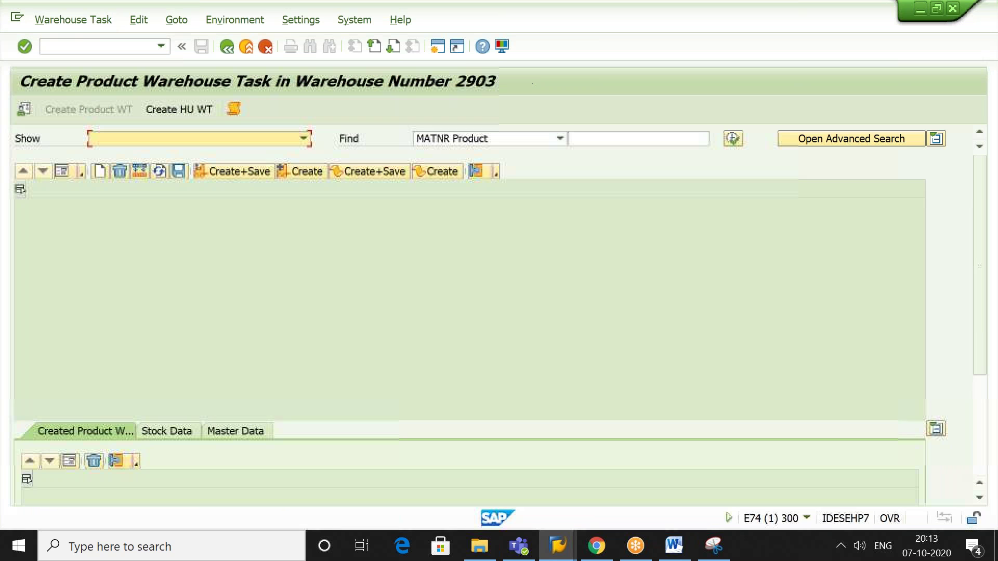
left_click(665, 139)
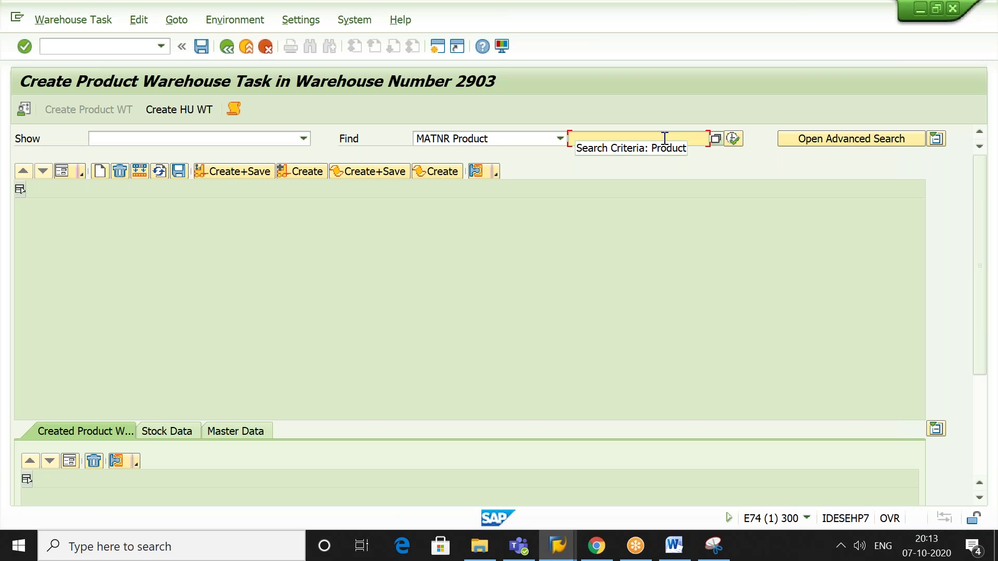
key("Down")
key("Return")
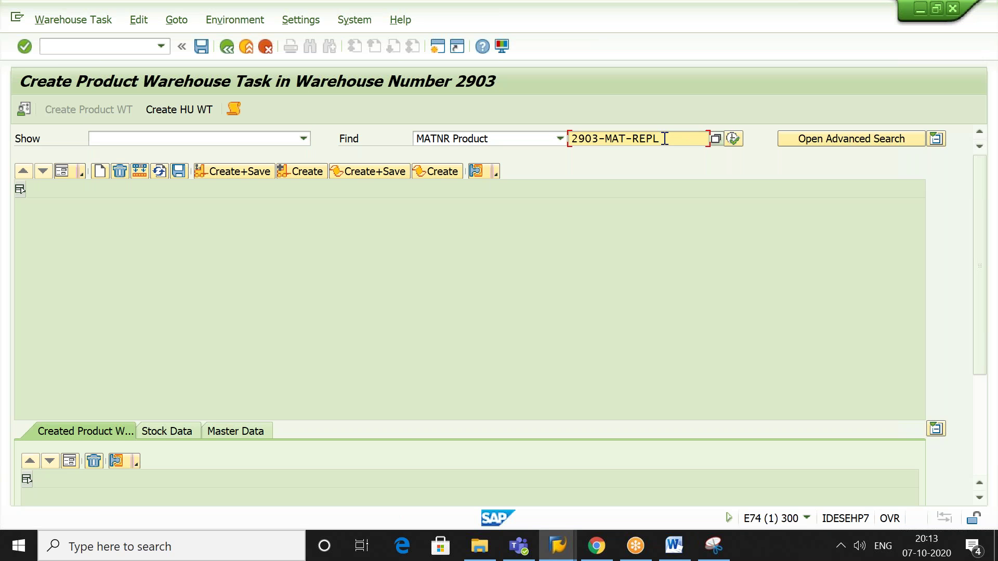
left_click(731, 141)
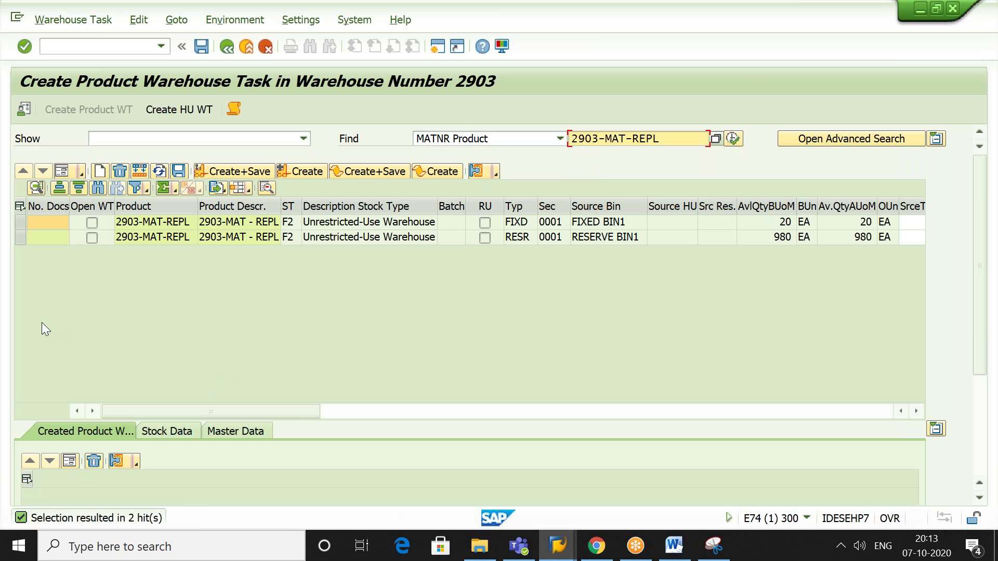
- Select the FIXED BIN1 stock line of 2903-MAT-REPL and show its warehouse task entry form
left_click(23, 222)
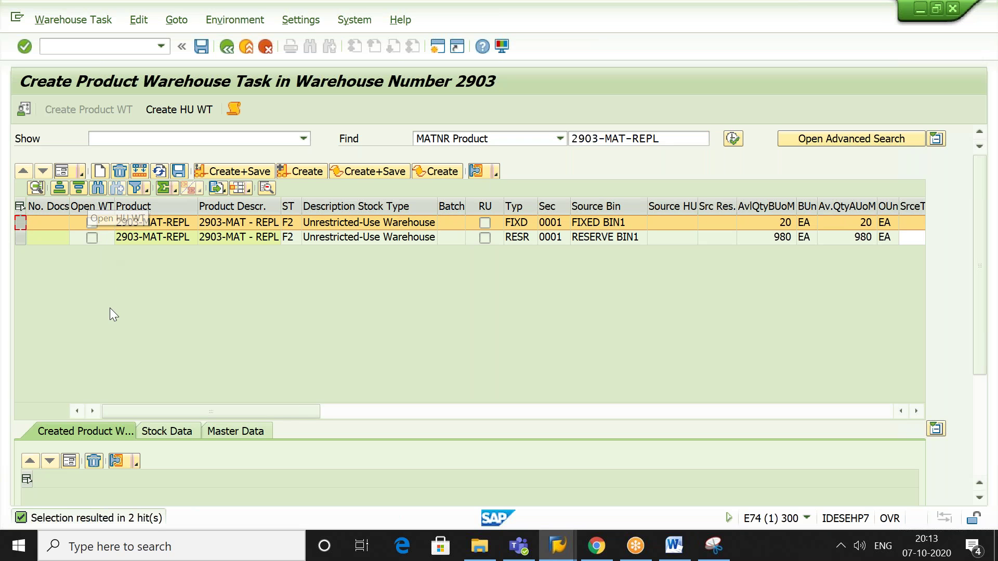
left_click(586, 238)
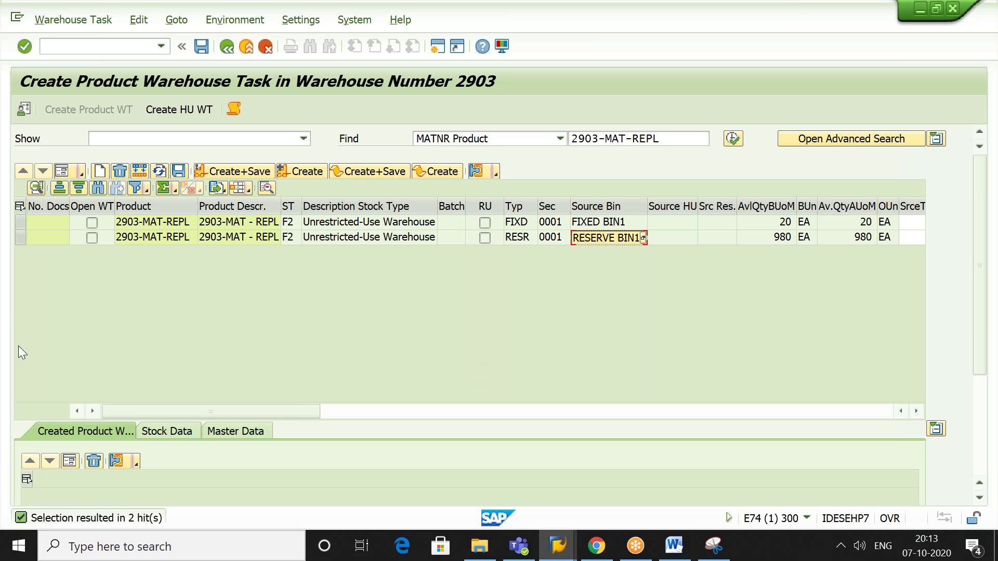
left_click(22, 222)
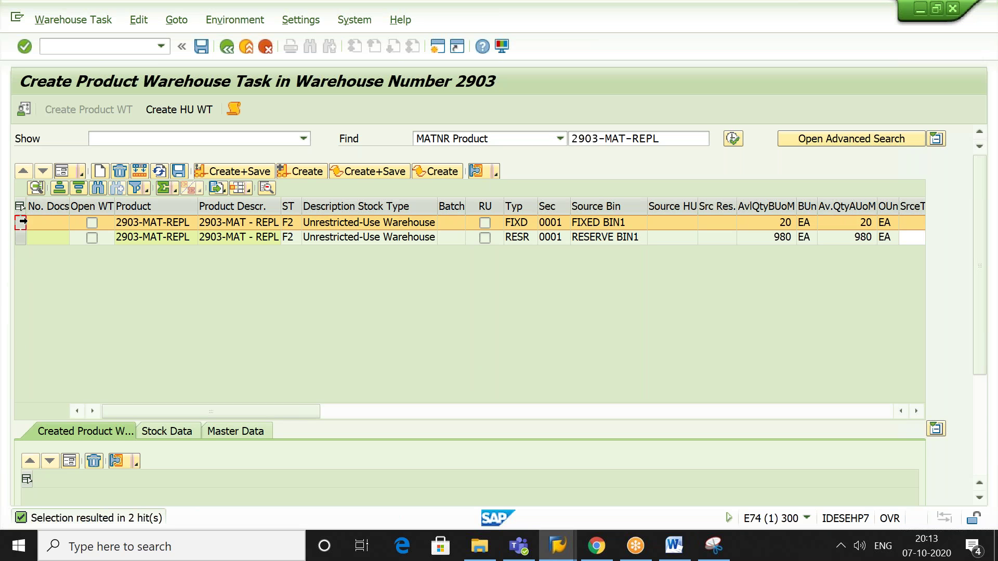
left_click(62, 173)
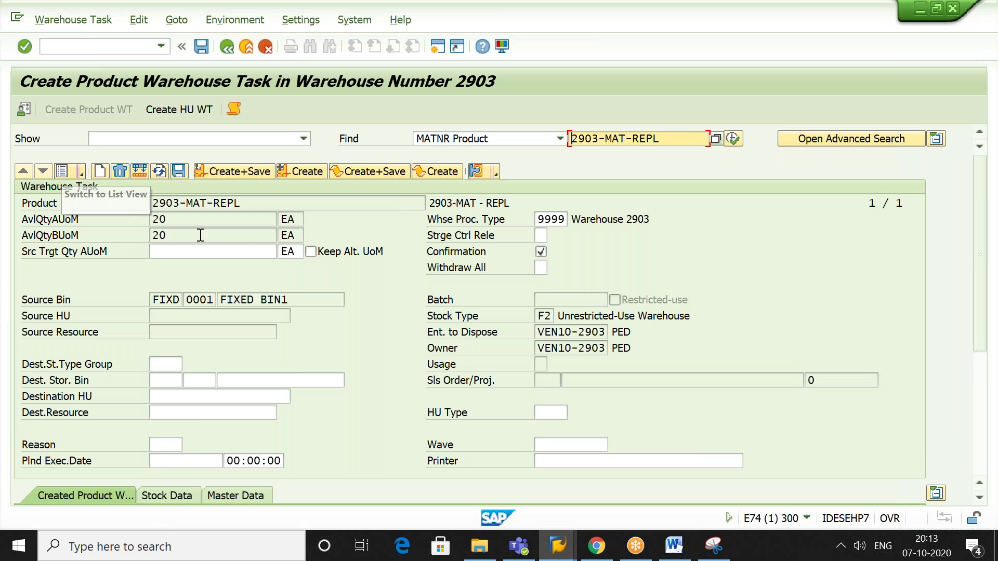
- Create and save a warehouse task moving 13 EA from FIXED BIN1 to destination bin RESERVE BIN1
left_click(237, 251)
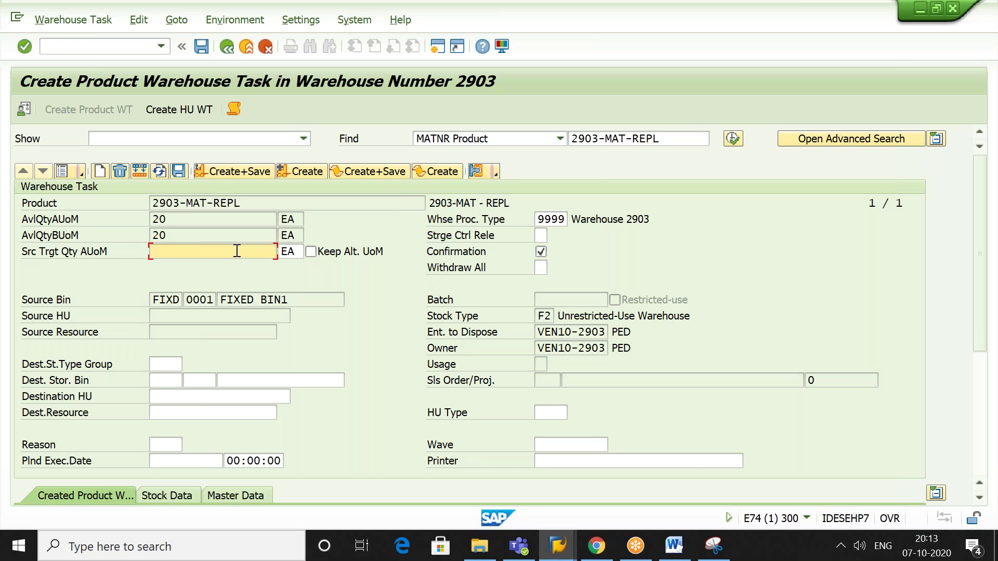
type("1")
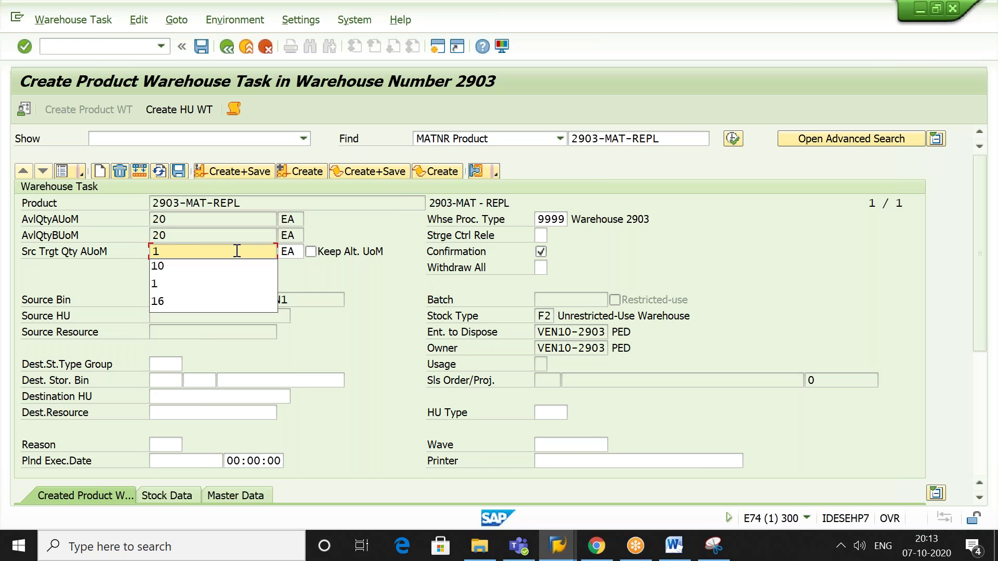
type("3")
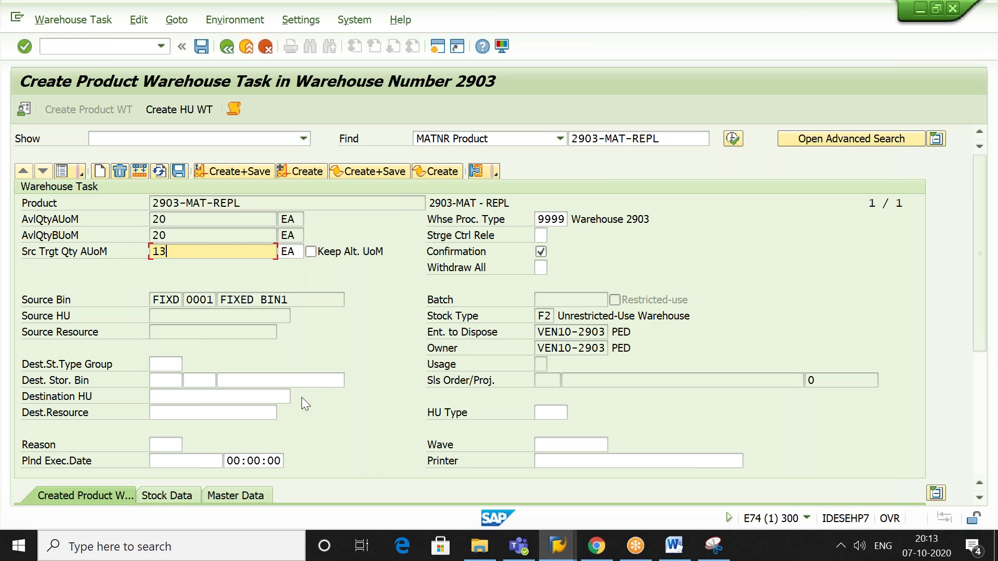
left_click(312, 387)
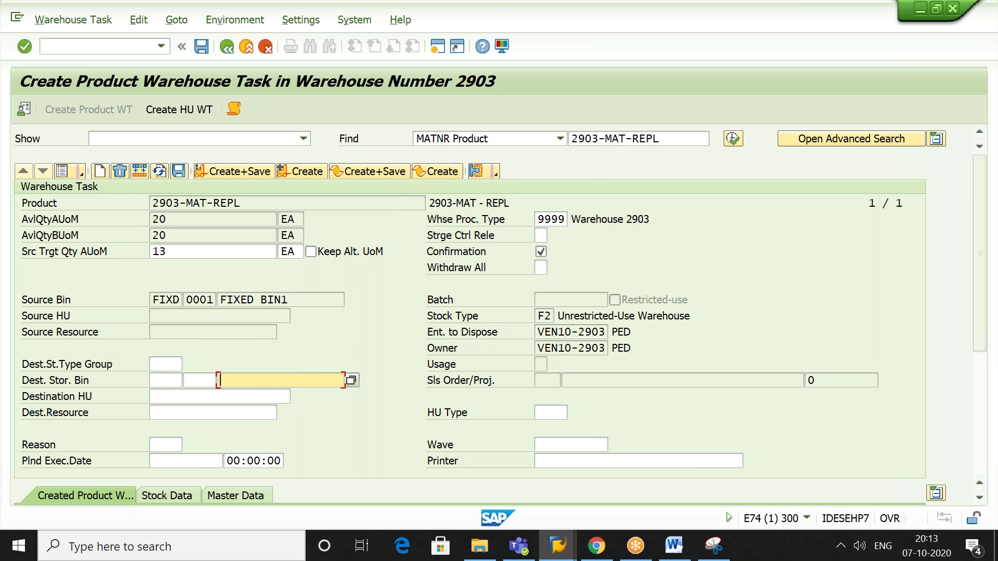
type("RESERVE BIN1")
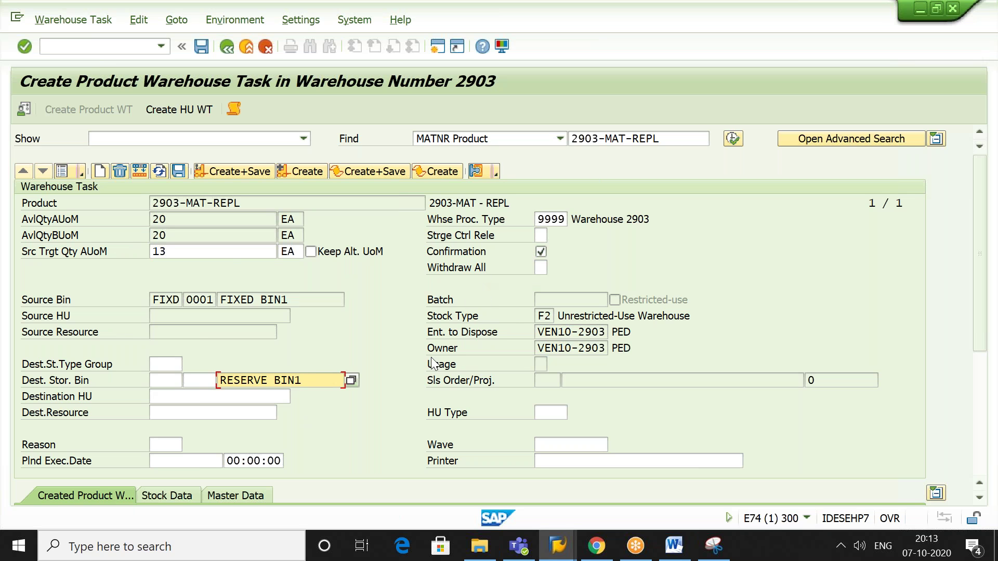
left_click(256, 172)
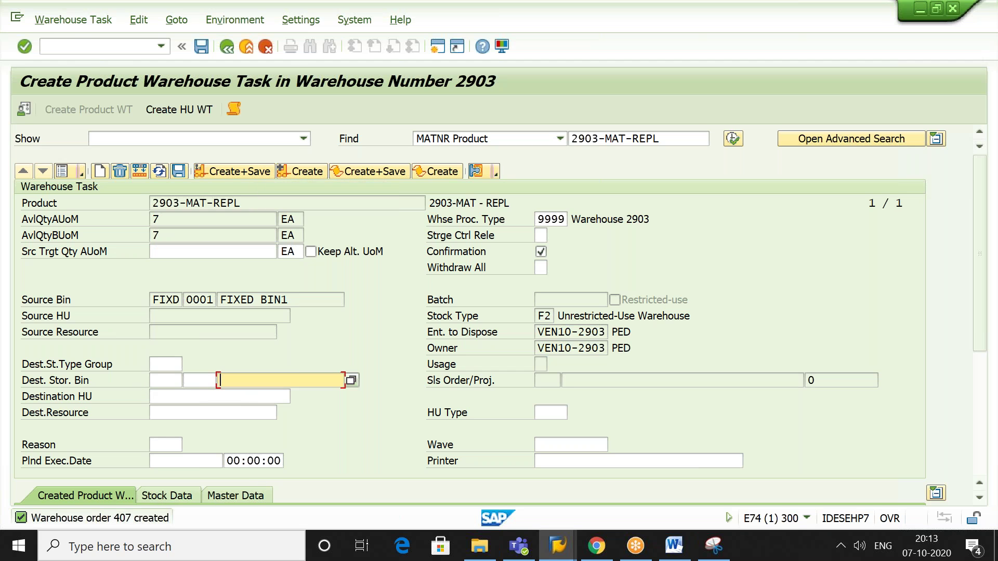
- Check the new warehouse order's status in the warehouse task confirmation view and return to the SAP Easy Access screen
left_click(71, 24)
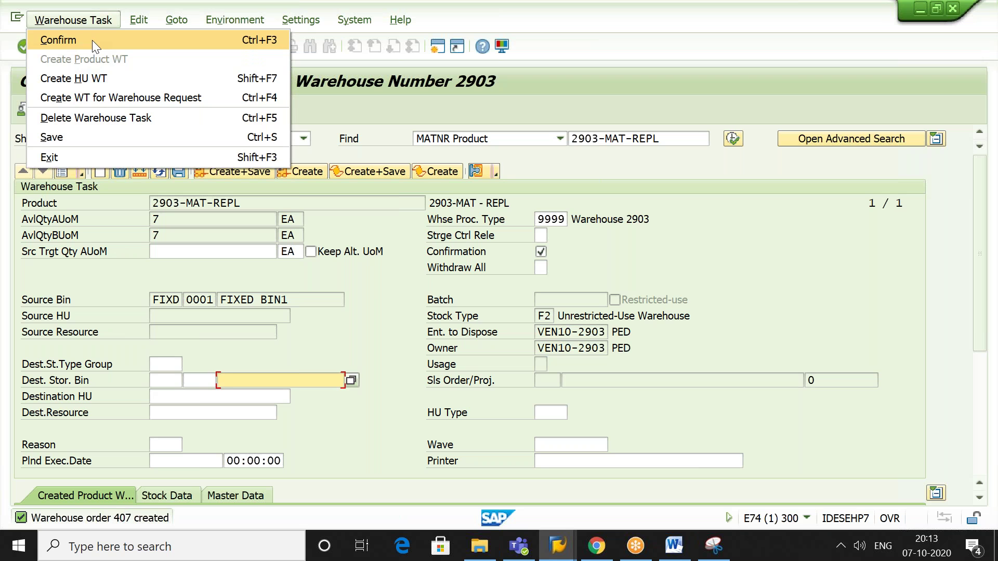
left_click(92, 39)
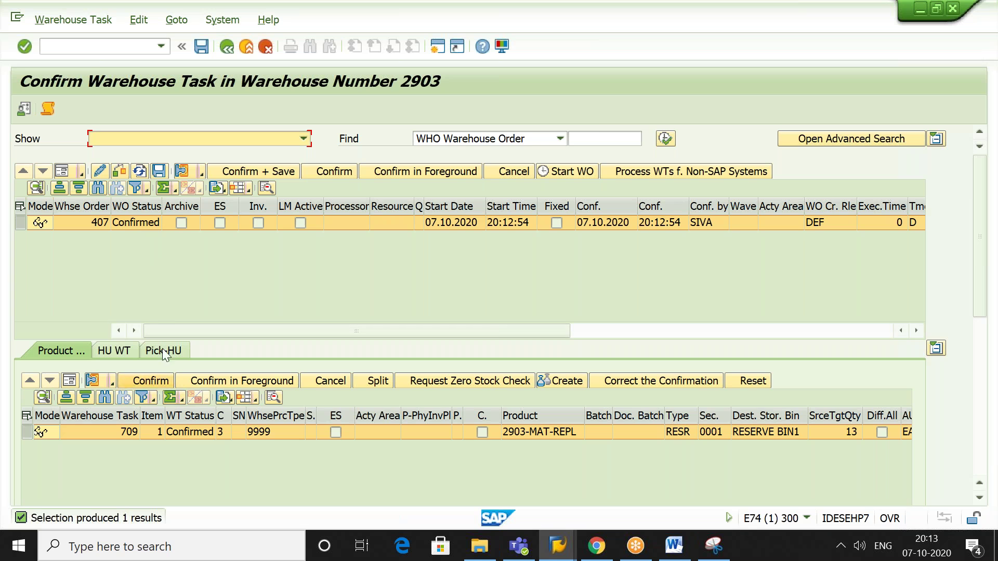
left_click(226, 47)
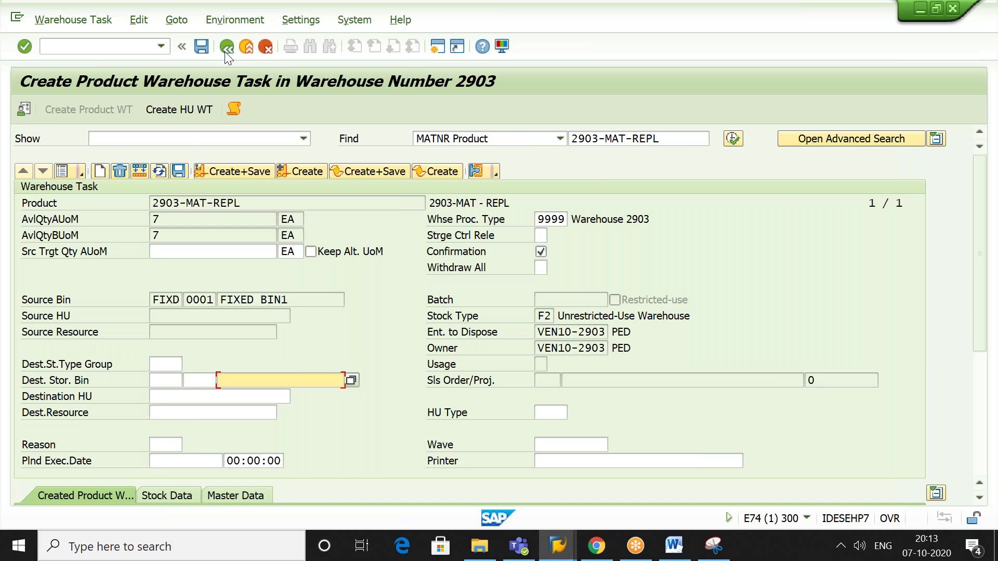
left_click(225, 51)
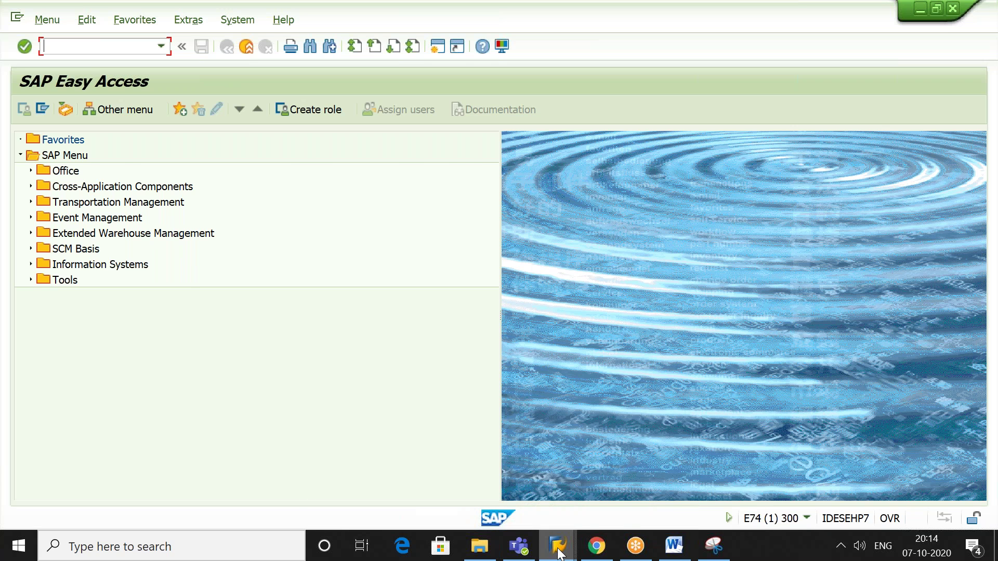
- Close the replenishment log in the other session to get back to Schedule Replenishment, and return to the SAP Easy Access session
mouse_move(559, 554)
left_click(502, 482)
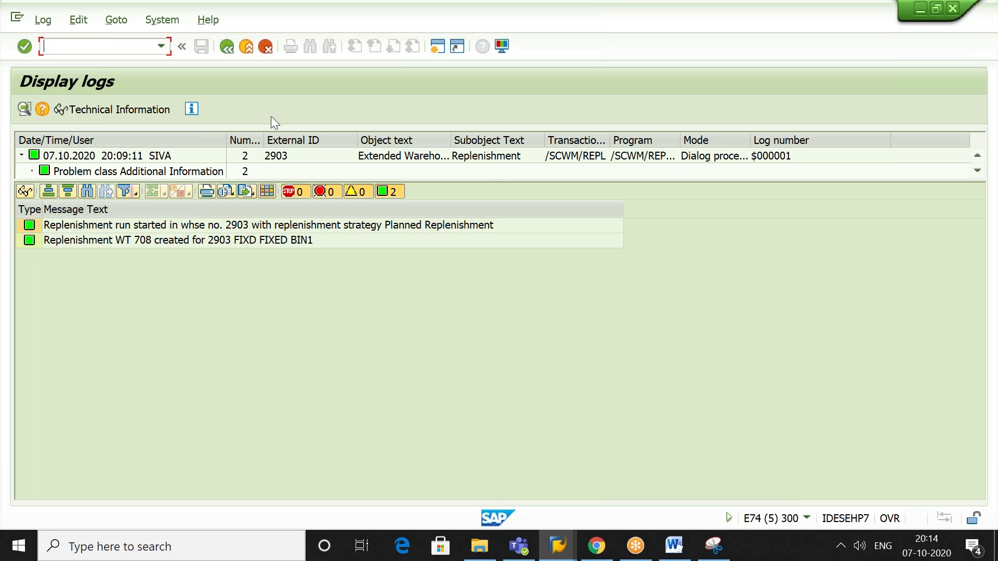
left_click(228, 48)
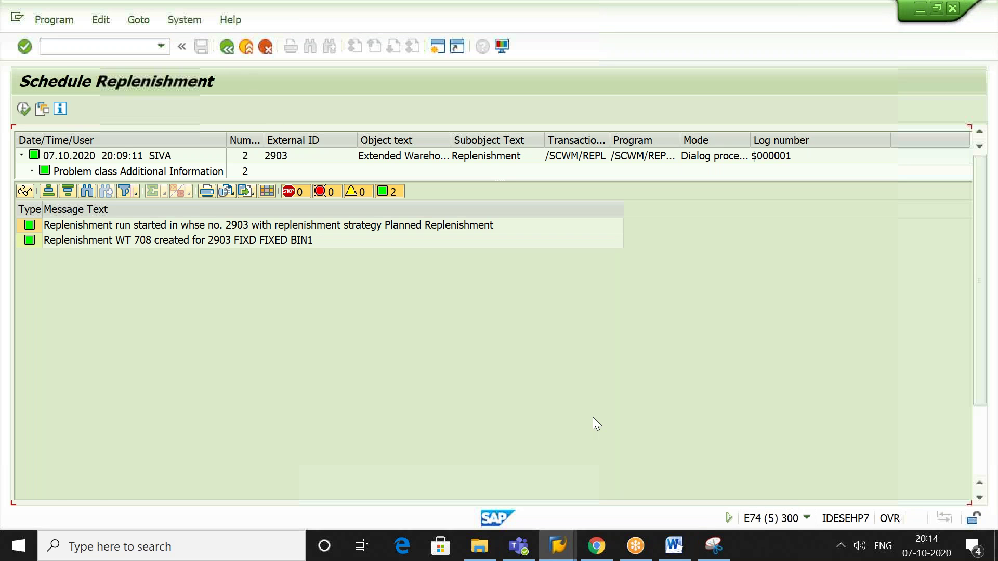
key("alt+Tab")
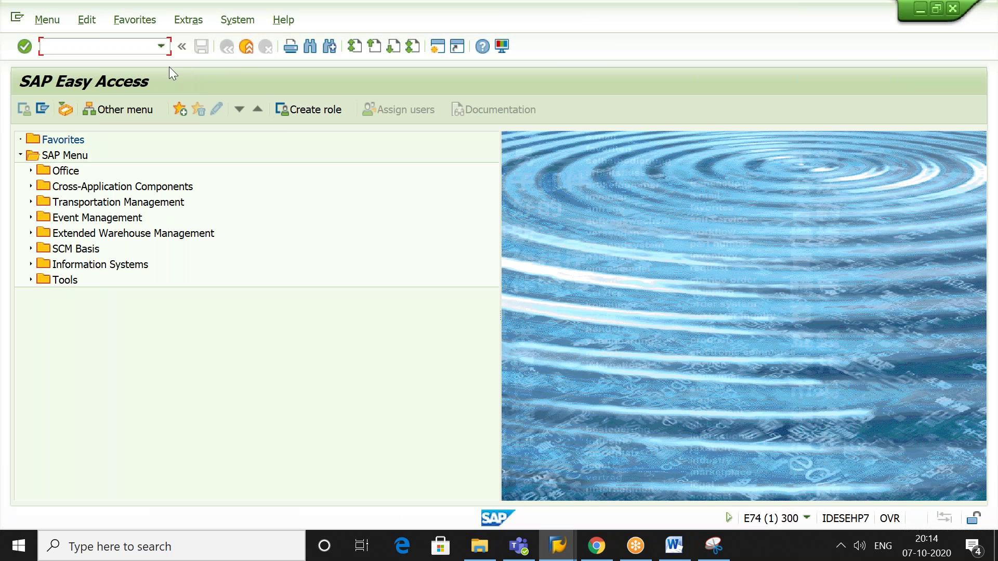
- Start transaction /N/SCWM/MON, collapse the Outbound node and expand the Stock and Bin node
left_click(162, 47)
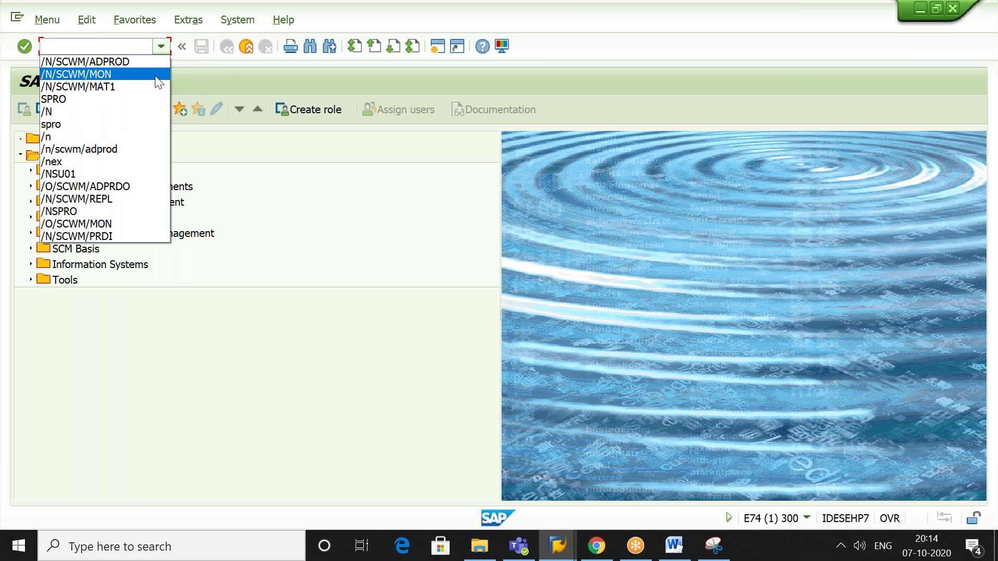
left_click(156, 76)
key("Return")
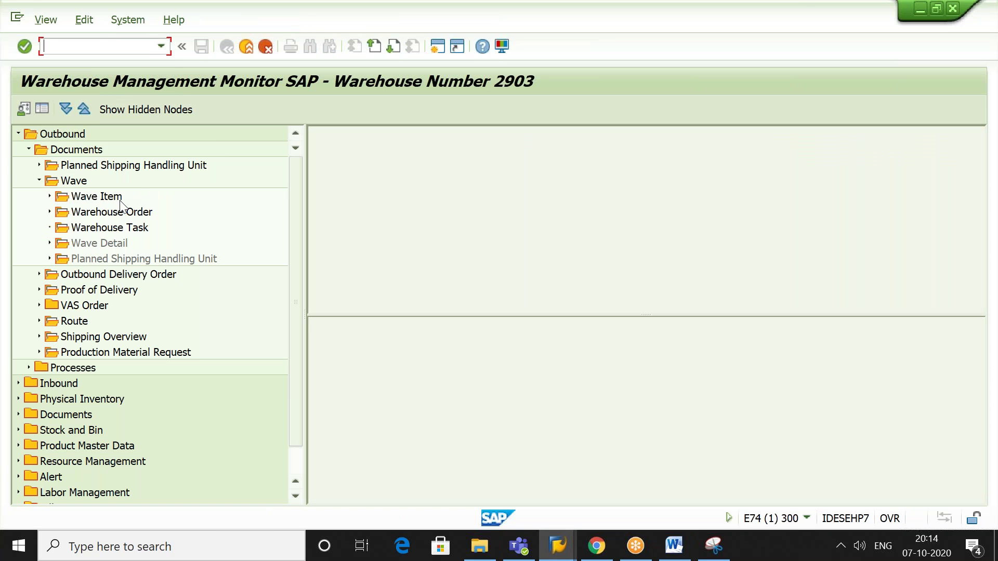
left_click(121, 200)
key("Left")
key("Left")
key("Left")
key("Left")
key("Left")
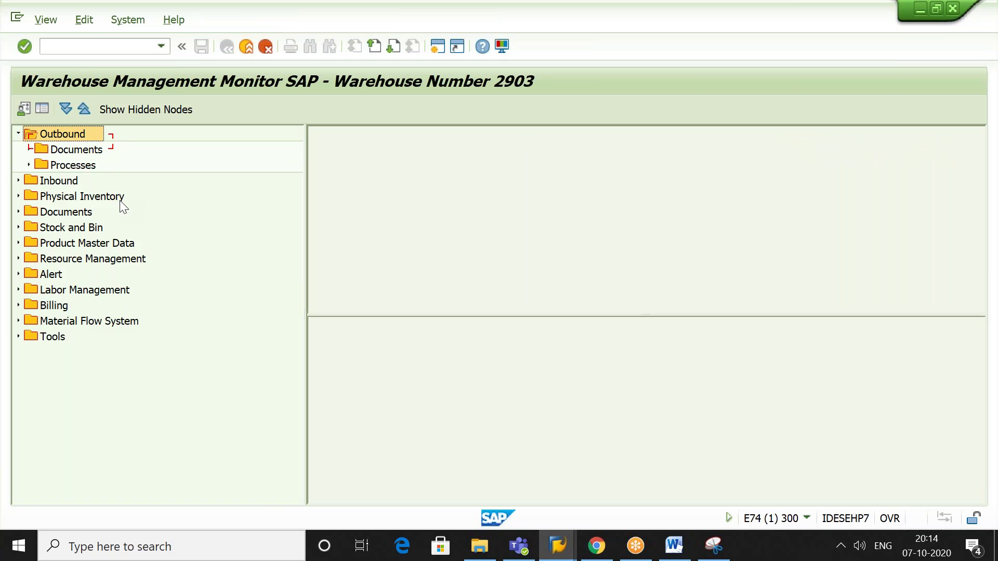
key("Left")
key("Down")
key("Down")
key("Down")
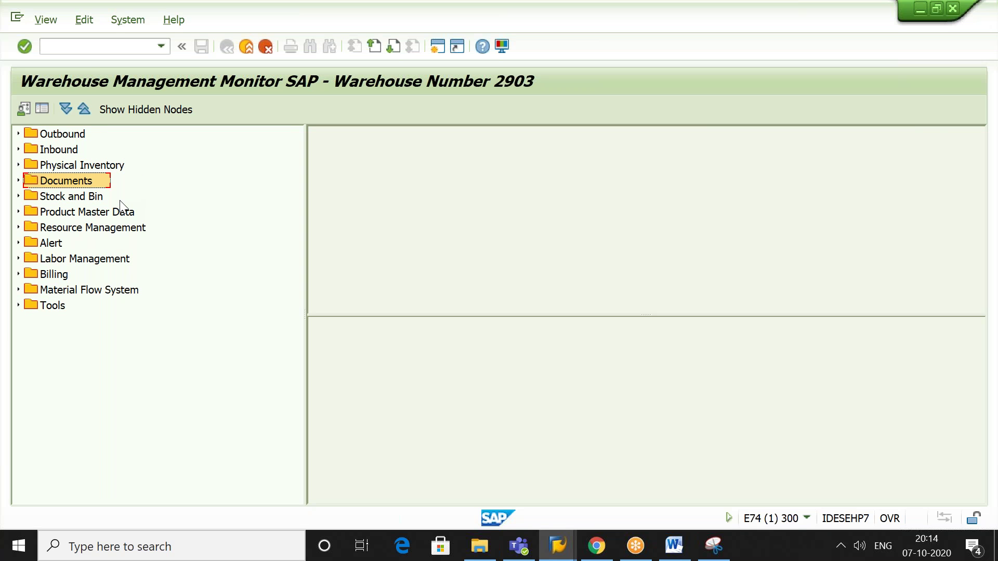
key("Down")
key("Right")
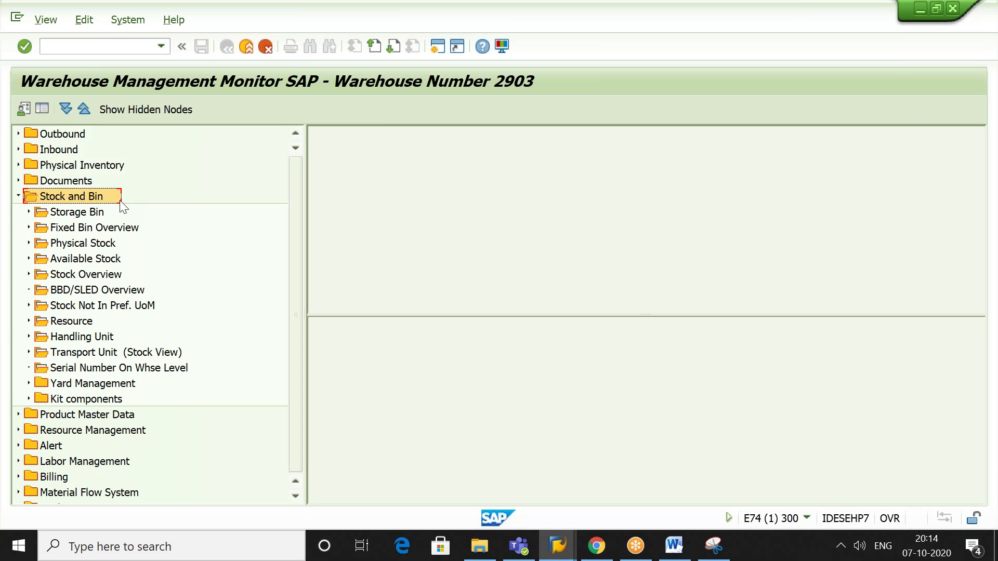
- Run the Stock Overview for product 2903-MAT-REPL
key("Down")
key("Down")
key("Down")
key("Down")
key("Down")
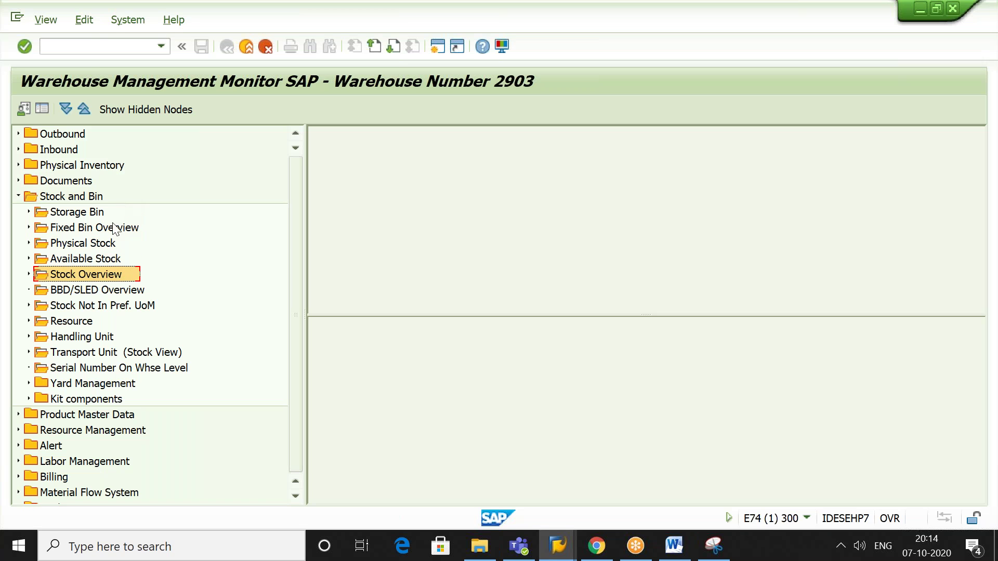
double_click(111, 274)
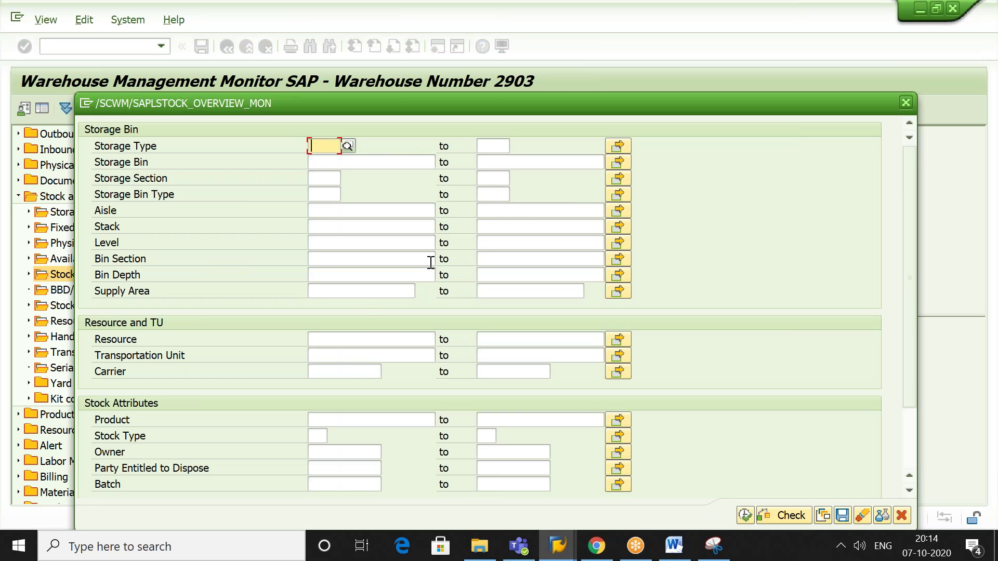
left_click(352, 416)
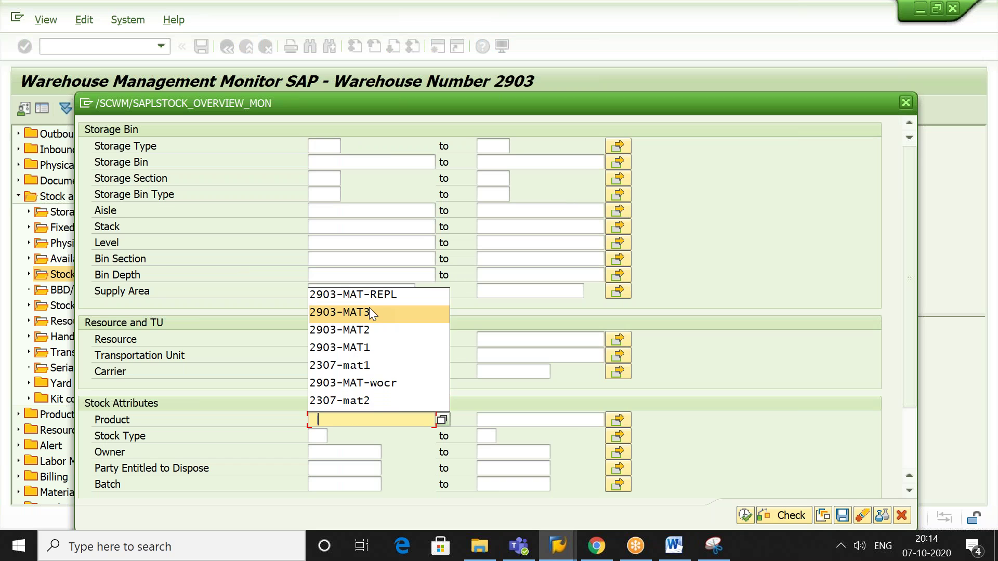
left_click(354, 294)
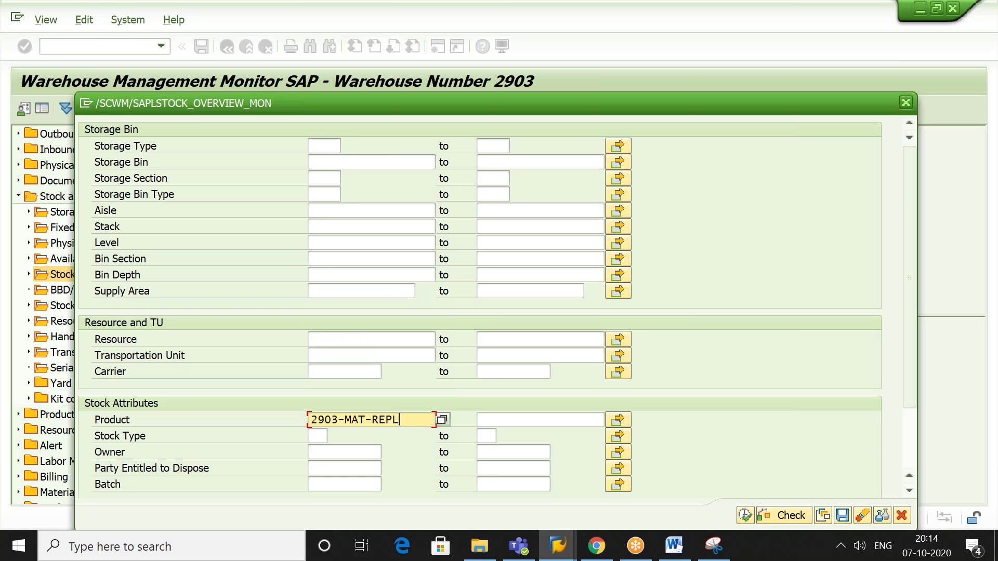
left_click(746, 516)
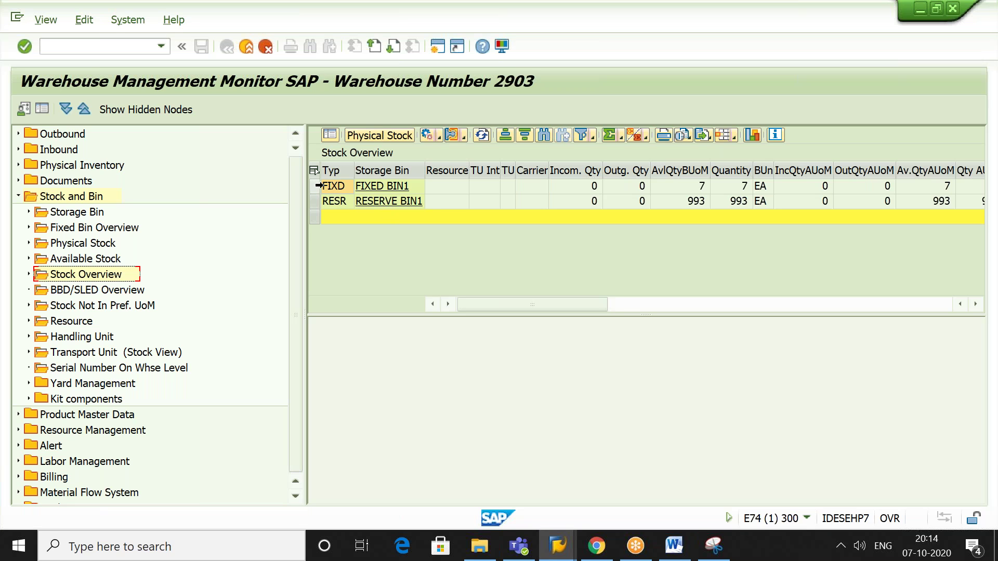
- Examine the FIXED BIN1 stock line and leave the warehouse monitor with /n
left_click(315, 186)
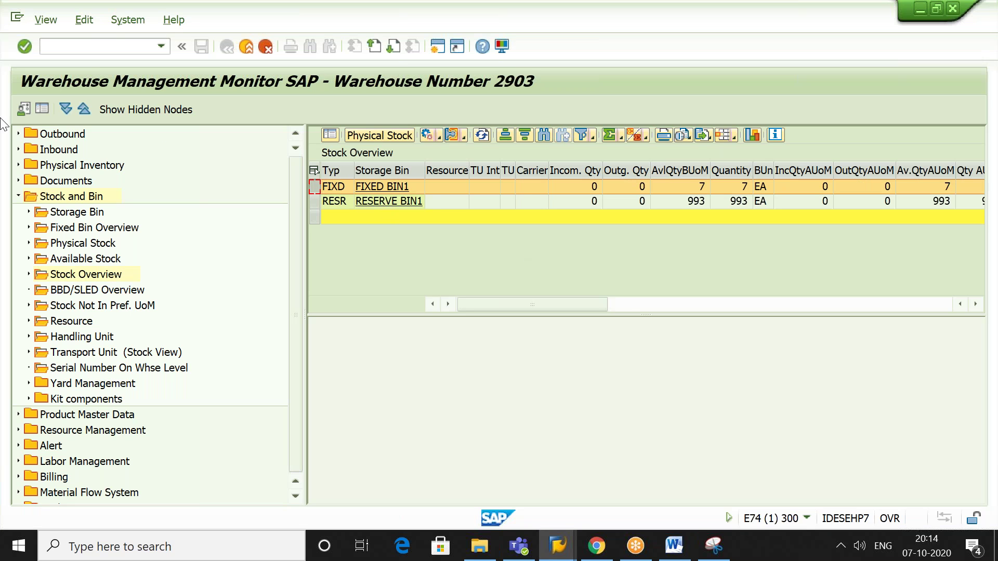
left_click(114, 46)
type("/n")
key("Return")
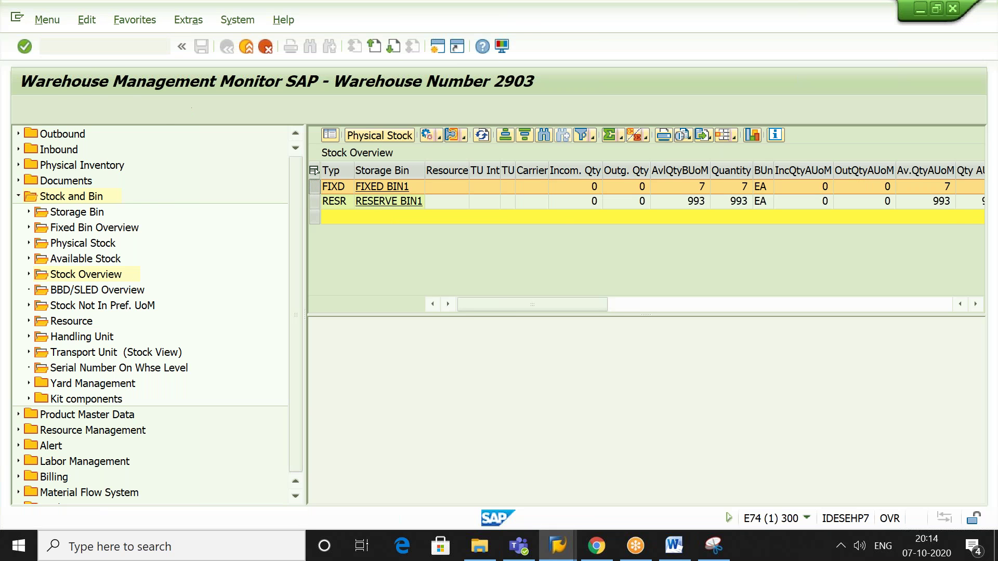
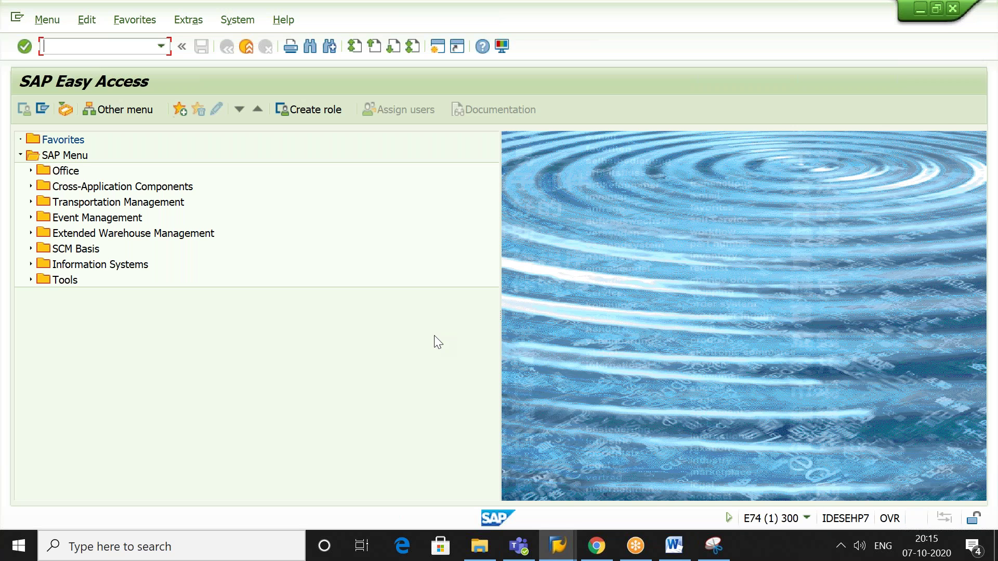
- Execute planned replenishment for FIXED BIN1 and 2903-MAT-REPL in the Schedule Replenishment session and select the planned item
mouse_move(557, 546)
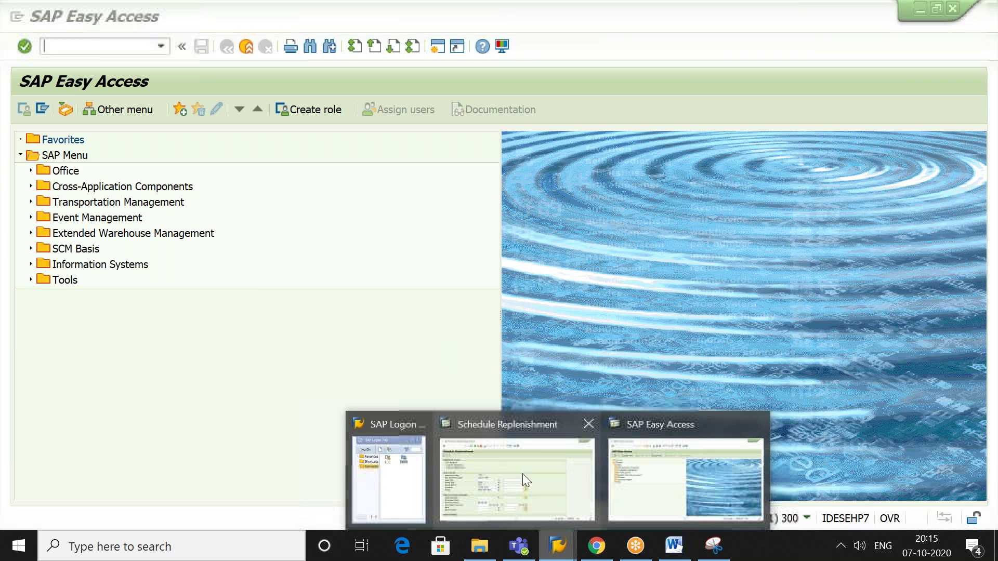
left_click(523, 473)
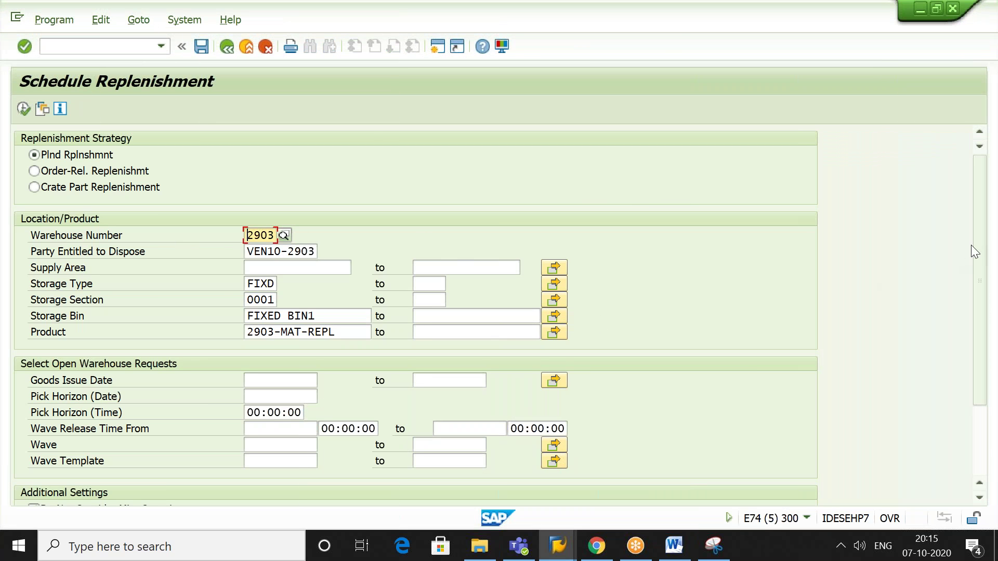
left_click_drag(980, 242, 977, 281)
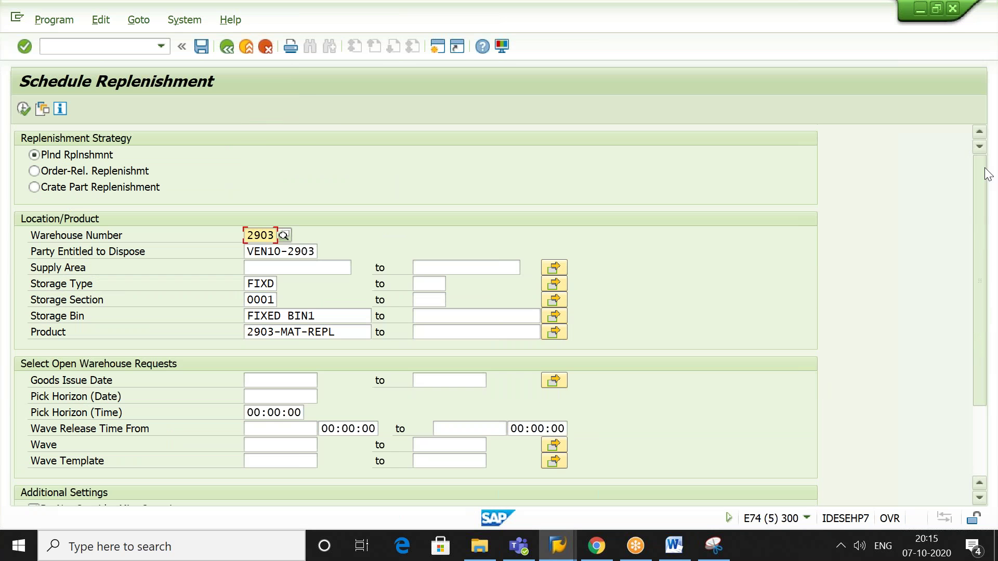
left_click(24, 111)
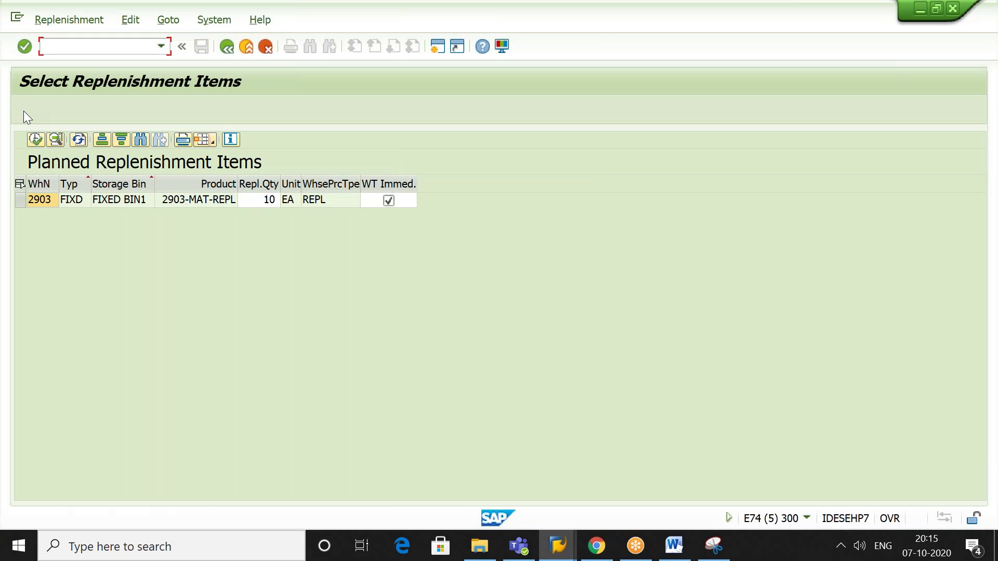
left_click(24, 185)
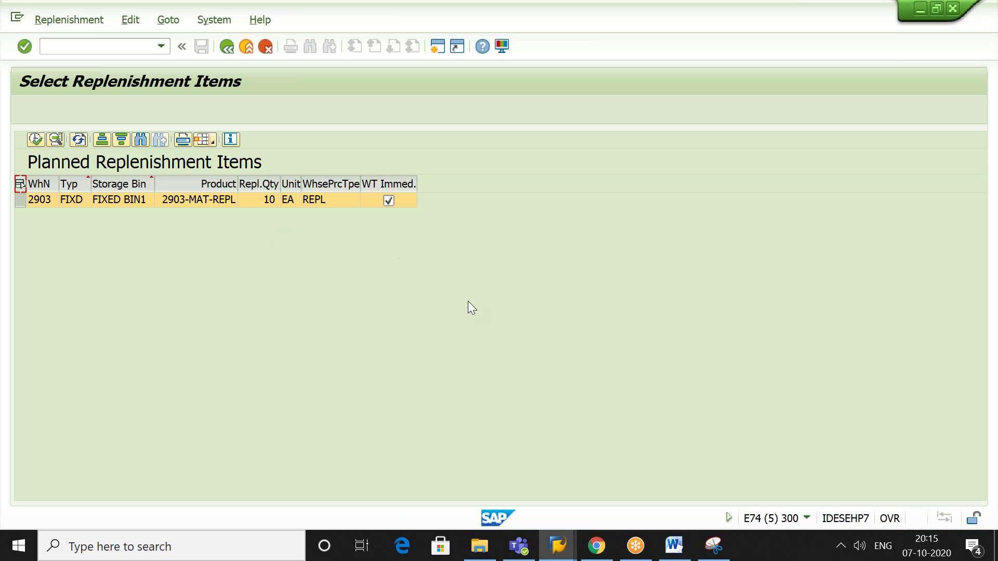
- Switch to the REPLENISHMENT document in Word and add the line "GAP = 13 EA" below EXECUTE
left_click(165, 548)
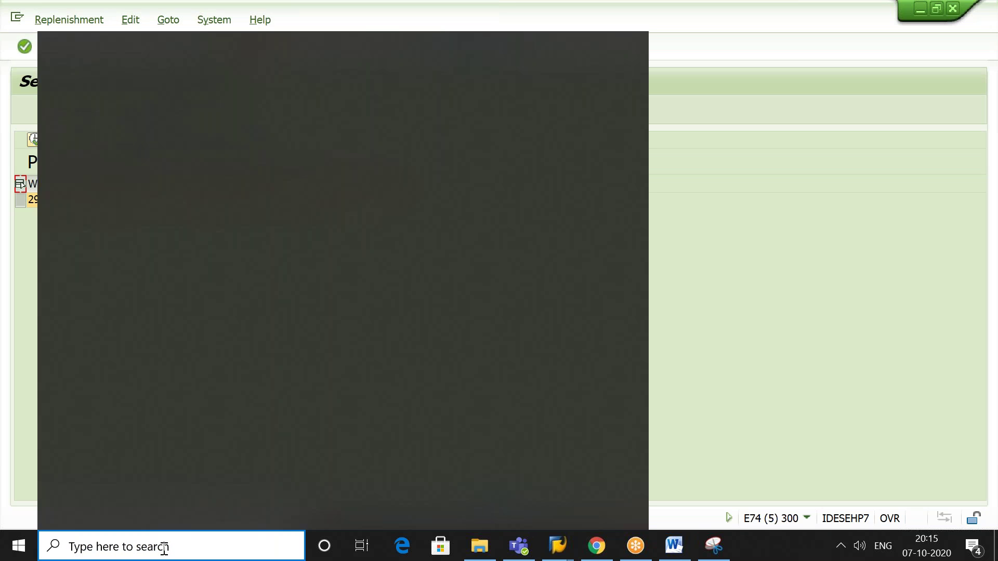
left_click(674, 547)
key("Return")
type("GAP")
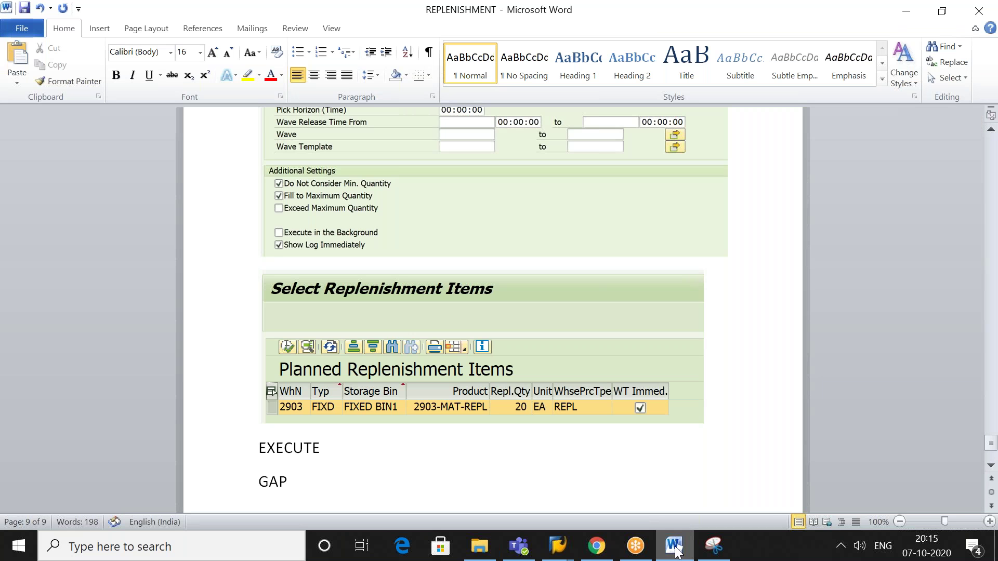
type(" = 13 EA")
key("Return")
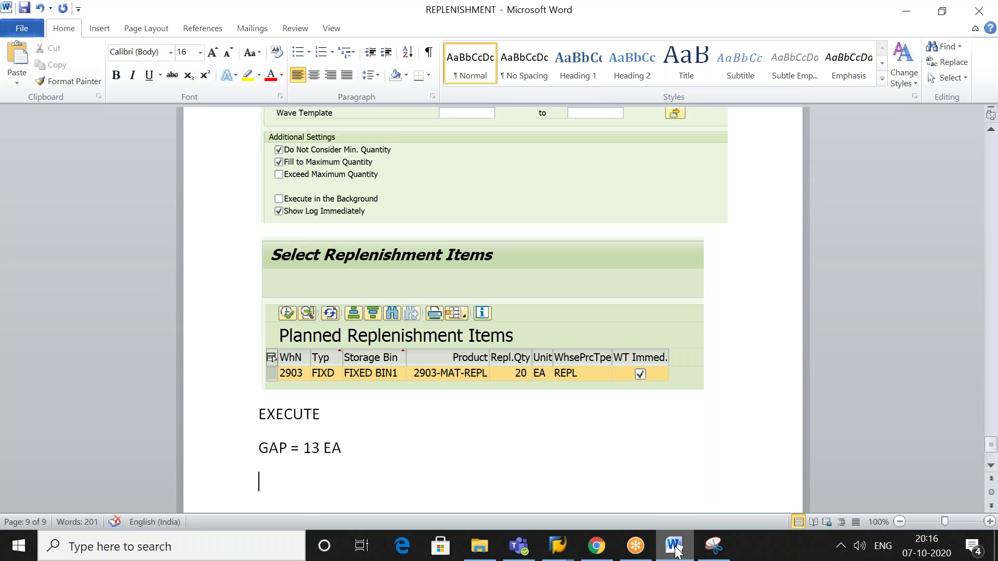
- Add the calculation lines "5*1=5", "5*2=10" and "5*3=15" below the GAP line
type("5*")
type("1=5")
key("Return")
type("5*2-")
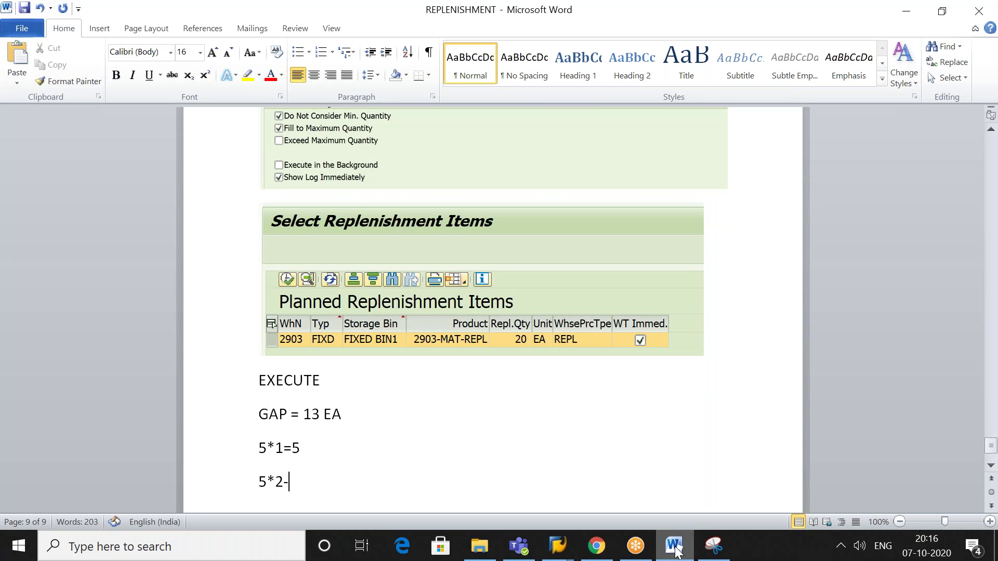
key("BackSpace")
type("=10")
key("Return")
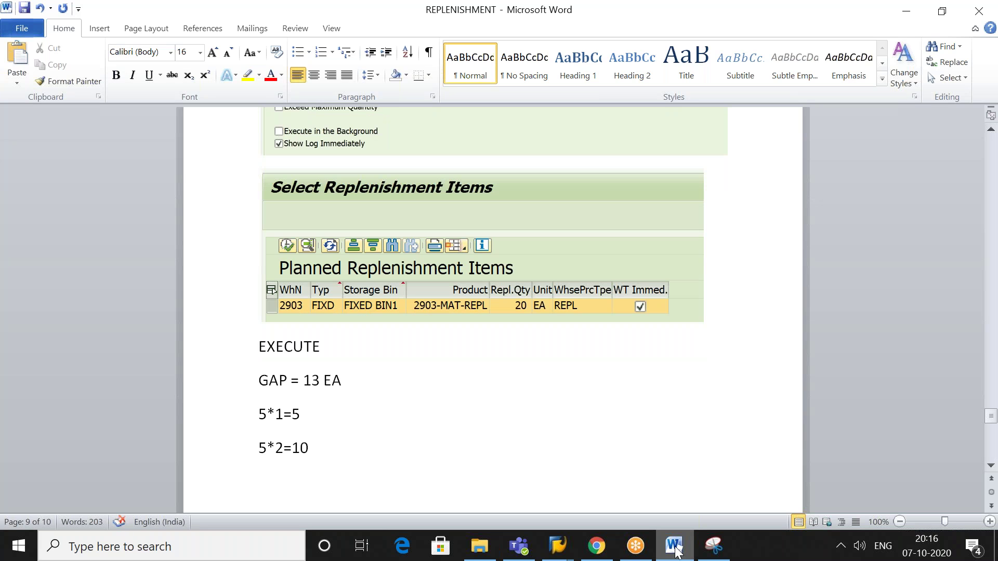
type("5*3=15")
key("Down")
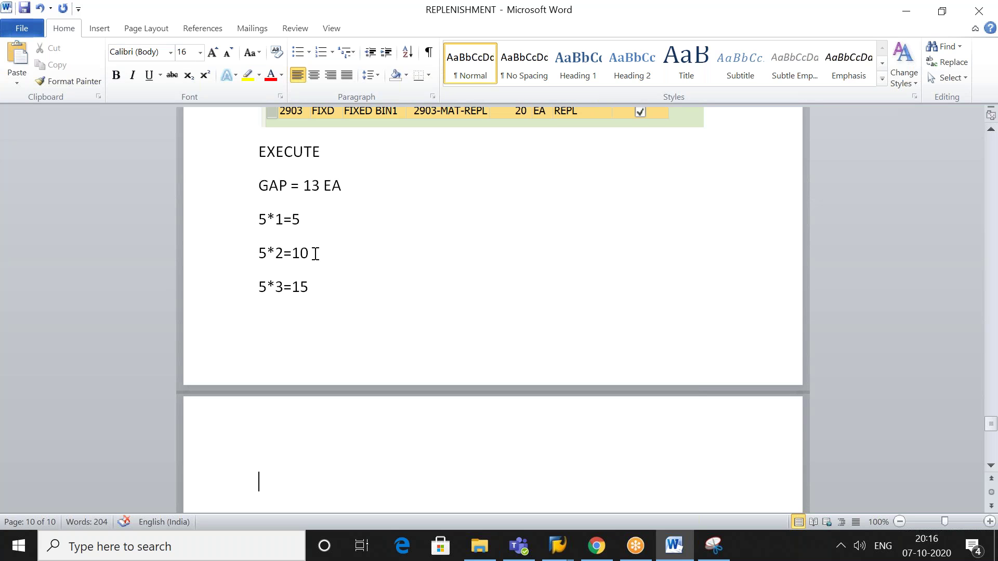
- Highlight the line "5*2=10" in bright green
left_click(249, 252)
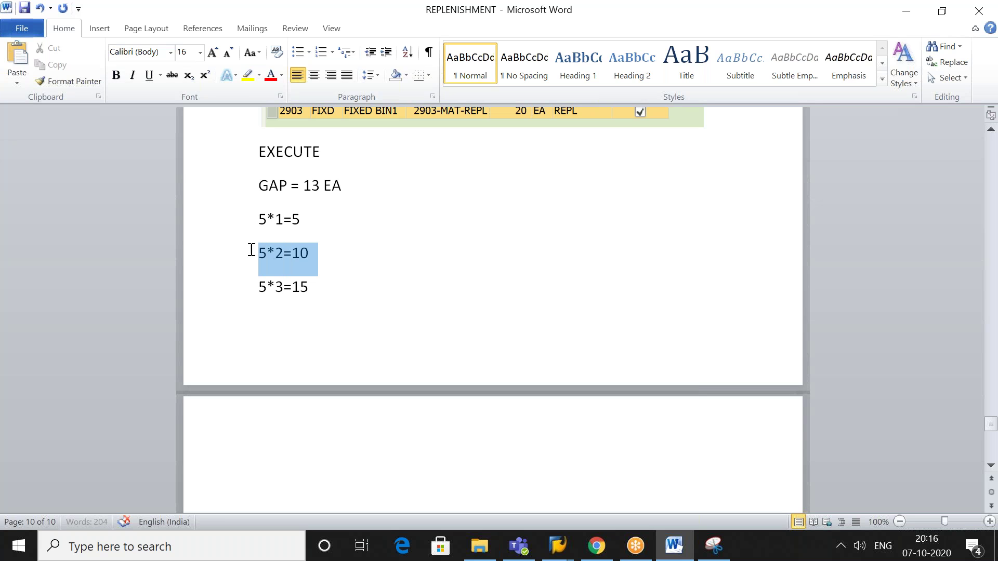
left_click(259, 76)
left_click(269, 98)
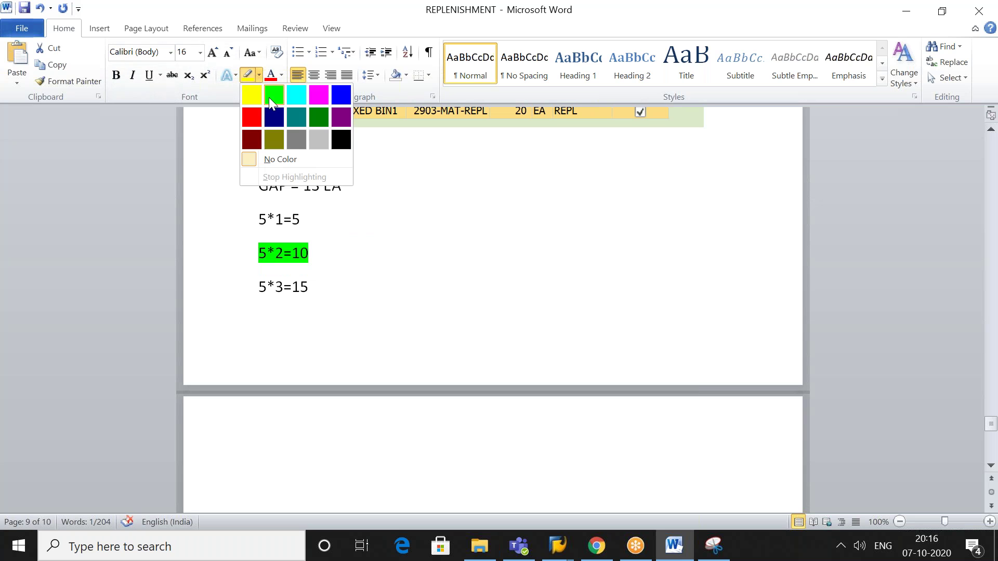
left_click(339, 256)
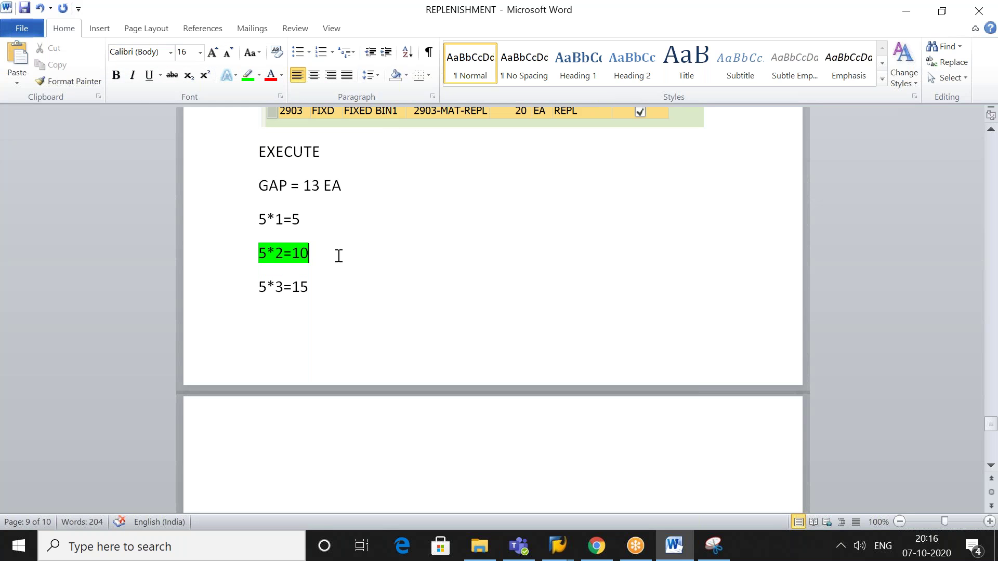
double_click(295, 253)
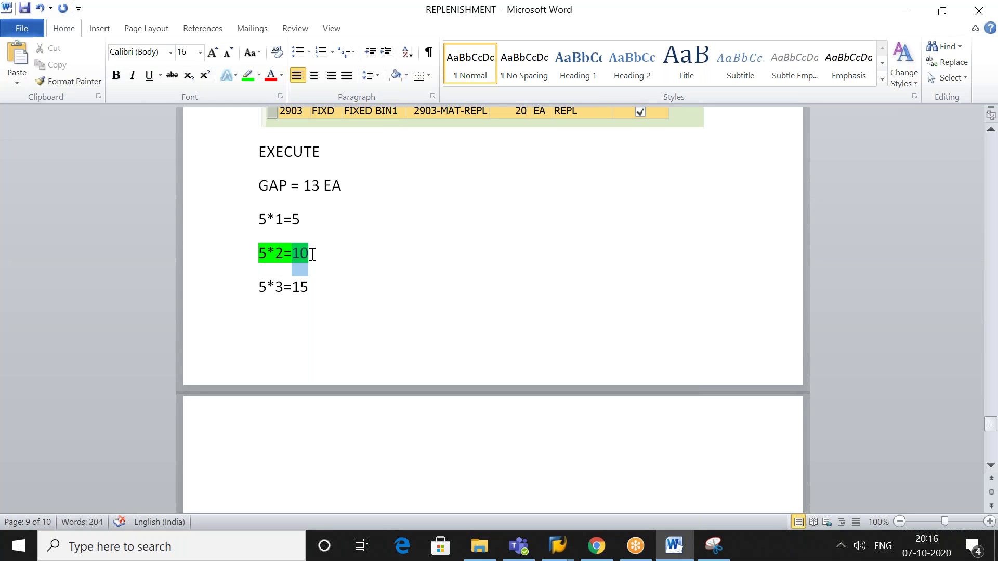
left_click(364, 267)
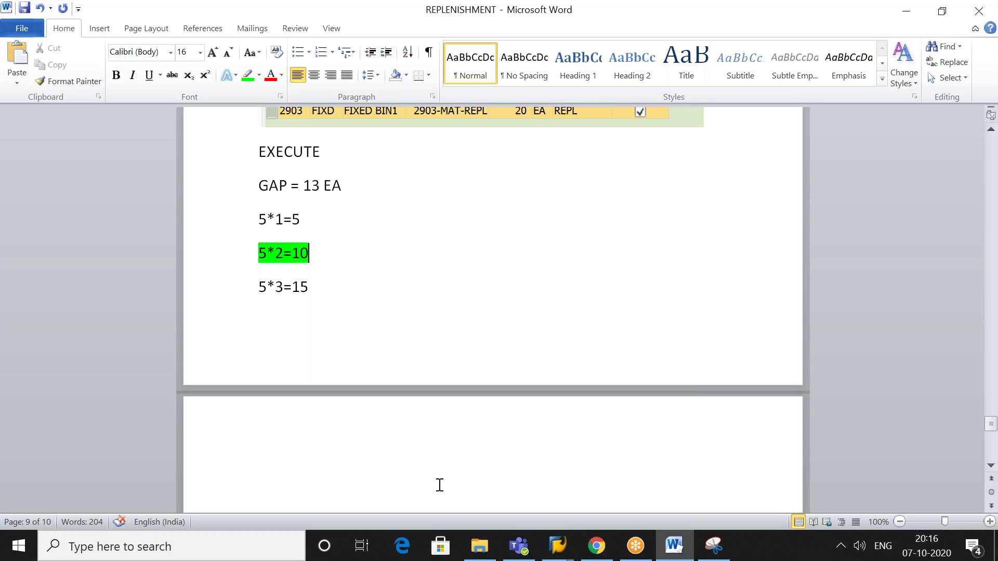
- Switch to the Select Replenishment Items session in SAP and execute the planned replenishment item for FIXED BIN1
mouse_move(564, 550)
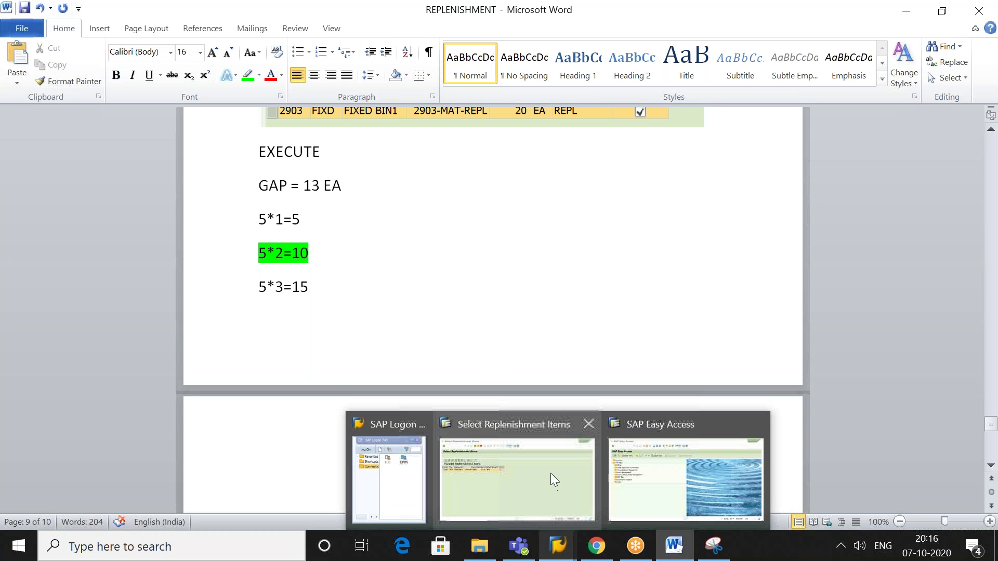
left_click(550, 474)
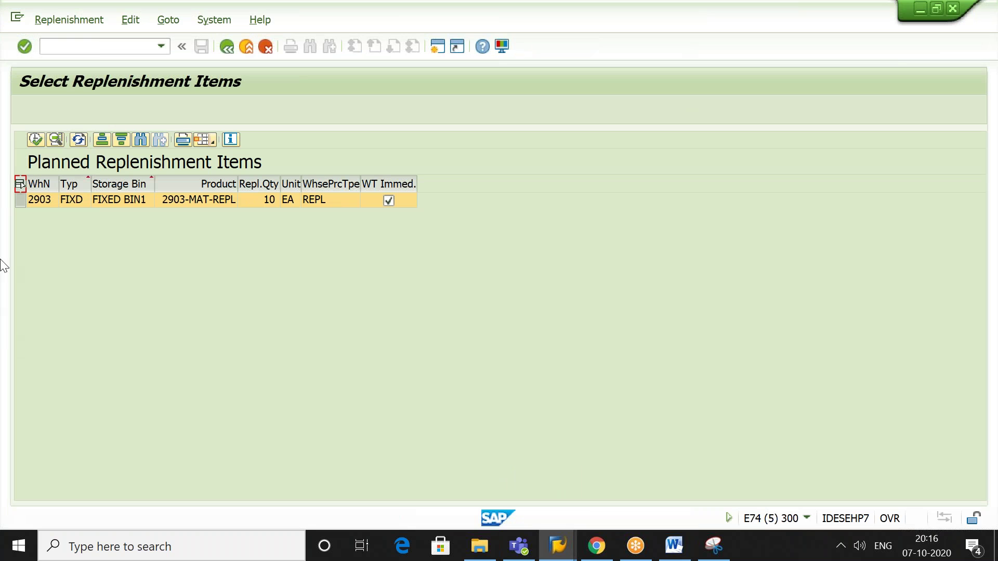
left_click(36, 138)
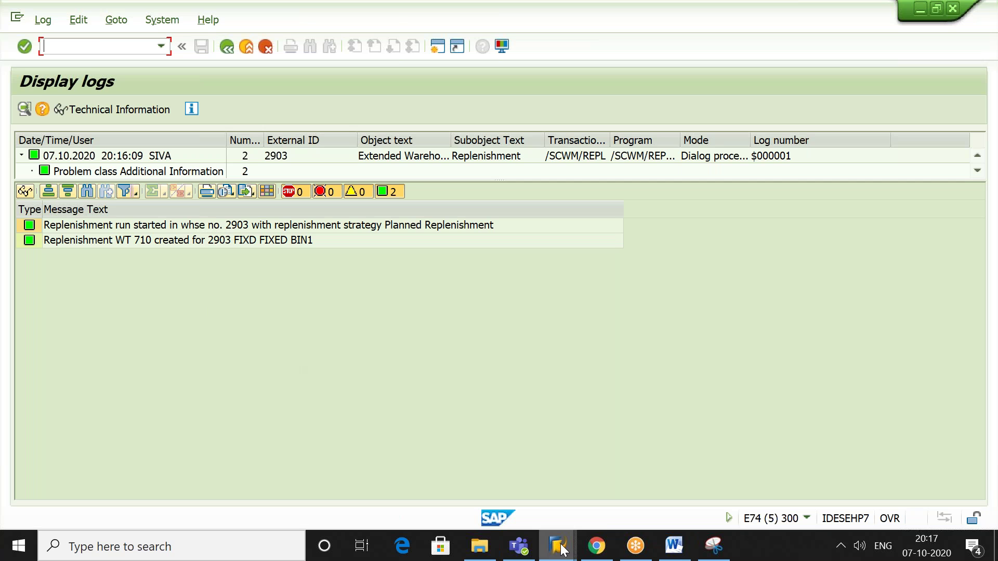
- Switch to the SAP Easy Access session and open the warehouse monitor with /N/SCWM/MON
mouse_move(564, 547)
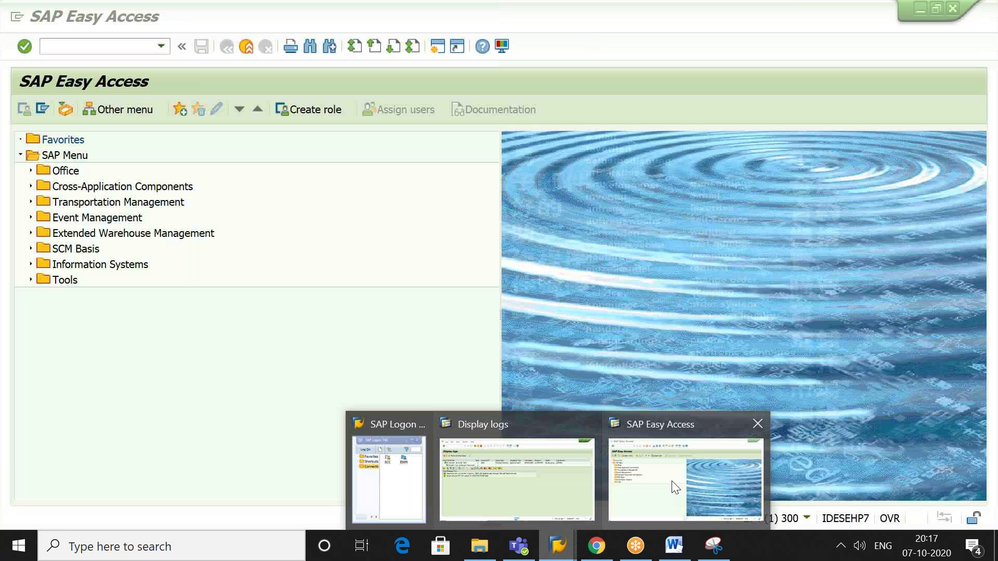
left_click(671, 482)
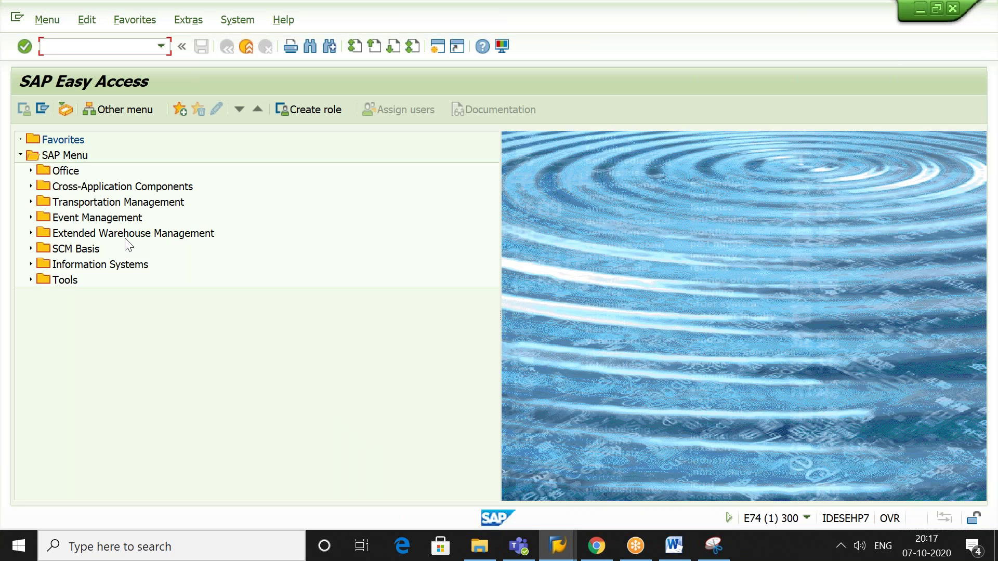
key("alt+Tab")
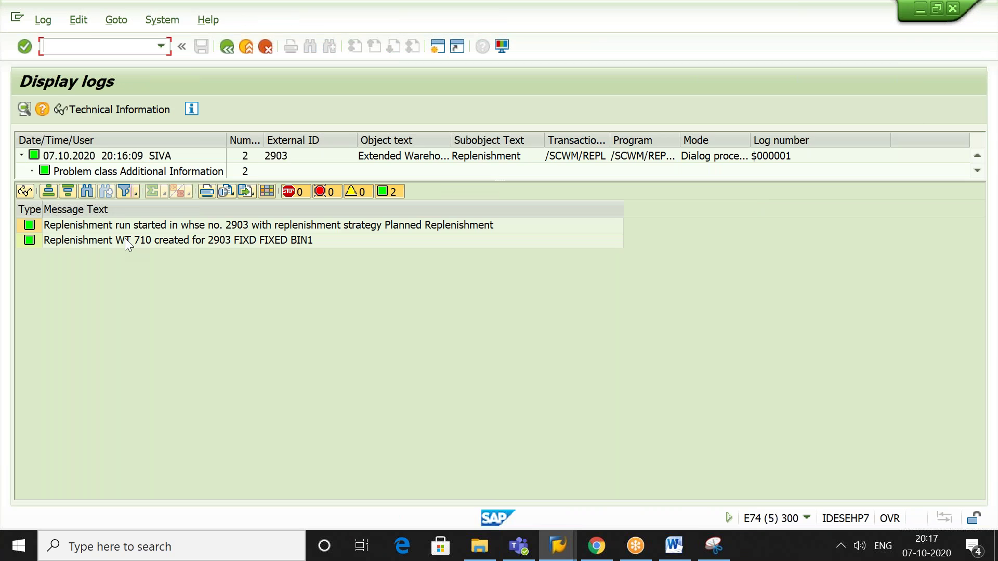
key("alt+Tab")
type("/N/SCWM/MON")
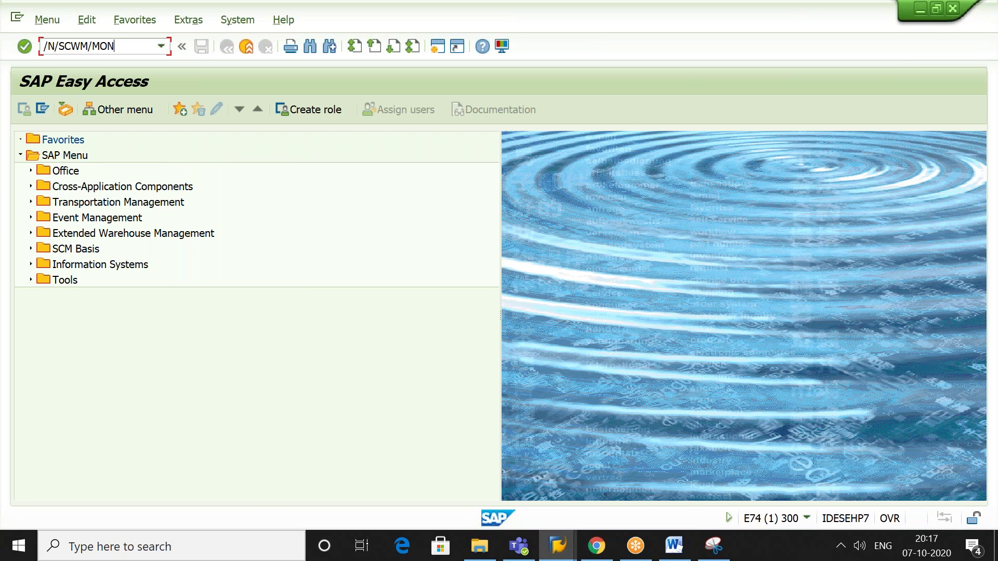
key("Return")
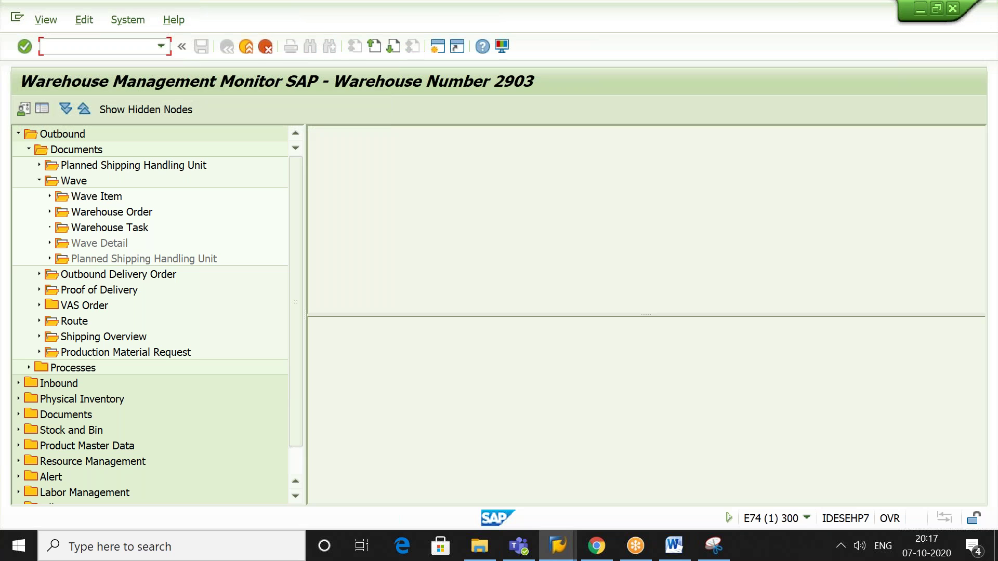
- Collapse the Outbound node, expand Documents and open the selection screen for Warehouse Task
left_click(99, 243)
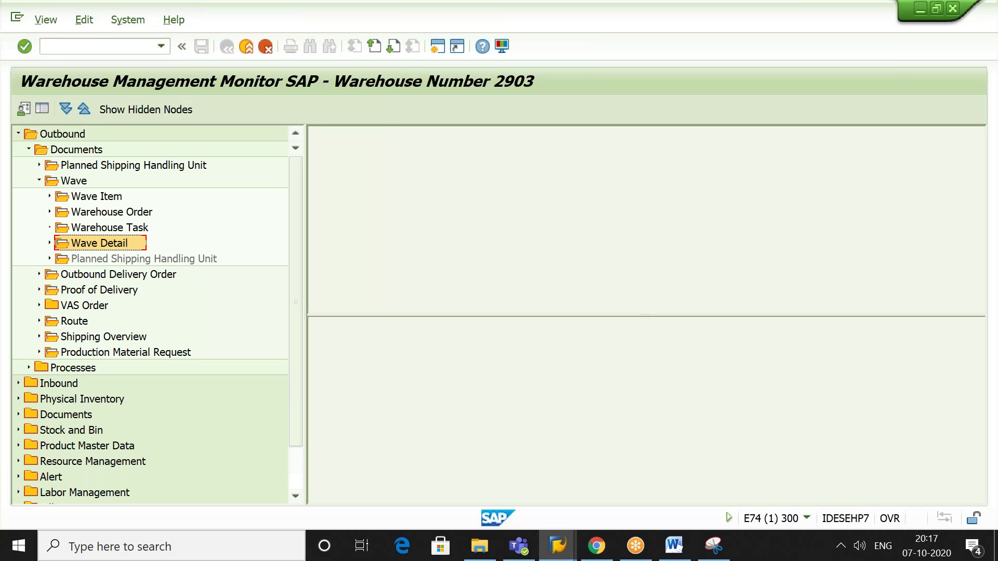
key("Left")
key("Left")
key("Left")
key("Left")
key("Left")
key("Left")
key("Down")
key("Down")
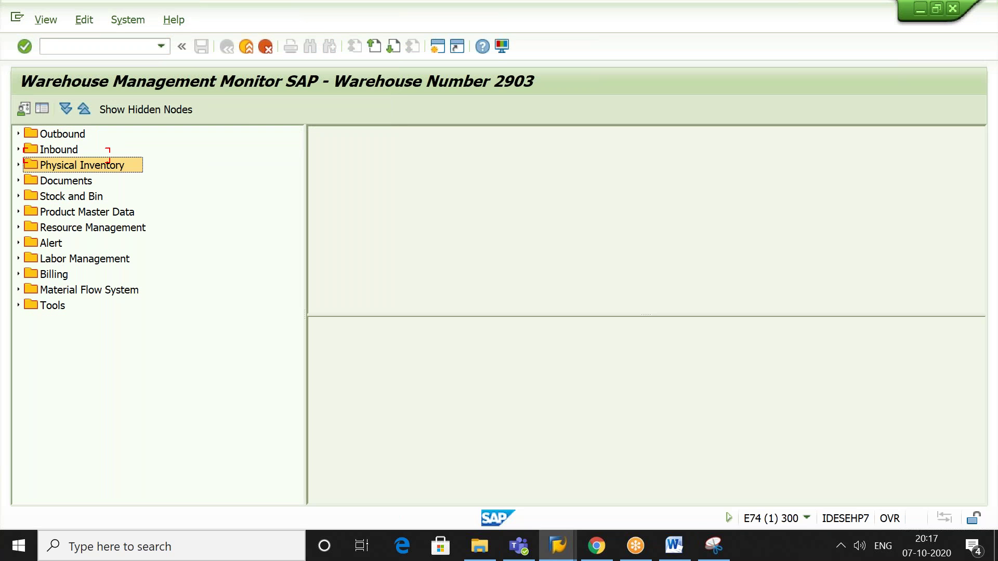
key("Down")
key("Down")
key("Up")
key("Right")
key("Down")
key("Down")
key("Down")
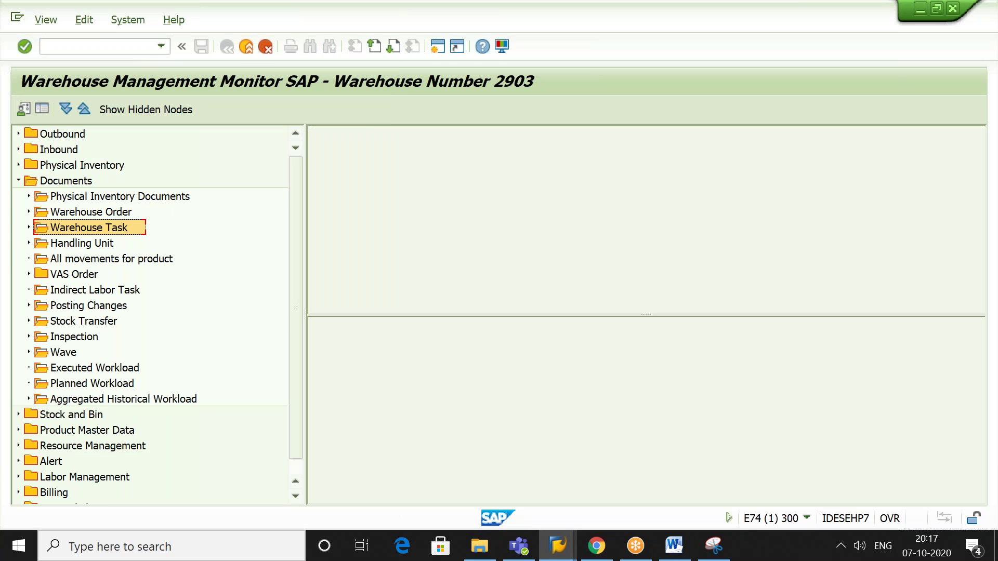
double_click(103, 225)
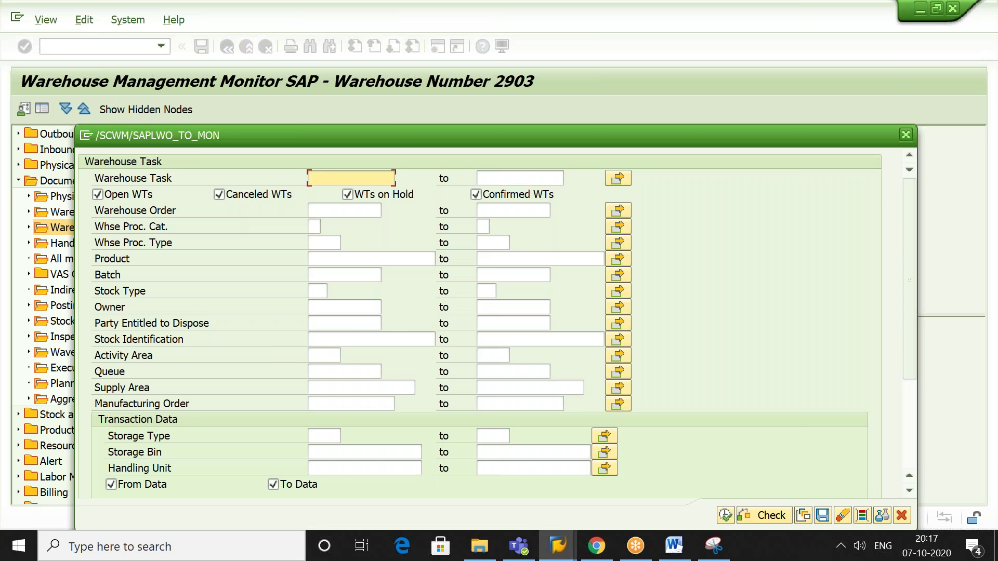
- Run the warehouse task selection for product 2903-MAT-REPL and go to the end of the task list
left_click(377, 259)
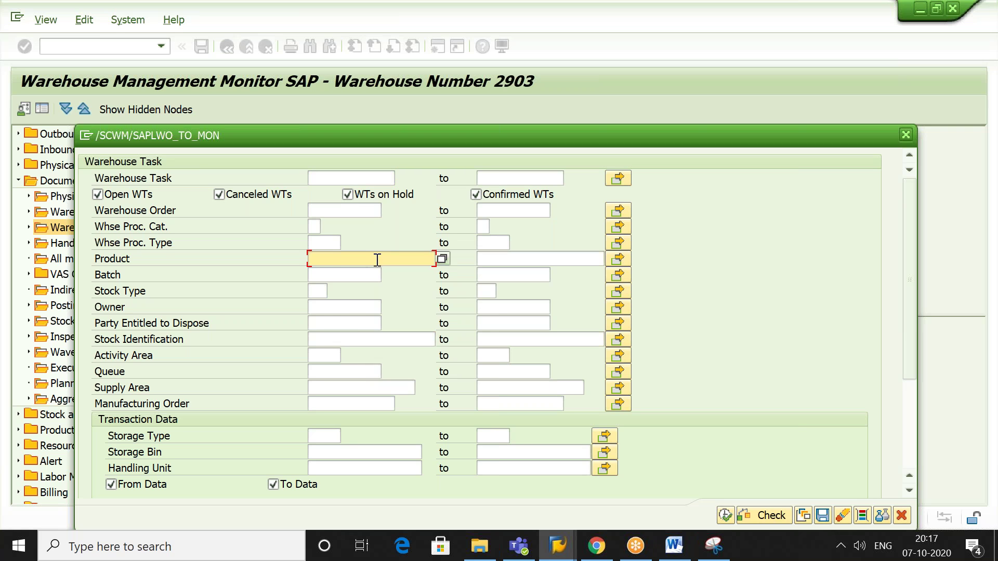
left_click(375, 274)
left_click(726, 515)
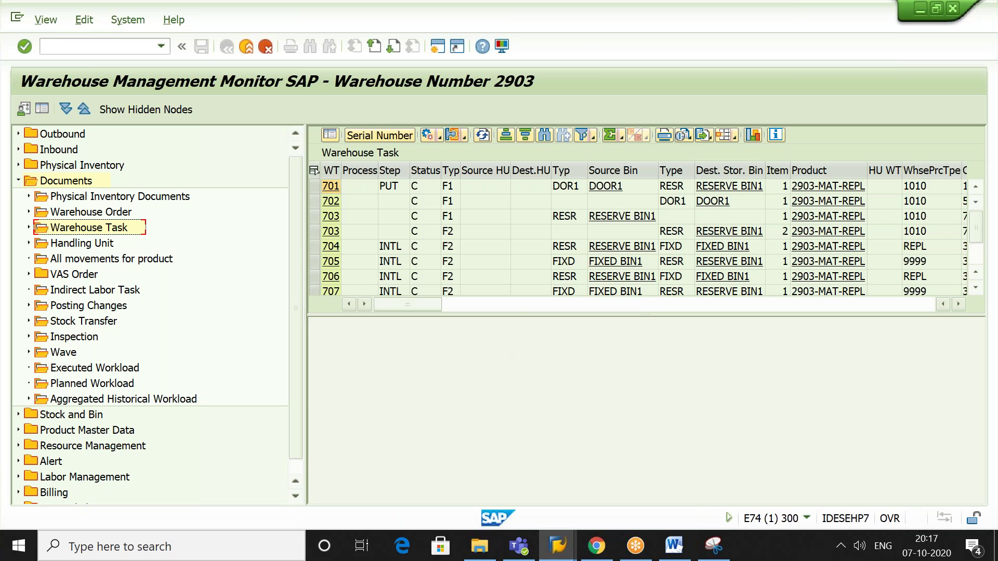
left_click(977, 288)
left_click(976, 288)
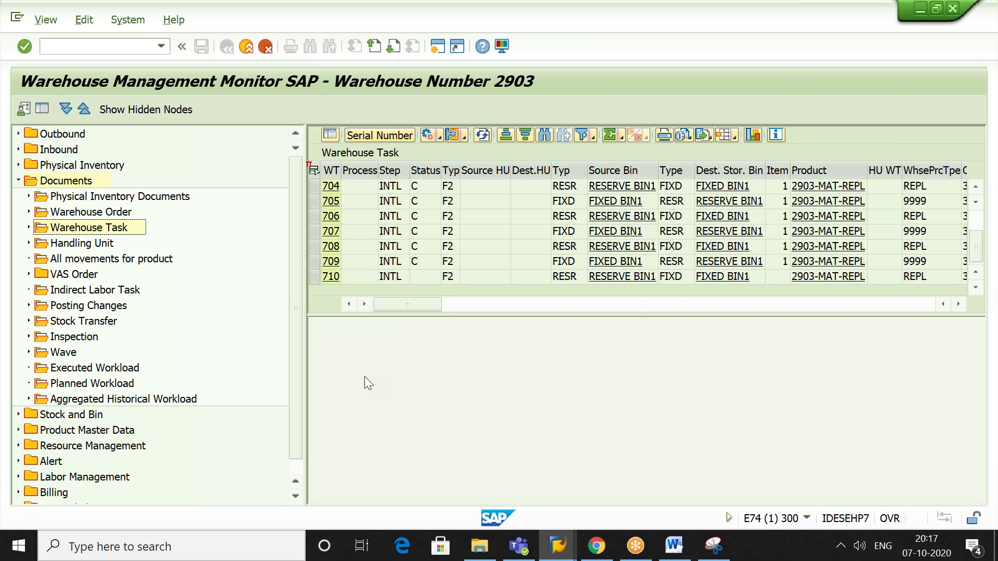
- Confirm warehouse task 710 in the foreground after checking its source and destination bins, save it and return to the monitor
left_click(315, 277)
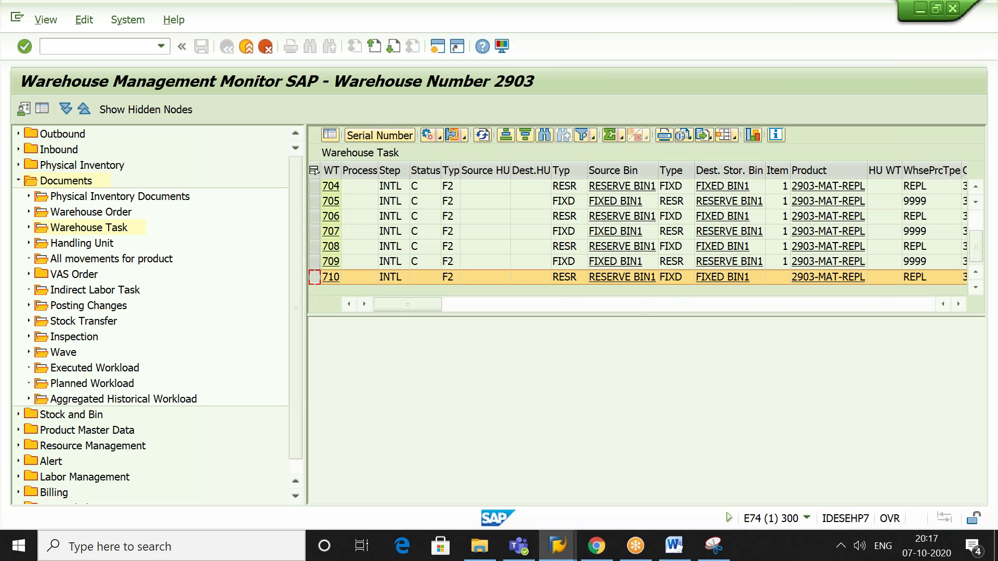
left_click(441, 136)
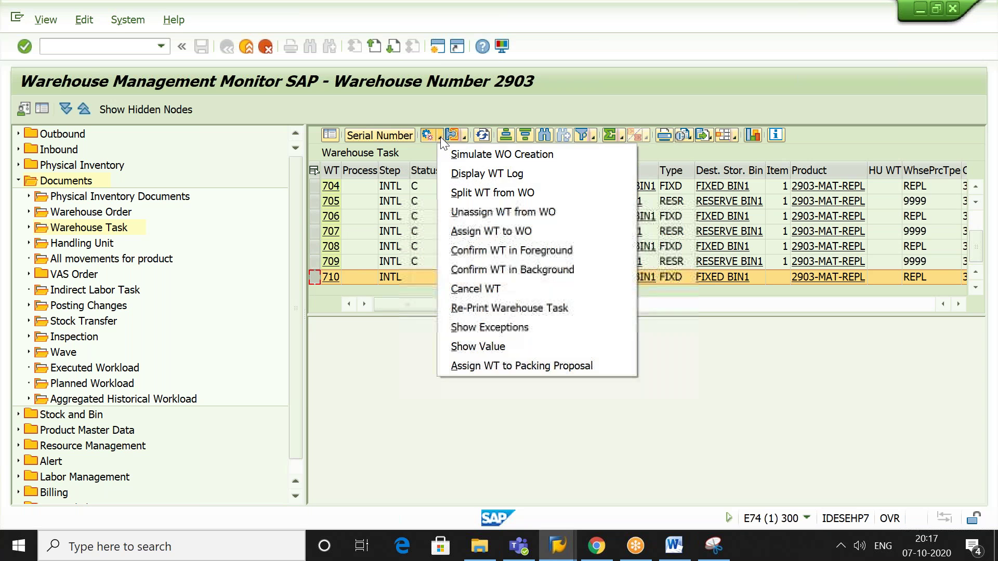
left_click(523, 250)
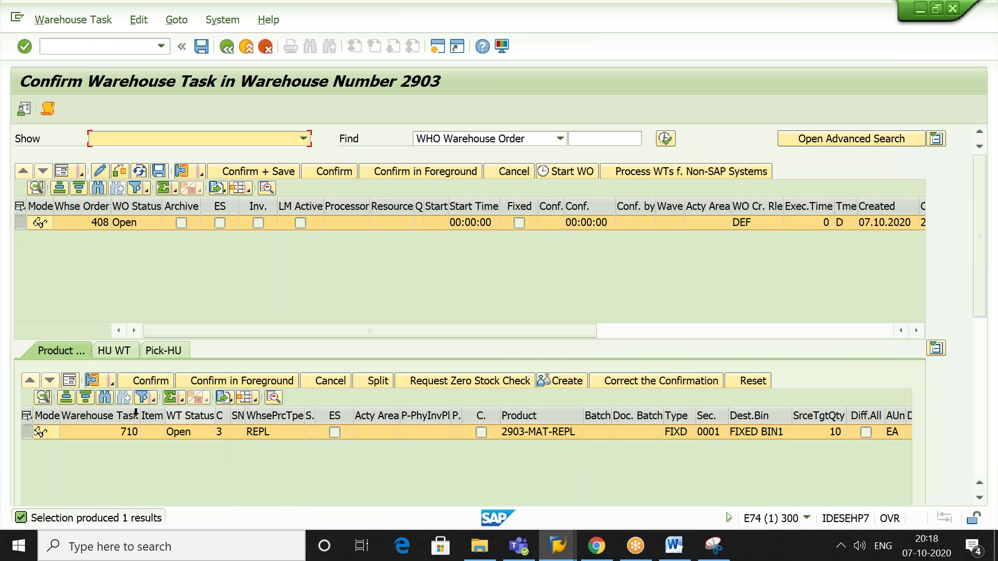
left_click(70, 385)
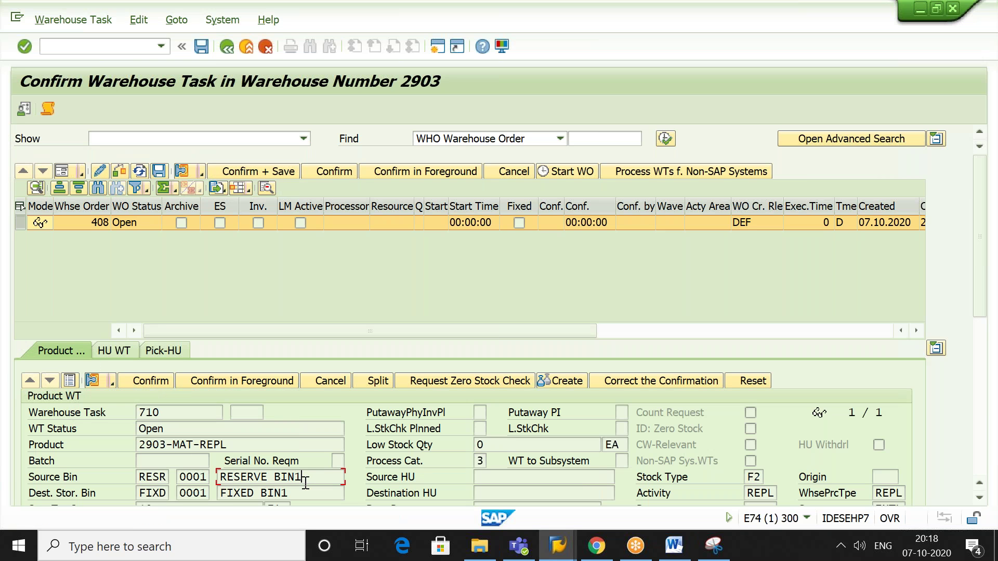
left_click(307, 493)
left_click(262, 171)
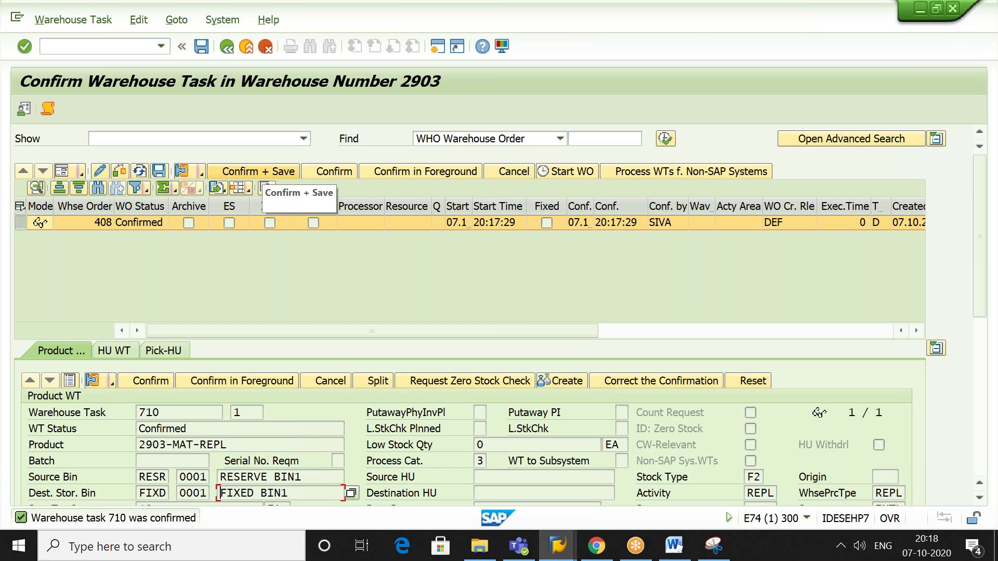
left_click(226, 47)
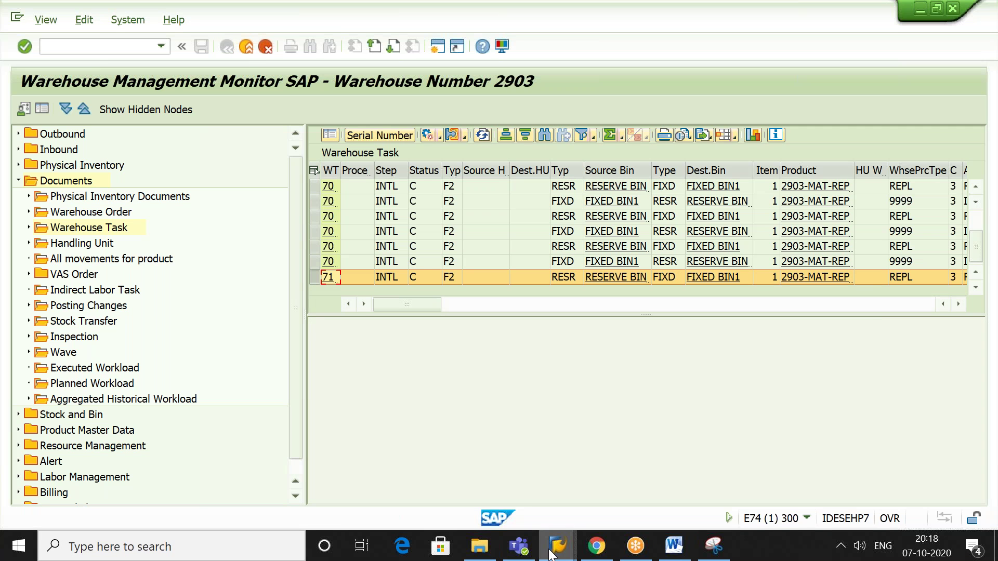
- Open /SCWM/MAT1 in a new session and display the storage type data of 2903-MAT-REPL in change mode
mouse_move(553, 554)
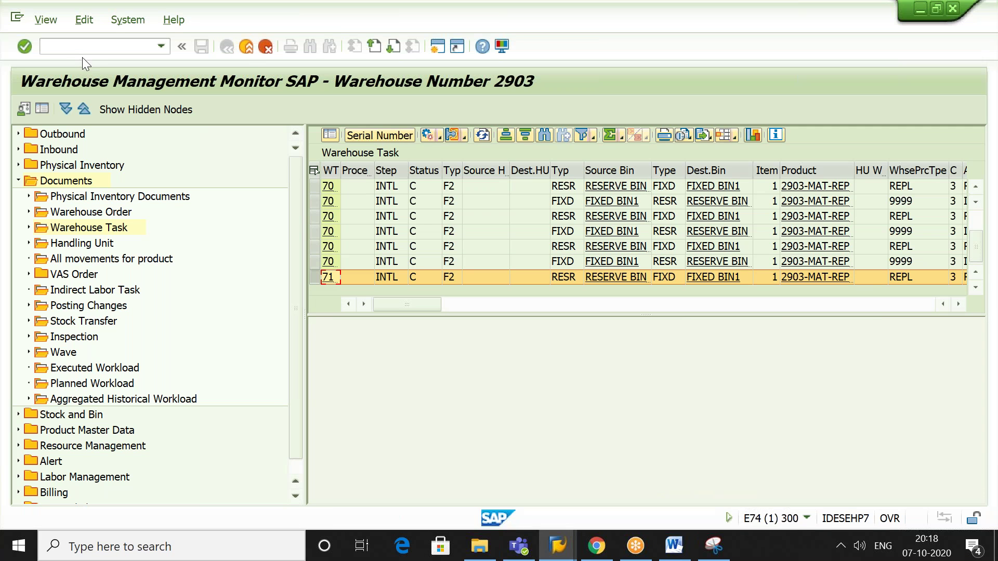
left_click(94, 48)
type("/O/SCWM/MAT1")
key("Return")
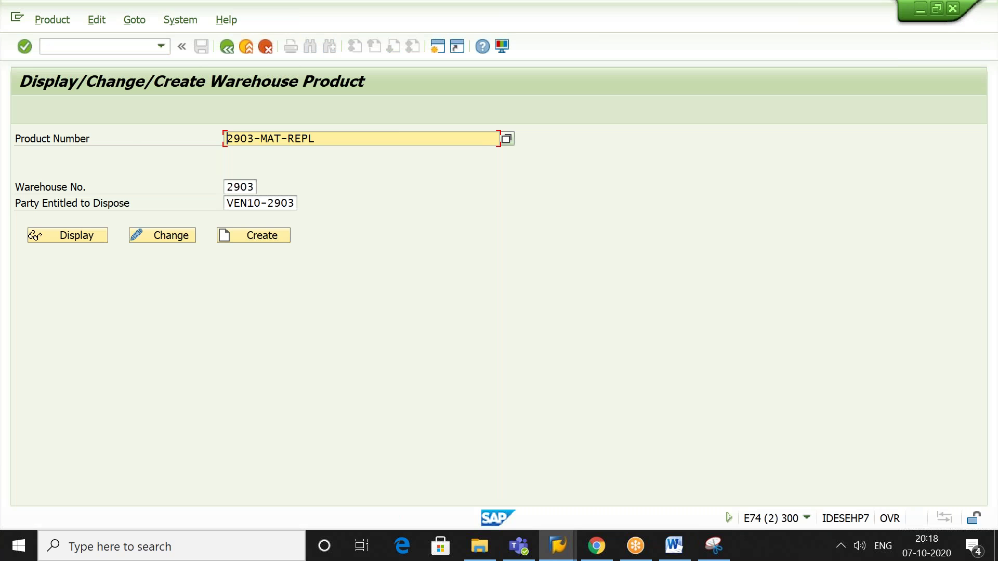
left_click(167, 235)
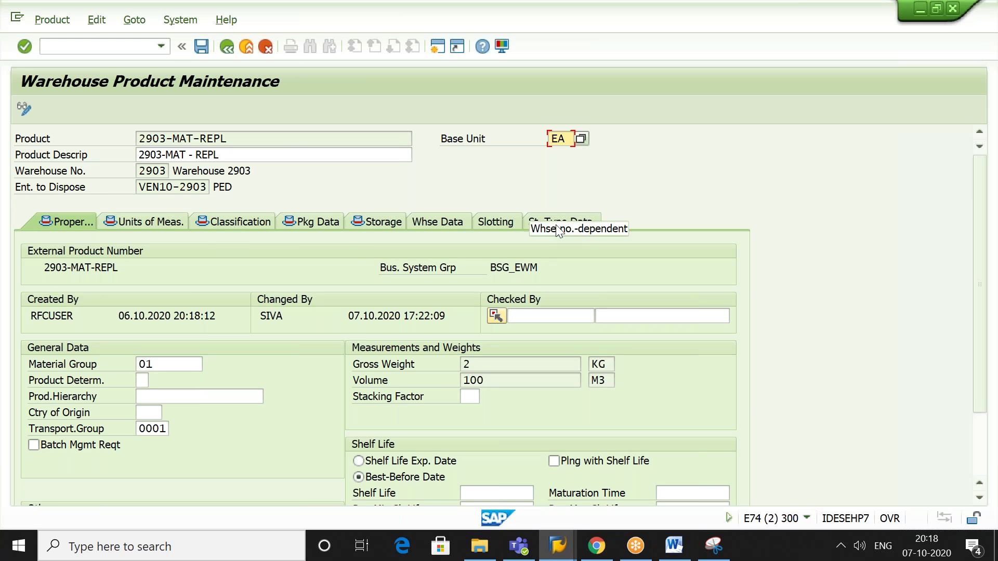
left_click(556, 225)
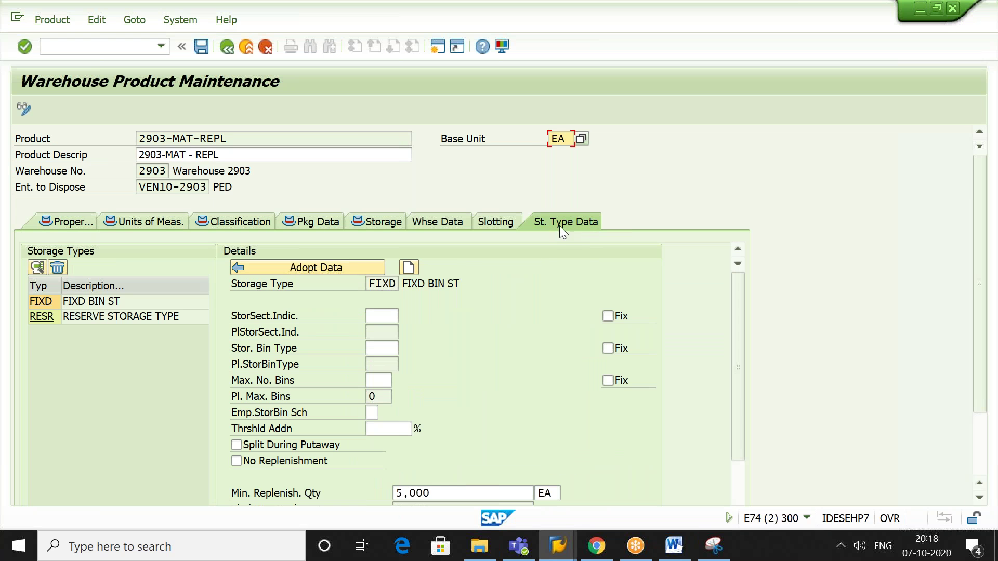
scroll(986, 464, "down", 3)
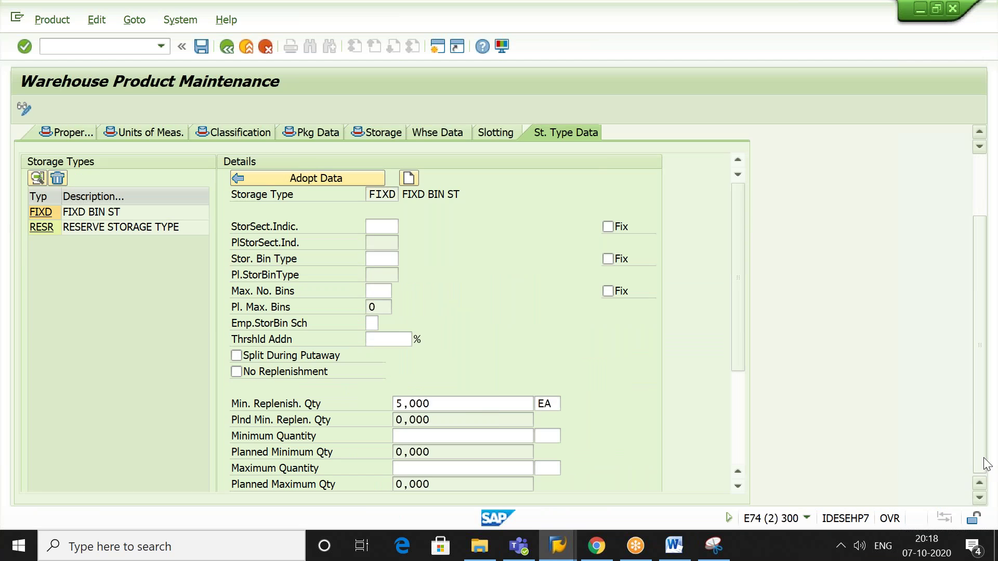
- Set the minimum replenishment quantity for storage type FIXD to 2 EA, save the product and adopt the storage type data
left_click(468, 405)
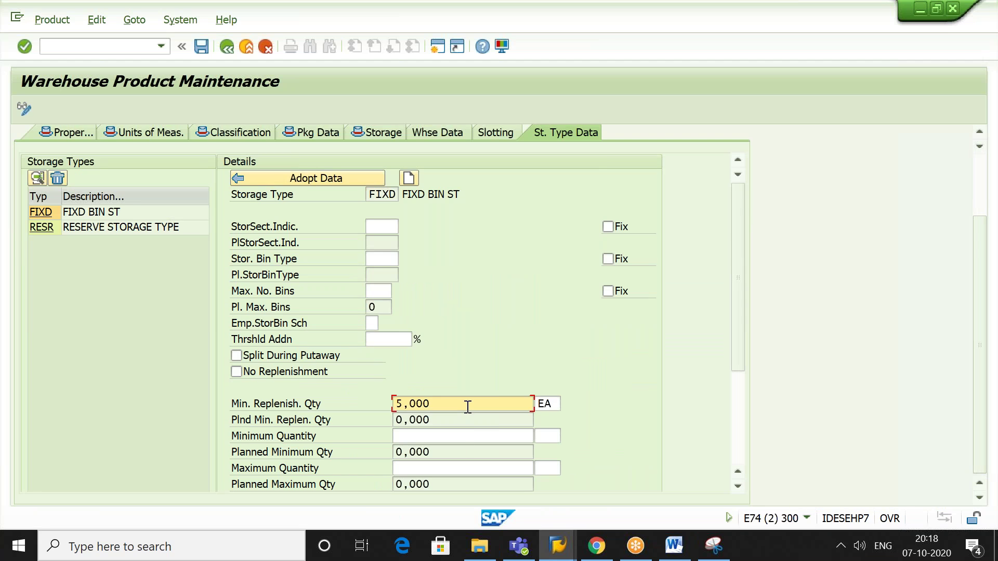
key("BackSpace")
key("BackSpace")
key("BackSpace")
key("BackSpace")
key("BackSpace")
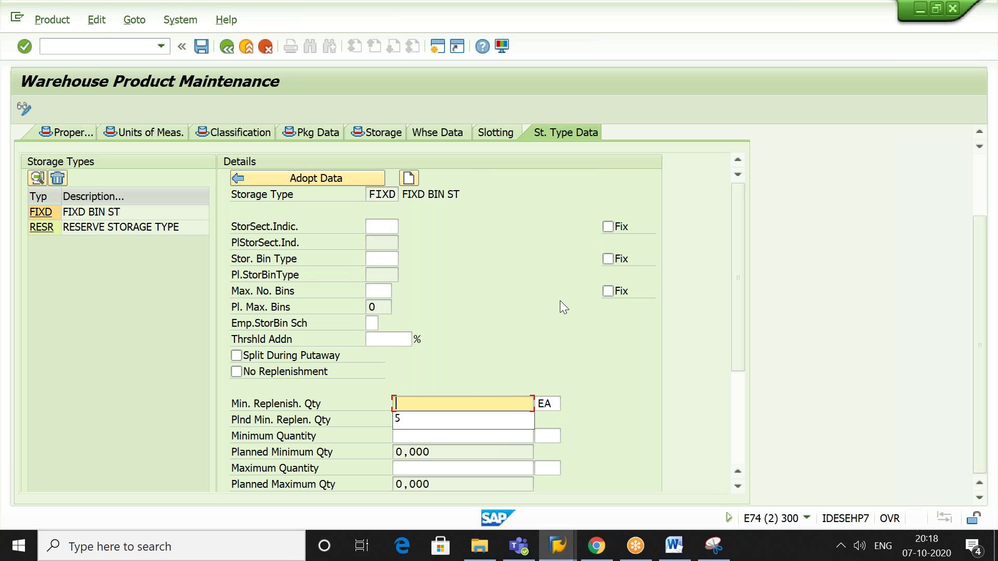
type("2")
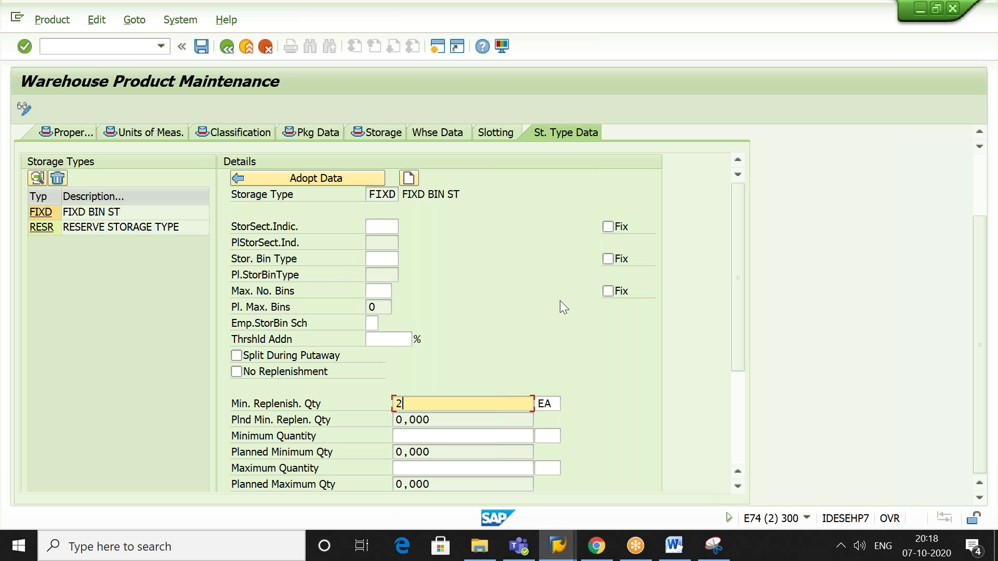
key("Return")
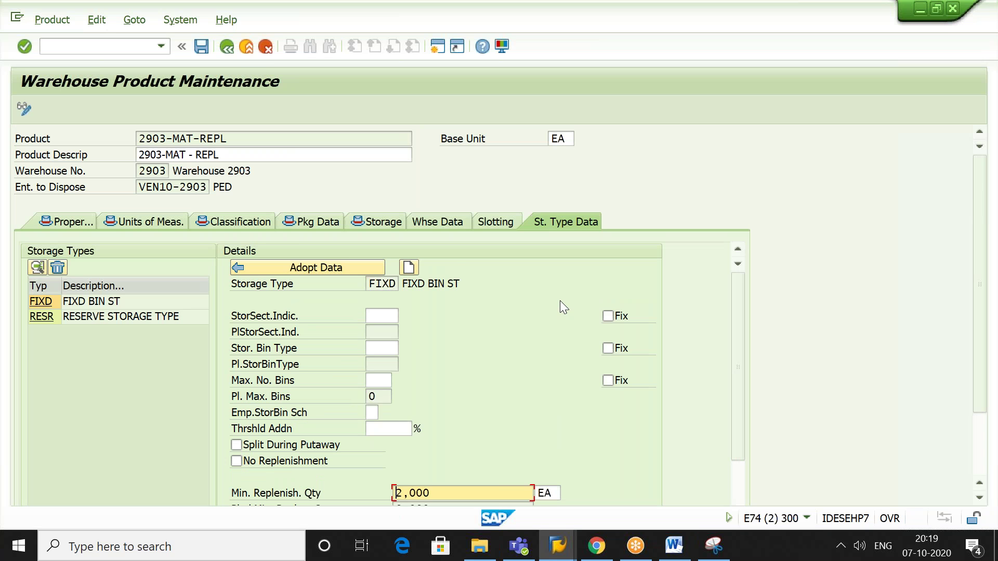
left_click(204, 52)
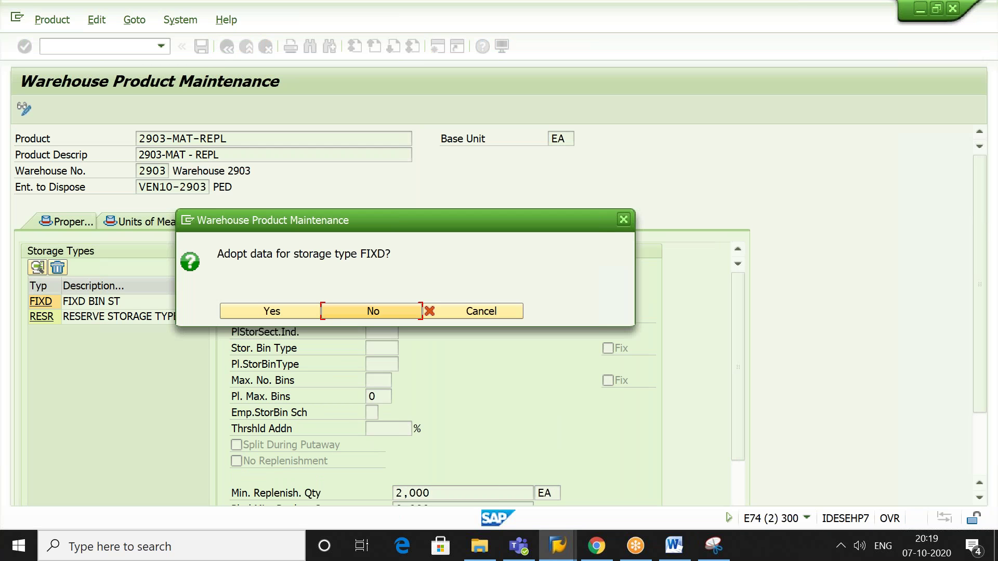
left_click(257, 307)
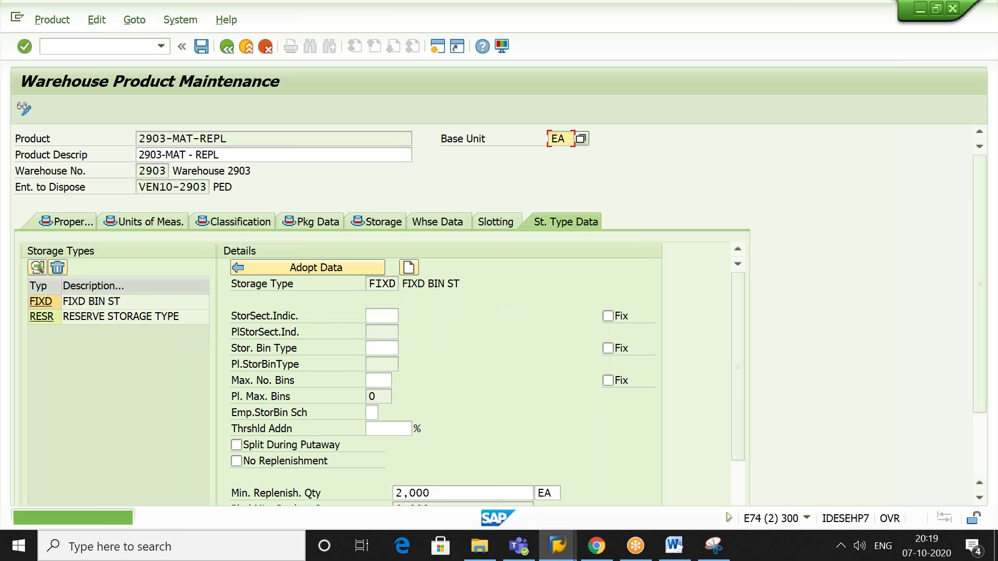
- Leave warehouse product maintenance, close its session and exit the warehouse monitor to SAP Easy Access
left_click(227, 46)
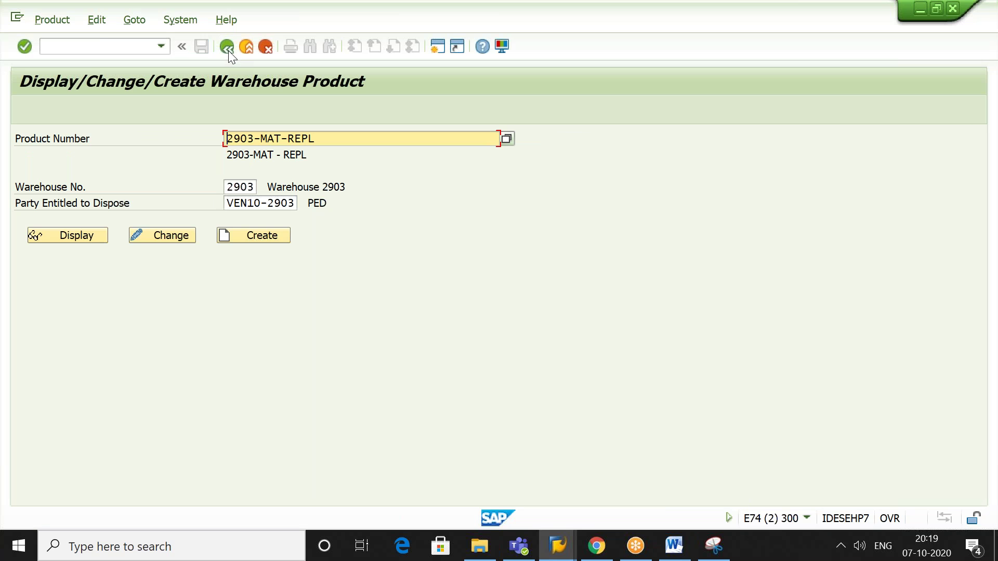
left_click(229, 51)
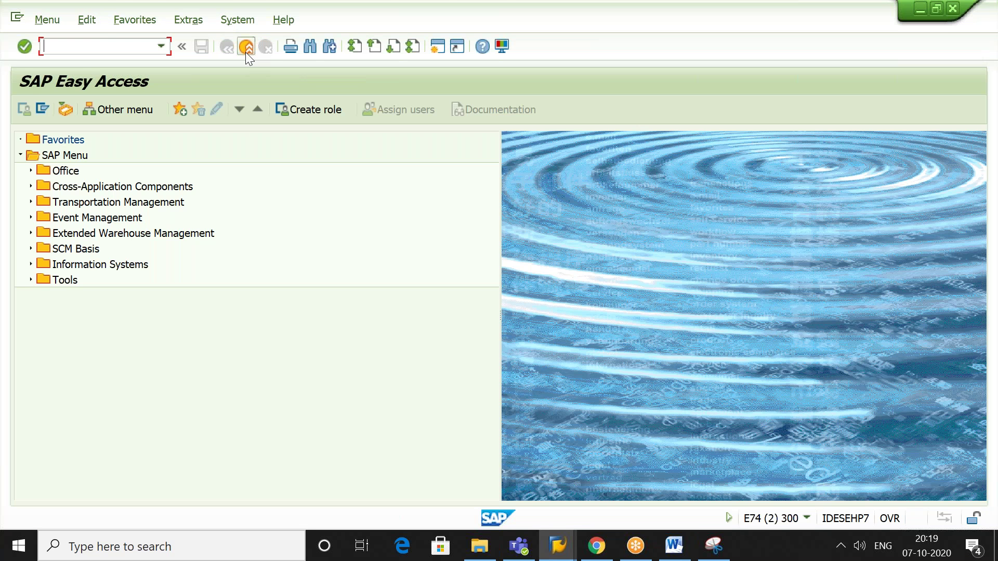
left_click(245, 52)
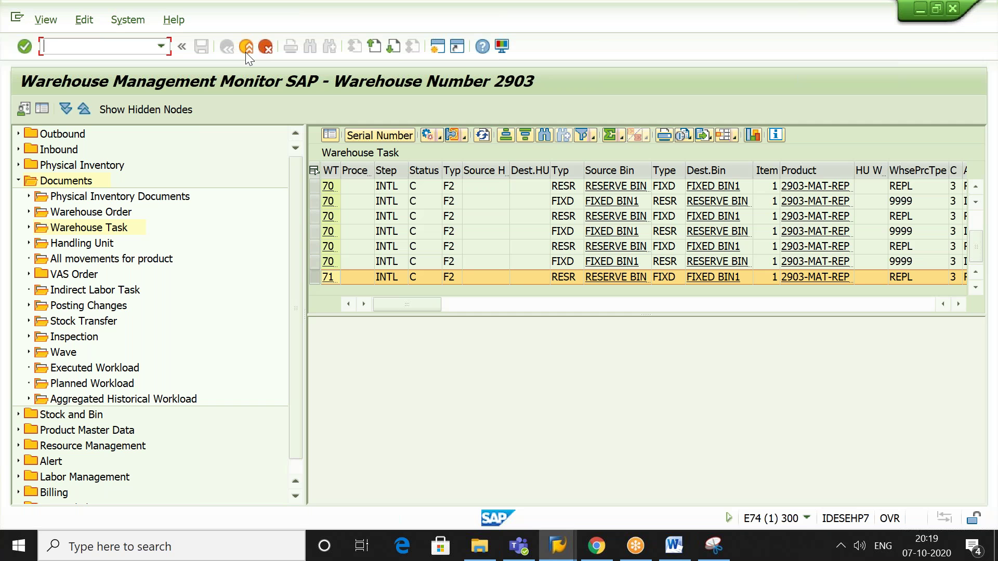
left_click(246, 52)
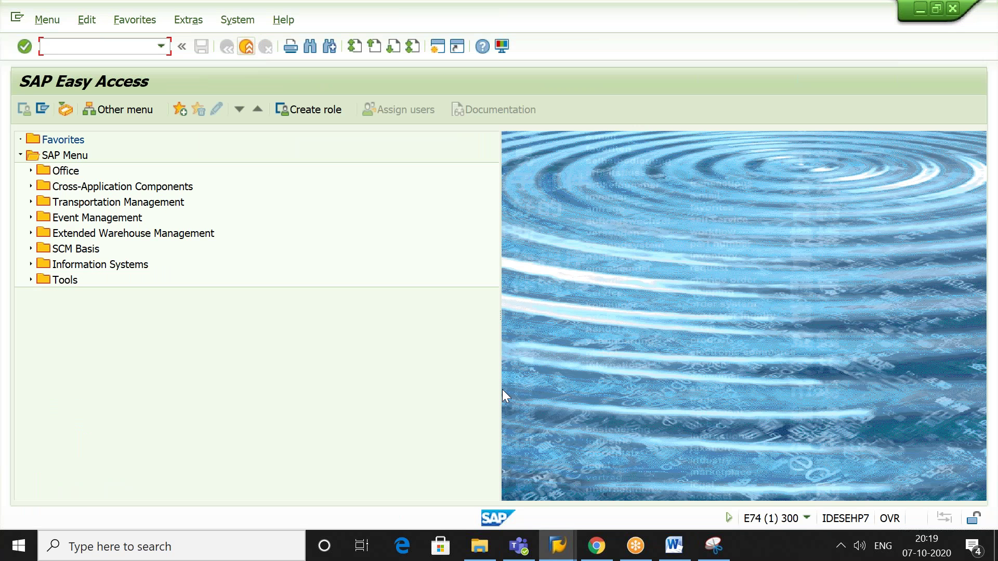
- Return from the replenishment log session to Schedule Replenishment, run planned replenishment for FIXED BIN1 and execute the proposed item
mouse_move(557, 546)
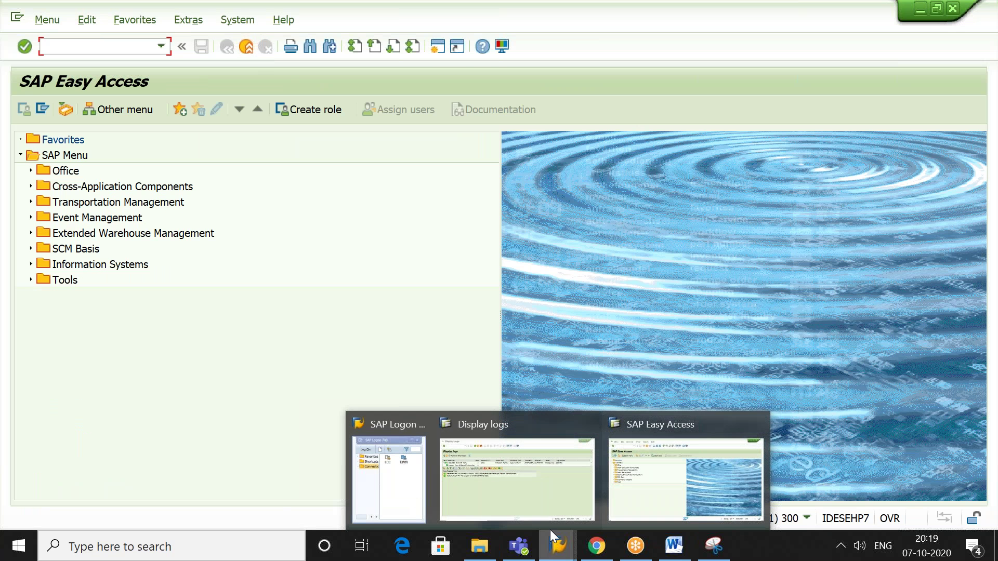
left_click(541, 468)
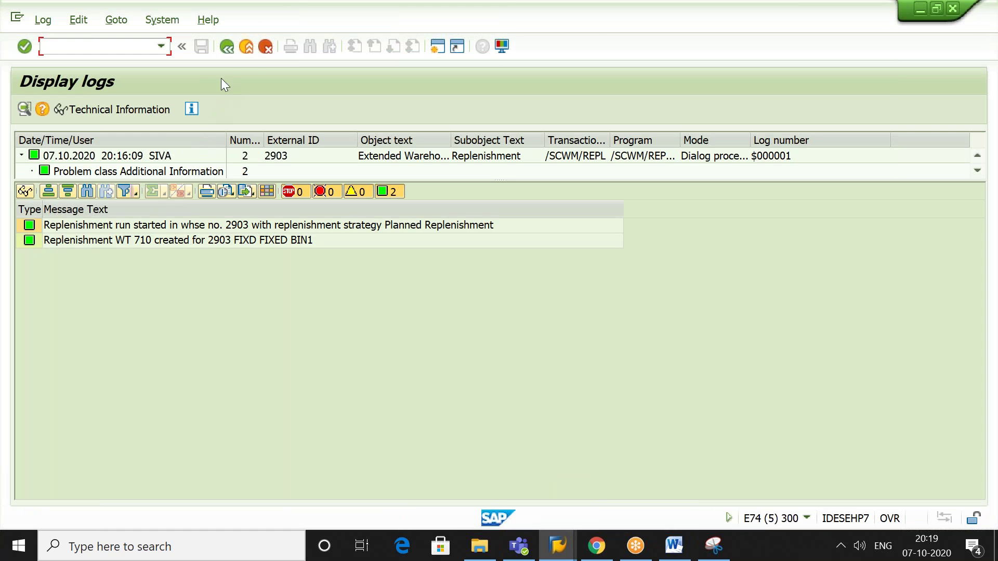
left_click(232, 43)
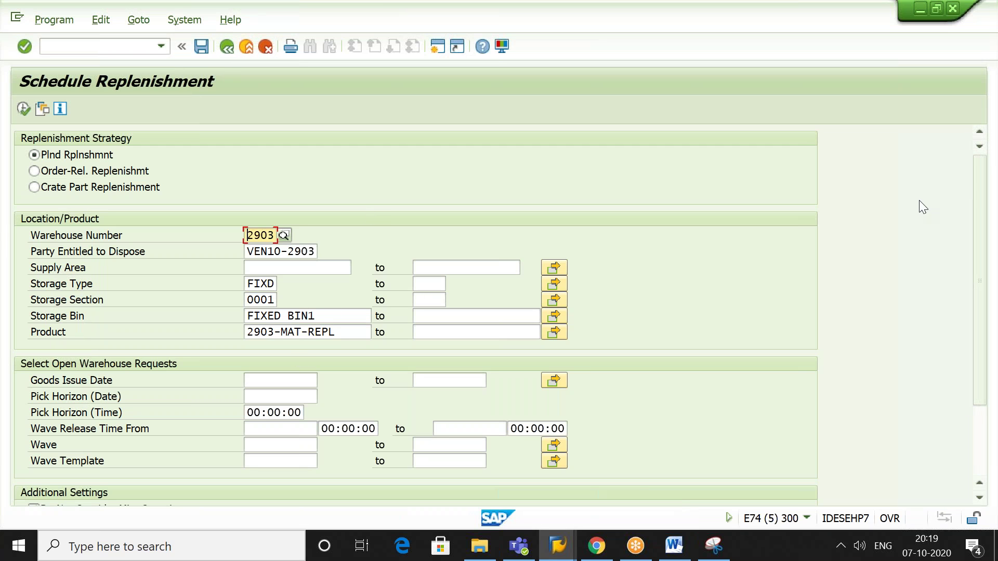
mouse_move(978, 195)
left_mouse_down()
mouse_move(986, 335)
mouse_move(990, 197)
left_mouse_up()
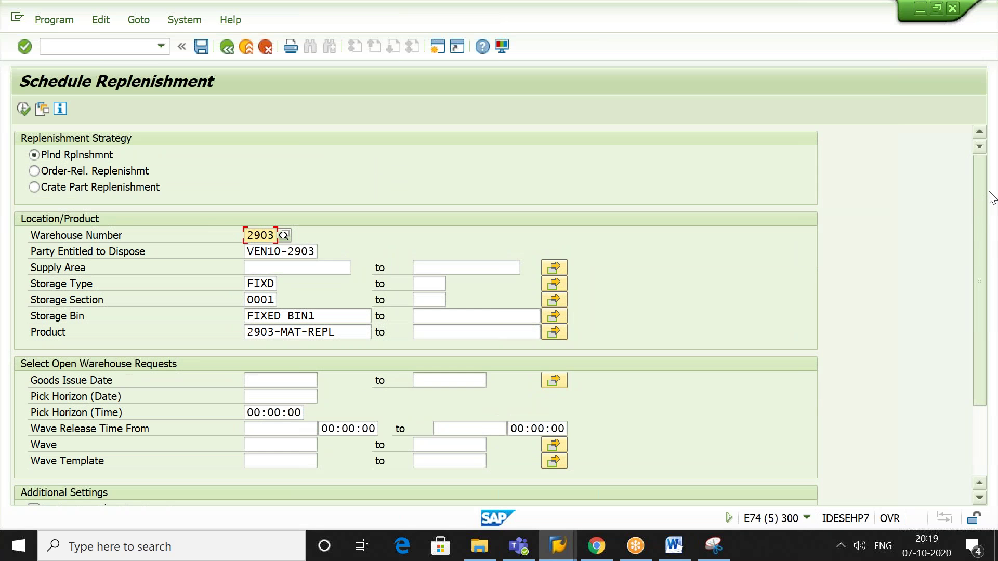
left_click(22, 110)
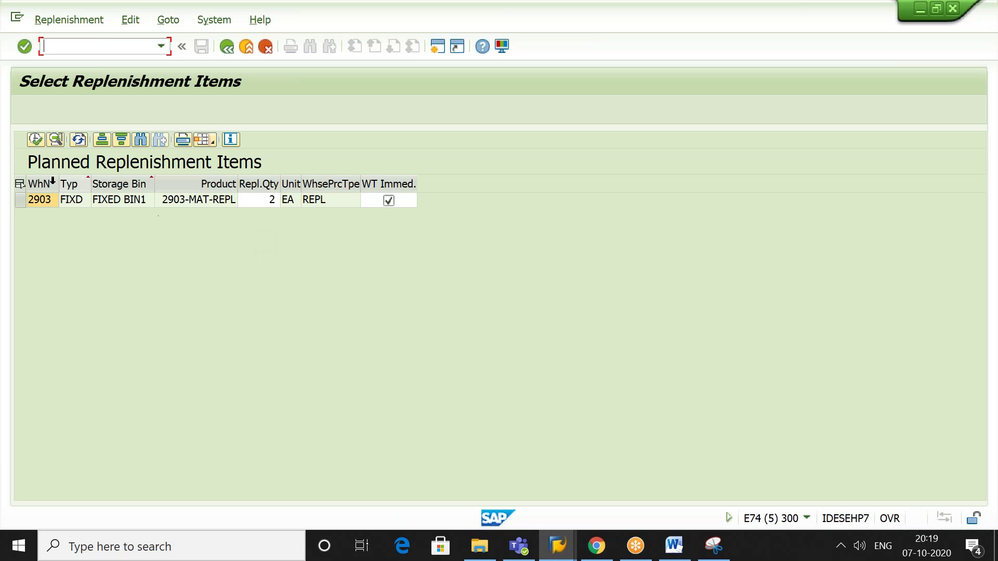
left_click(20, 184)
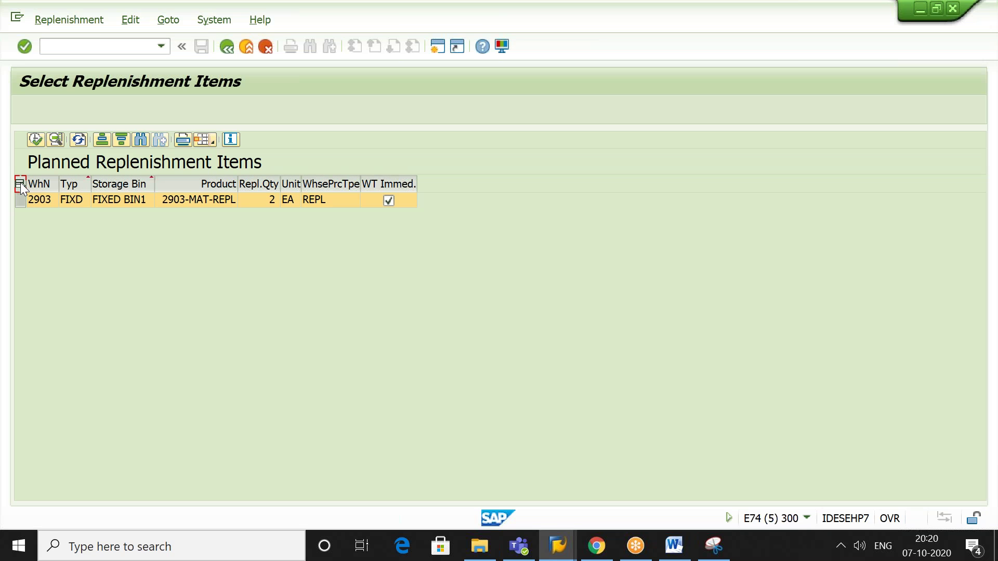
left_click(35, 139)
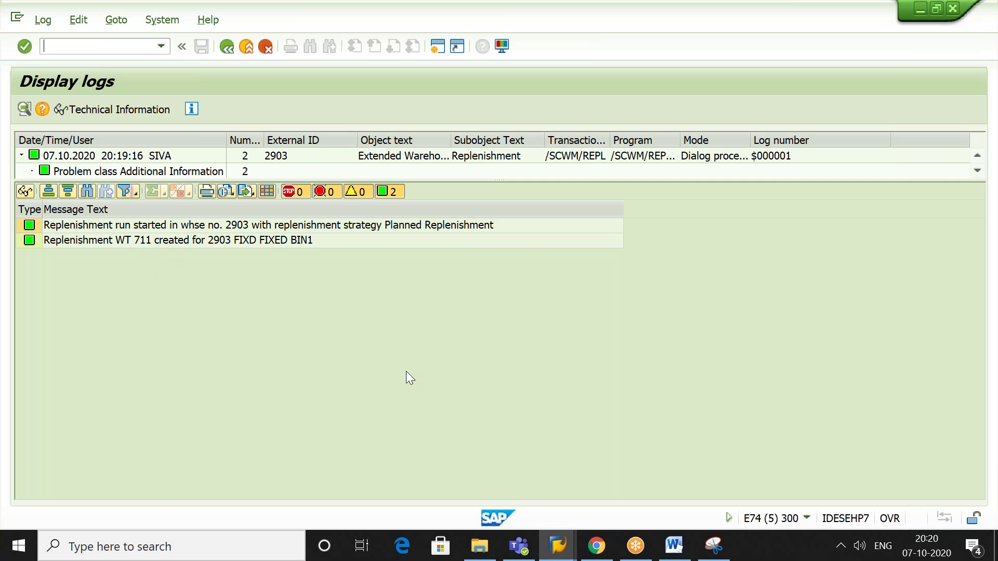
- Switch back to the SAP Easy Access session and reopen the warehouse monitor with /N/SCWM/MON
key("alt+Tab")
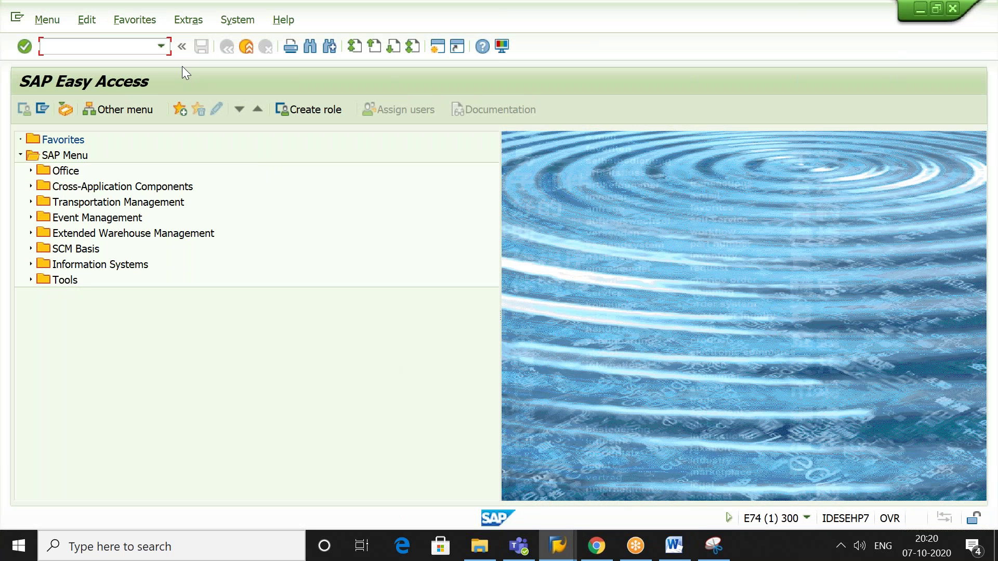
left_click(161, 47)
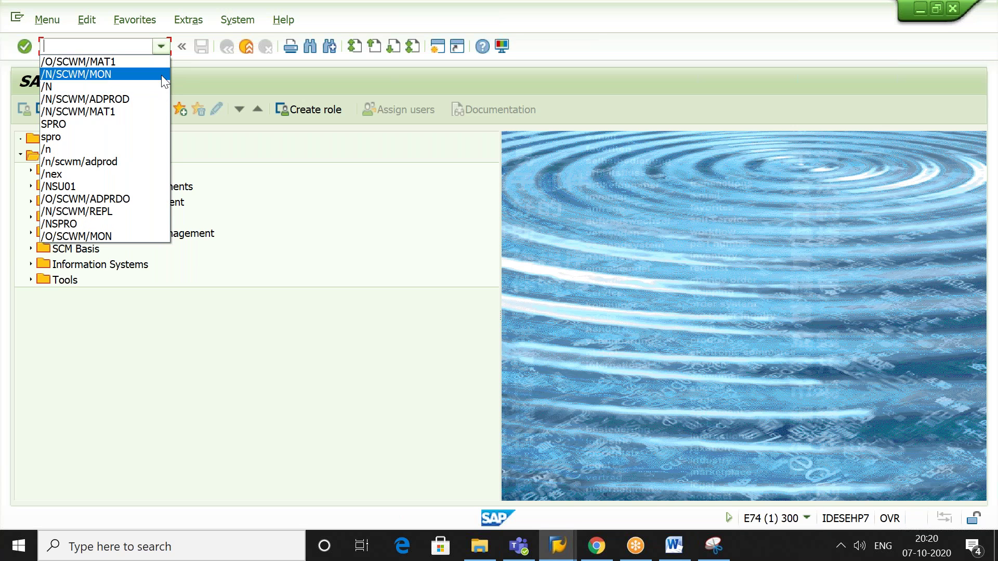
left_click(159, 74)
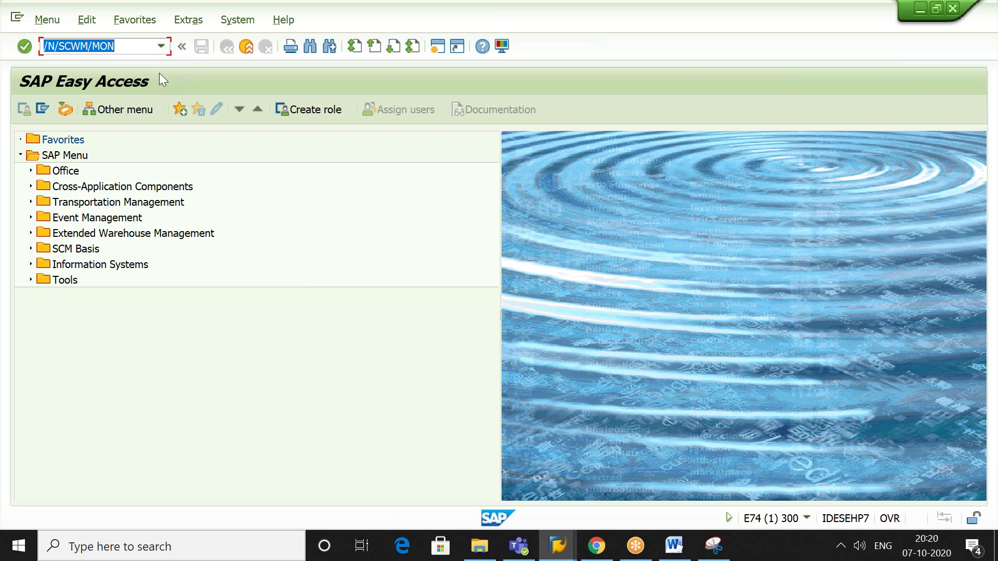
key("Return")
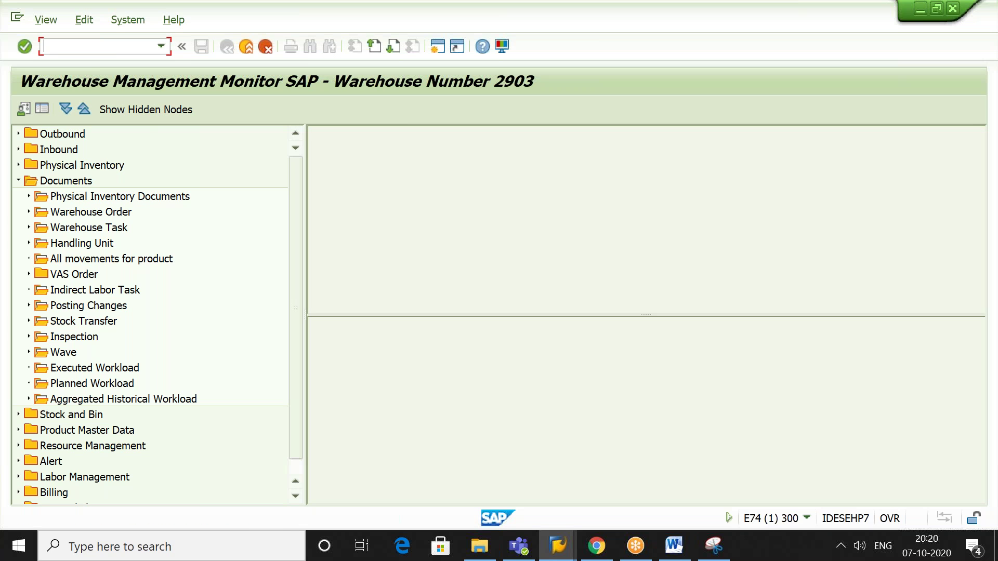
- Open the Warehouse Task selection under Documents and run it for warehouse process type REPL
left_click(116, 199)
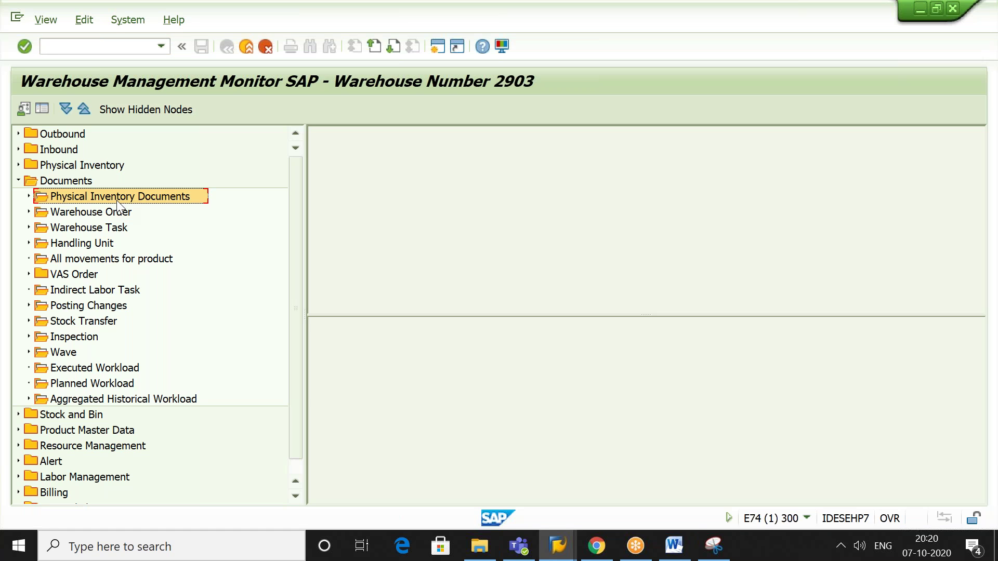
key("Down")
key("Down")
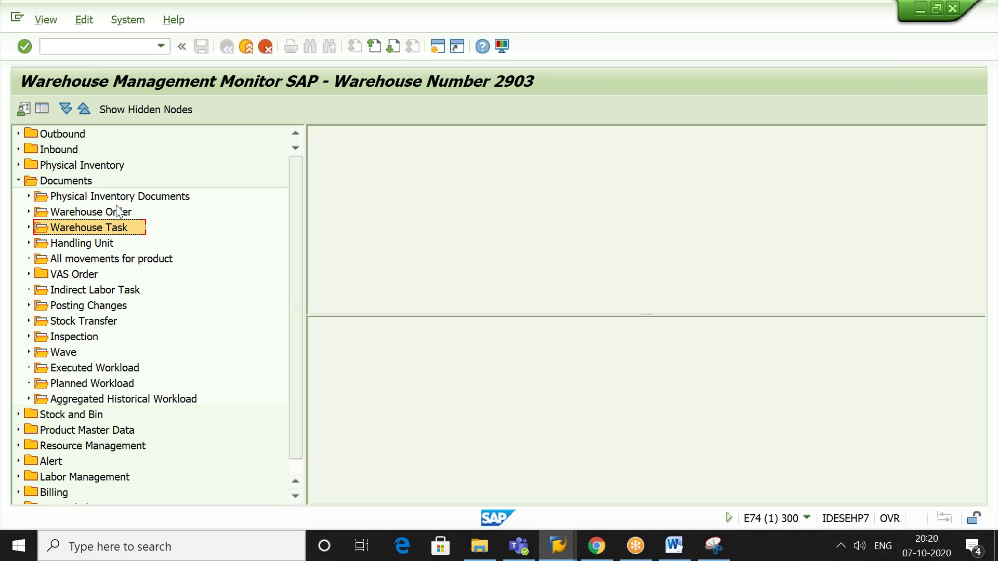
double_click(119, 229)
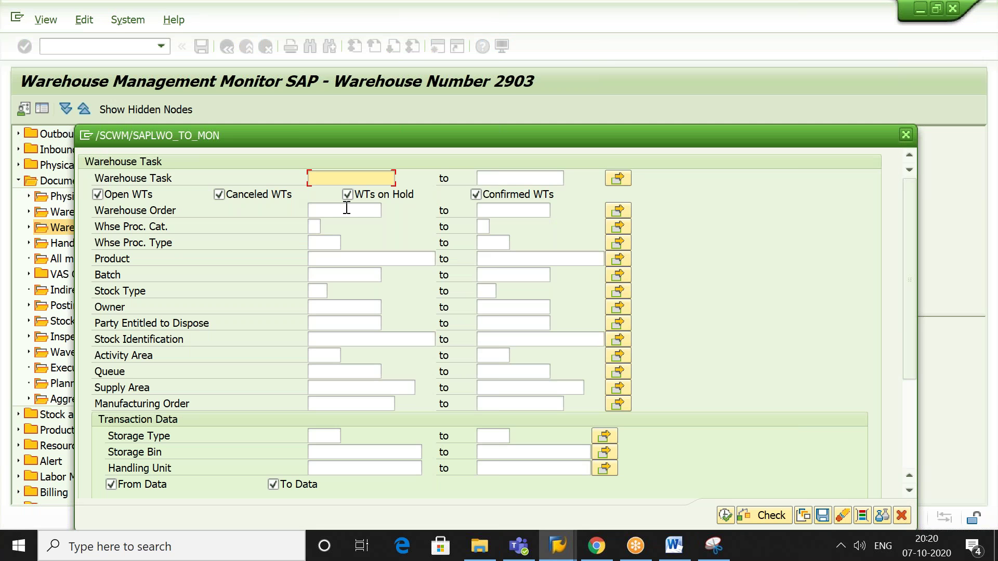
left_click(328, 240)
type("R")
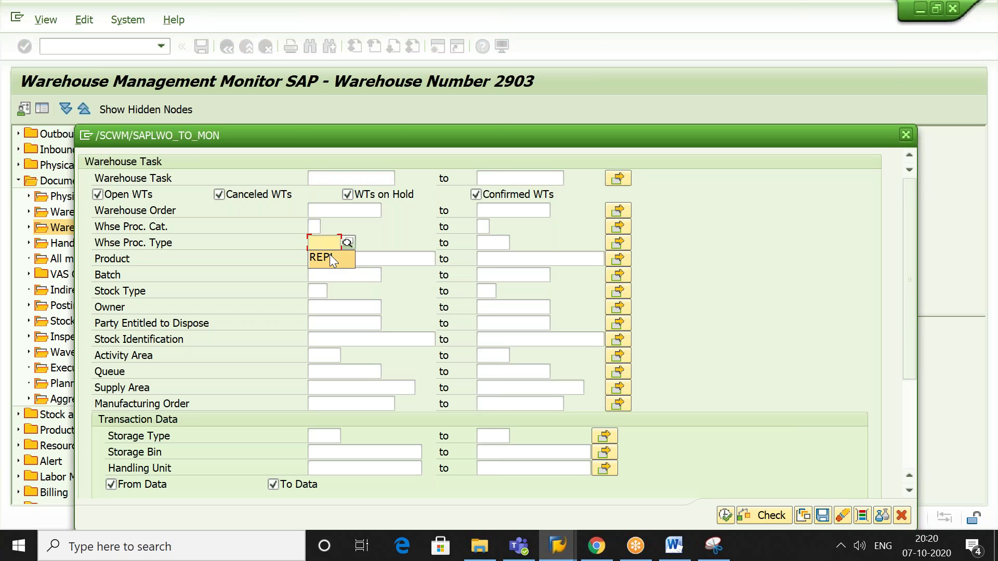
left_click(330, 255)
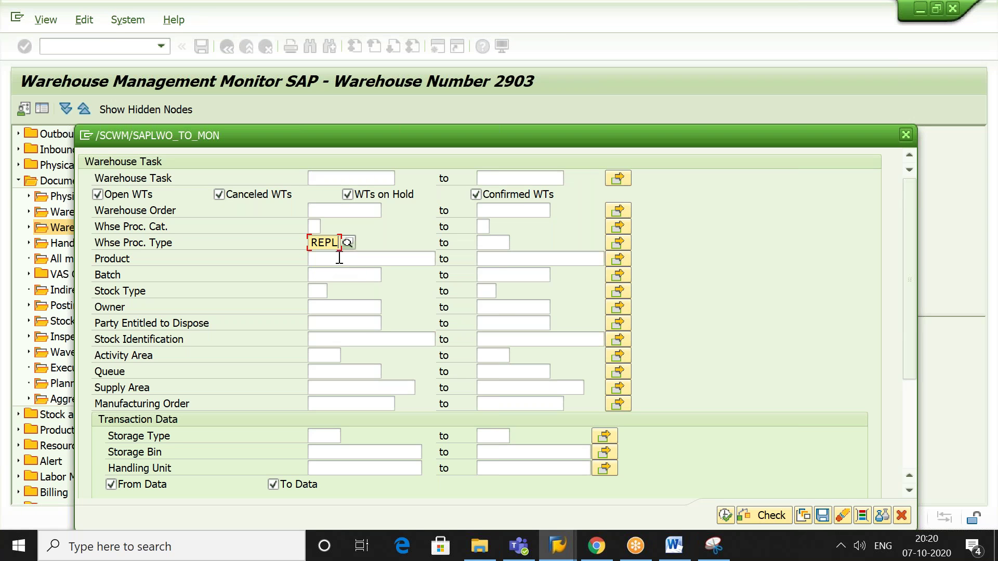
left_click(724, 516)
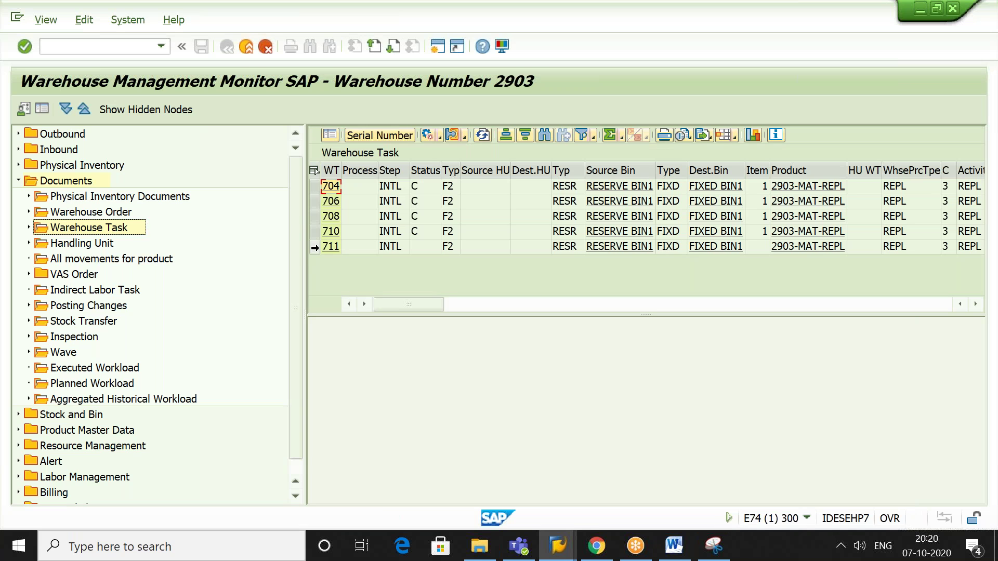
- Confirm warehouse task 711 in the background
left_click(314, 247)
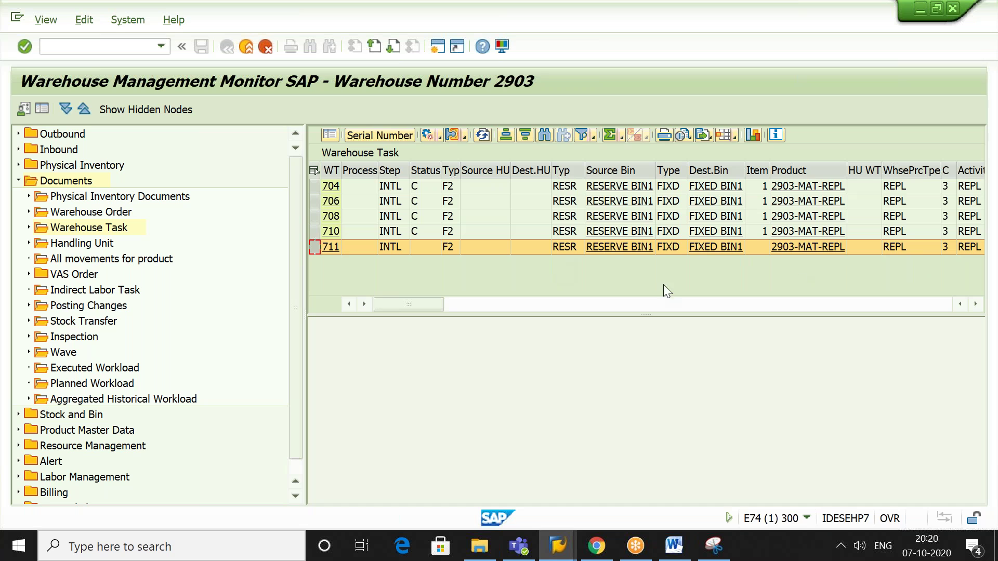
left_click(438, 134)
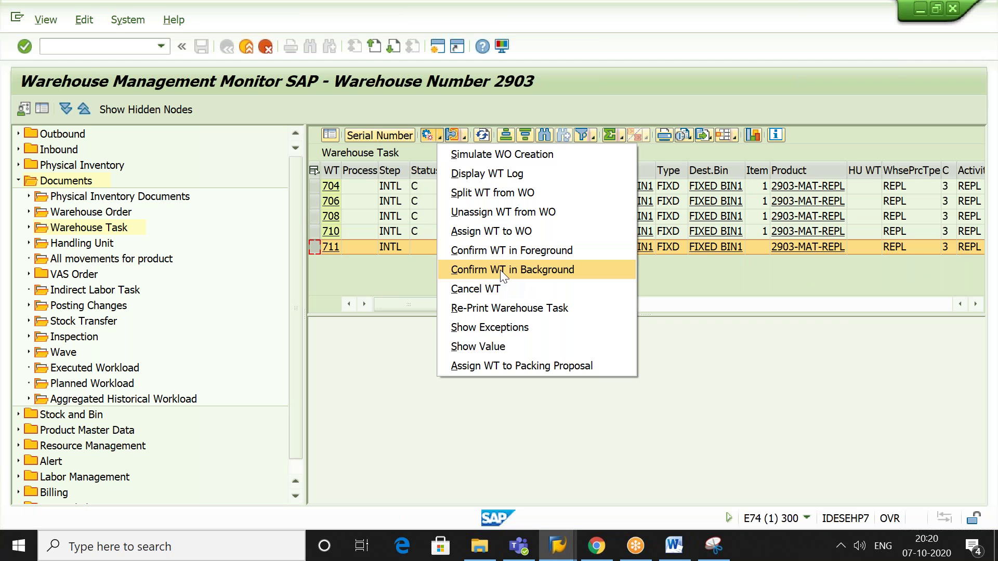
left_click(500, 270)
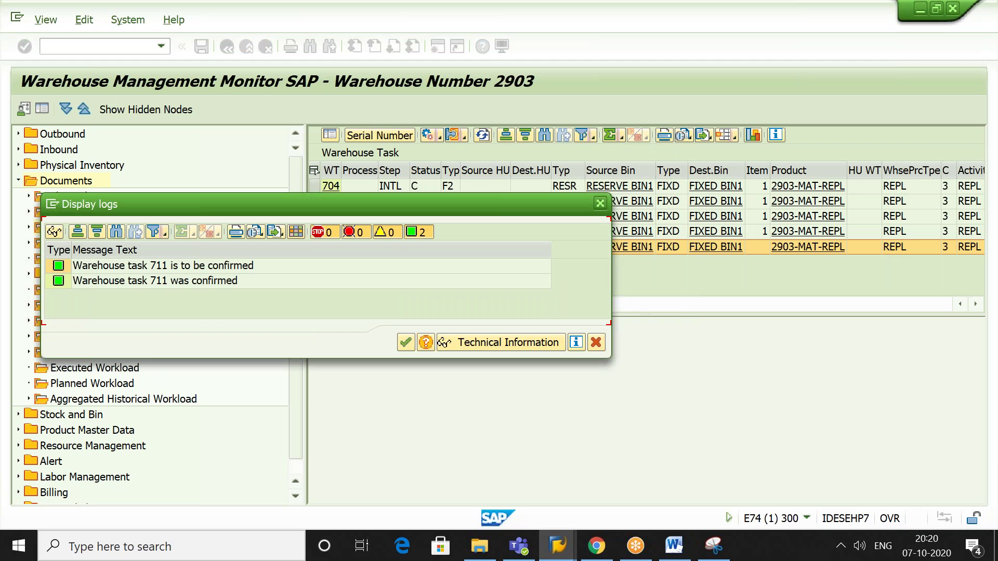
- Close the confirmation log, open /SCWM/MAT1 in a new session and display the storage type data of 2903-MAT-REPL in change mode
left_click(601, 203)
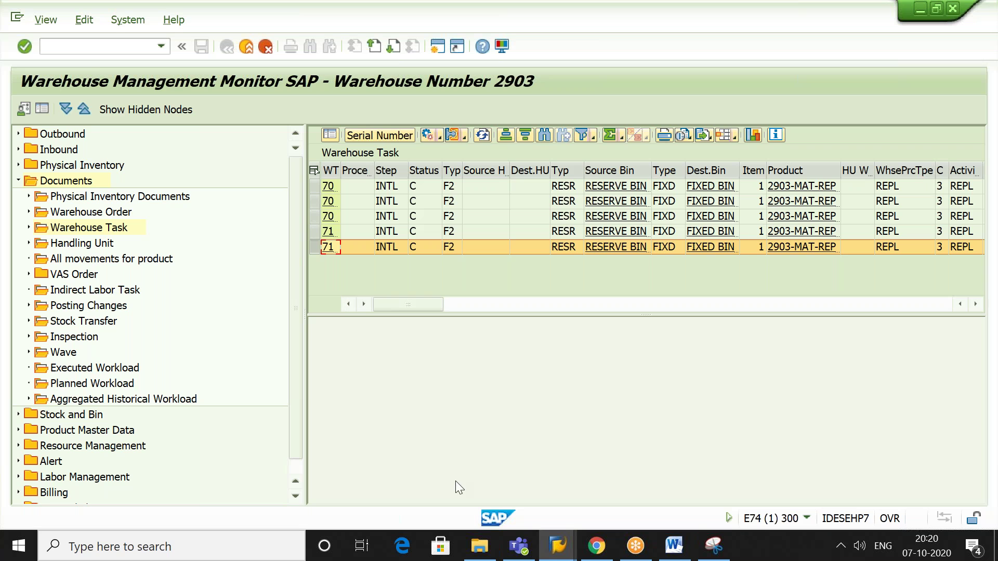
mouse_move(558, 546)
left_click(120, 48)
type("/O/SCWM/MAT1")
key("Return")
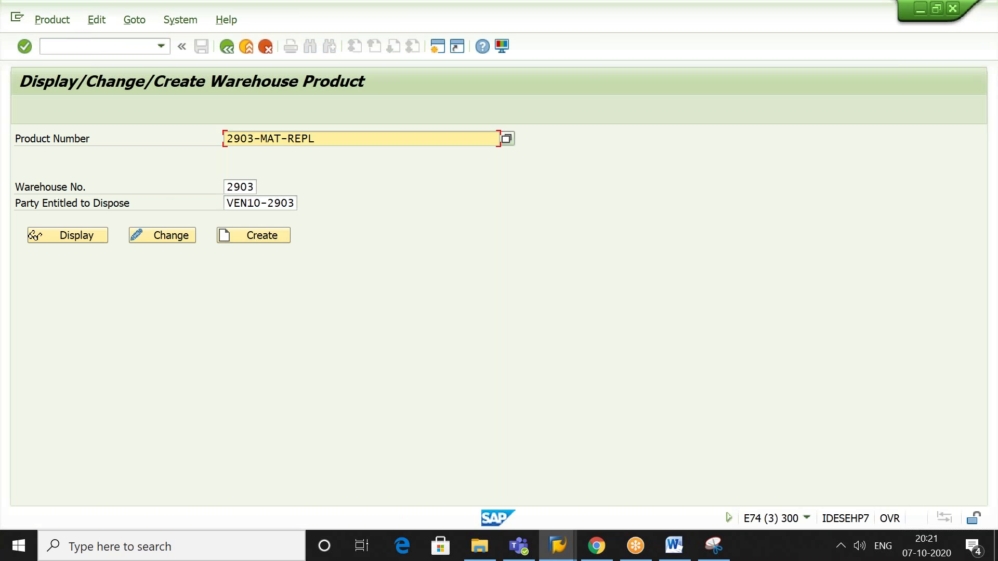
left_click(167, 234)
left_click(569, 220)
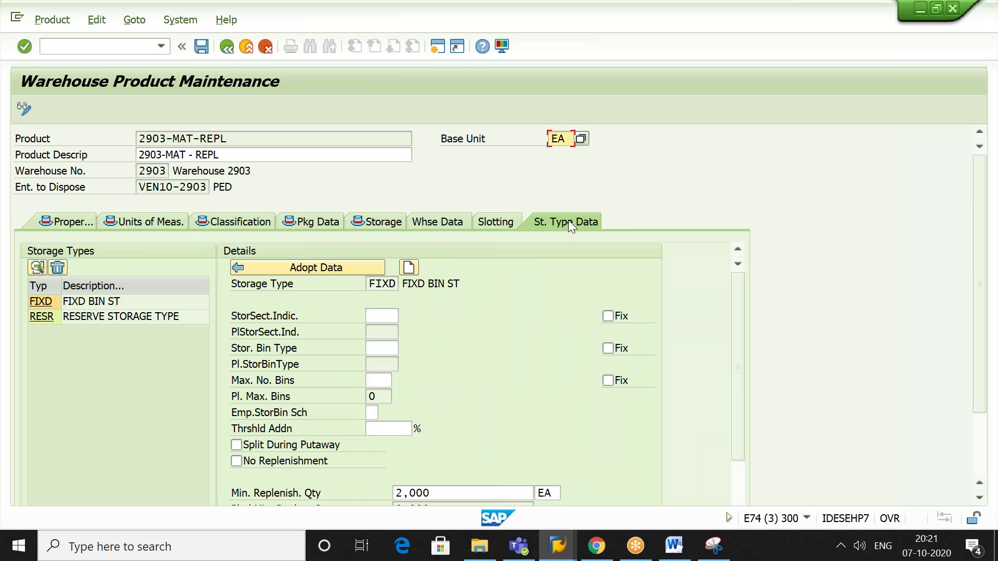
- Set the minimum replenishment quantity for storage type FIXD to 1,000 EA and save the product, adopting the storage type data
left_click(483, 490)
key("BackSpace")
key("BackSpace")
key("BackSpace")
key("BackSpace")
key("BackSpace")
type("1")
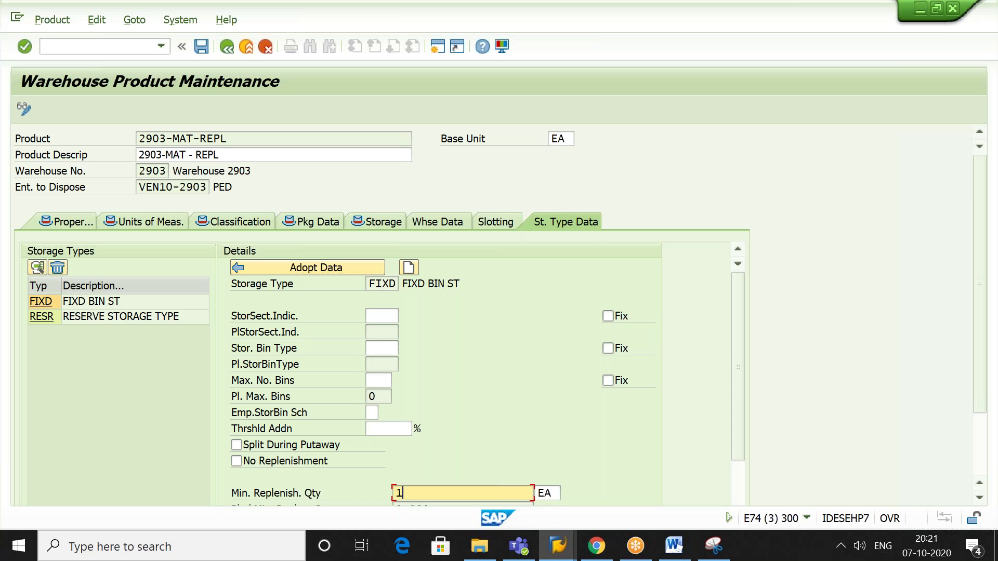
type(",000")
key("Return")
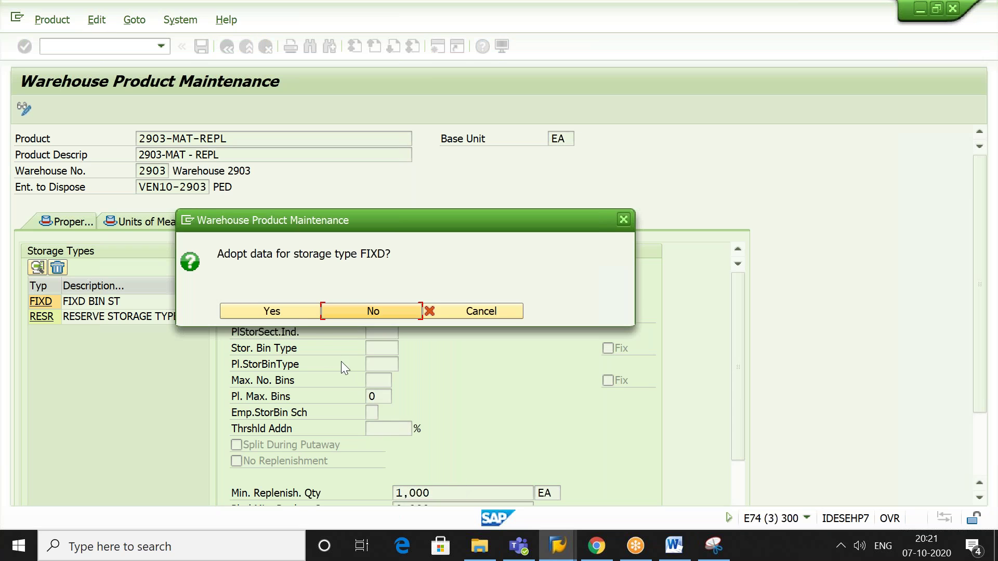
left_click(295, 316)
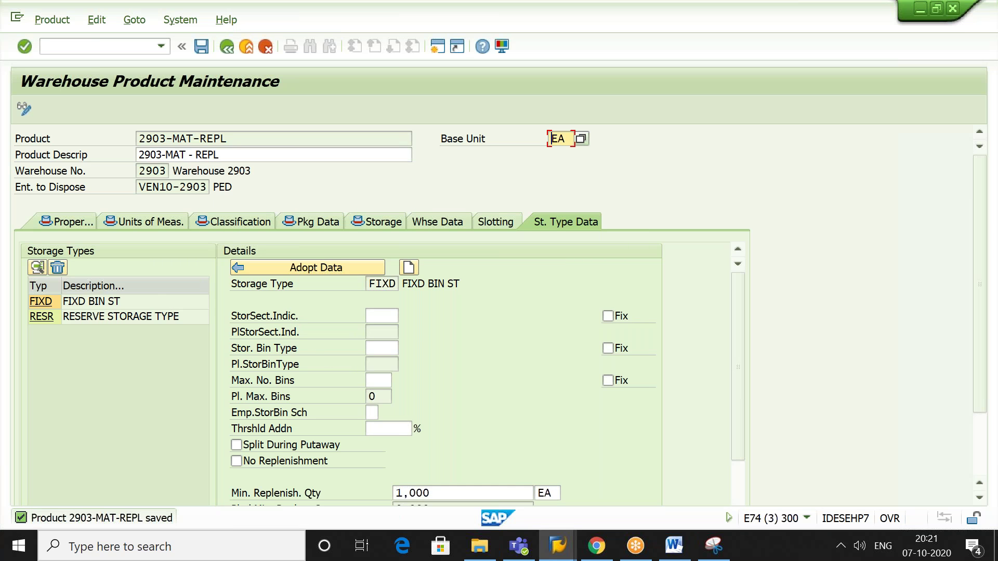
- Switch to the replenishment log session and go back to the Schedule Replenishment selection
left_click(102, 52)
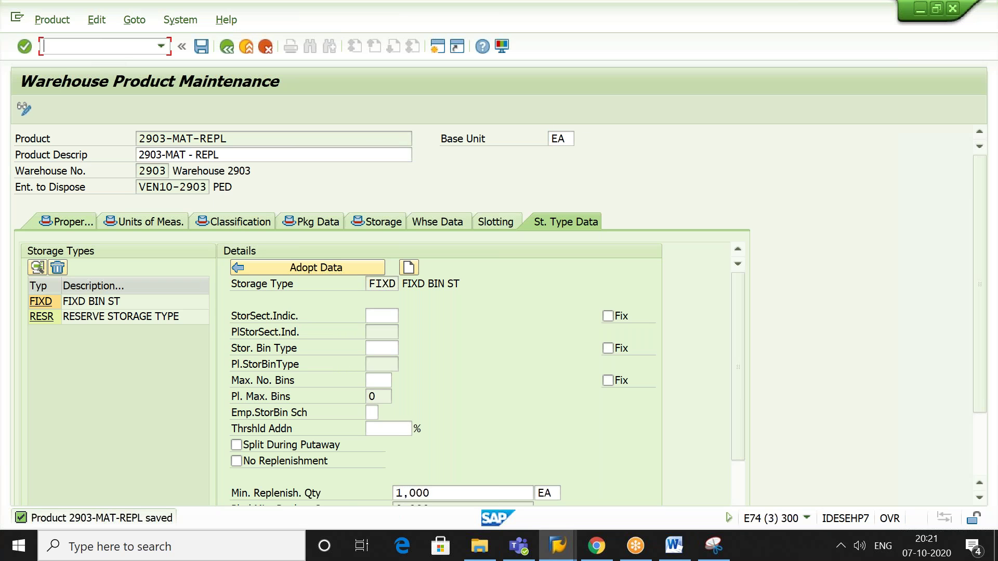
key("alt+Tab")
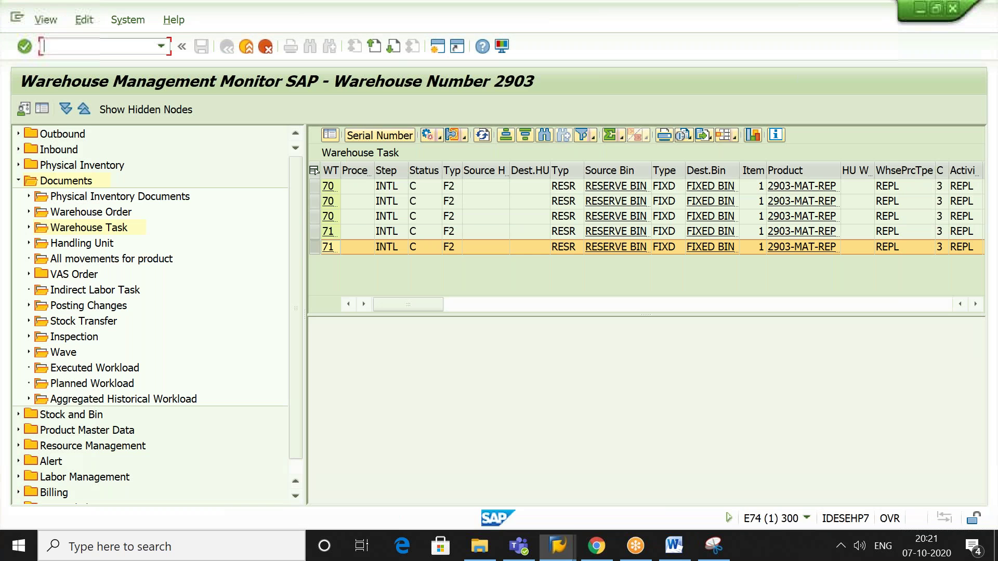
mouse_move(569, 535)
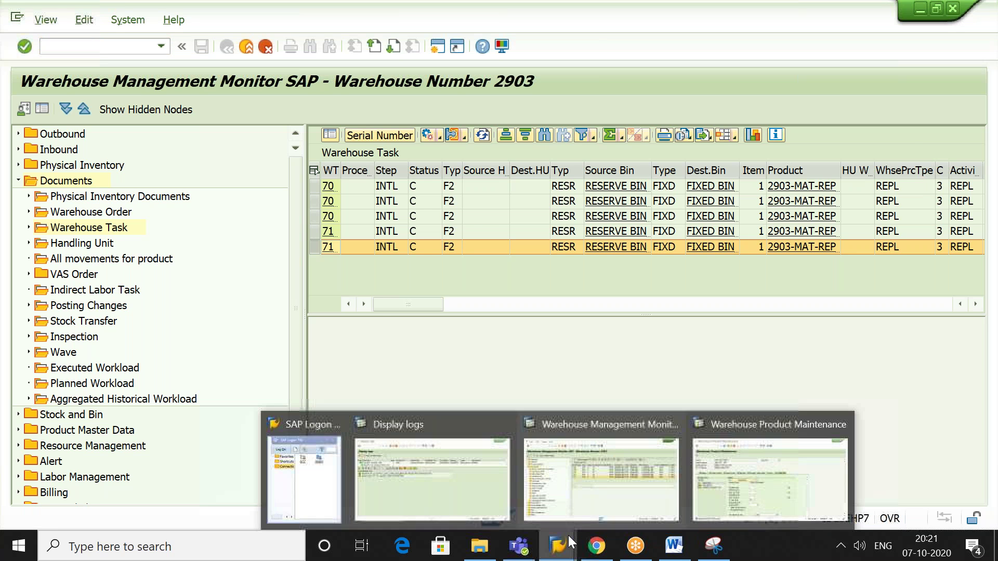
left_click(441, 470)
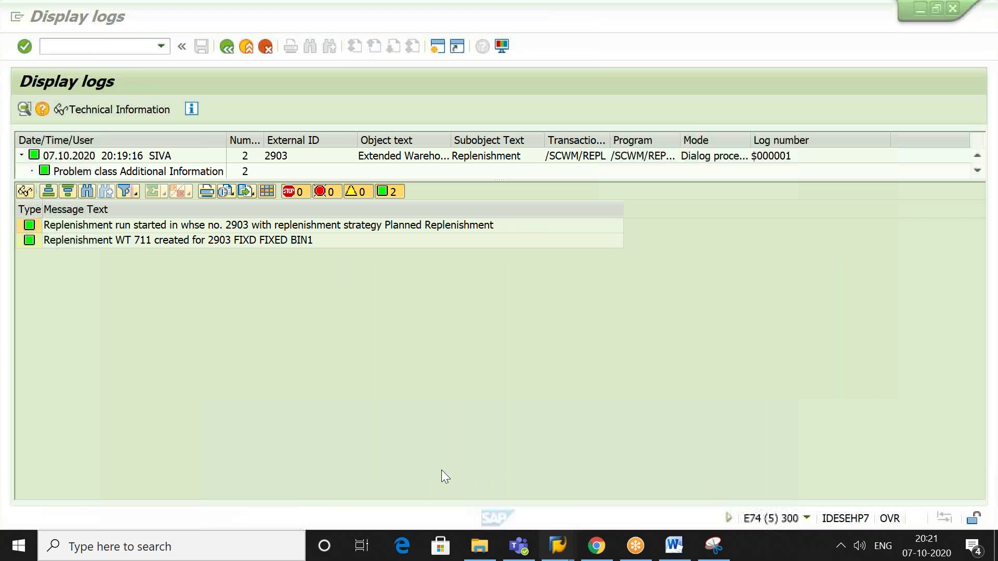
left_click(228, 48)
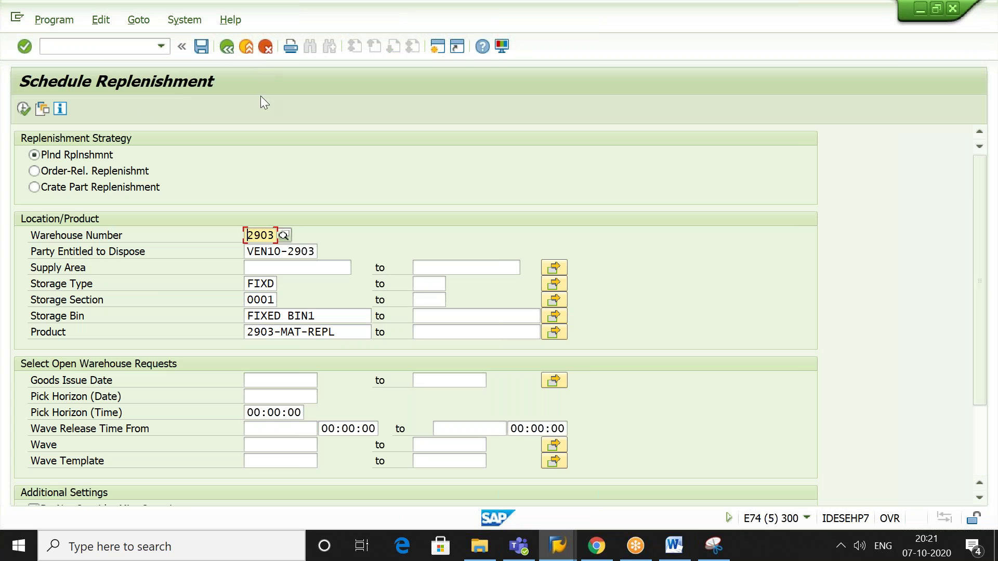
- Run planned replenishment for FIXED BIN1 and execute the proposed item for 2903-MAT-REPL
left_click(23, 108)
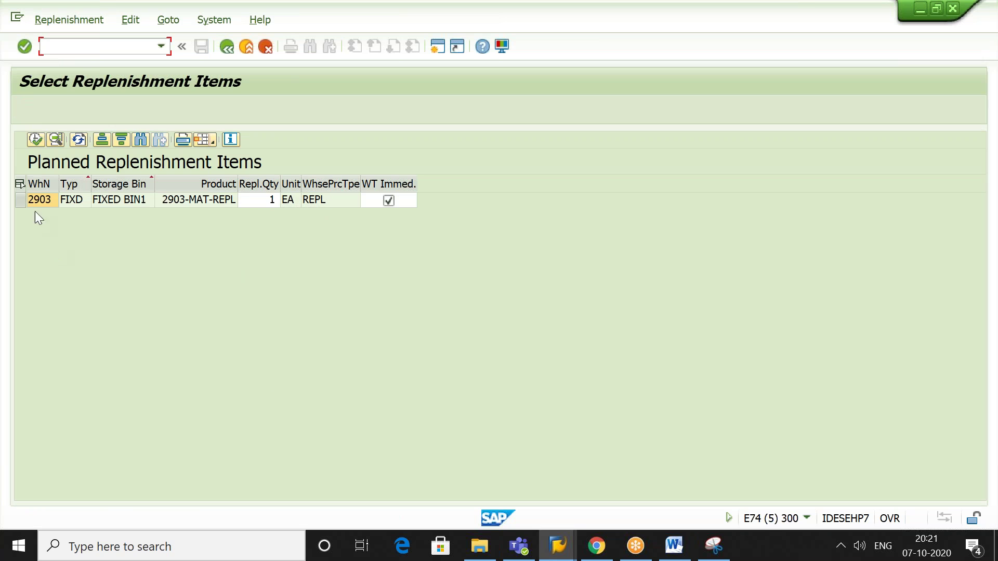
left_click(19, 185)
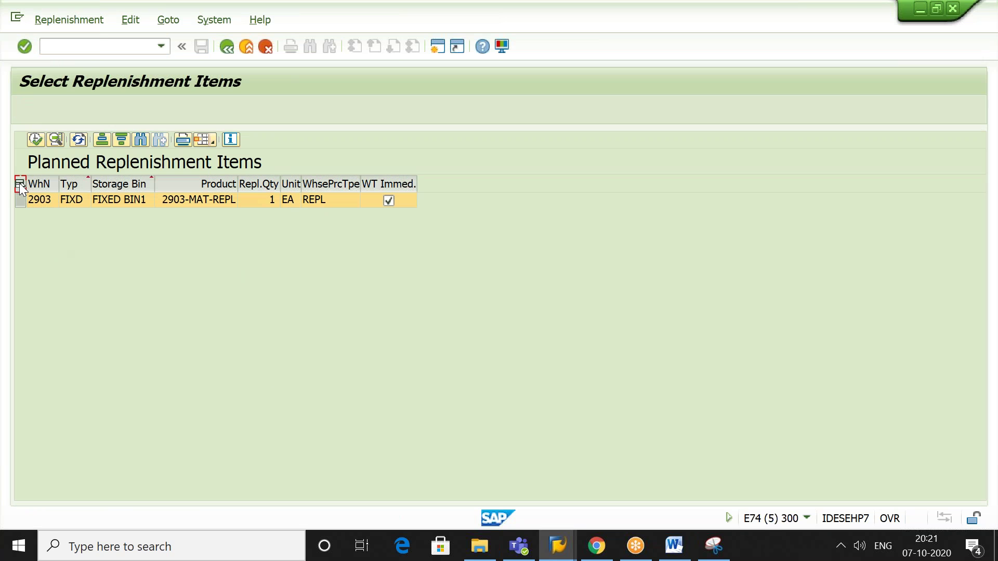
left_click(34, 139)
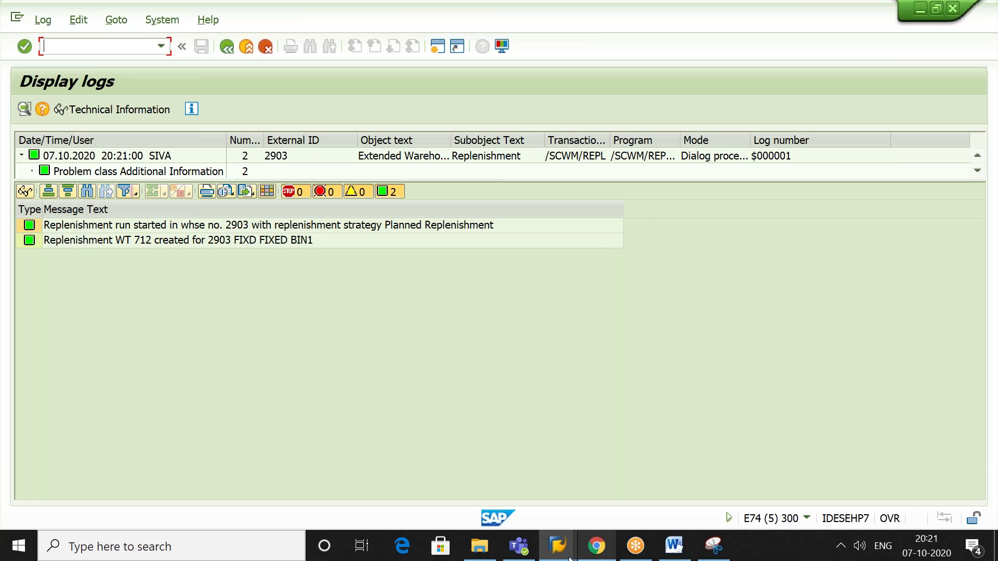
- Switch to the warehouse monitor session and refresh the Warehouse Task list
mouse_move(555, 555)
left_click(592, 488)
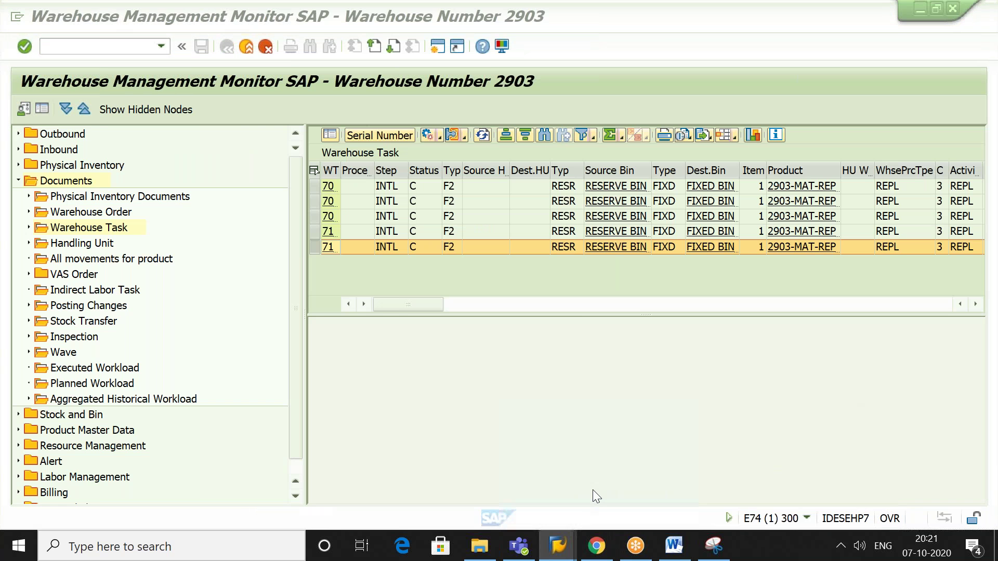
left_click(483, 135)
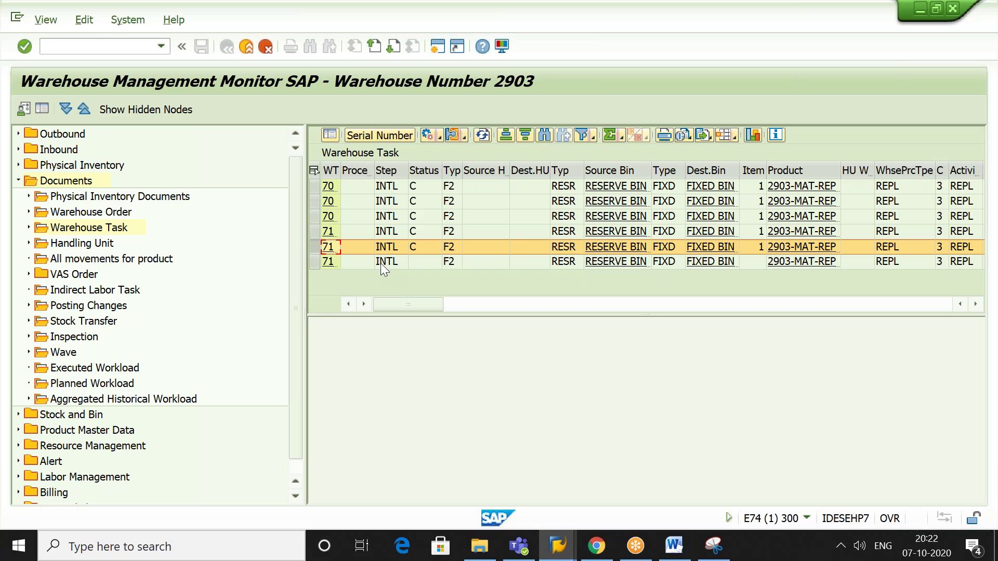
- Confirm warehouse task 712 in the background and close the resulting log
left_click(314, 262)
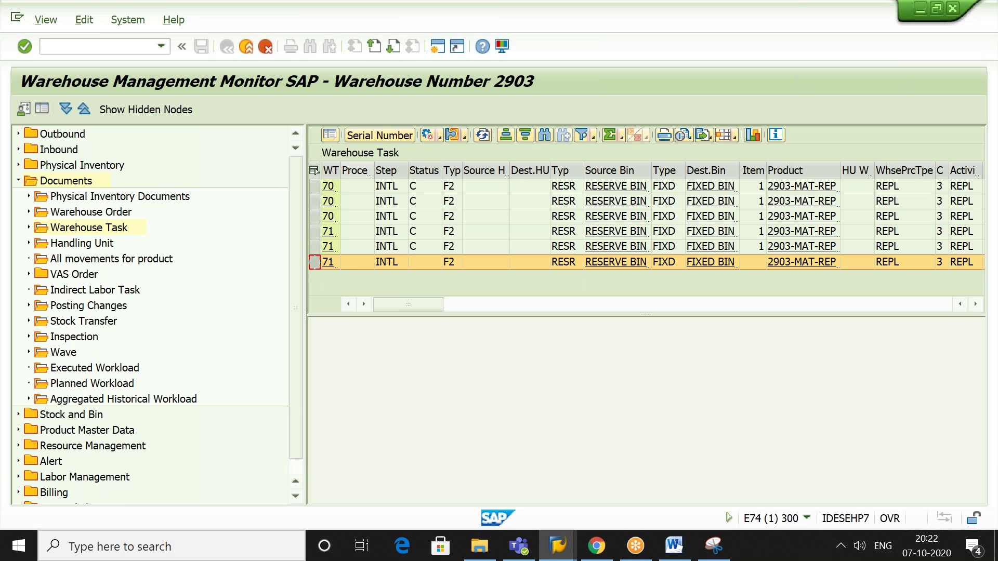
left_click(441, 136)
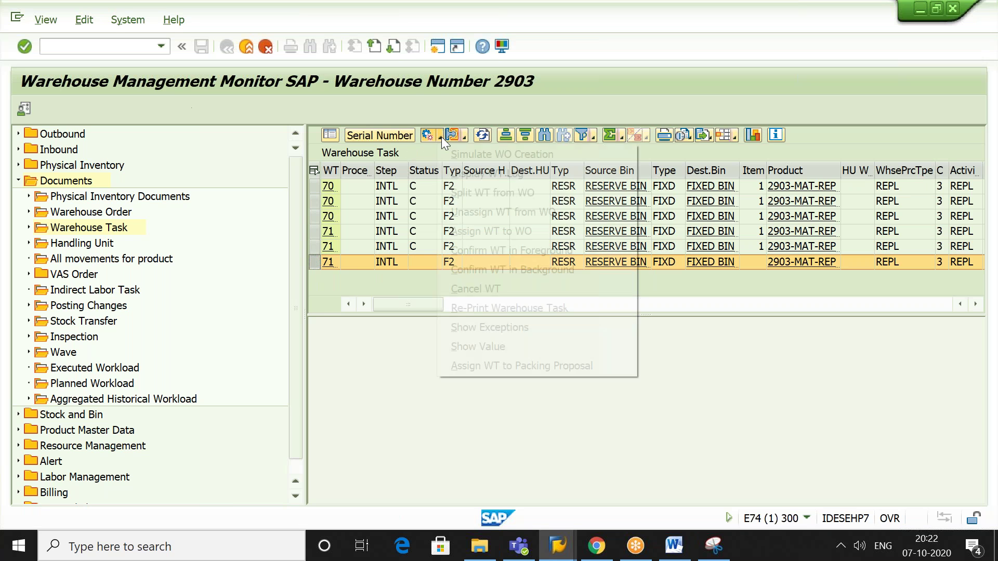
left_click(497, 271)
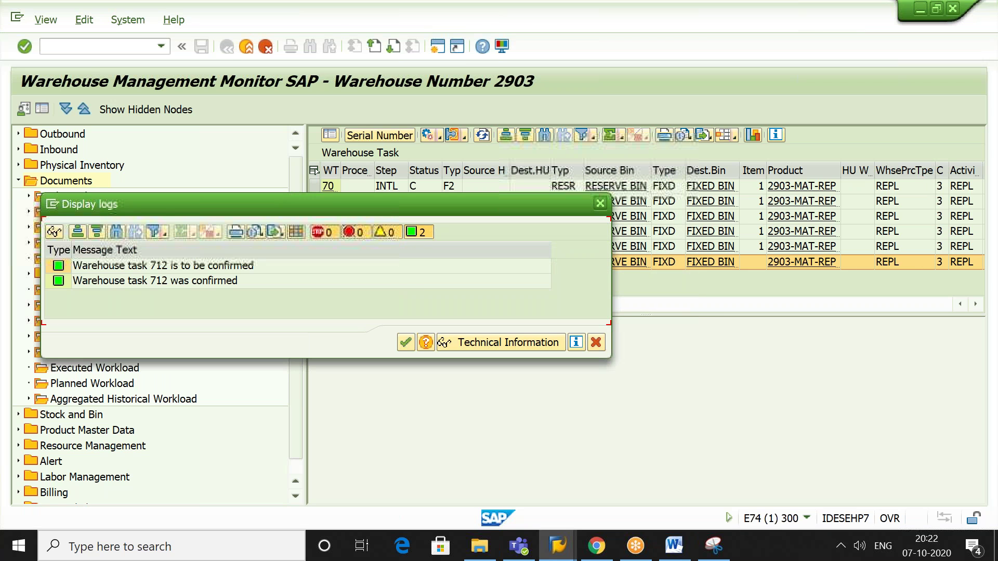
left_click(405, 342)
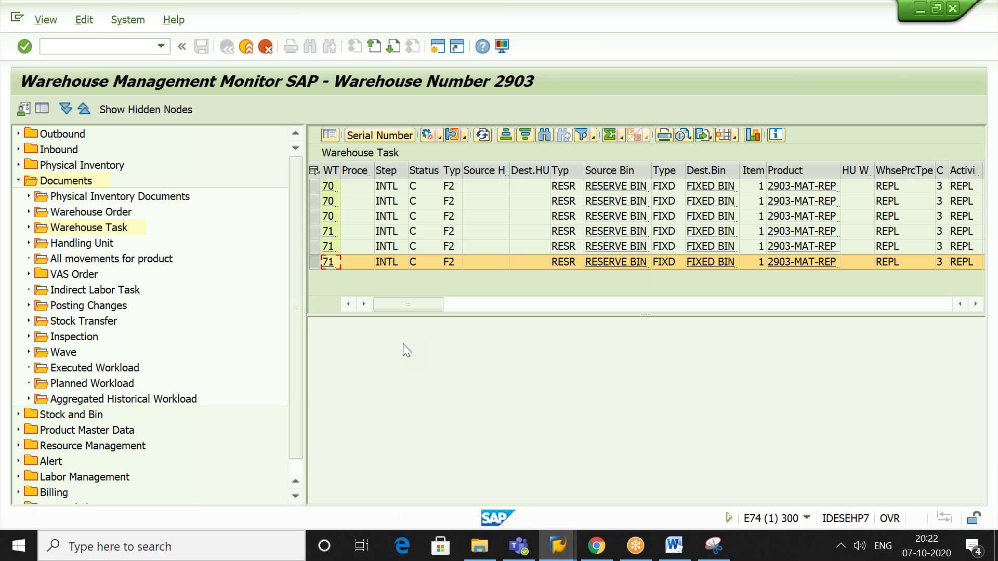
- Switch back to the Warehouse Product Maintenance session for 2903-MAT-REPL
mouse_move(553, 556)
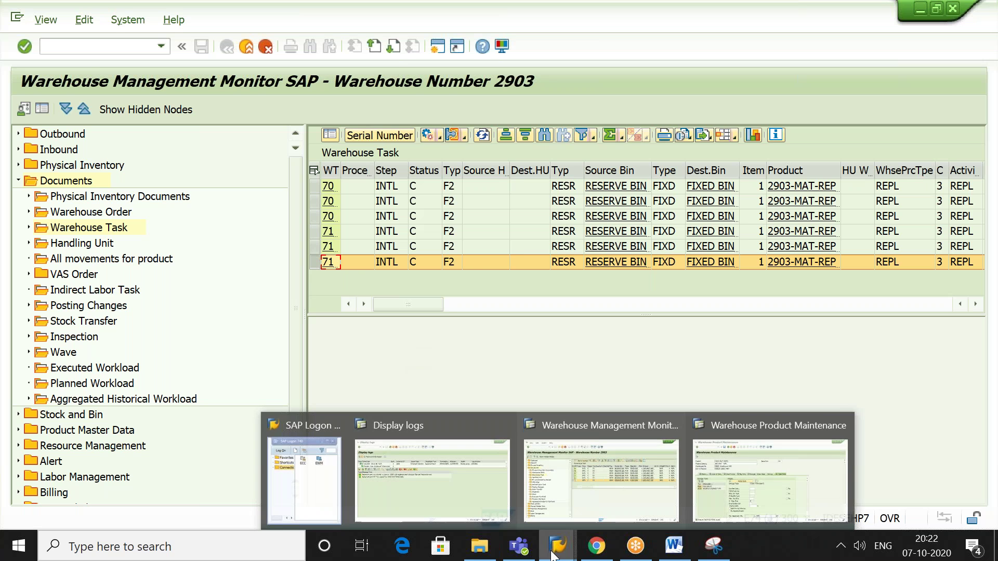
left_click(760, 488)
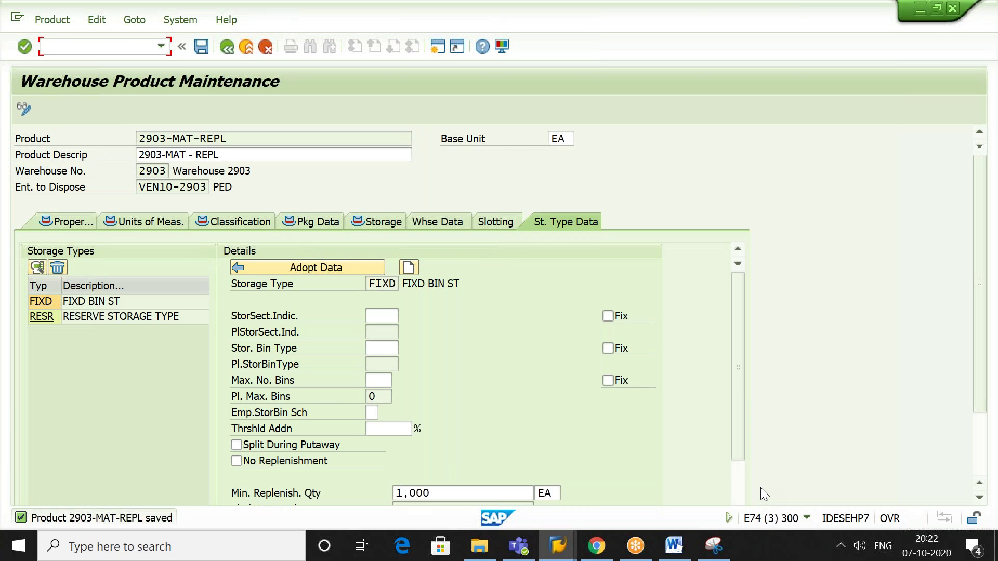